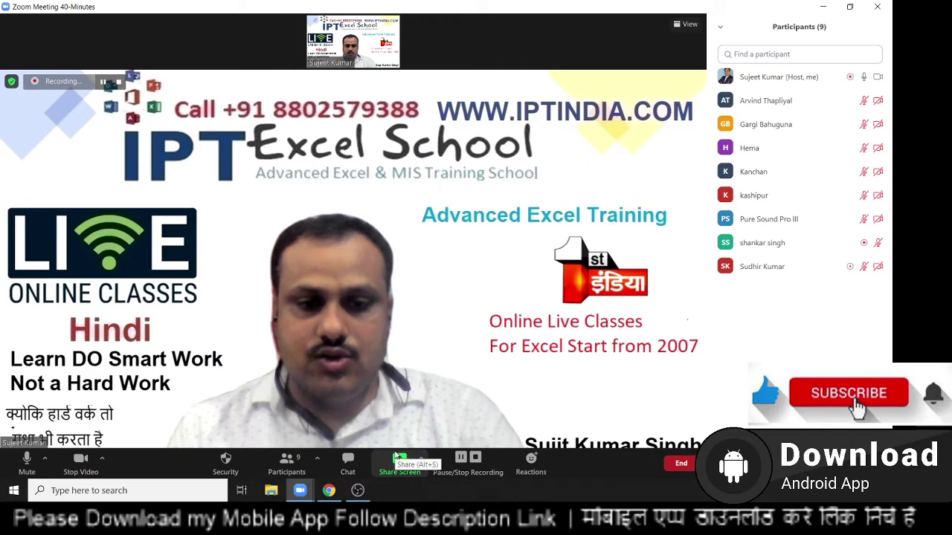
- Share the whole desktop in Zoom, minimize the Zoom home window and move the video thumbnail lower
{"action": "left_click", "coordinate": [399, 461]}
{"action": "left_click", "coordinate": [678, 359]}
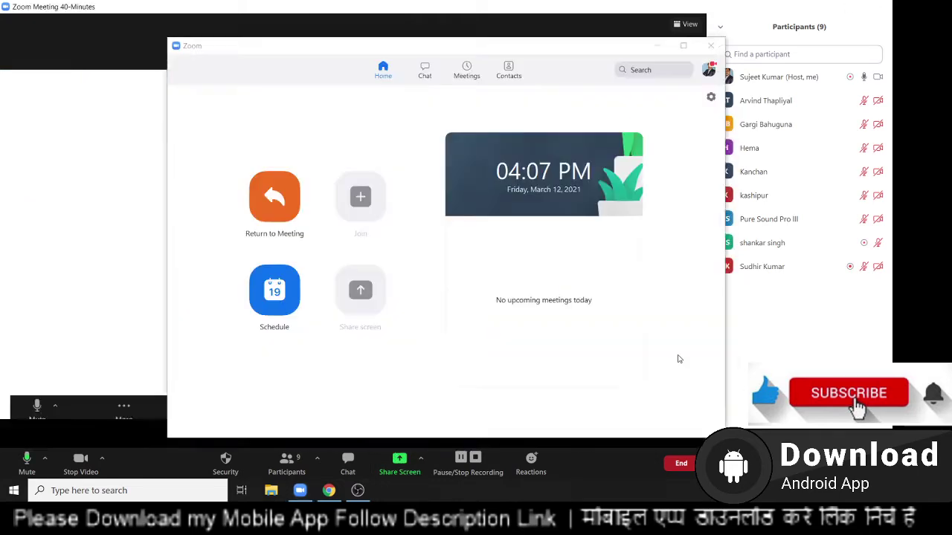
{"action": "left_click", "coordinate": [692, 44]}
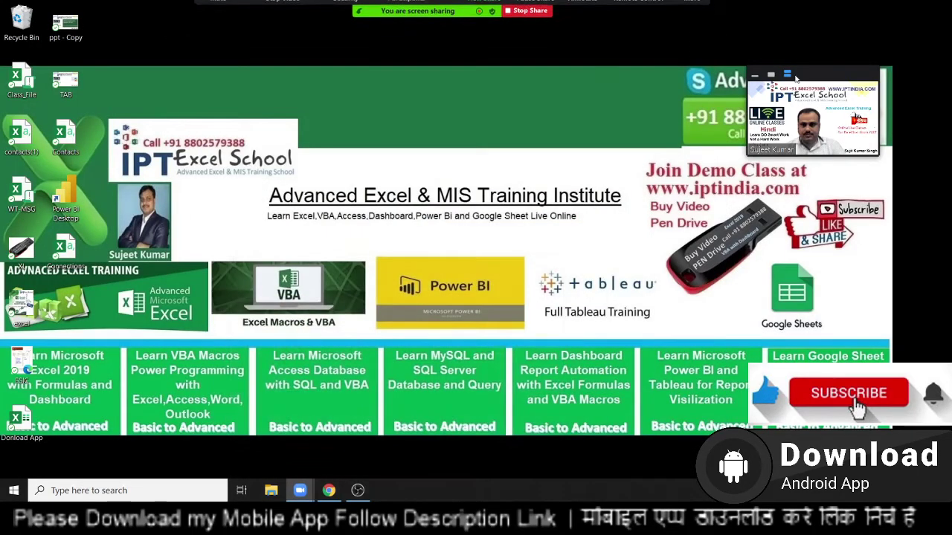
{"action": "left_click_drag", "start_coordinate": [796, 77], "coordinate": [793, 251]}
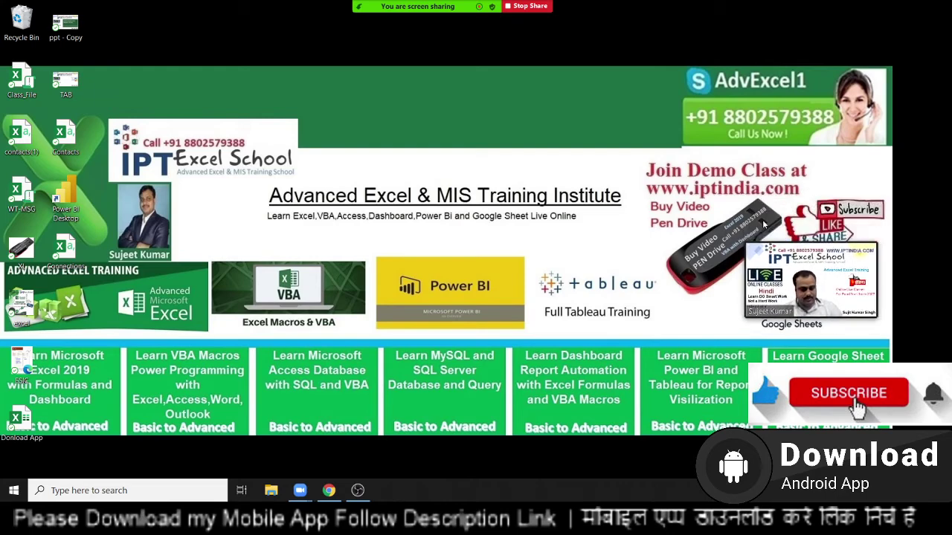
{"action": "left_click", "coordinate": [13, 490]}
- Search for 'exce' from the taskbar, launch Excel and create a blank workbook
{"action": "left_click", "coordinate": [13, 490]}
{"action": "left_click", "coordinate": [126, 490]}
{"action": "type", "text": "exce"}
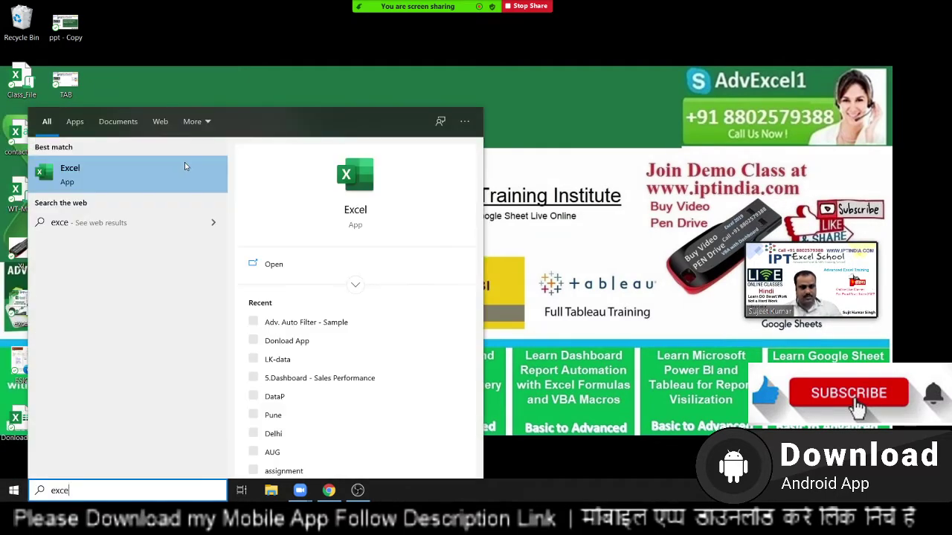
{"action": "left_click", "coordinate": [184, 162]}
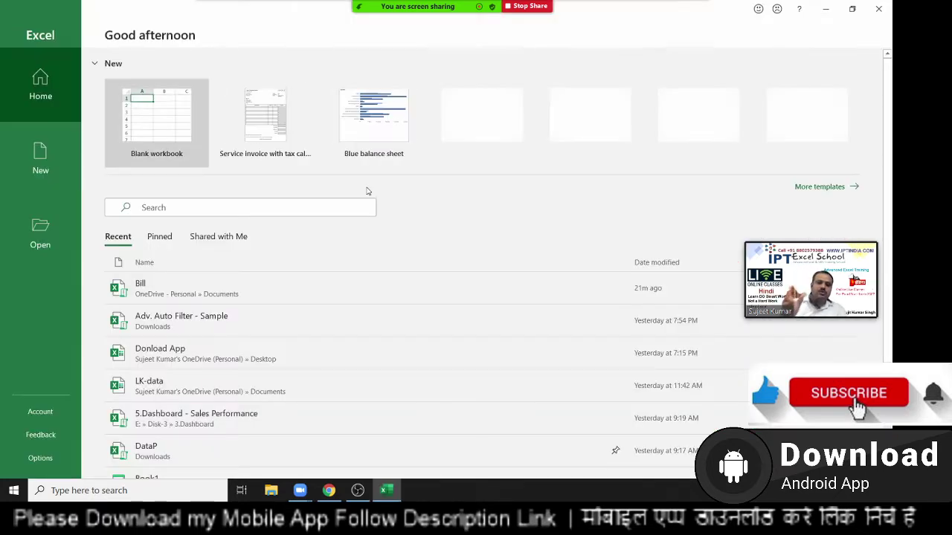
{"action": "left_click", "coordinate": [157, 120]}
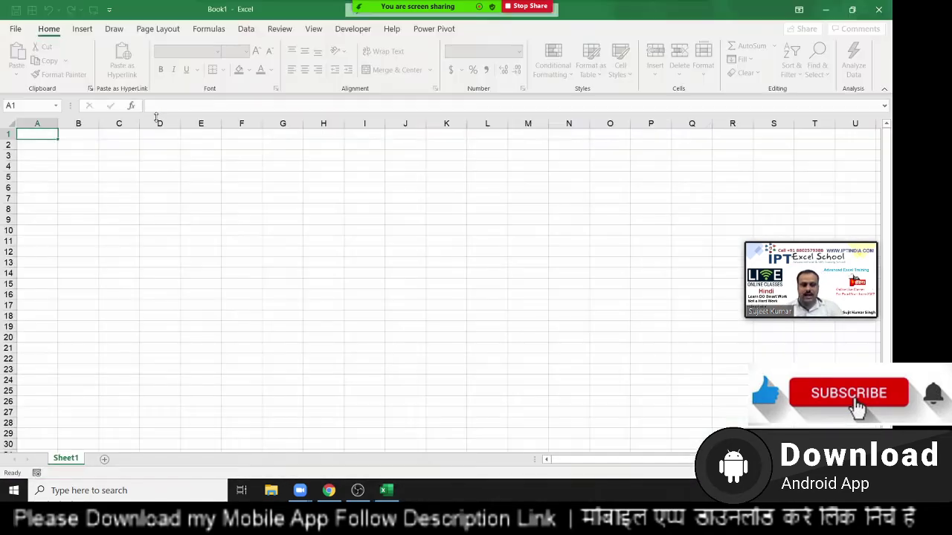
- Enter Name in A1 and Puja in A2, then auto-fill the names down to Uday in row 6
{"action": "scroll", "coordinate": [156, 247], "scroll_direction": "up", "scroll_amount": 8, "text": "ctrl"}
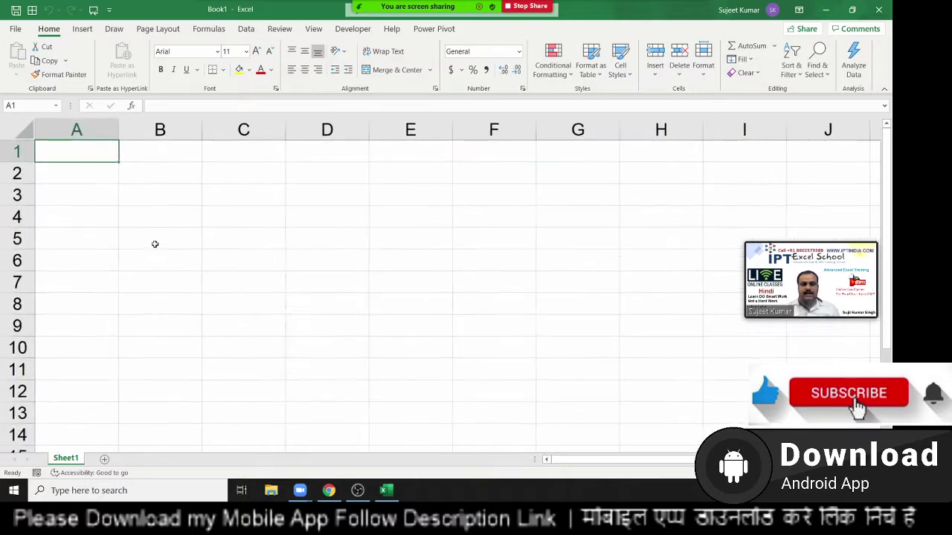
{"action": "type", "text": "Name"}
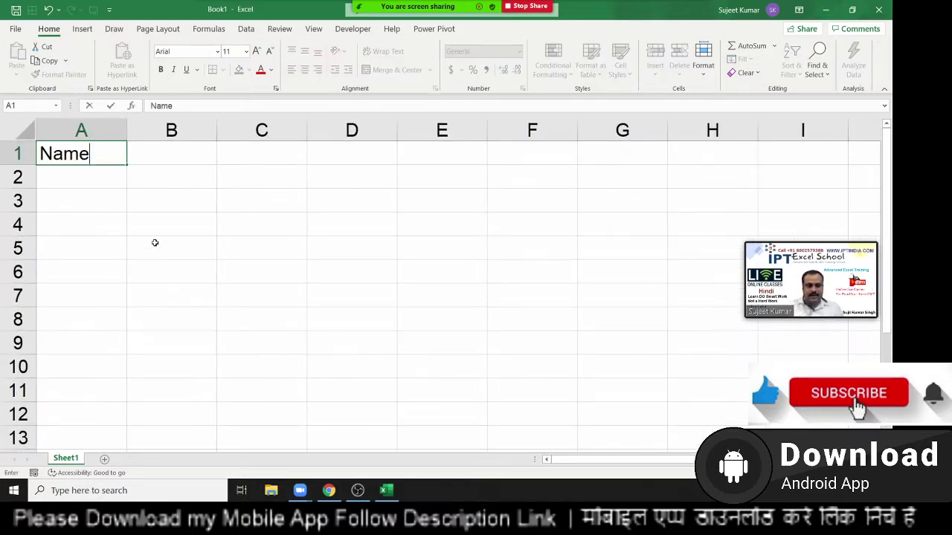
{"action": "key", "text": "Return"}
{"action": "type", "text": "Puja"}
{"action": "key", "text": "Return"}
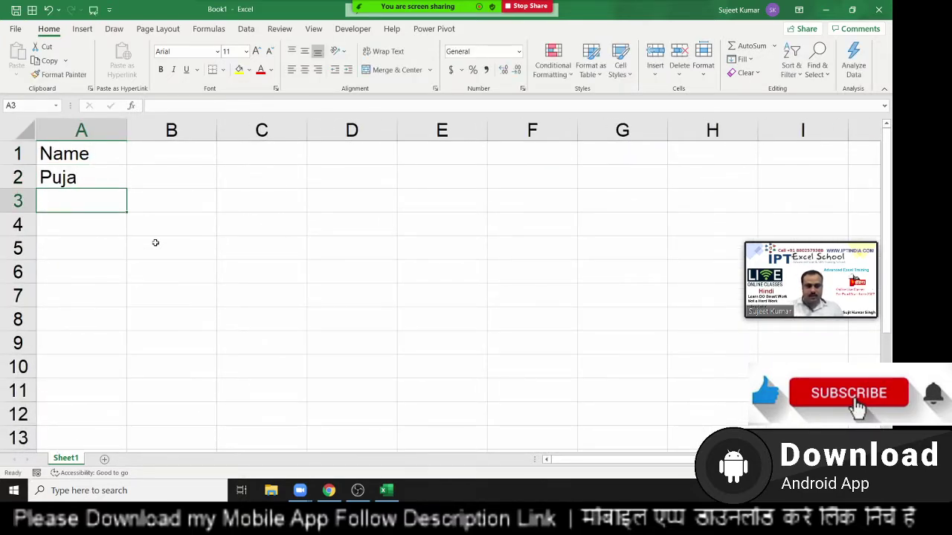
{"action": "left_click", "coordinate": [101, 170]}
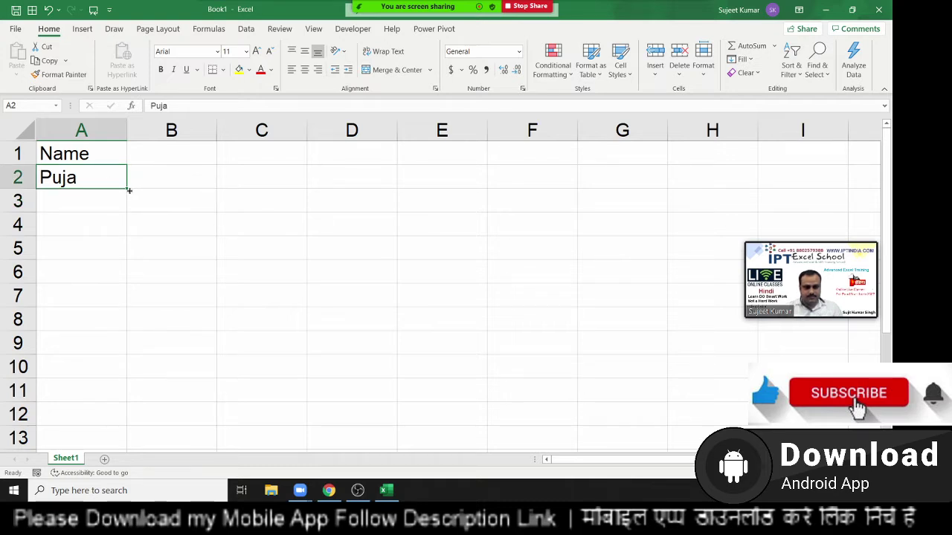
{"action": "left_click_drag", "start_coordinate": [129, 192], "coordinate": [128, 281]}
- Put JAN in B1 and extend the month series across to FEB and MAR
{"action": "left_click", "coordinate": [173, 153]}
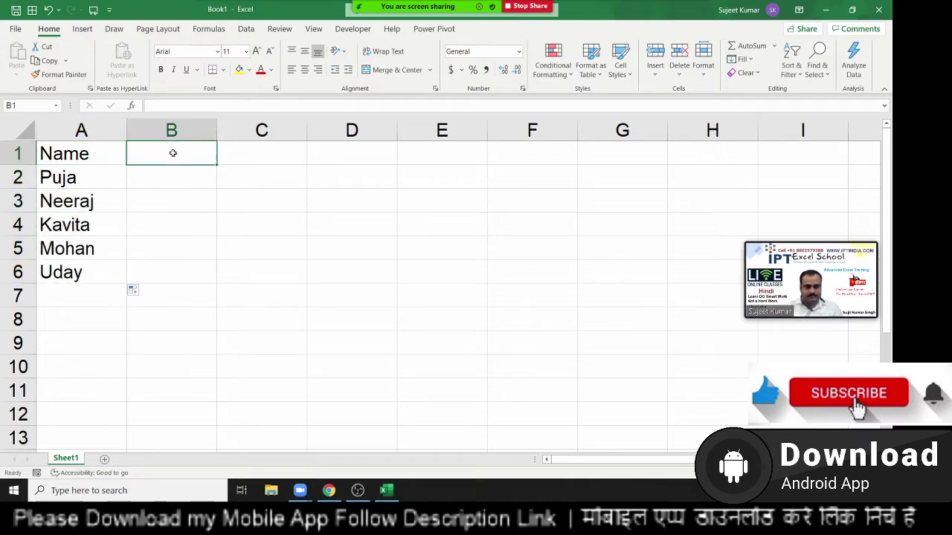
{"action": "type", "text": "AJN"}
{"action": "key", "text": "Escape"}
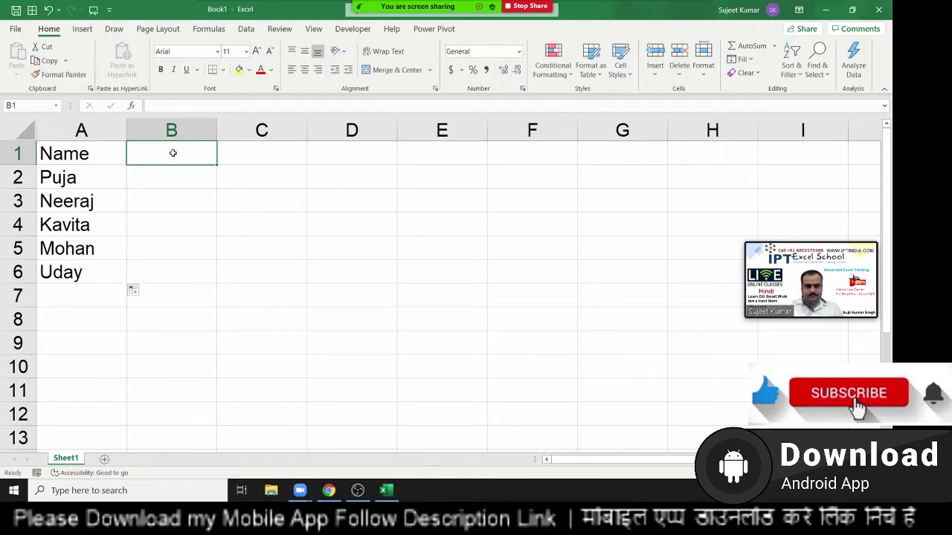
{"action": "type", "text": "JAN"}
{"action": "key", "text": "Return"}
{"action": "left_click", "coordinate": [171, 156]}
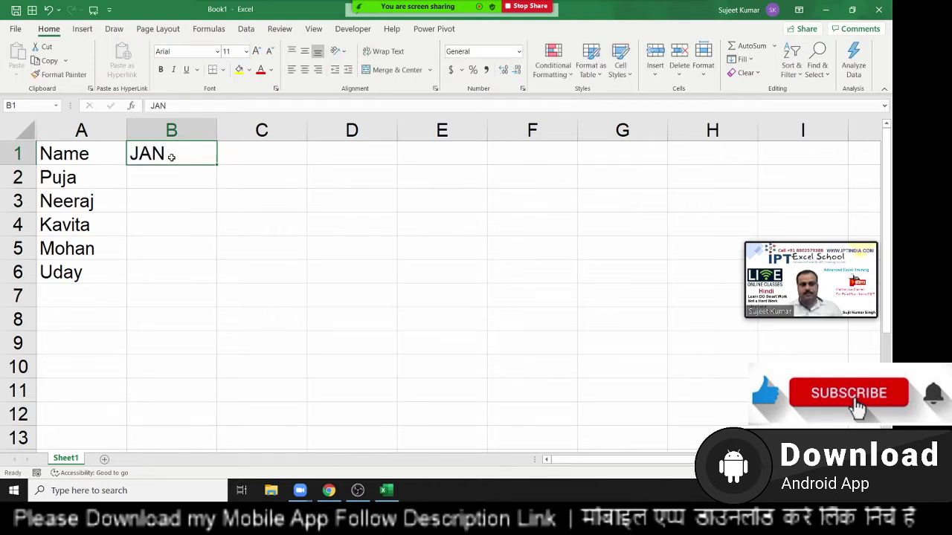
{"action": "left_click_drag", "start_coordinate": [215, 167], "coordinate": [371, 173]}
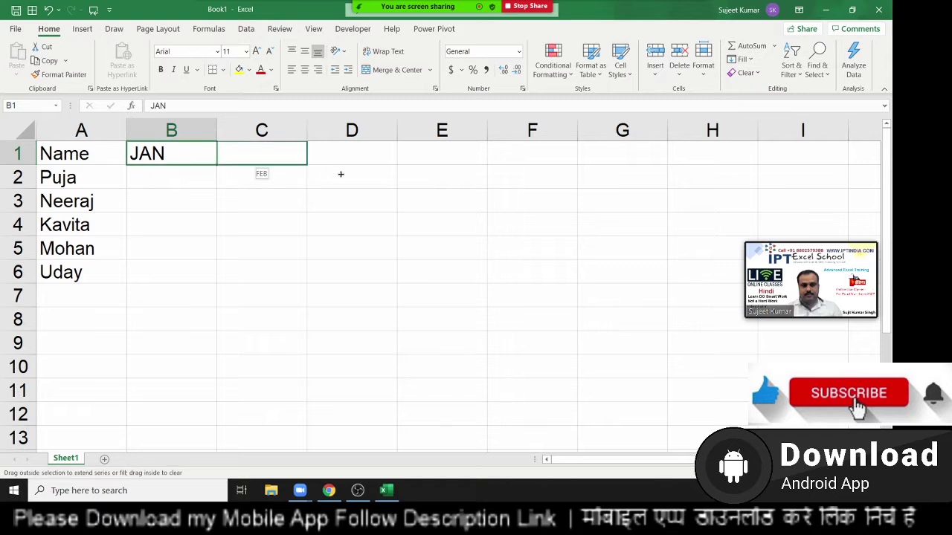
- Enter the formula =RANDBETWEEN(10,90) in cell B2
{"action": "left_click", "coordinate": [187, 177]}
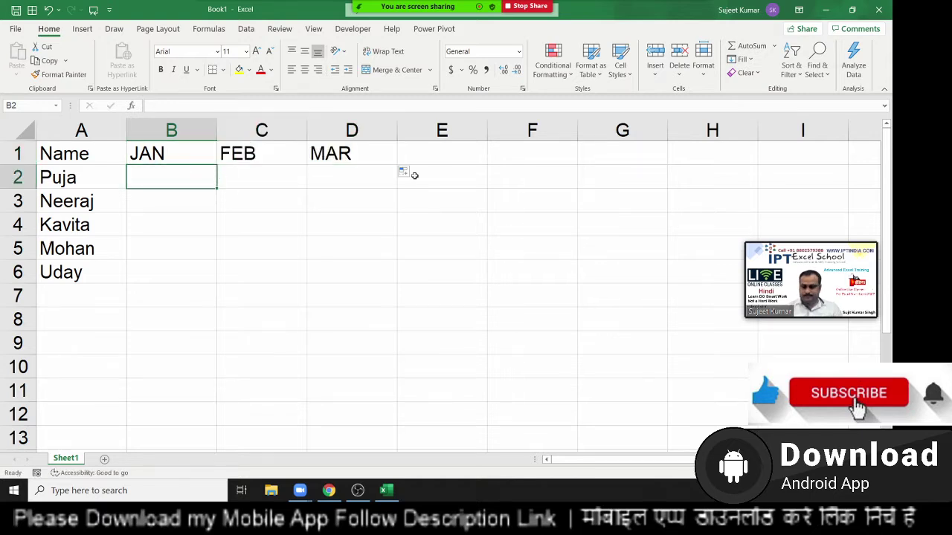
{"action": "type", "text": "=ra"}
{"action": "key", "text": "Down"}
{"action": "key", "text": "Down"}
{"action": "key", "text": "Down"}
{"action": "key", "text": "Tab"}
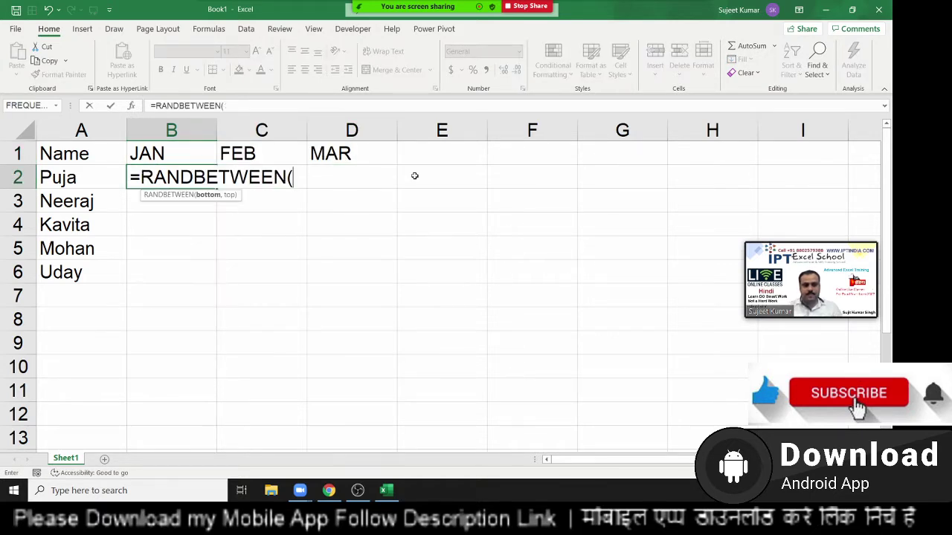
{"action": "type", "text": "10,90"}
{"action": "key", "text": "Return"}
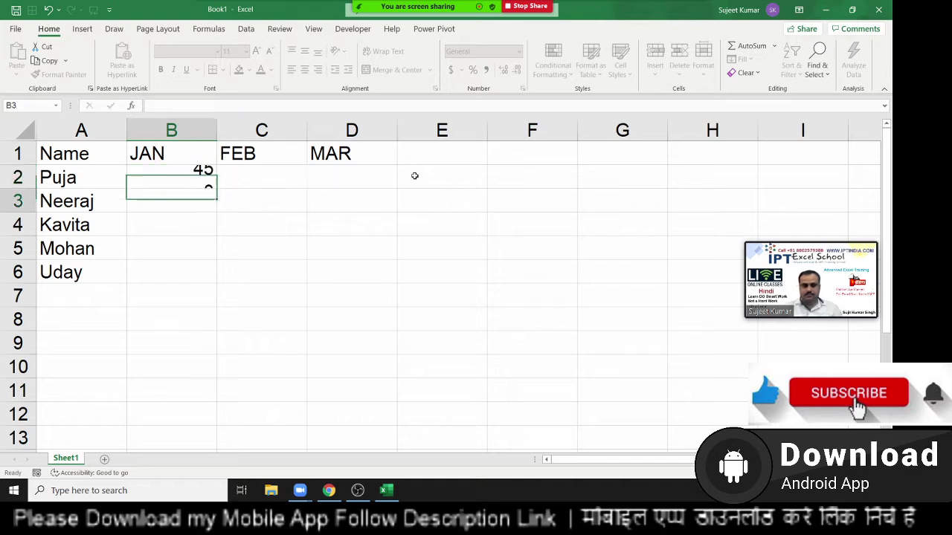
- Fill the RANDBETWEEN formula across B2:D6 and select the whole table A1:D6
{"action": "key", "text": "Up"}
{"action": "key", "text": "shift+Right"}
{"action": "key", "text": "shift+Right"}
{"action": "key", "text": "shift+Right"}
{"action": "key", "text": "shift+Left"}
{"action": "key", "text": "shift+Down"}
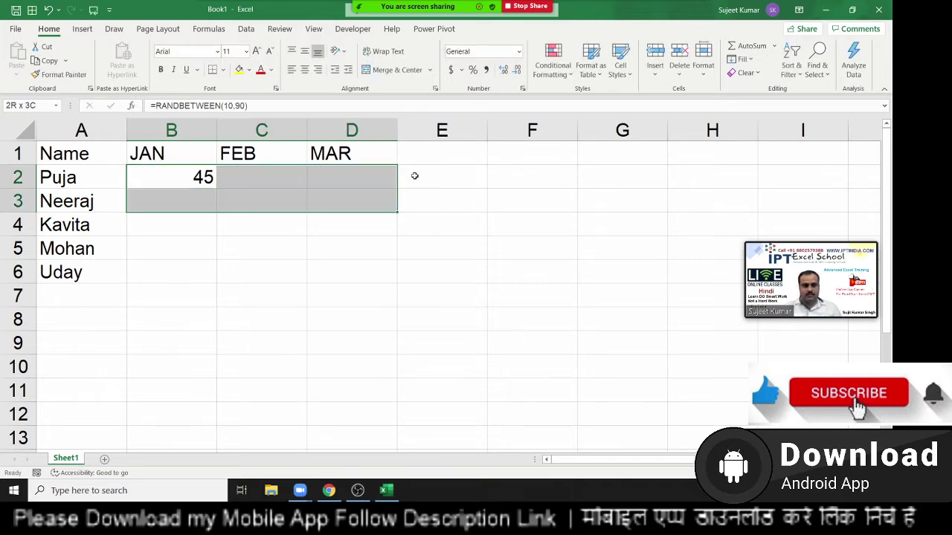
{"action": "key", "text": "shift+Down"}
{"action": "key", "text": "shift+Down"}
{"action": "key", "text": "shift+Down"}
{"action": "key", "text": "ctrl+d"}
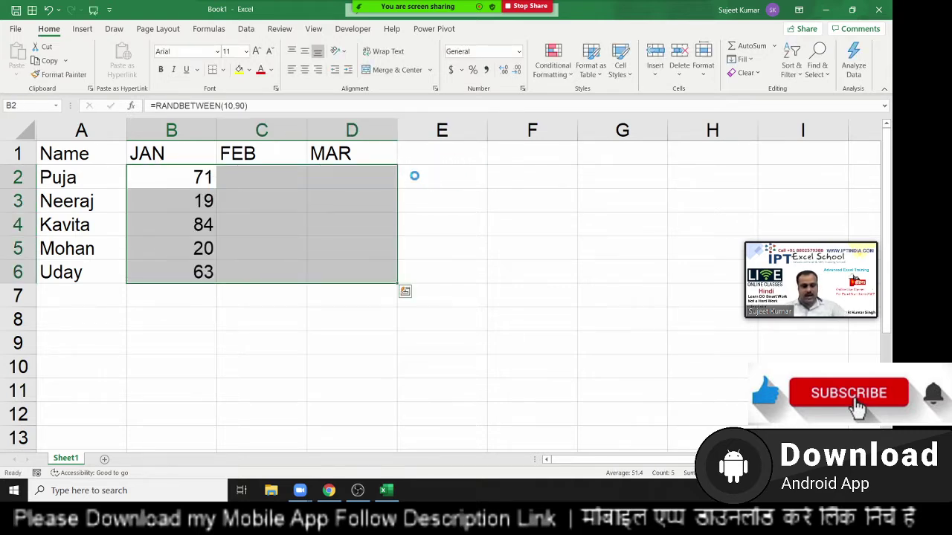
{"action": "key", "text": "ctrl+t"}
{"action": "key", "text": "Escape"}
{"action": "key", "text": "ctrl+r"}
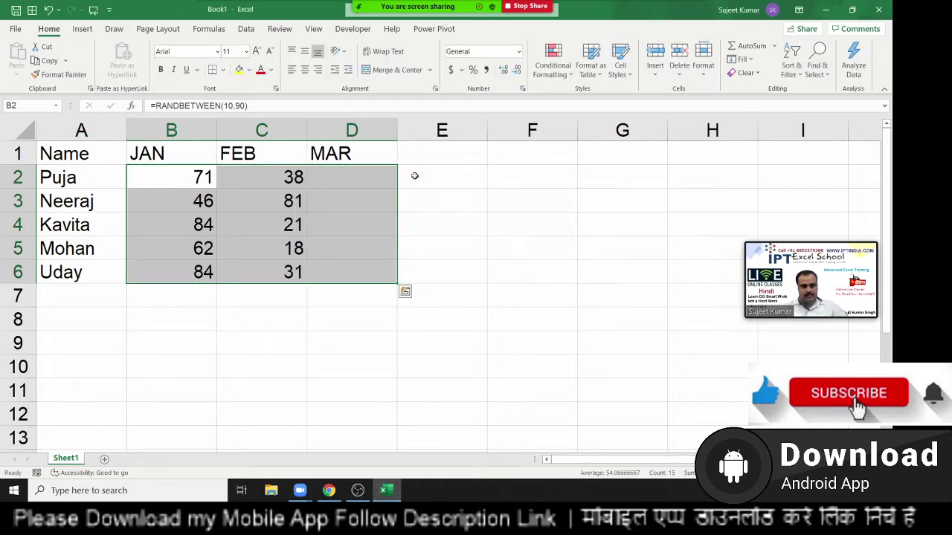
{"action": "left_click_drag", "start_coordinate": [67, 153], "coordinate": [389, 276]}
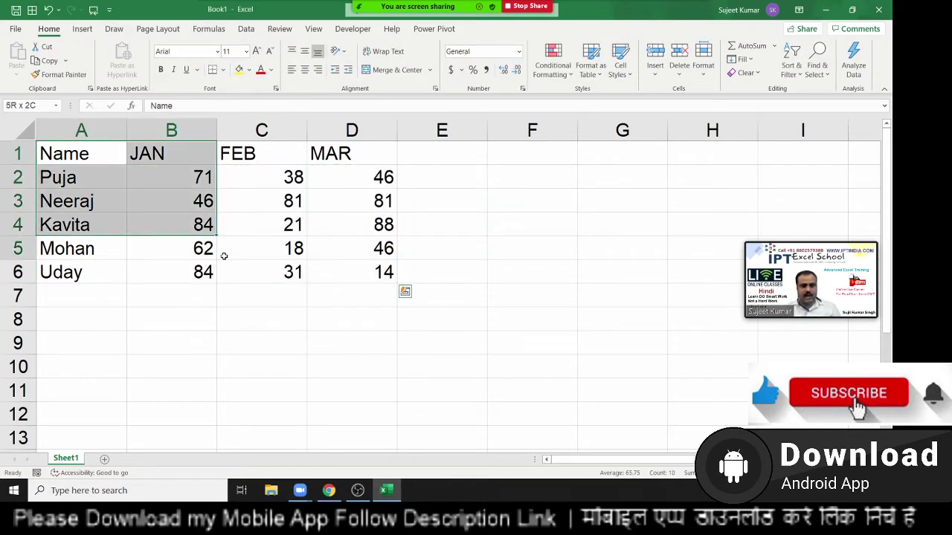
- Give the table all borders and a yellow fill, then copy and paste it back onto A1:D6
{"action": "left_click", "coordinate": [223, 69]}
{"action": "left_click", "coordinate": [223, 187]}
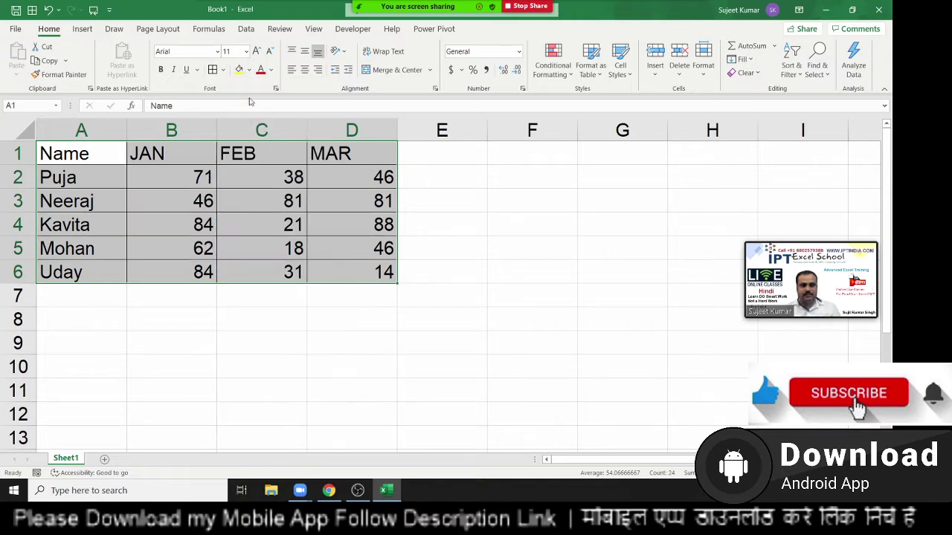
{"action": "left_click", "coordinate": [238, 69]}
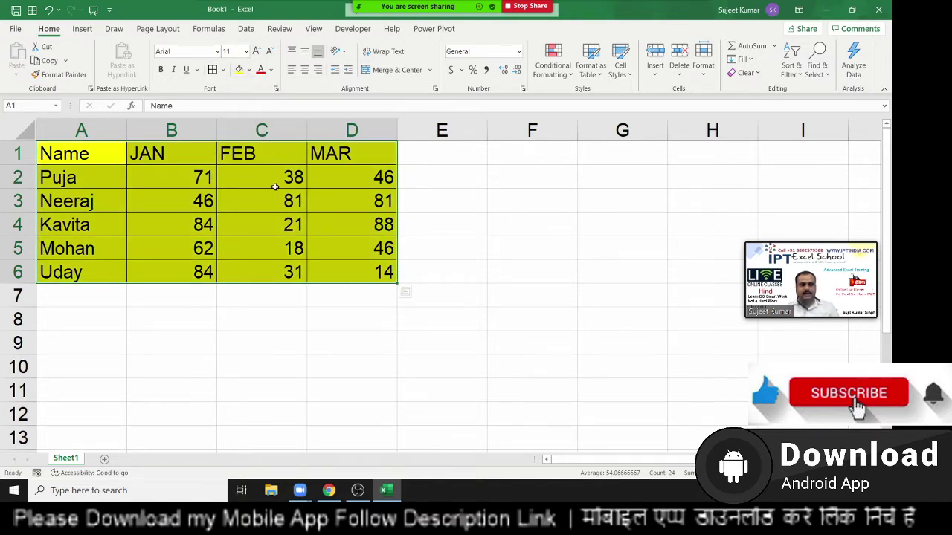
{"action": "key", "text": "ctrl+c"}
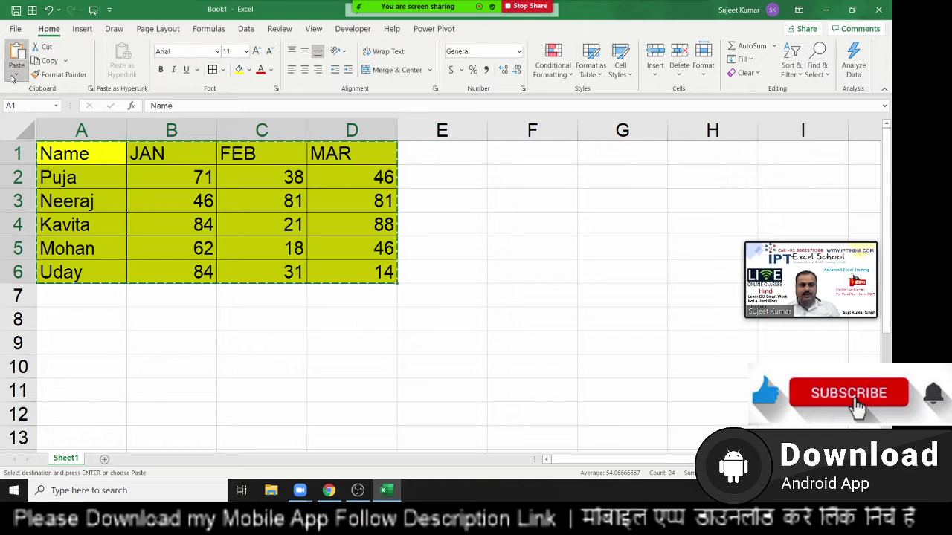
{"action": "left_click", "coordinate": [16, 72]}
{"action": "left_click", "coordinate": [14, 163]}
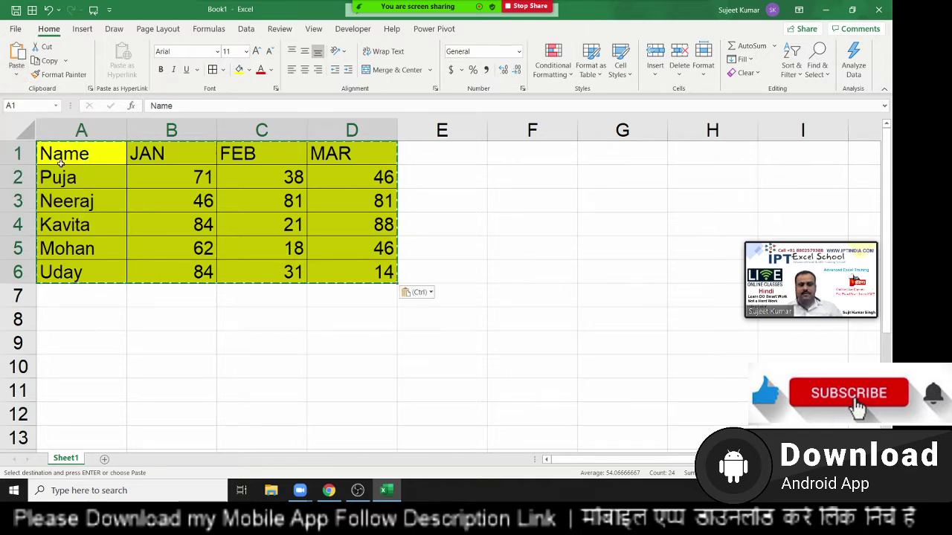
{"action": "key", "text": "Escape"}
- Try auto-fitting column B, undo the width change and deselect the table
{"action": "left_click_drag", "start_coordinate": [555, 164], "coordinate": [606, 216]}
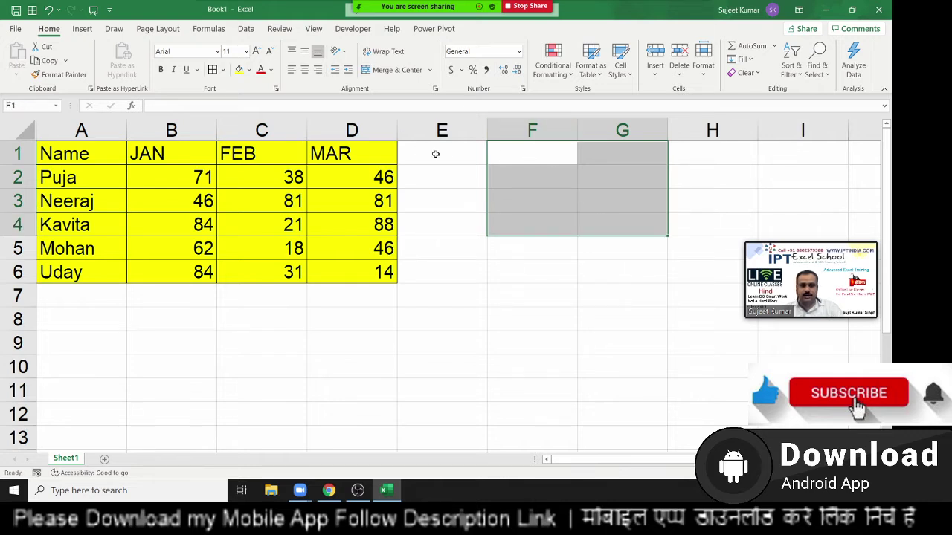
{"action": "left_click", "coordinate": [110, 199]}
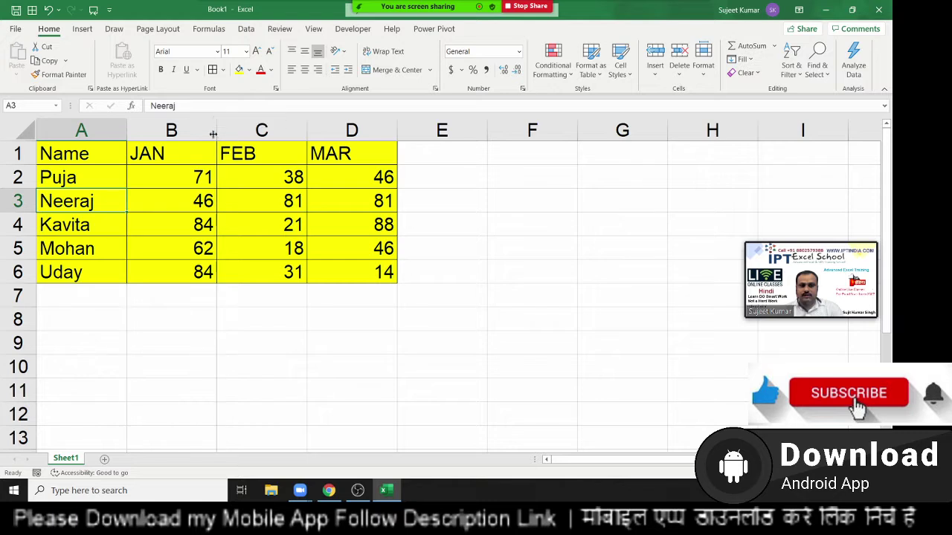
{"action": "double_click", "coordinate": [213, 134]}
{"action": "left_click_drag", "start_coordinate": [152, 374], "coordinate": [249, 406]}
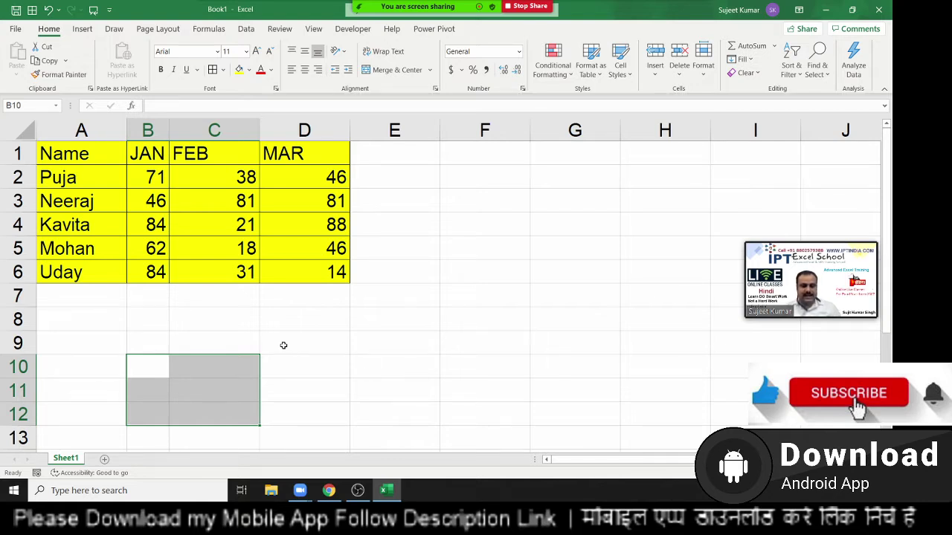
{"action": "key", "text": "ctrl+z"}
{"action": "left_click", "coordinate": [245, 292]}
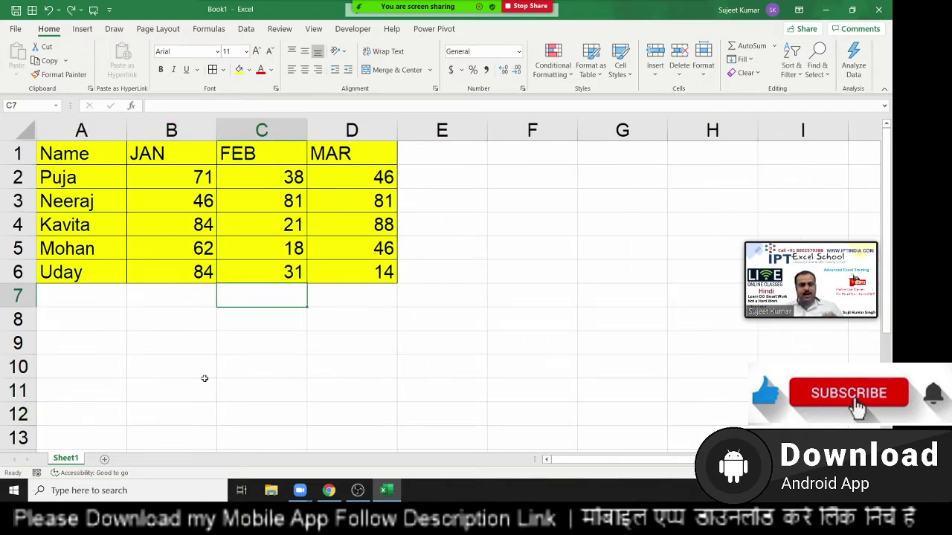
- Copy A1:D6 and paste it as a picture at F2, then move the picture down and left
{"action": "left_click_drag", "start_coordinate": [96, 151], "coordinate": [377, 271]}
{"action": "key", "text": "ctrl+c"}
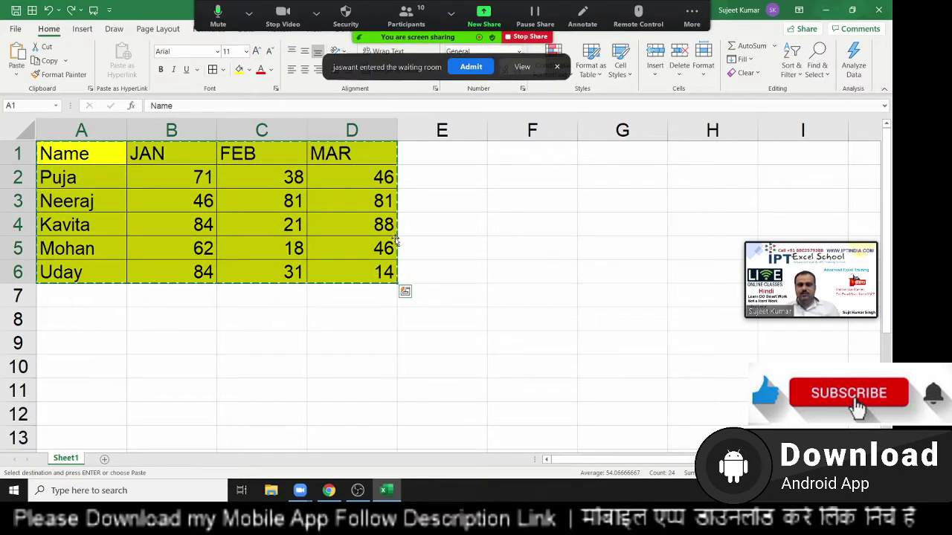
{"action": "left_click", "coordinate": [470, 67]}
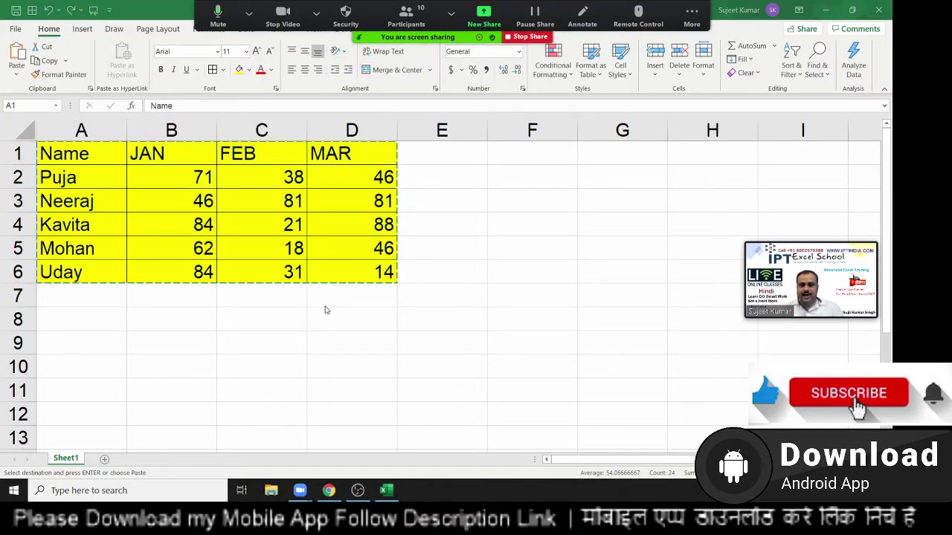
{"action": "left_click", "coordinate": [526, 184]}
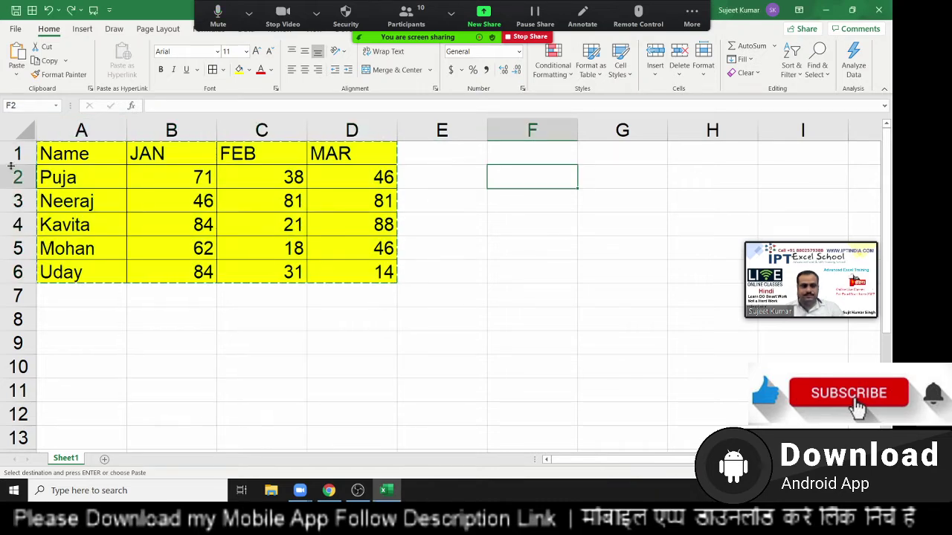
{"action": "left_click", "coordinate": [18, 78]}
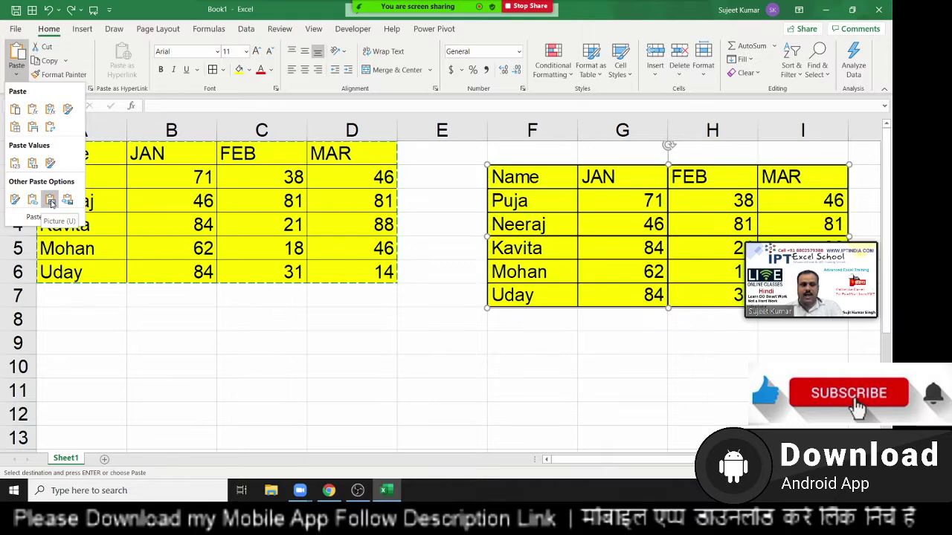
{"action": "left_click", "coordinate": [50, 201]}
{"action": "mouse_move", "coordinate": [617, 254]}
{"action": "left_mouse_down"}
{"action": "mouse_move", "coordinate": [524, 361]}
{"action": "mouse_move", "coordinate": [487, 366]}
{"action": "mouse_move", "coordinate": [491, 343]}
{"action": "left_mouse_up"}
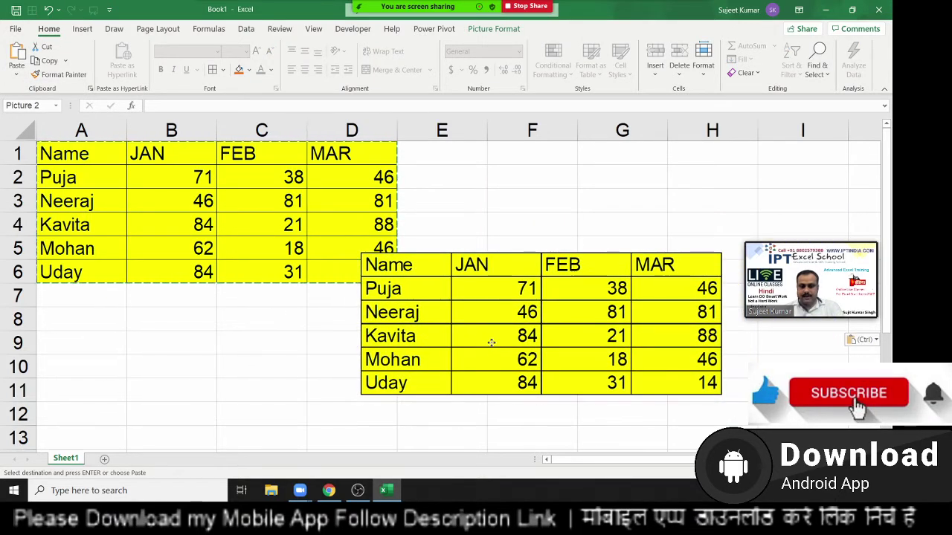
- Shrink and reposition the table picture so it sits beside the yellow table across columns F–G
{"action": "left_click", "coordinate": [426, 13]}
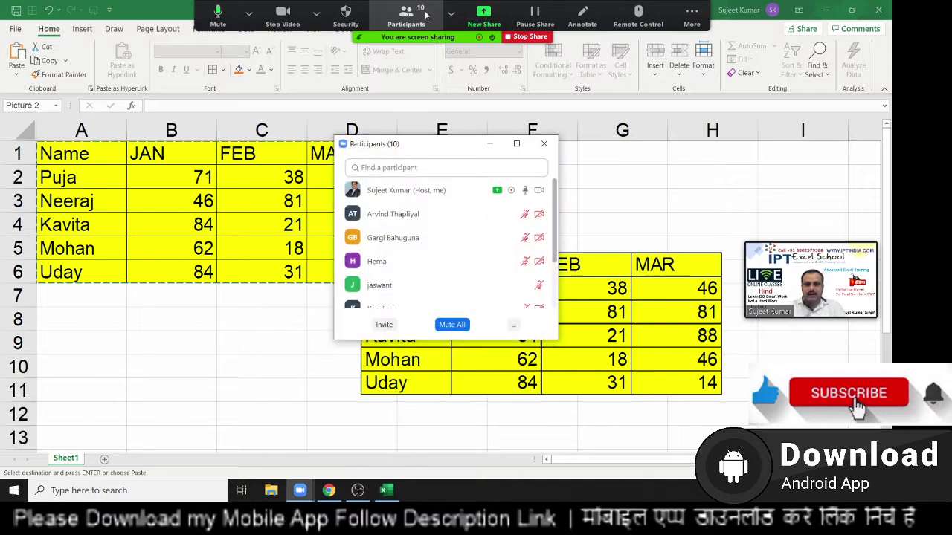
{"action": "mouse_move", "coordinate": [446, 238]}
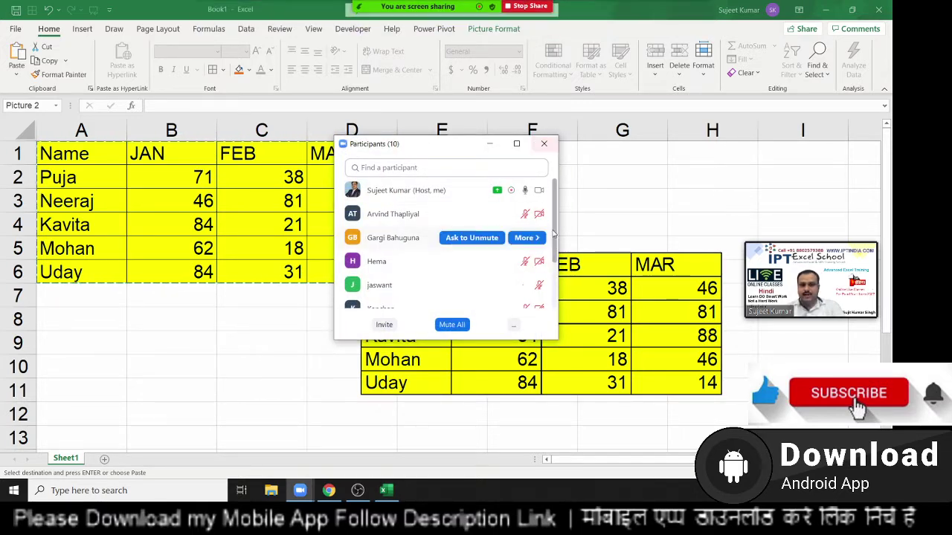
{"action": "mouse_move", "coordinate": [555, 217]}
{"action": "left_mouse_down"}
{"action": "mouse_move", "coordinate": [554, 262]}
{"action": "mouse_move", "coordinate": [555, 193]}
{"action": "left_mouse_up"}
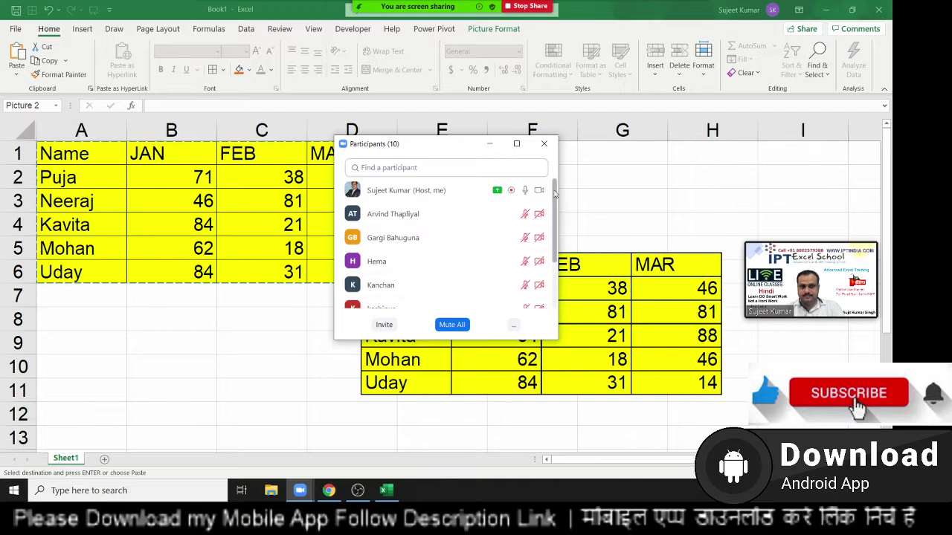
{"action": "left_click", "coordinate": [543, 144]}
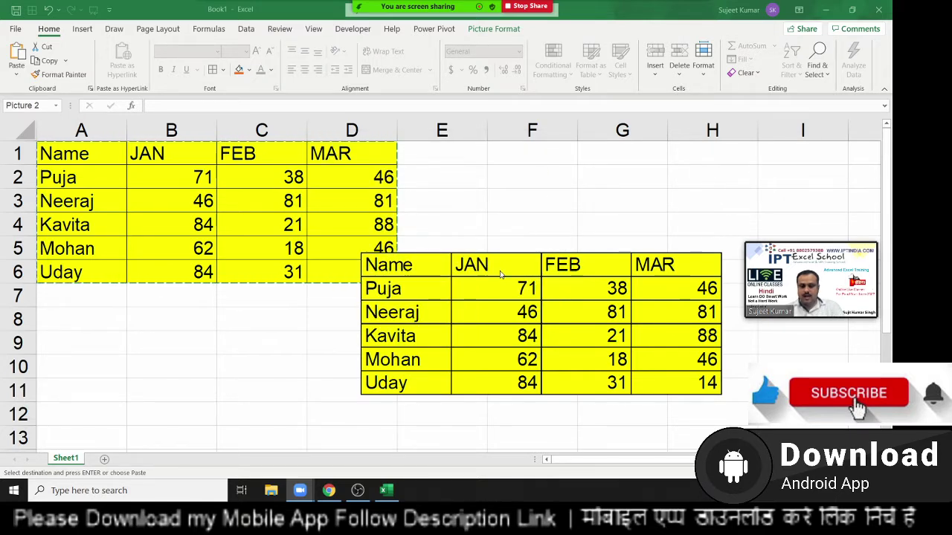
{"action": "left_click_drag", "start_coordinate": [682, 347], "coordinate": [616, 289]}
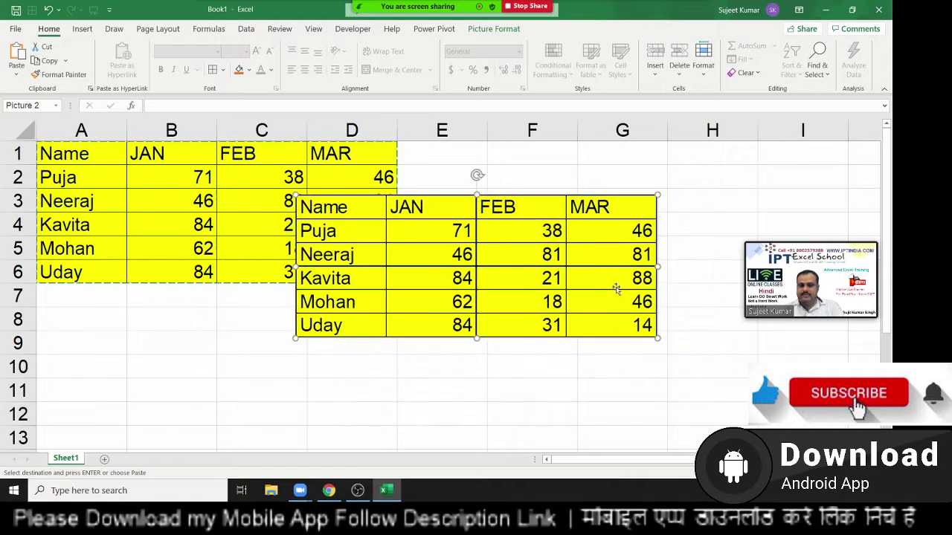
{"action": "left_click_drag", "start_coordinate": [653, 336], "coordinate": [499, 275]}
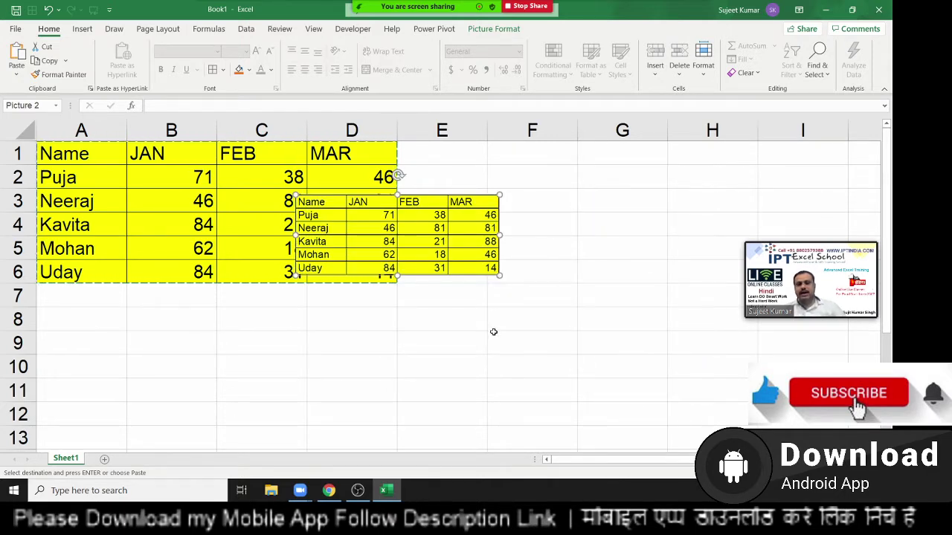
{"action": "left_click_drag", "start_coordinate": [501, 277], "coordinate": [476, 266]}
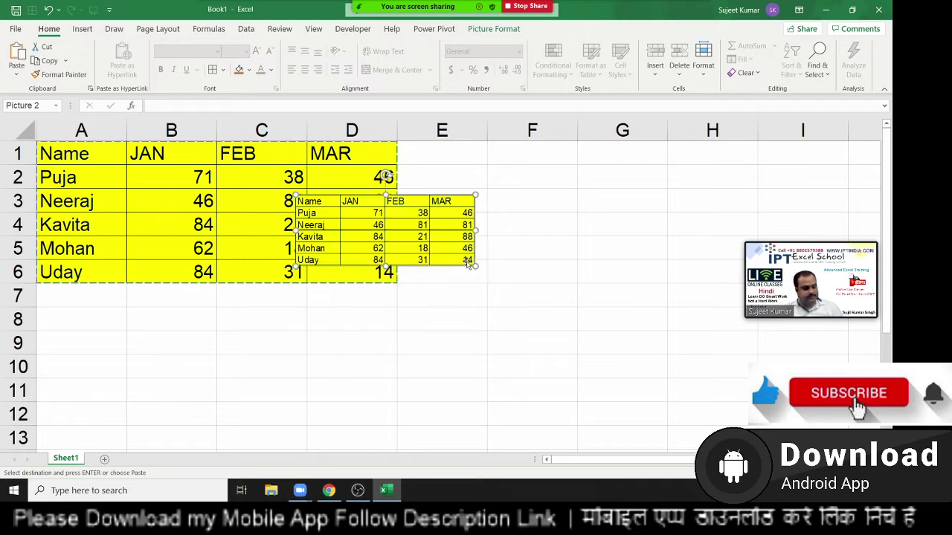
{"action": "mouse_move", "coordinate": [449, 235]}
{"action": "left_mouse_down"}
{"action": "mouse_move", "coordinate": [545, 234]}
{"action": "mouse_move", "coordinate": [630, 194]}
{"action": "left_mouse_up"}
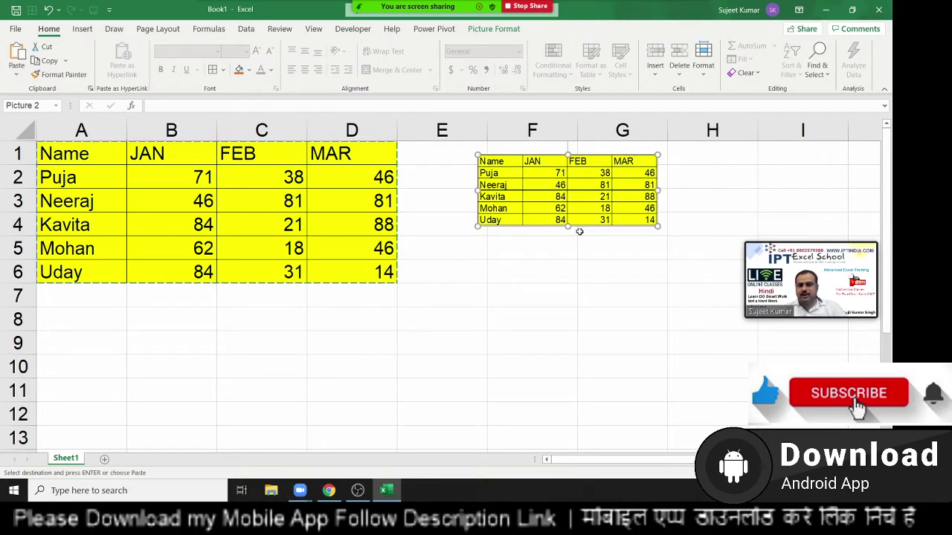
{"action": "mouse_move", "coordinate": [568, 227]}
{"action": "left_mouse_down"}
{"action": "mouse_move", "coordinate": [657, 251]}
{"action": "mouse_move", "coordinate": [620, 233]}
{"action": "left_mouse_up"}
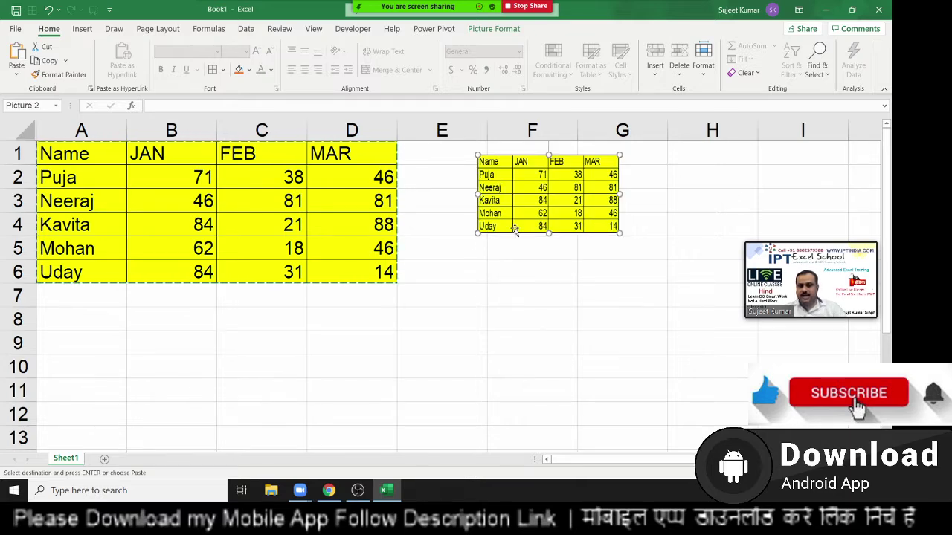
{"action": "left_click_drag", "start_coordinate": [513, 230], "coordinate": [528, 212]}
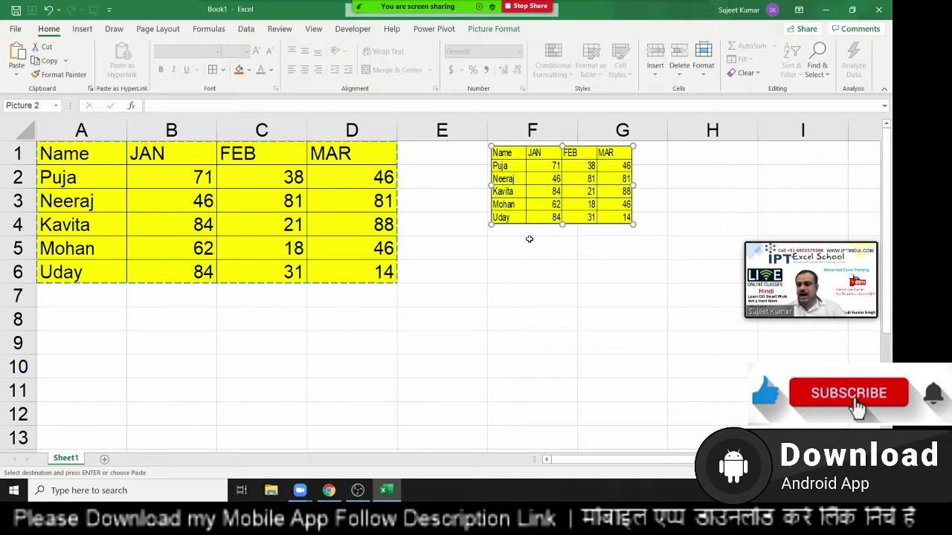
{"action": "left_click_drag", "start_coordinate": [532, 179], "coordinate": [531, 194]}
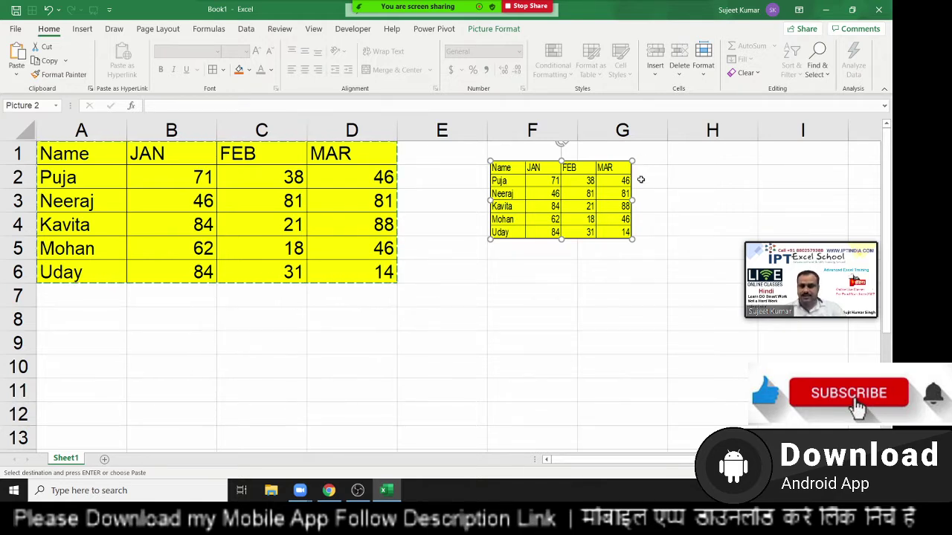
- Click back into the original table, then select the pasted picture again
{"action": "left_click", "coordinate": [253, 206]}
{"action": "left_click", "coordinate": [333, 267]}
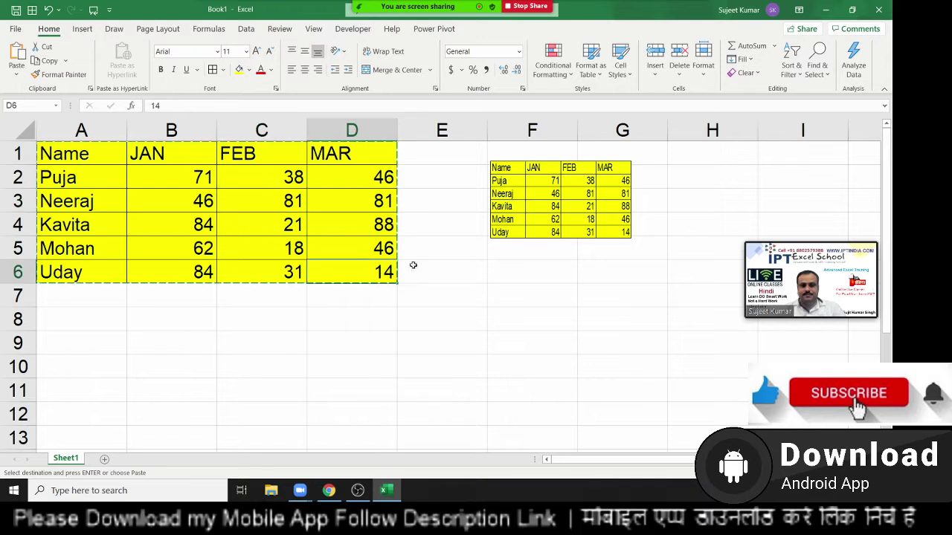
{"action": "left_click", "coordinate": [560, 215]}
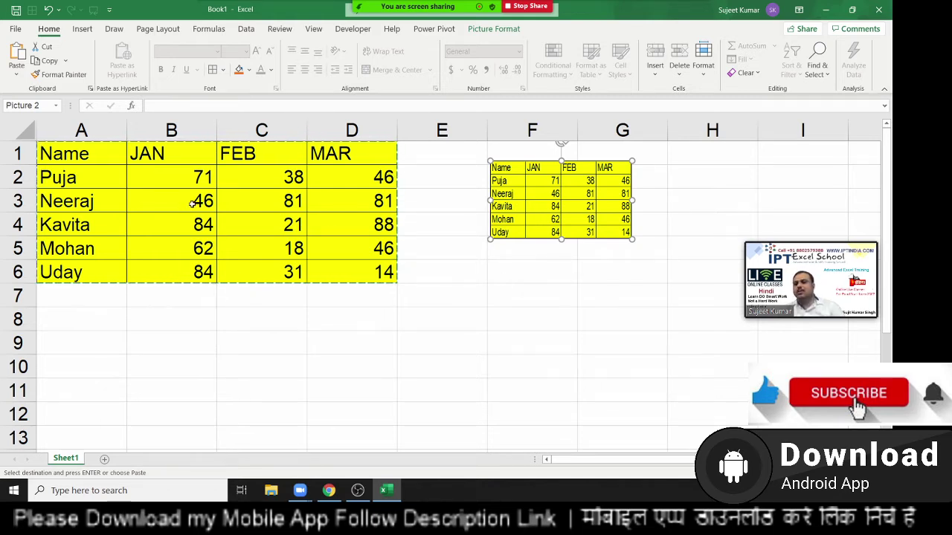
{"action": "left_click", "coordinate": [369, 192]}
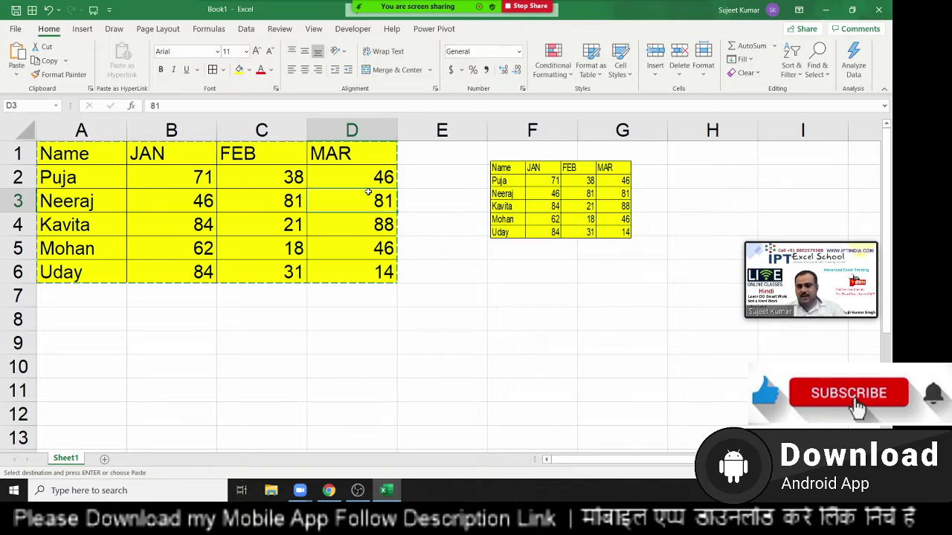
{"action": "left_click", "coordinate": [533, 225]}
{"action": "left_click", "coordinate": [390, 224]}
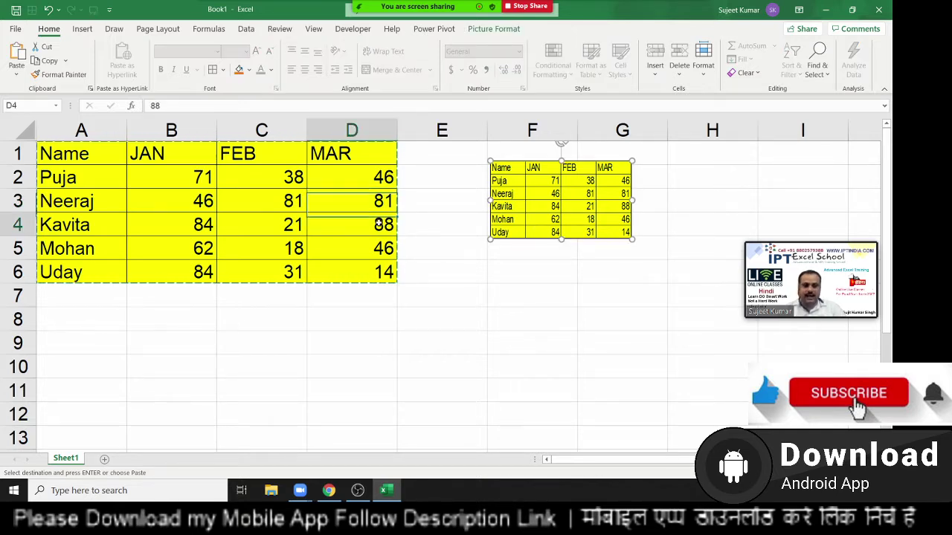
{"action": "left_click", "coordinate": [517, 220]}
- Replace the static picture with a linked picture of A1:D6 placed at E1, then select B3:D3
{"action": "key", "text": "Delete"}
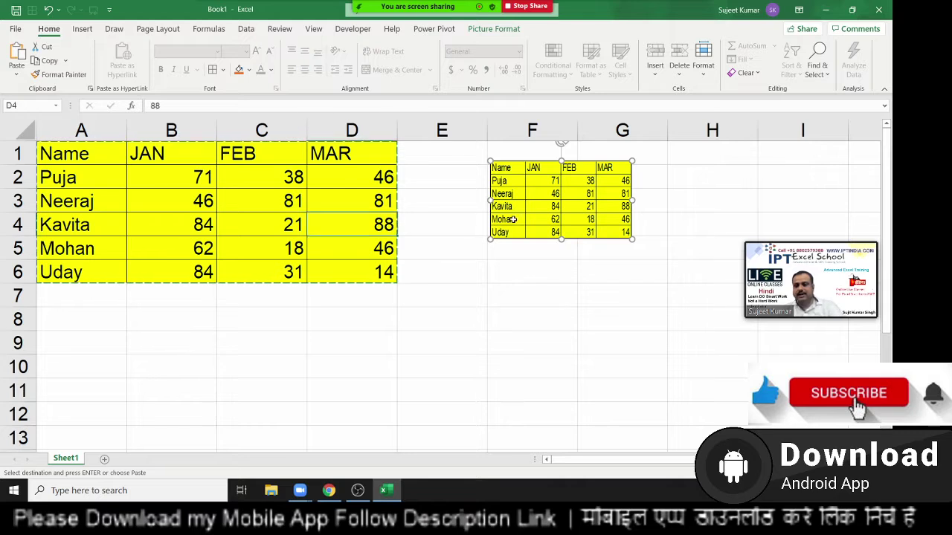
{"action": "left_click", "coordinate": [529, 185]}
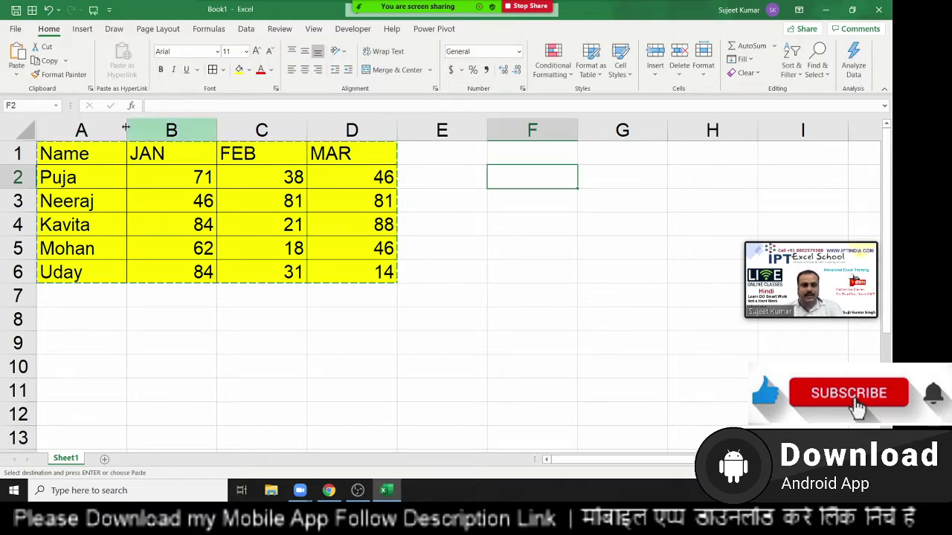
{"action": "left_click", "coordinate": [14, 76]}
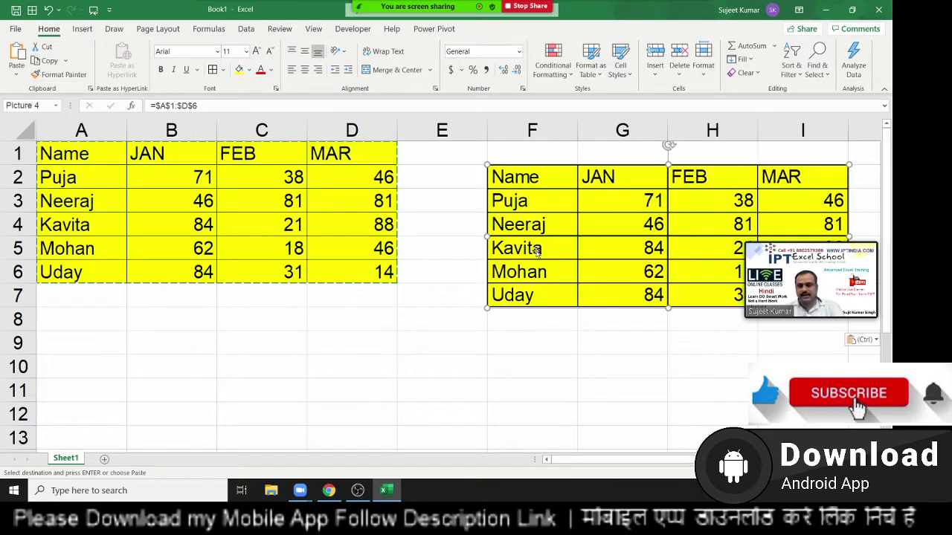
{"action": "mouse_move", "coordinate": [534, 254]}
{"action": "left_mouse_down"}
{"action": "mouse_move", "coordinate": [471, 265]}
{"action": "mouse_move", "coordinate": [396, 383]}
{"action": "left_mouse_up"}
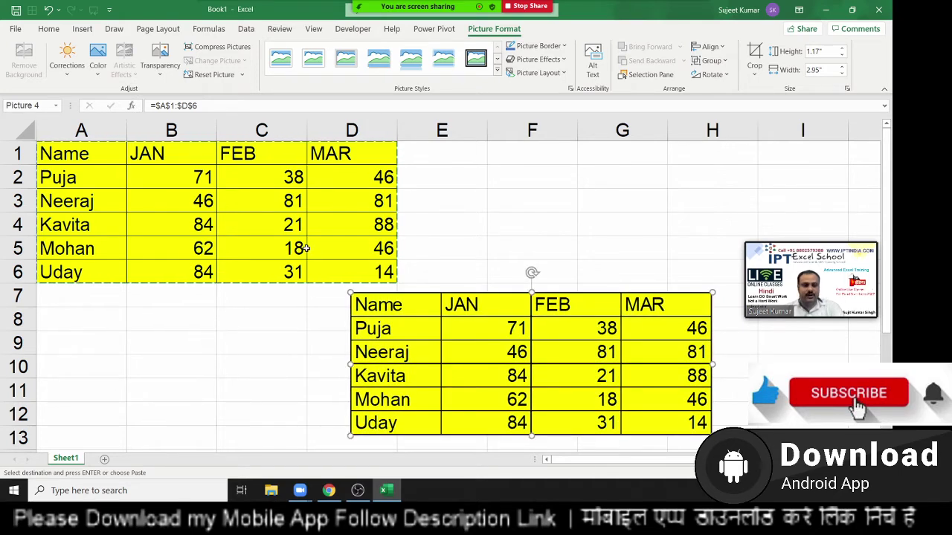
{"action": "left_click_drag", "start_coordinate": [358, 296], "coordinate": [450, 149]}
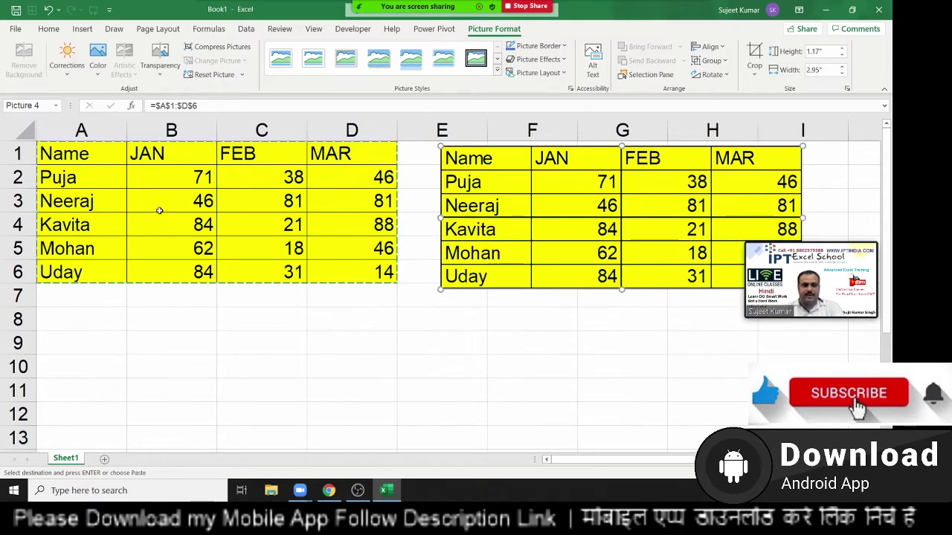
{"action": "left_click", "coordinate": [195, 207]}
{"action": "left_click_drag", "start_coordinate": [196, 207], "coordinate": [321, 201]}
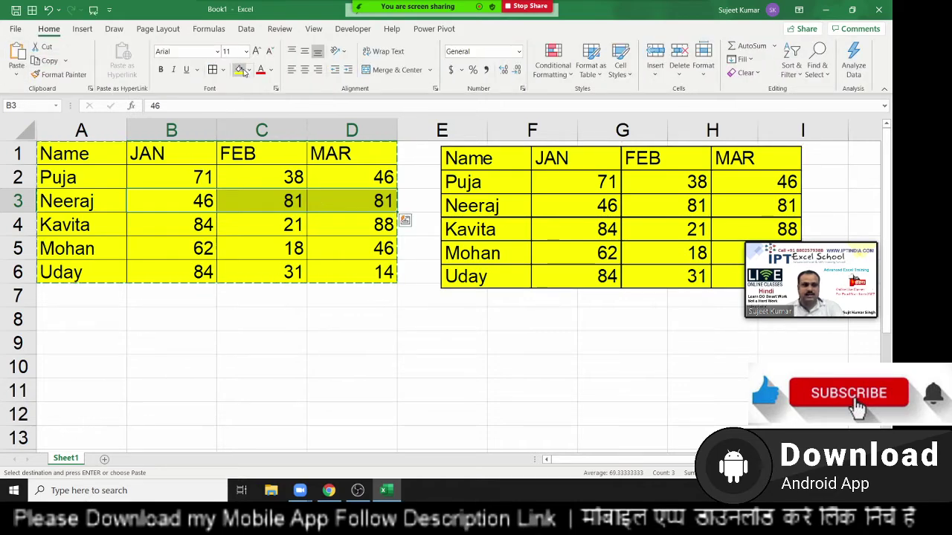
- Fill B3:D3 light blue and change cell C4 from 21 to 210
{"action": "left_click", "coordinate": [250, 69]}
{"action": "left_click", "coordinate": [298, 187]}
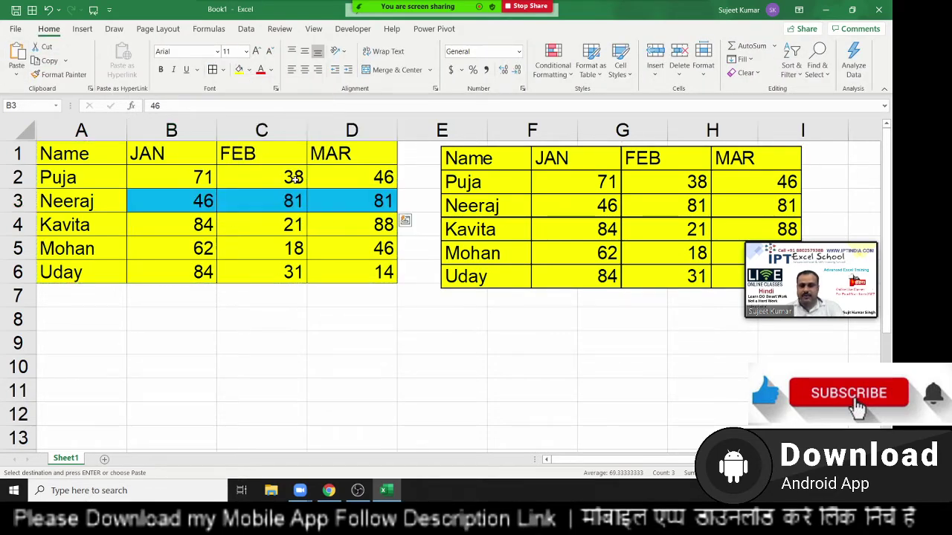
{"action": "left_click", "coordinate": [252, 225]}
{"action": "key", "text": "F2"}
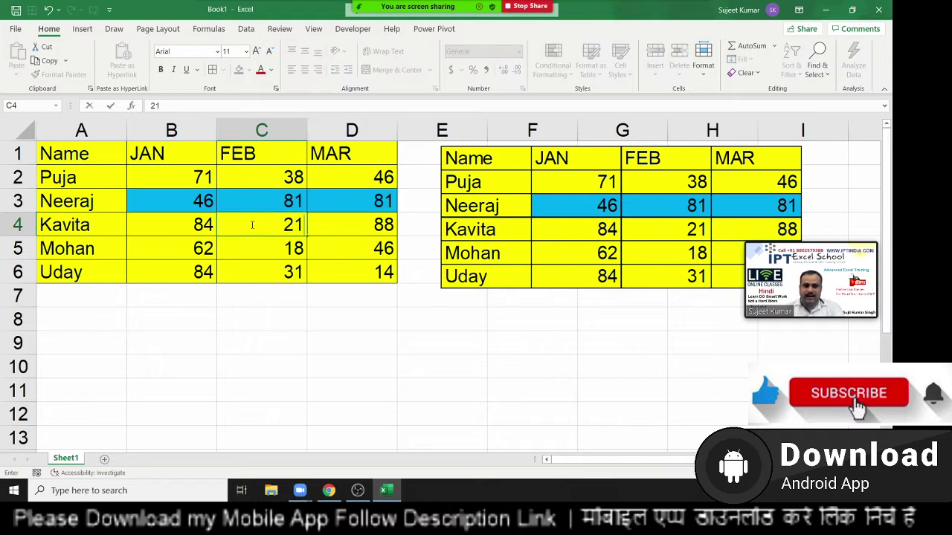
{"action": "type", "text": "0"}
{"action": "key", "text": "Return"}
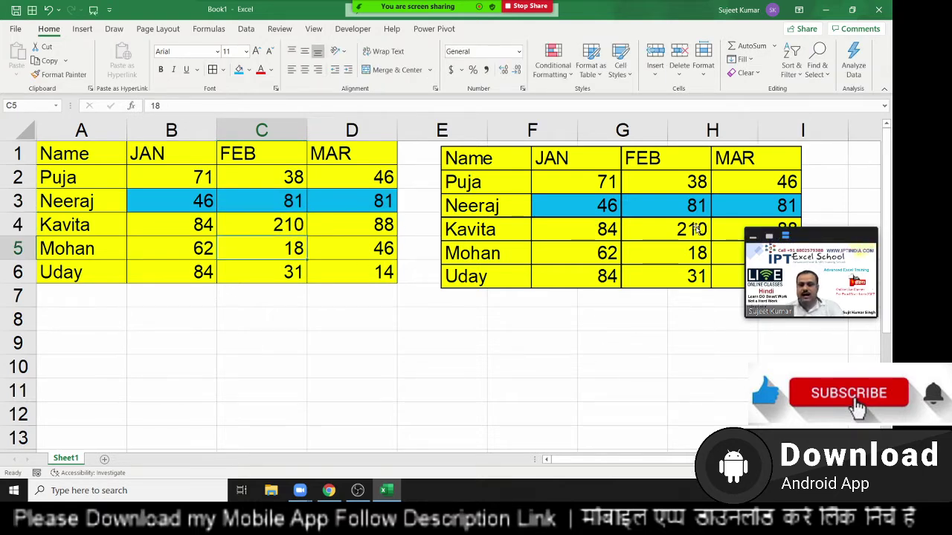
- Move and shrink the linked table picture beside the table, then delete it
{"action": "left_click", "coordinate": [693, 229]}
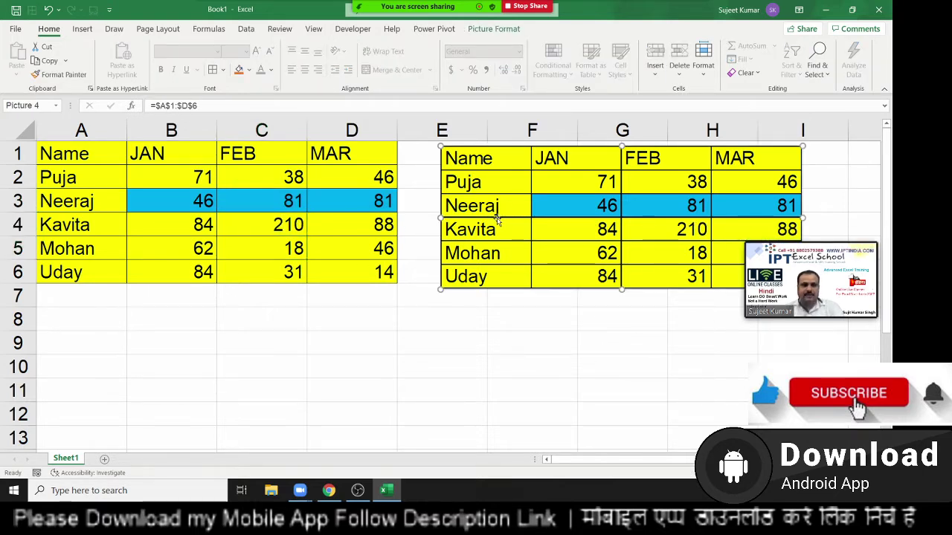
{"action": "left_click_drag", "start_coordinate": [497, 221], "coordinate": [257, 377]}
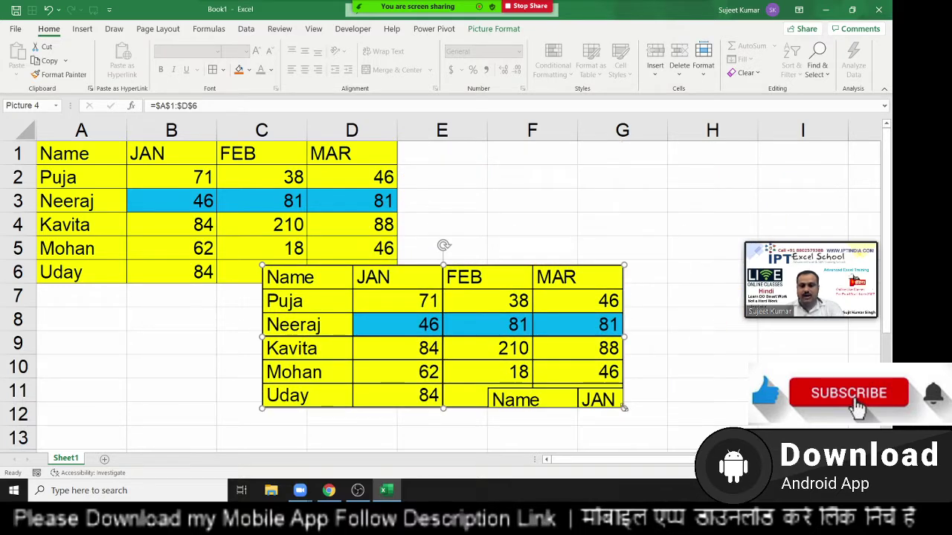
{"action": "left_click_drag", "start_coordinate": [476, 349], "coordinate": [472, 349]}
{"action": "left_click_drag", "start_coordinate": [372, 313], "coordinate": [541, 223]}
{"action": "mouse_move", "coordinate": [631, 261]}
{"action": "left_mouse_down"}
{"action": "mouse_move", "coordinate": [649, 260]}
{"action": "mouse_move", "coordinate": [657, 272]}
{"action": "left_mouse_up"}
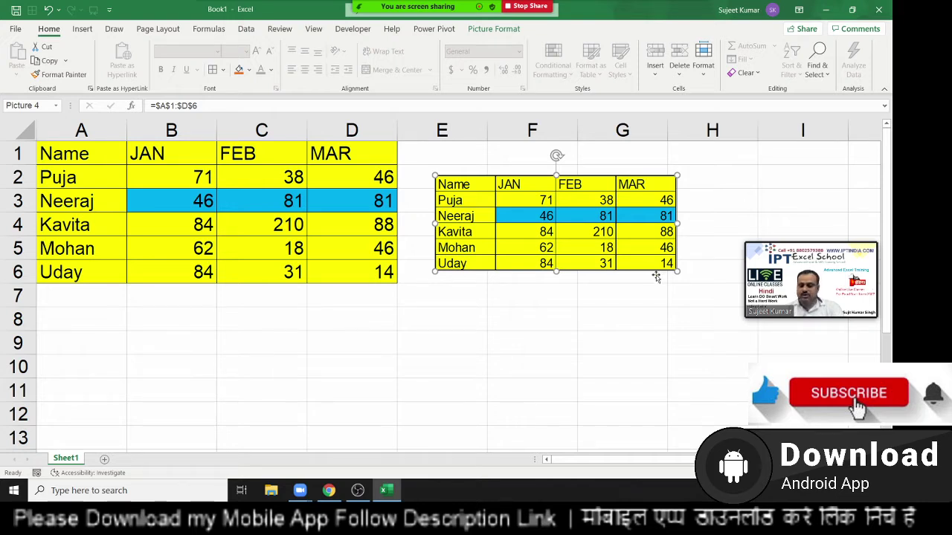
{"action": "key", "text": "Delete"}
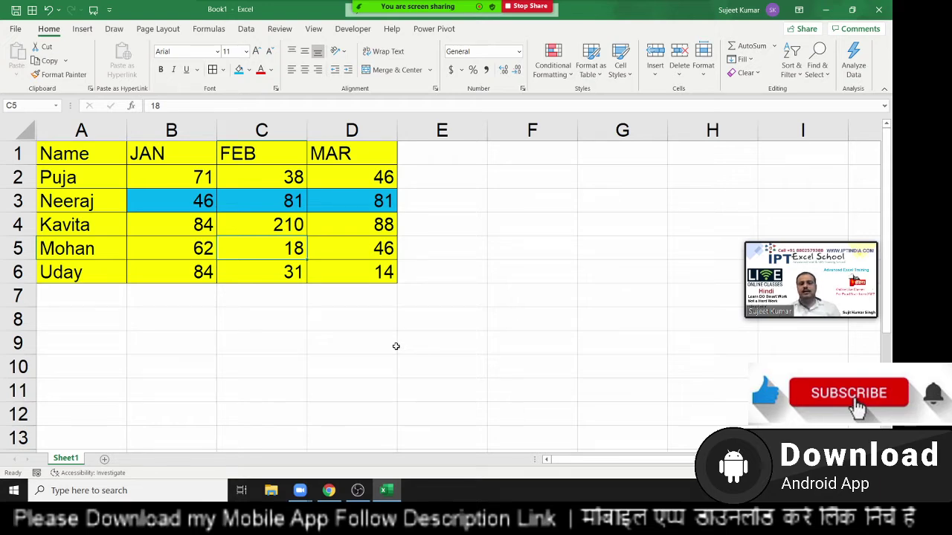
- Launch Word and then PowerPoint from the Windows search
{"action": "key", "text": "super"}
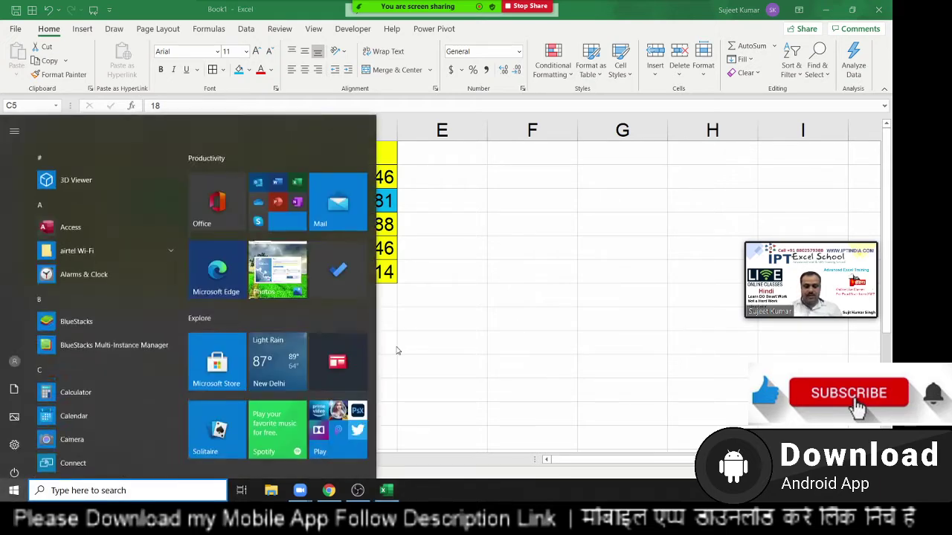
{"action": "type", "text": "o"}
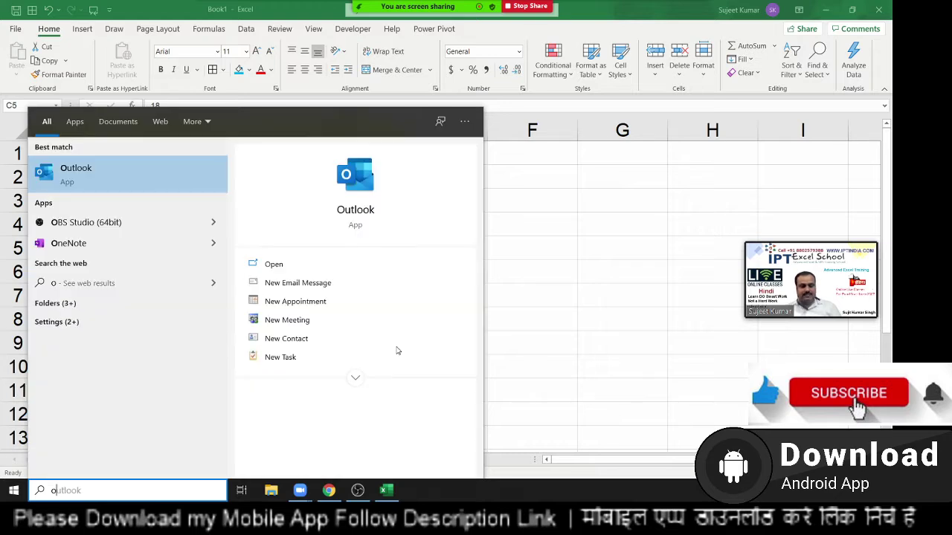
{"action": "key", "text": "BackSpace"}
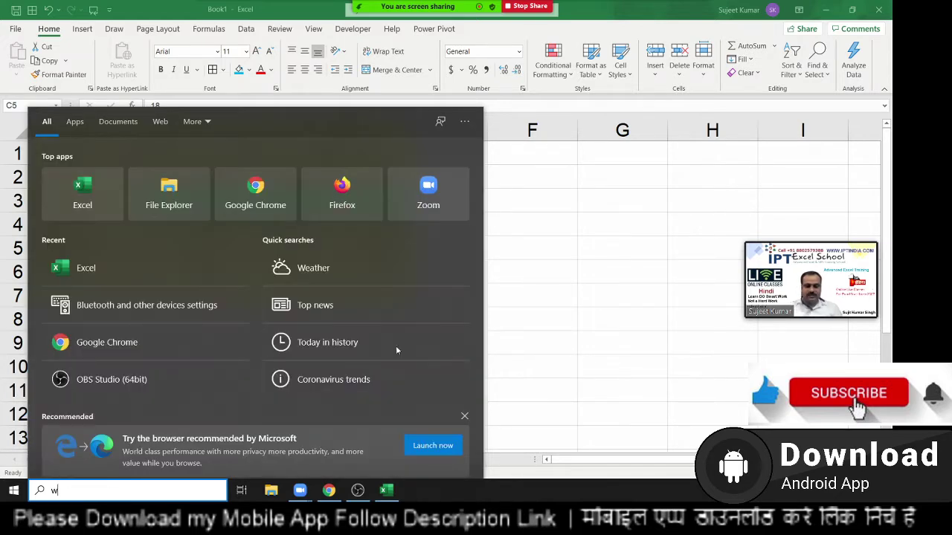
{"action": "type", "text": "word"}
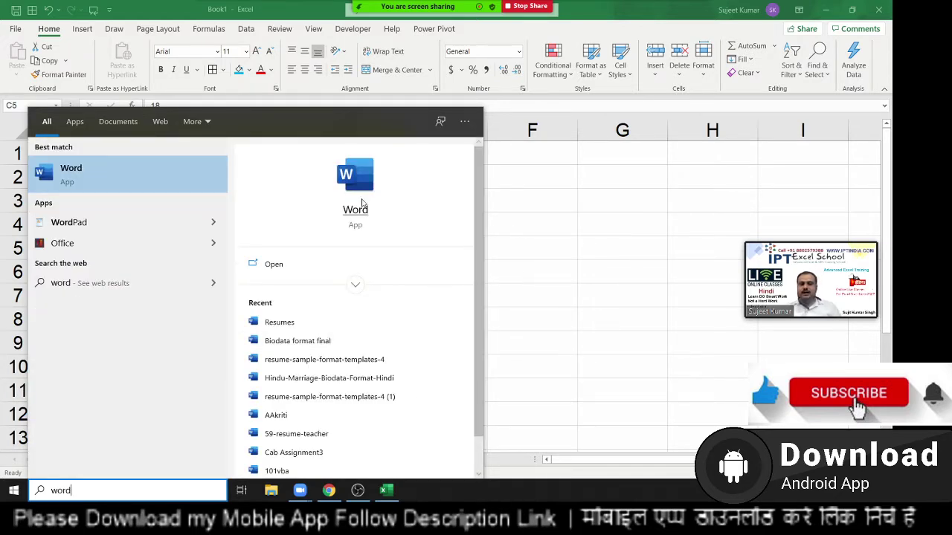
{"action": "key", "text": "Return"}
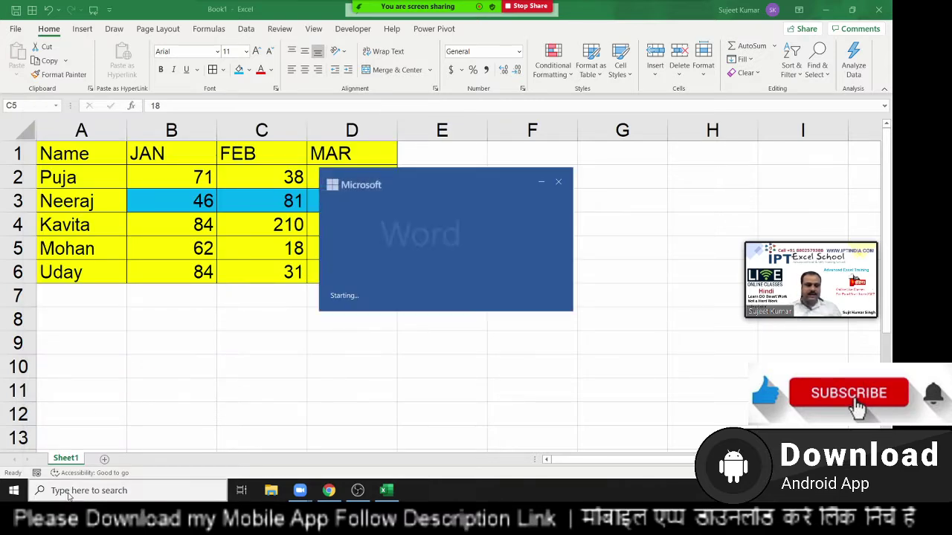
{"action": "left_click", "coordinate": [68, 491]}
{"action": "type", "text": "po"}
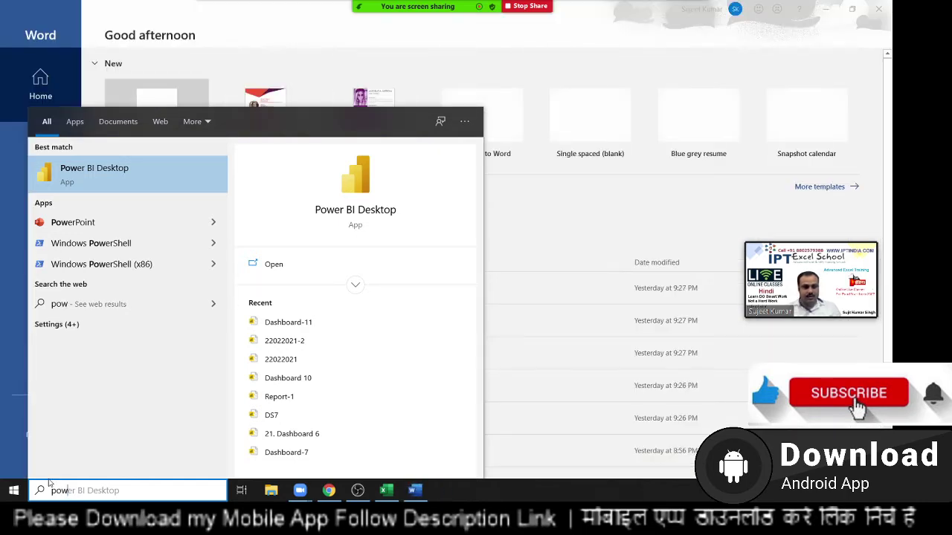
{"action": "type", "text": "w"}
{"action": "left_click", "coordinate": [77, 222]}
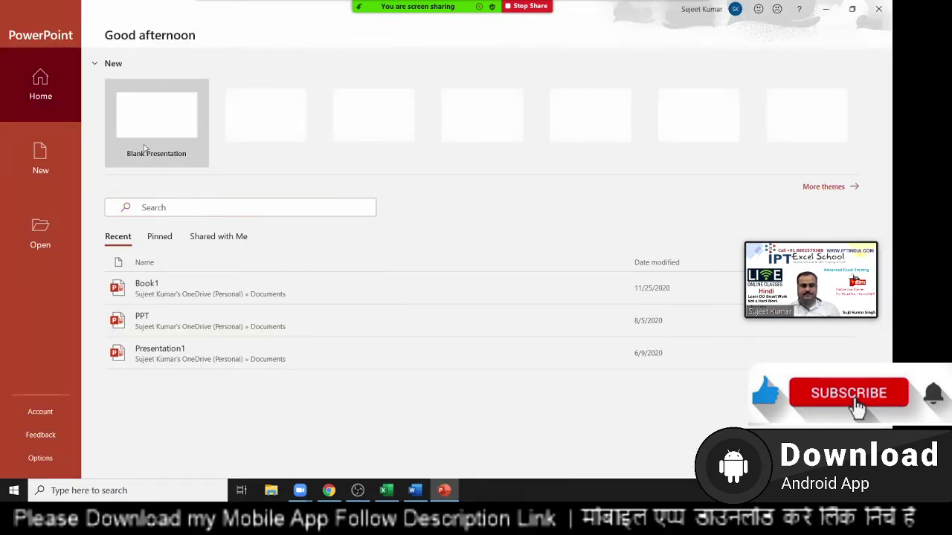
- Create a blank Word document and a blank PowerPoint presentation, then return to Excel
{"action": "left_click", "coordinate": [415, 490]}
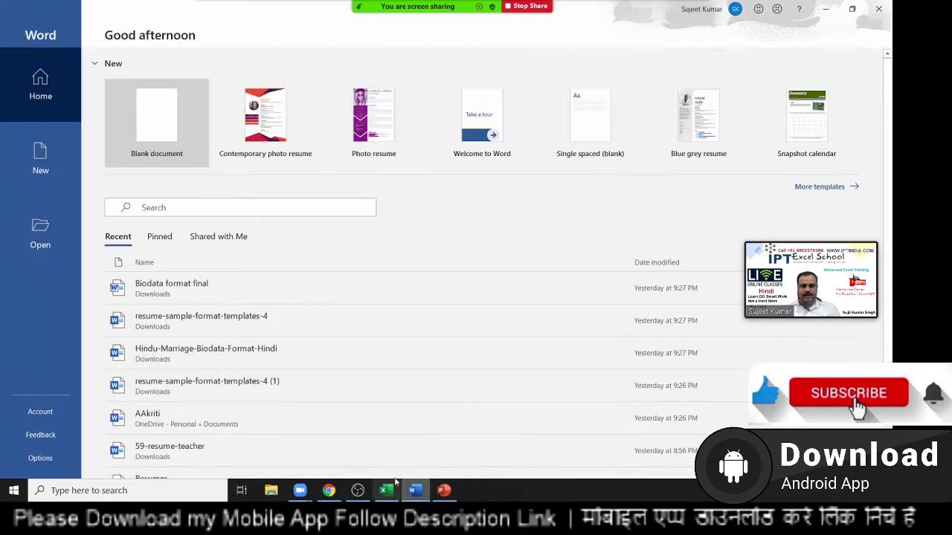
{"action": "left_click", "coordinate": [168, 136]}
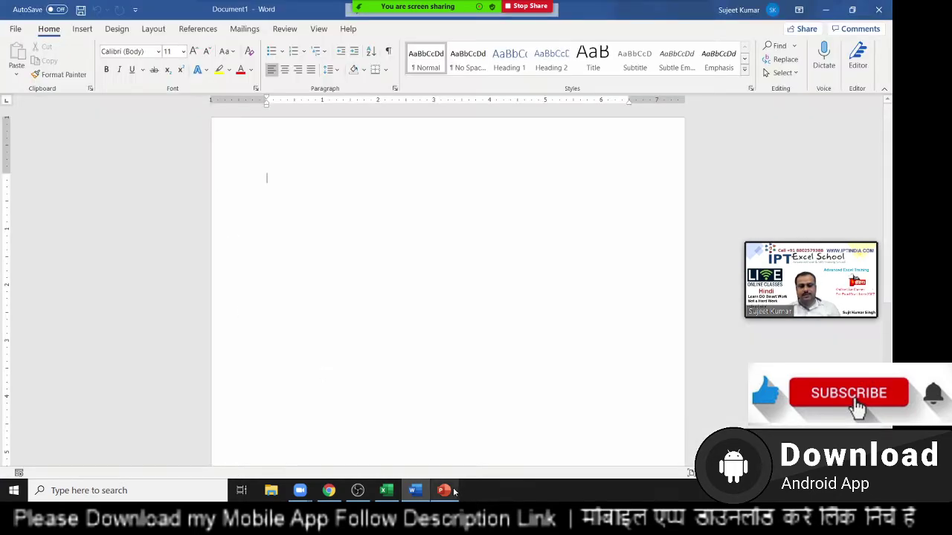
{"action": "left_click", "coordinate": [446, 488]}
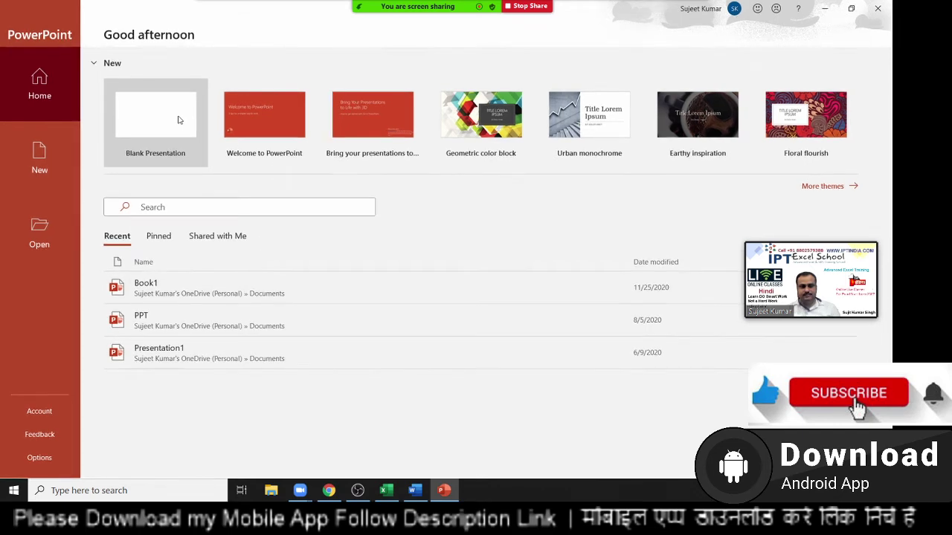
{"action": "left_click", "coordinate": [179, 120]}
{"action": "left_click", "coordinate": [415, 491]}
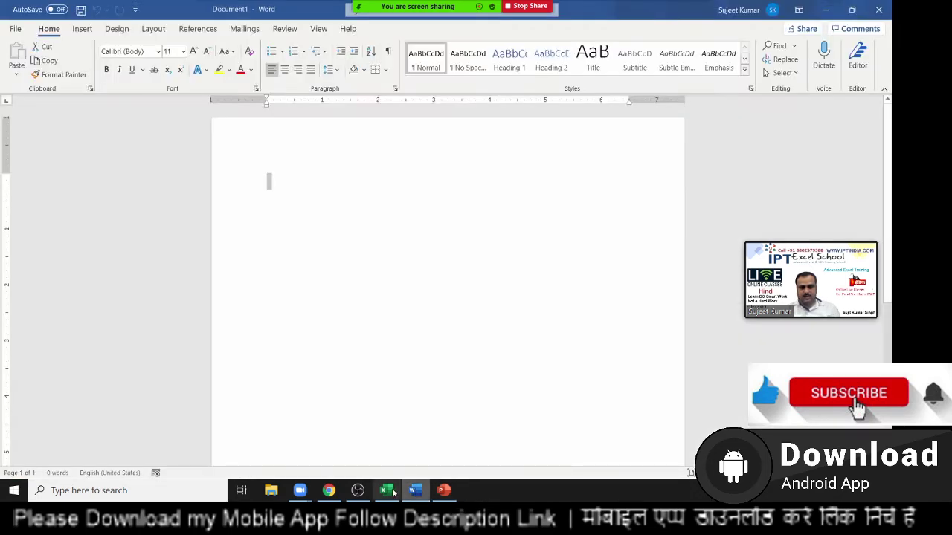
{"action": "left_click", "coordinate": [387, 491]}
- Copy the table A1:D6 and bring up Word's paste options in the blank document
{"action": "left_click_drag", "start_coordinate": [80, 154], "coordinate": [336, 261]}
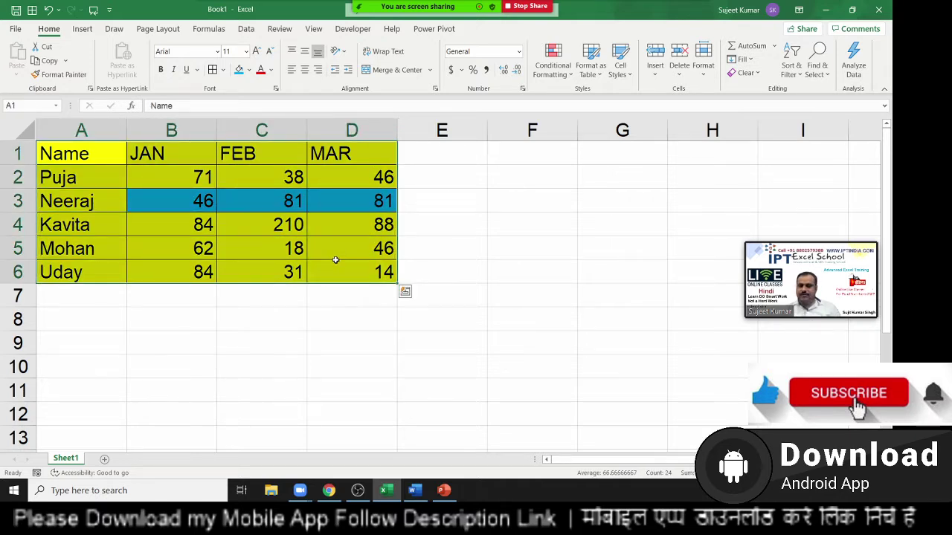
{"action": "key", "text": "ctrl+c"}
{"action": "mouse_move", "coordinate": [415, 490]}
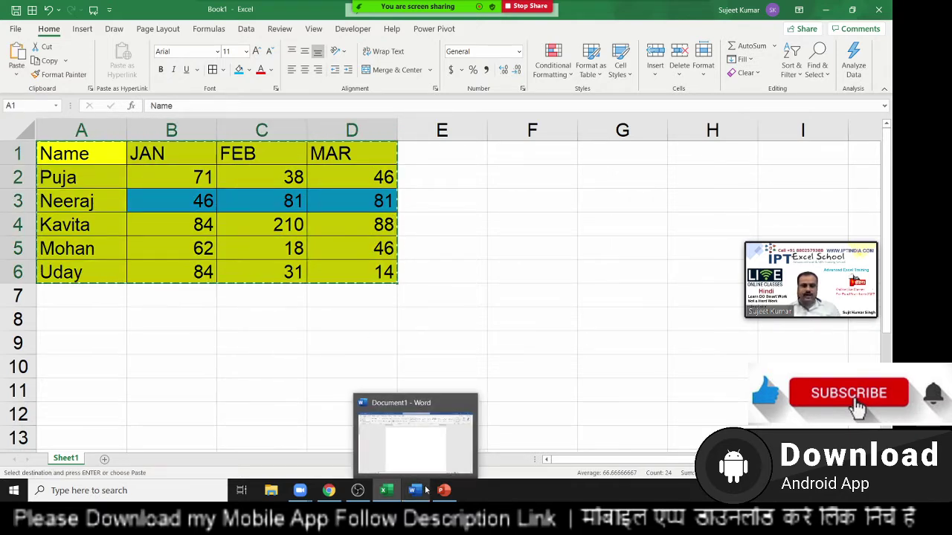
{"action": "left_click", "coordinate": [425, 490]}
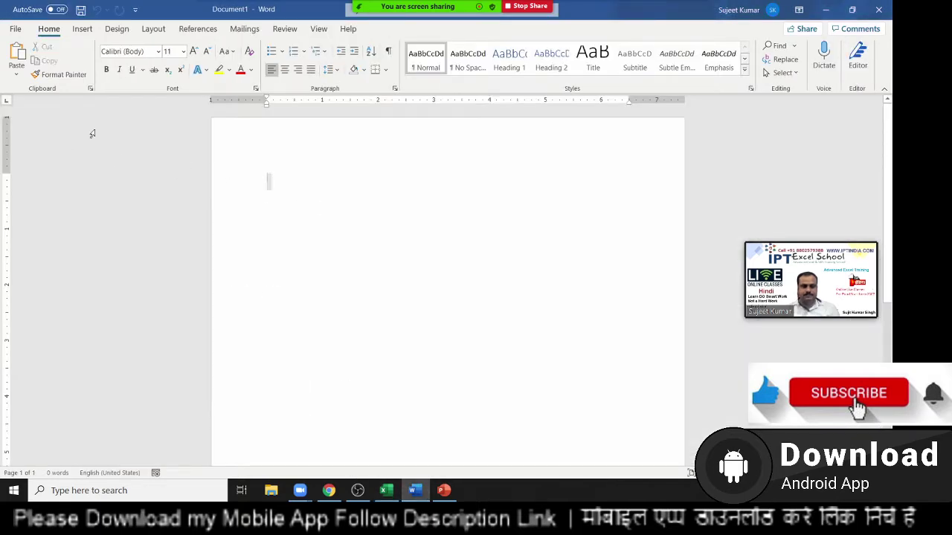
{"action": "left_click", "coordinate": [16, 74]}
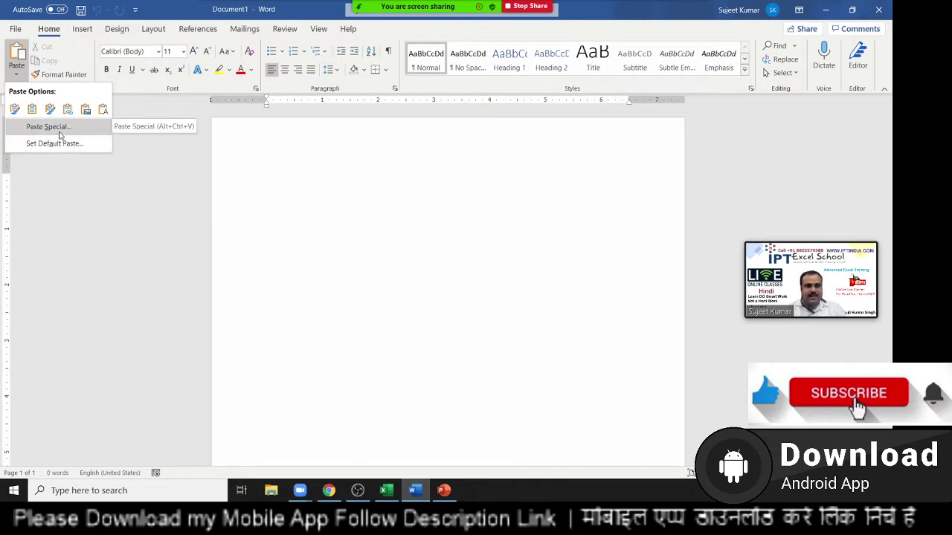
- Paste the Excel table into Word as a linked Microsoft Excel Worksheet Object
{"action": "left_click", "coordinate": [60, 135]}
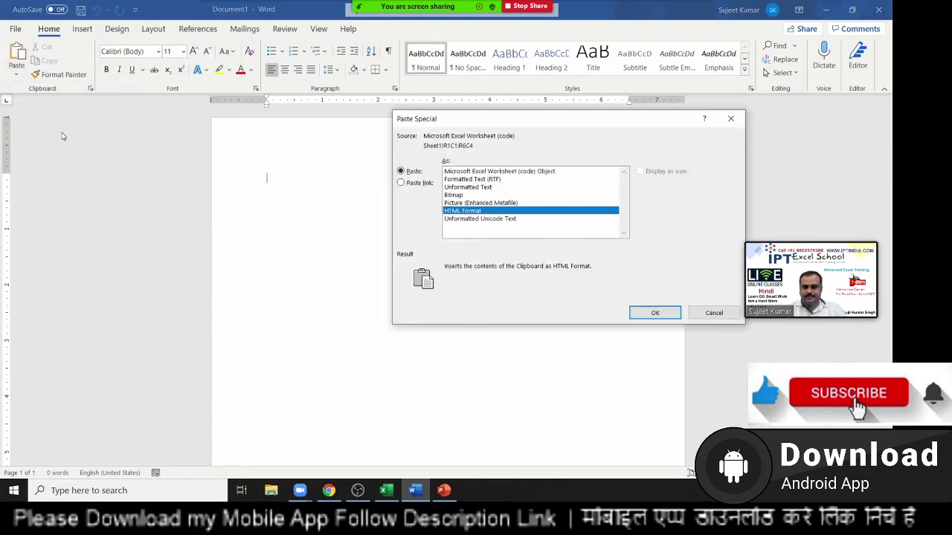
{"action": "left_click_drag", "start_coordinate": [506, 120], "coordinate": [325, 90]}
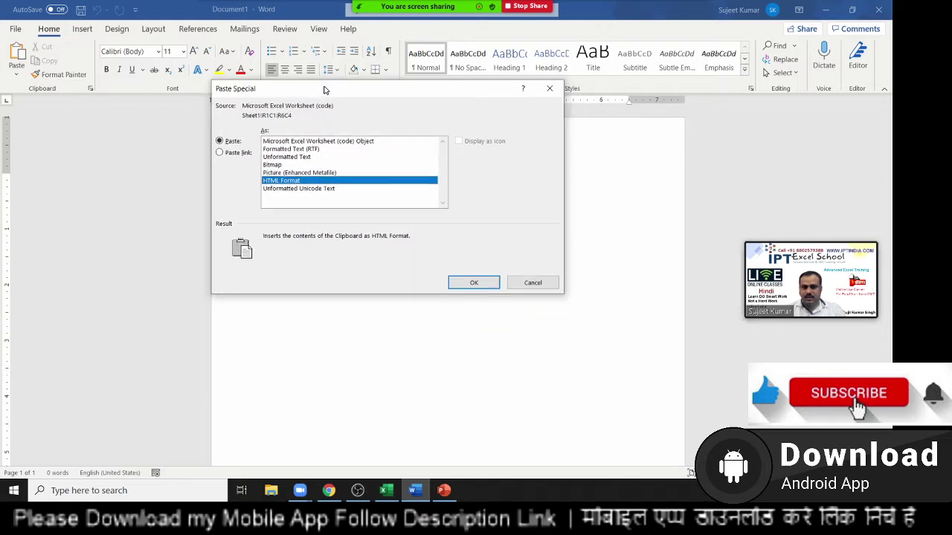
{"action": "left_click", "coordinate": [248, 153]}
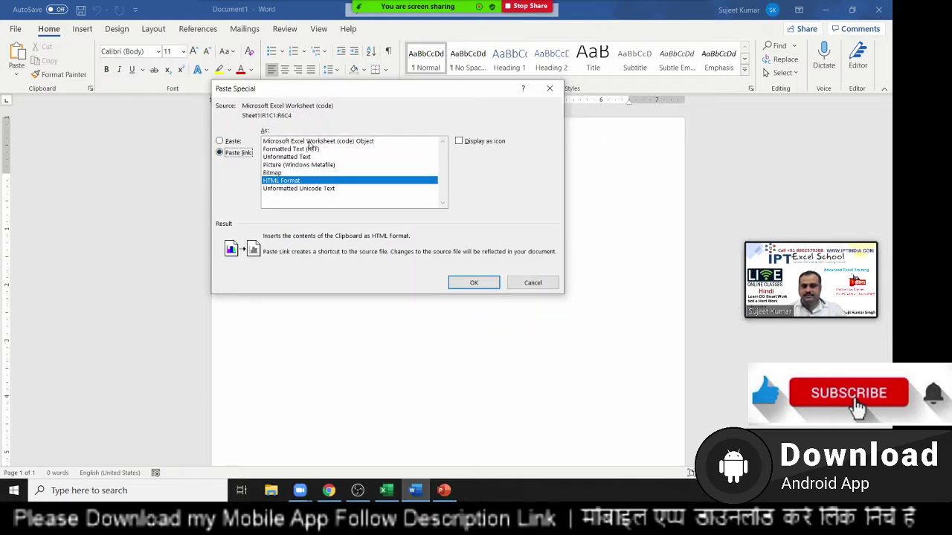
{"action": "left_click", "coordinate": [310, 141]}
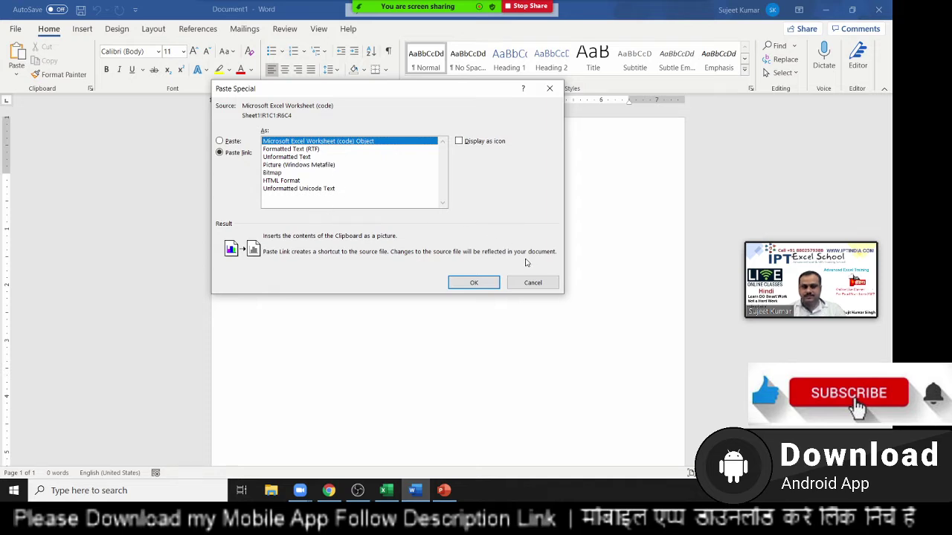
{"action": "left_click", "coordinate": [479, 281]}
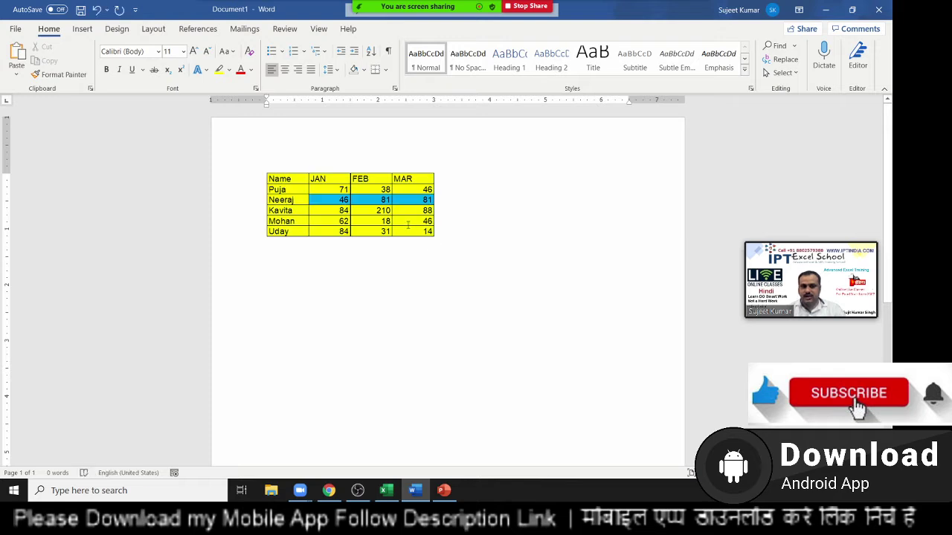
- Enlarge the pasted linked table in the Word document
{"action": "left_click", "coordinate": [408, 224]}
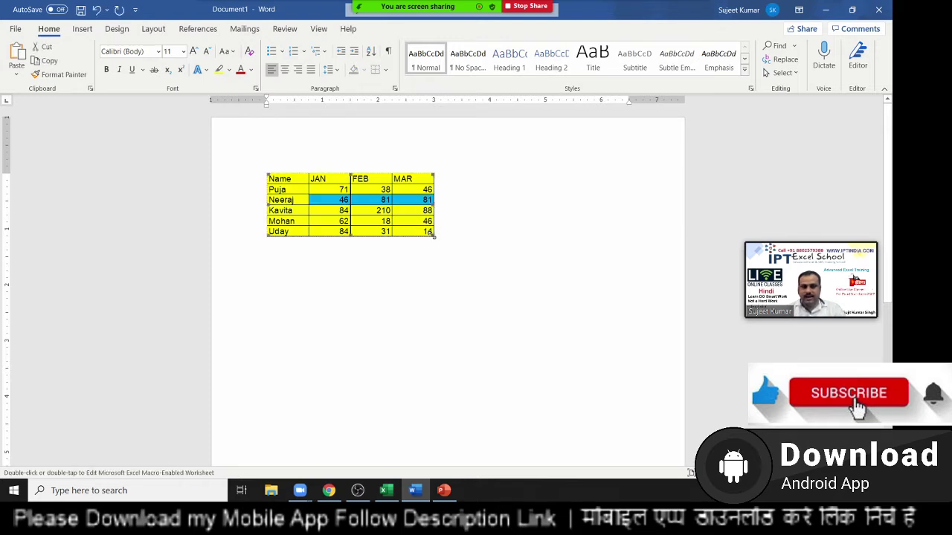
{"action": "left_click_drag", "start_coordinate": [431, 233], "coordinate": [504, 263]}
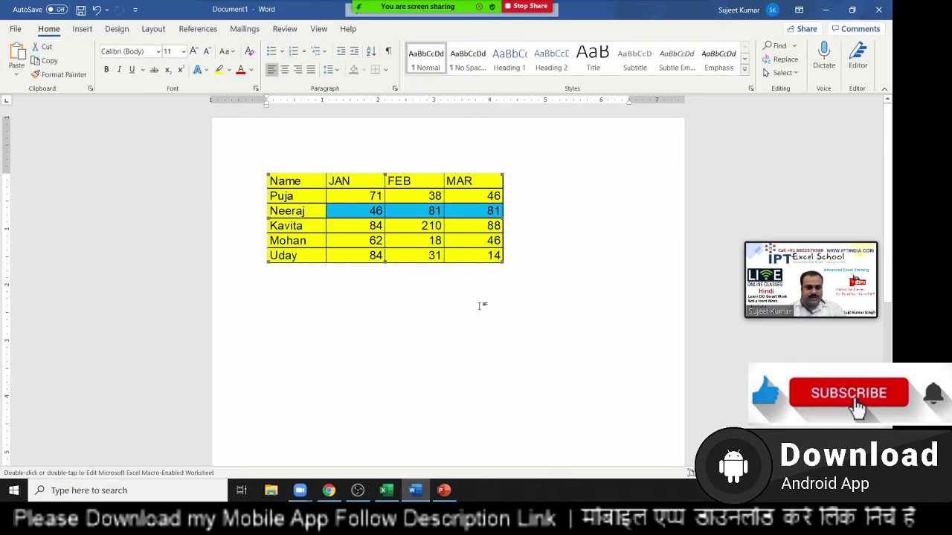
{"action": "left_click", "coordinate": [444, 490]}
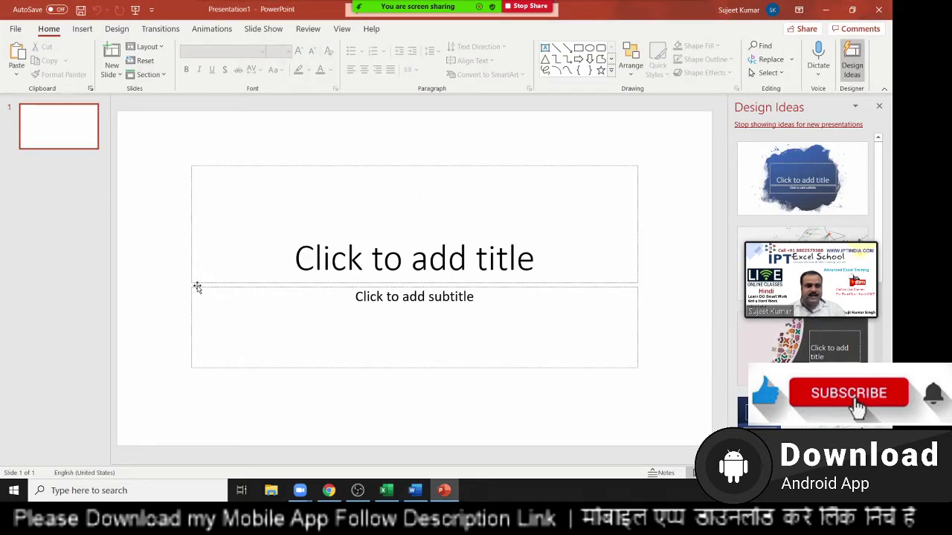
- Delete the title and subtitle placeholders from PowerPoint's slide 1
{"action": "left_click", "coordinate": [280, 166]}
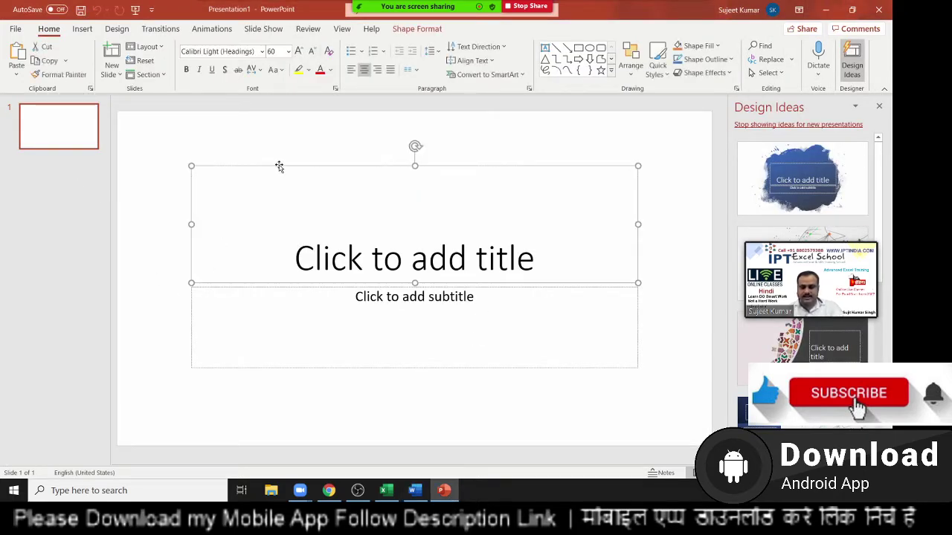
{"action": "key", "text": "Delete"}
{"action": "left_click", "coordinate": [318, 283]}
{"action": "key", "text": "Delete"}
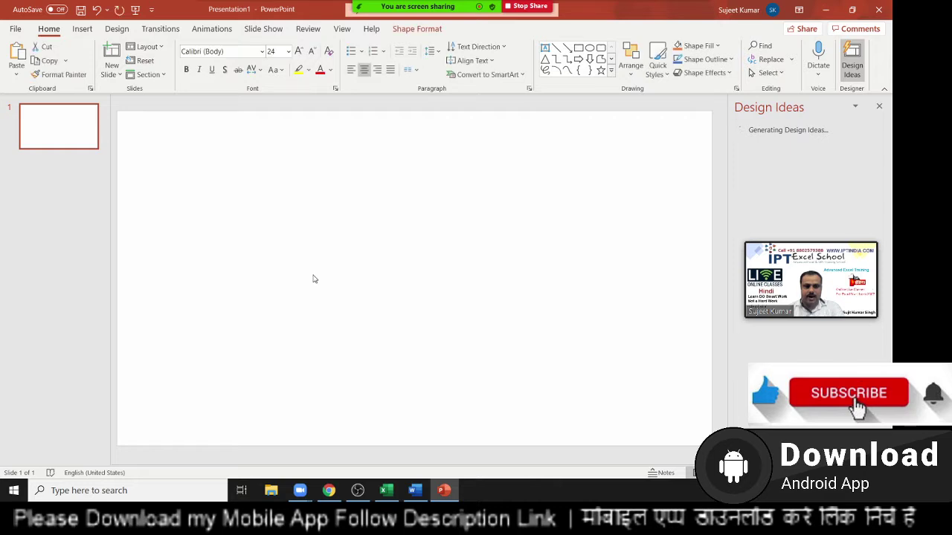
- Paste the table onto the slide as a linked Microsoft Excel Worksheet Object
{"action": "left_click", "coordinate": [16, 75]}
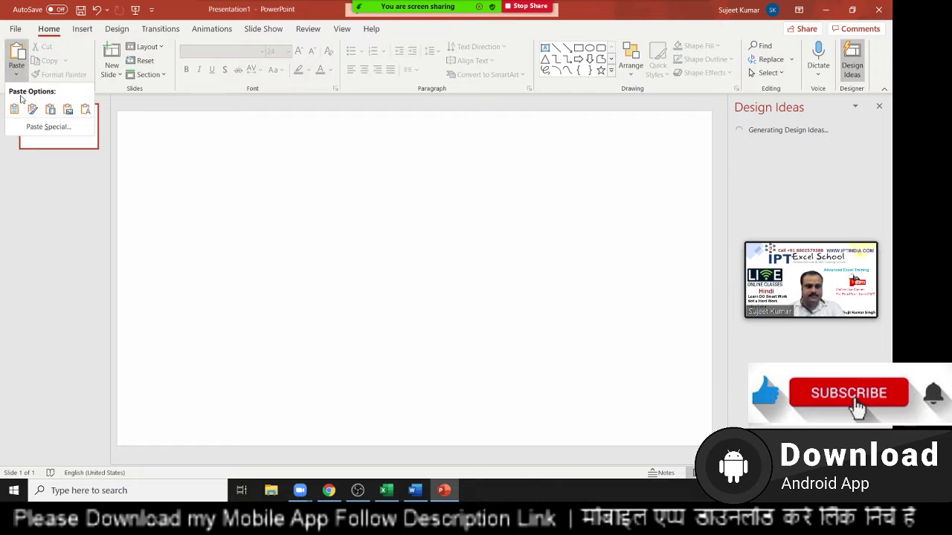
{"action": "left_click", "coordinate": [46, 127]}
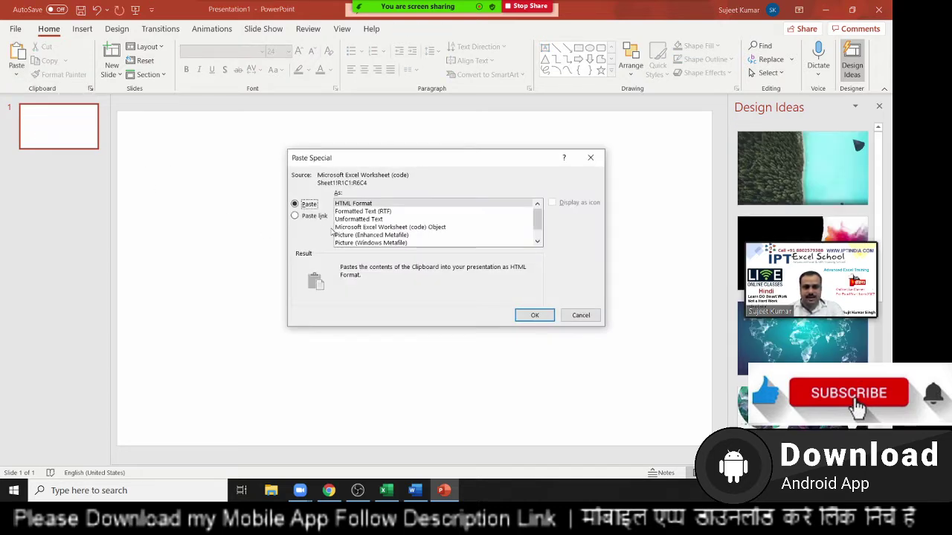
{"action": "left_click", "coordinate": [314, 216]}
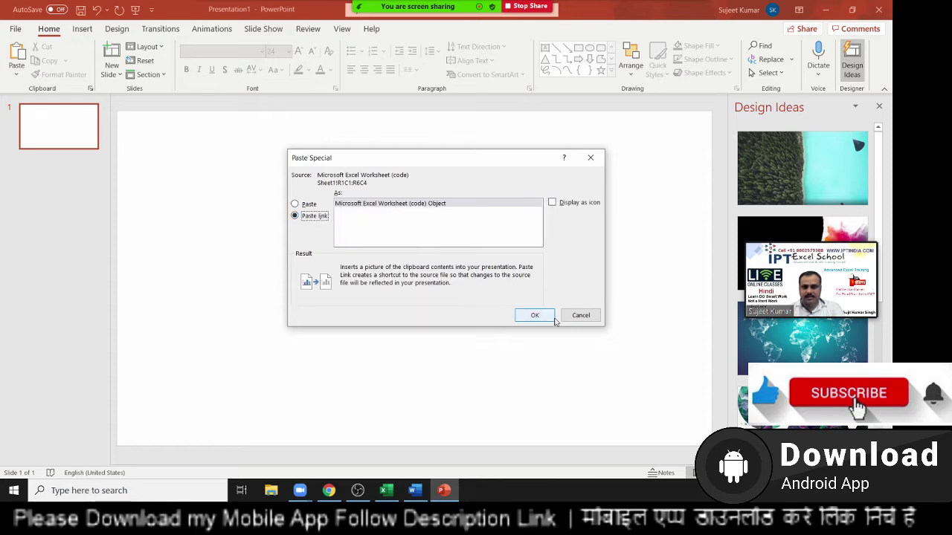
{"action": "left_click", "coordinate": [518, 311]}
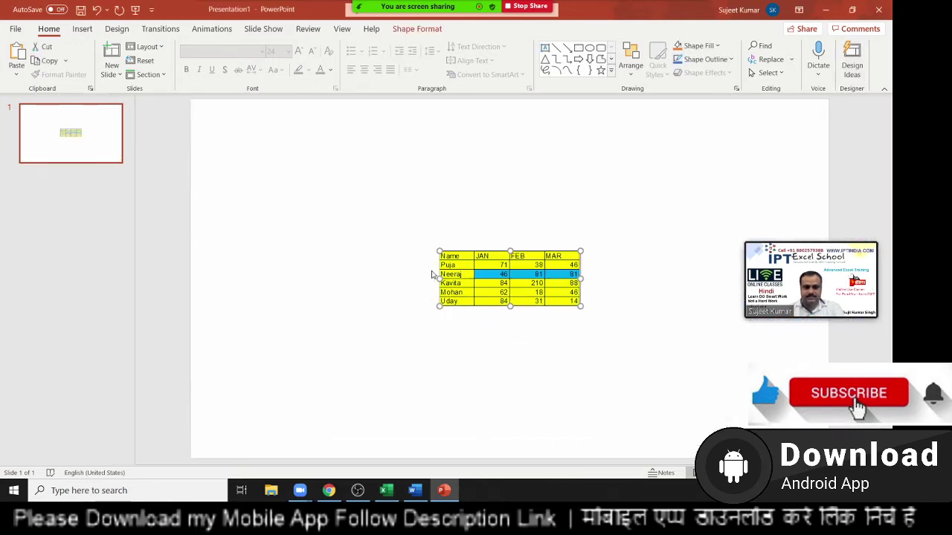
- Enlarge the linked table on the slide and deselect it
{"action": "left_click_drag", "start_coordinate": [438, 252], "coordinate": [344, 215]}
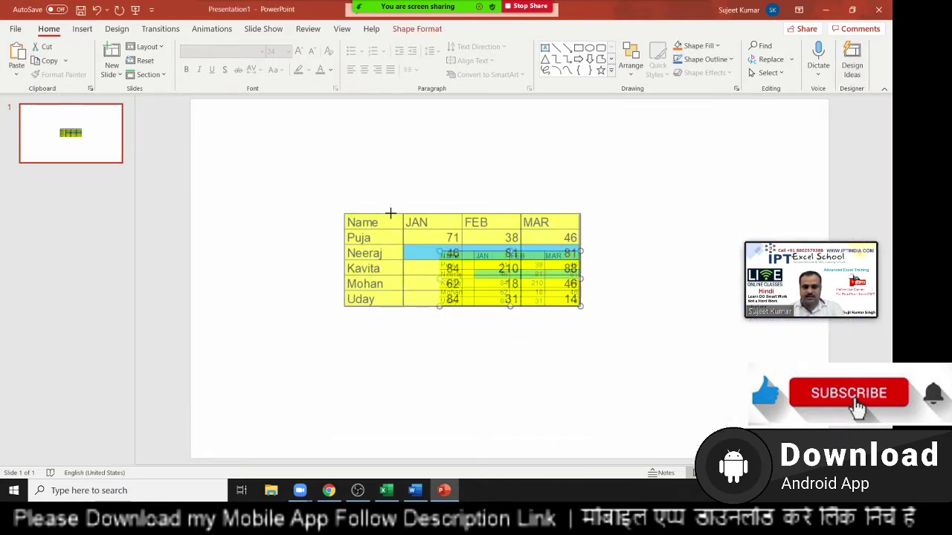
{"action": "left_click", "coordinate": [437, 342]}
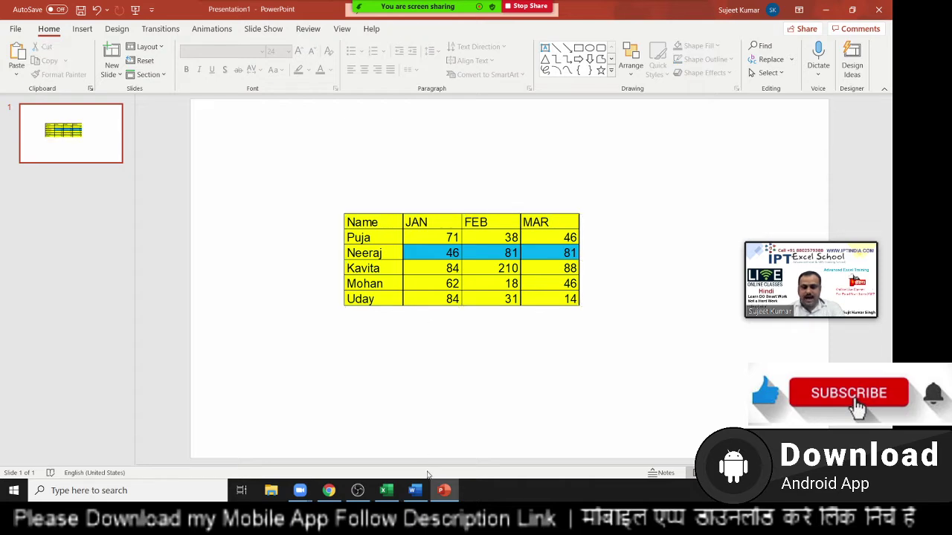
{"action": "left_click", "coordinate": [414, 492]}
- Change Puja's JAN value in B2 to 710 and check Word's linked table updates
{"action": "left_click", "coordinate": [386, 491]}
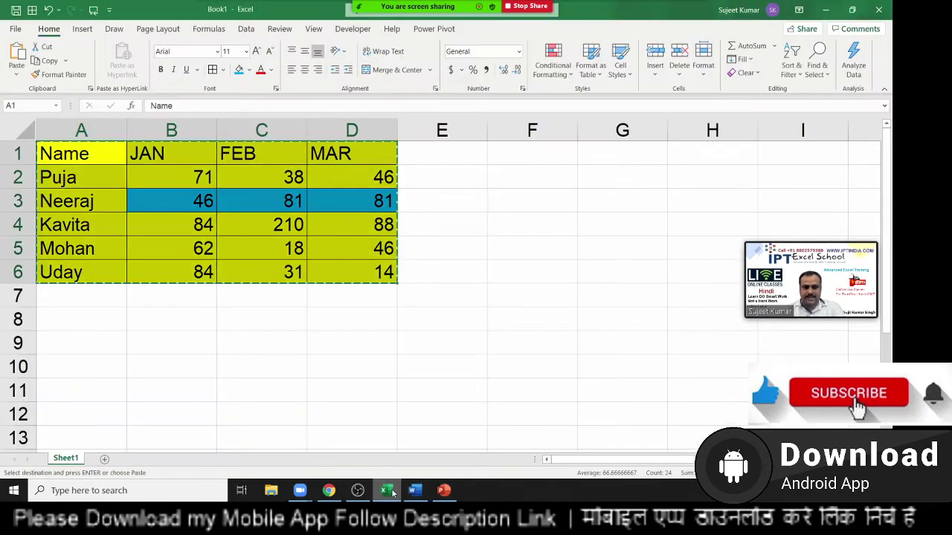
{"action": "key", "text": "Escape"}
{"action": "left_click", "coordinate": [194, 186]}
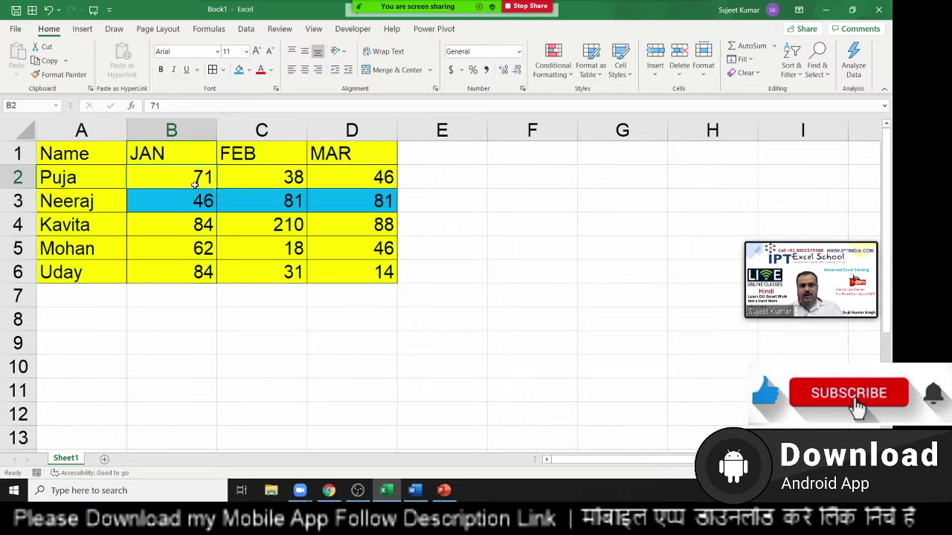
{"action": "type", "text": "71"}
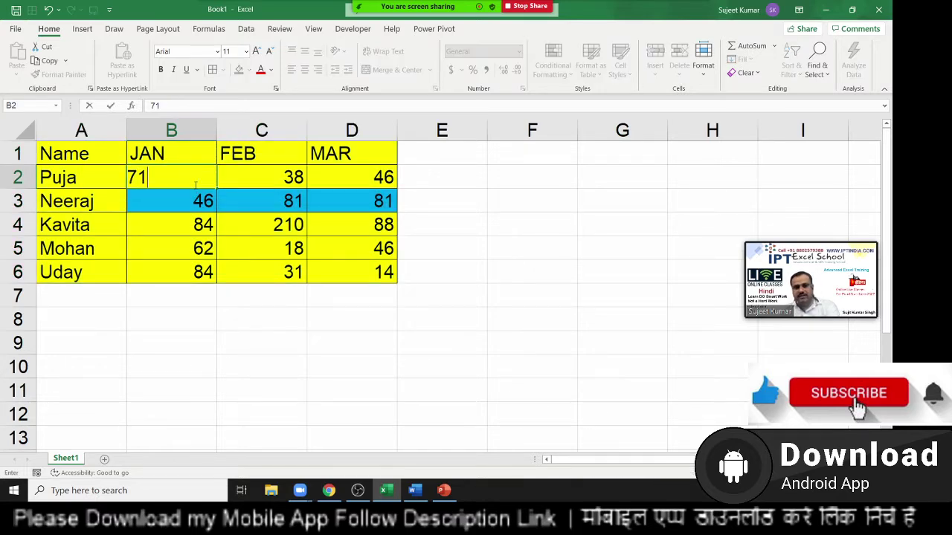
{"action": "type", "text": "0"}
{"action": "key", "text": "Return"}
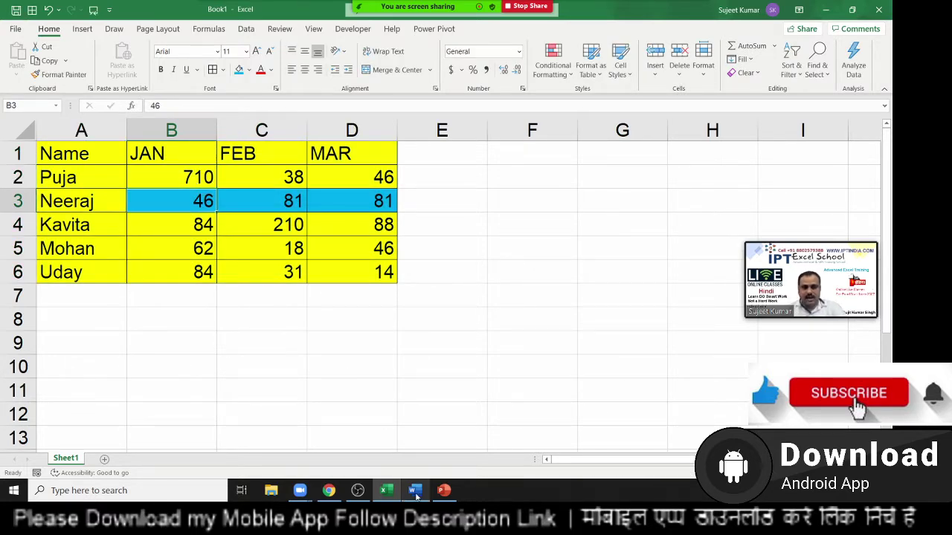
{"action": "left_click", "coordinate": [415, 492]}
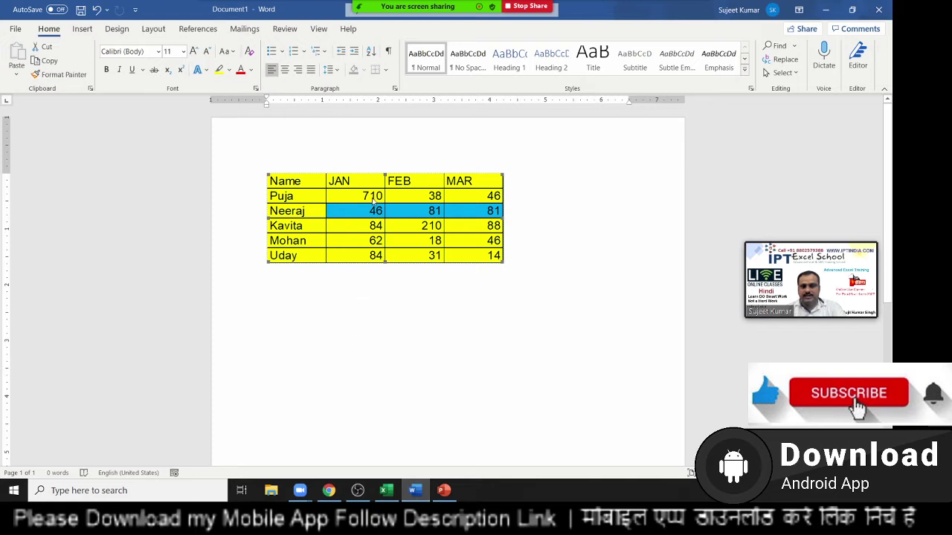
- Check the slide's linked table shows 710, then close PowerPoint without saving
{"action": "left_click", "coordinate": [444, 491]}
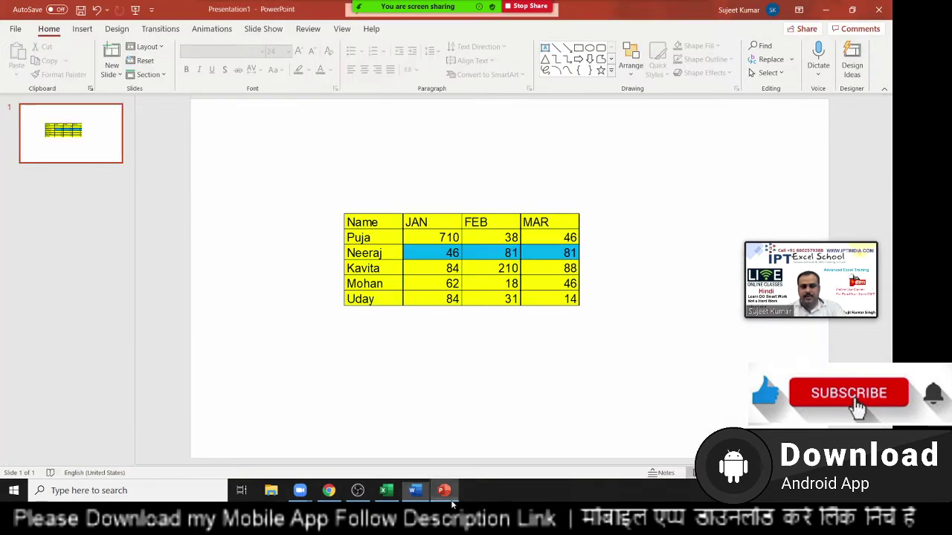
{"action": "left_click", "coordinate": [439, 248]}
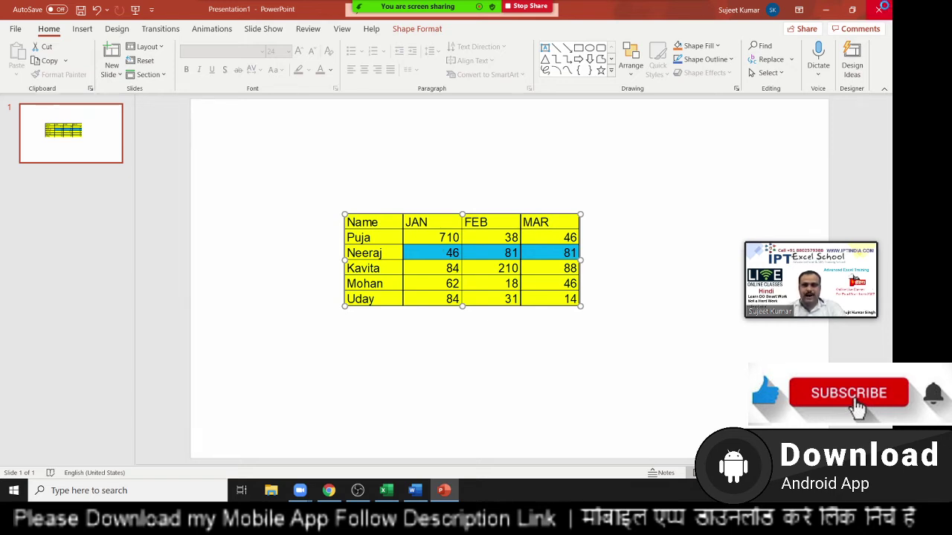
{"action": "left_click", "coordinate": [880, 9]}
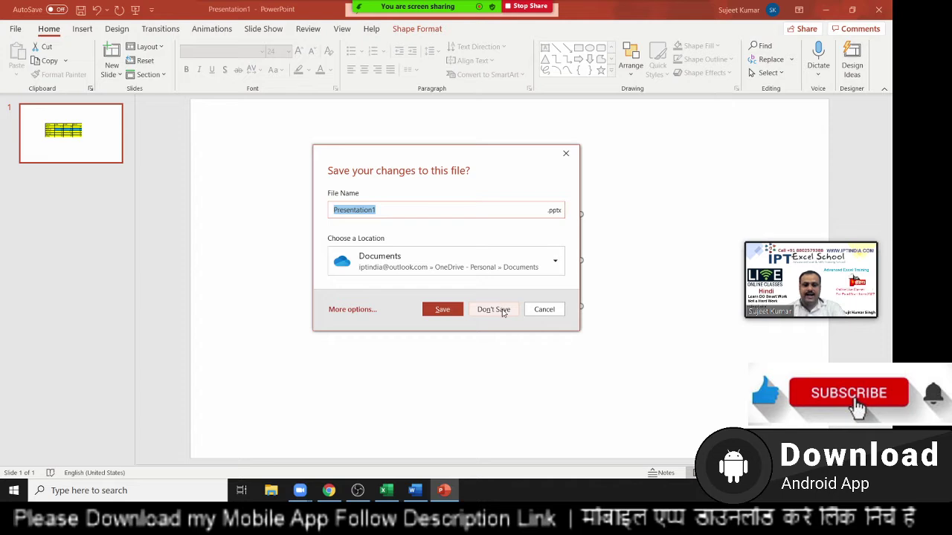
{"action": "left_click", "coordinate": [552, 313]}
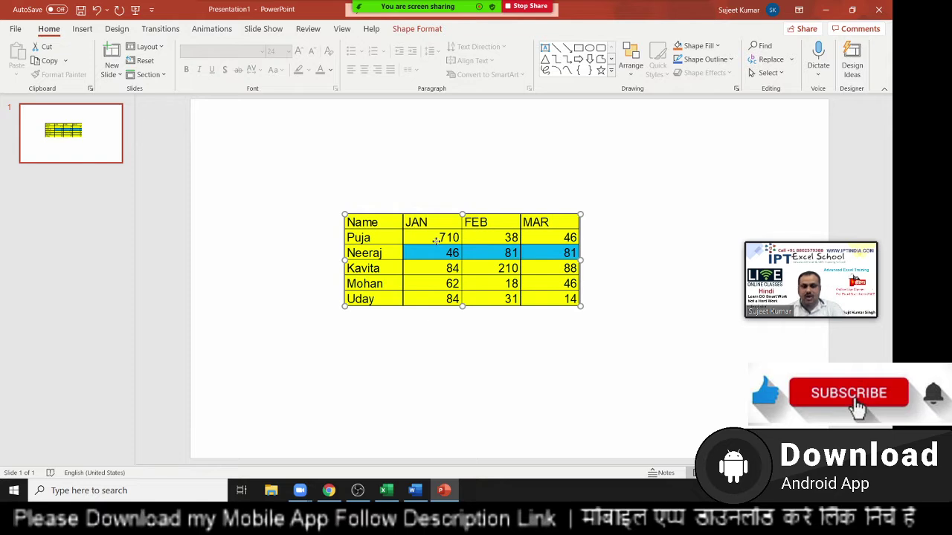
{"action": "right_click", "coordinate": [436, 239]}
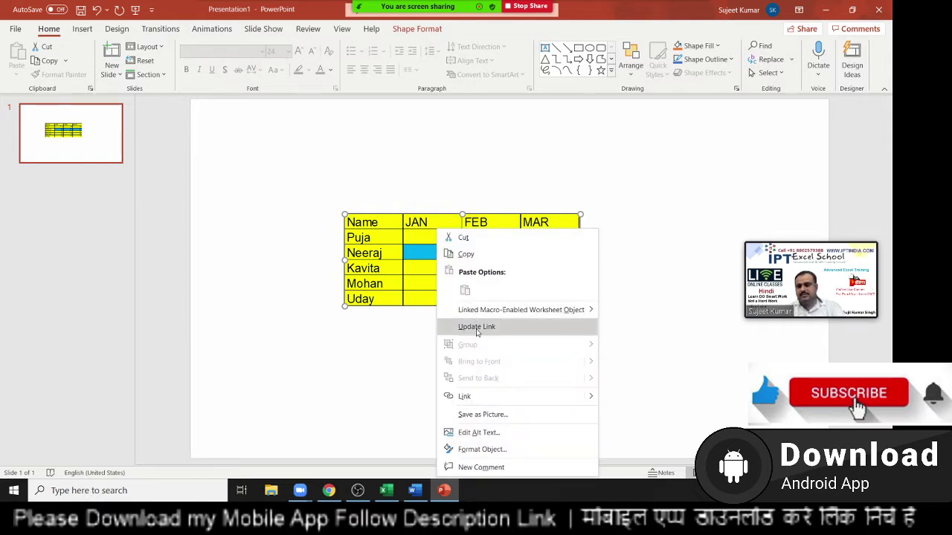
{"action": "key", "text": "Escape"}
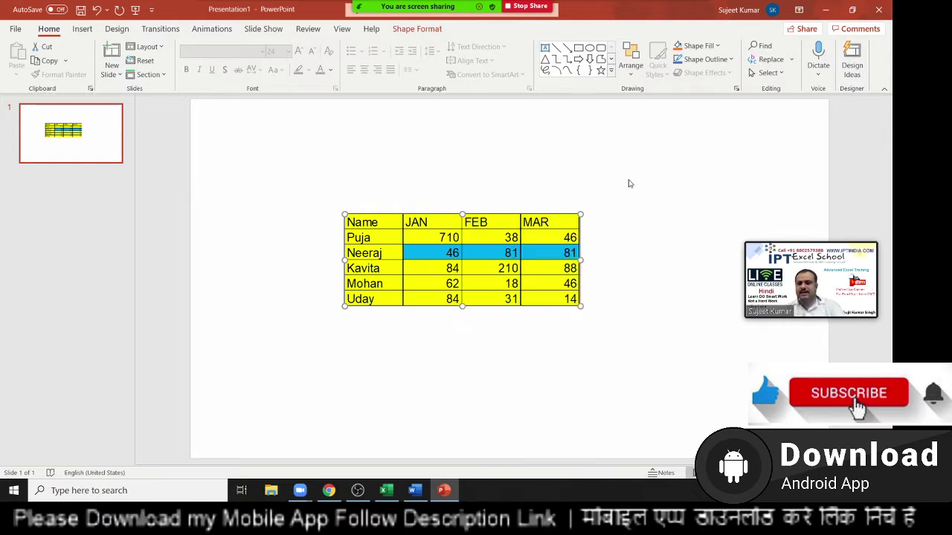
{"action": "left_click", "coordinate": [882, 10]}
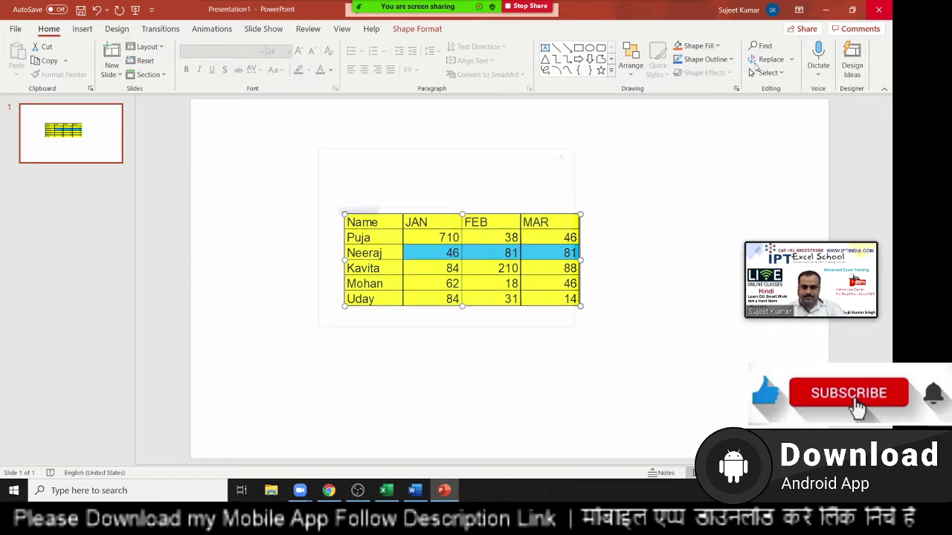
{"action": "left_click", "coordinate": [504, 314]}
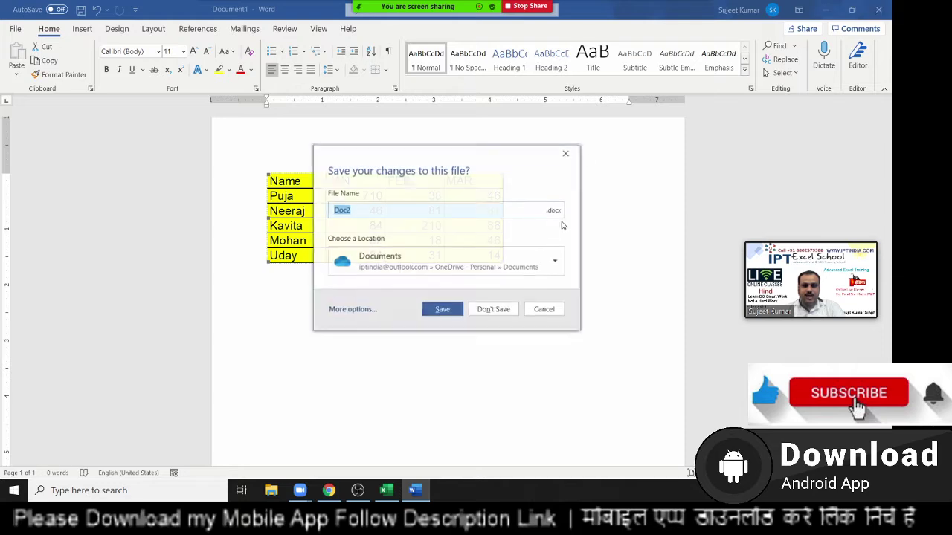
- Choose Don't Save so Word closes without keeping the document
{"action": "left_click", "coordinate": [496, 312]}
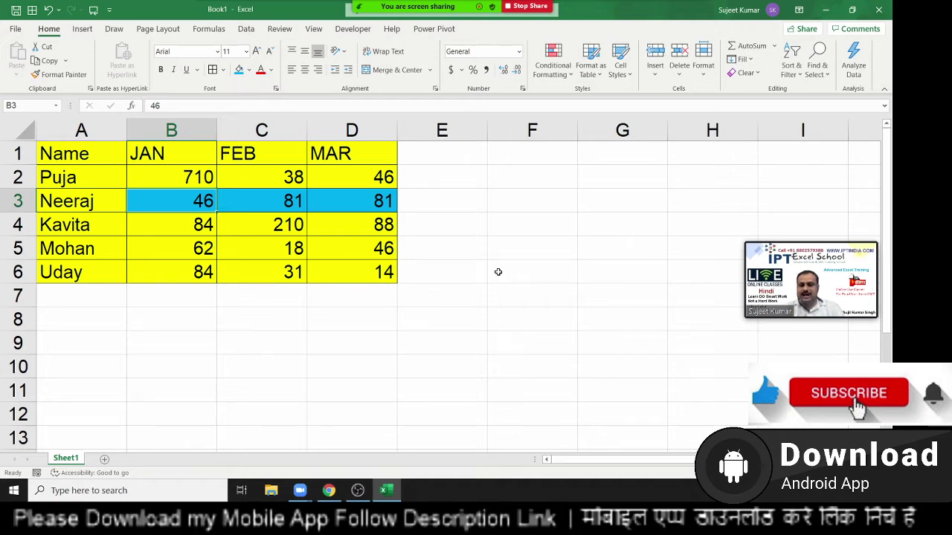
- Launch Outlook from the Windows search with 'ou'
{"action": "key", "text": "super"}
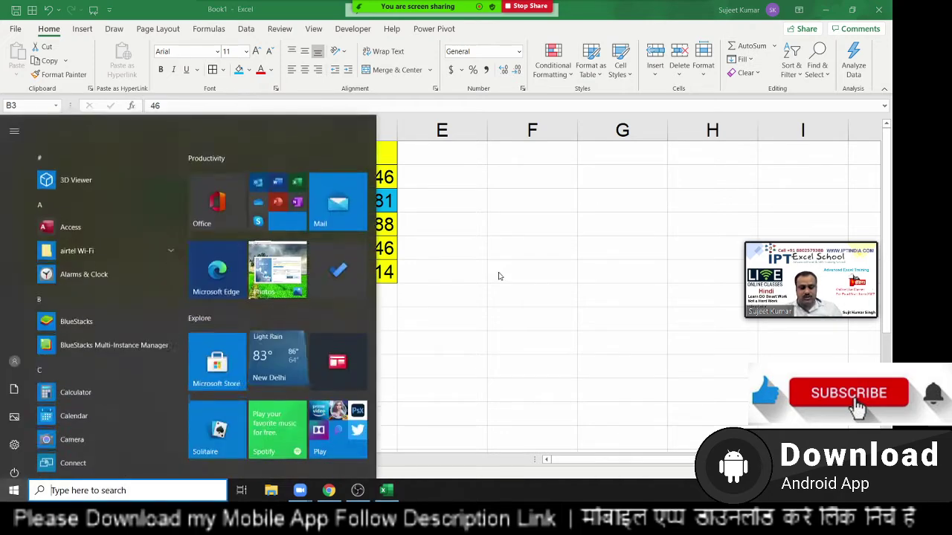
{"action": "type", "text": "ou"}
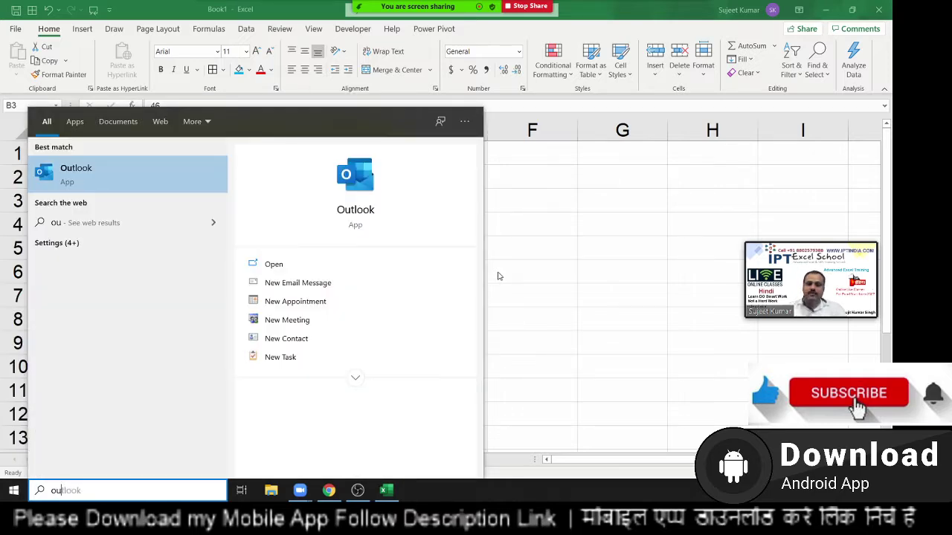
{"action": "left_click", "coordinate": [345, 194]}
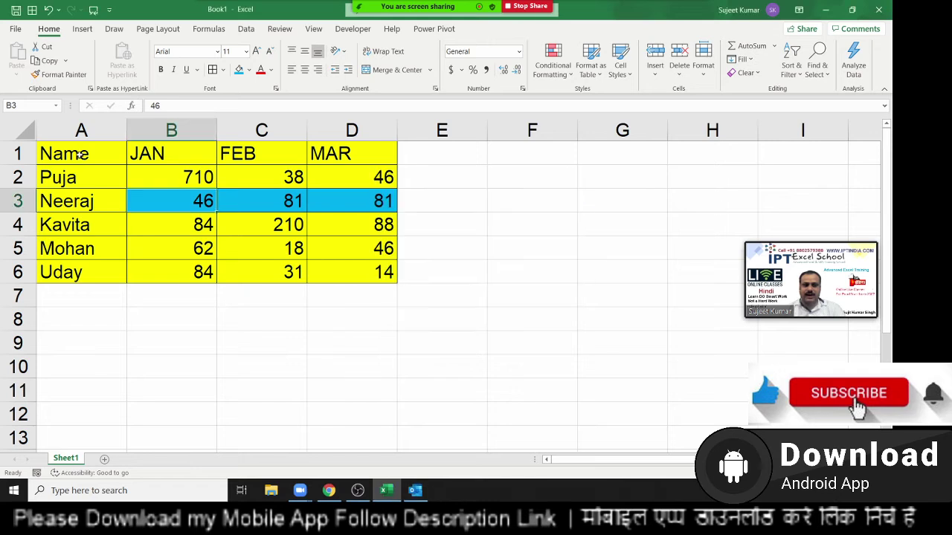
- Select various ranges of the sales table, ending on A1:D6, then bring Outlook forward
{"action": "left_click_drag", "start_coordinate": [81, 158], "coordinate": [360, 279]}
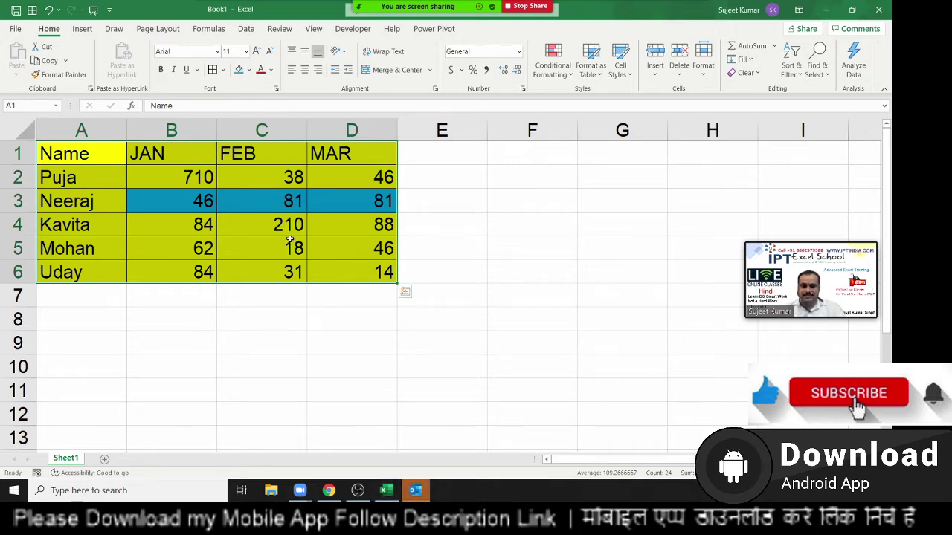
{"action": "left_click", "coordinate": [287, 240]}
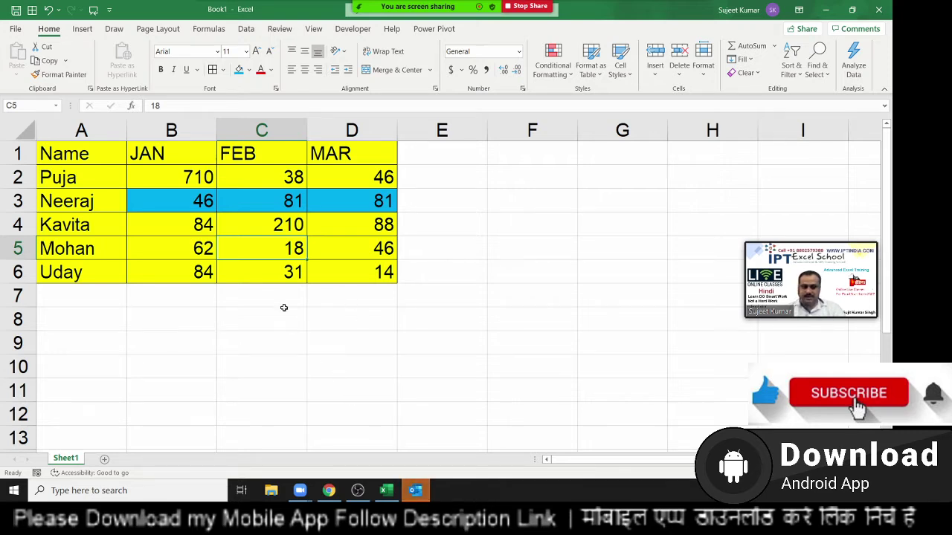
{"action": "left_click_drag", "start_coordinate": [67, 153], "coordinate": [230, 260]}
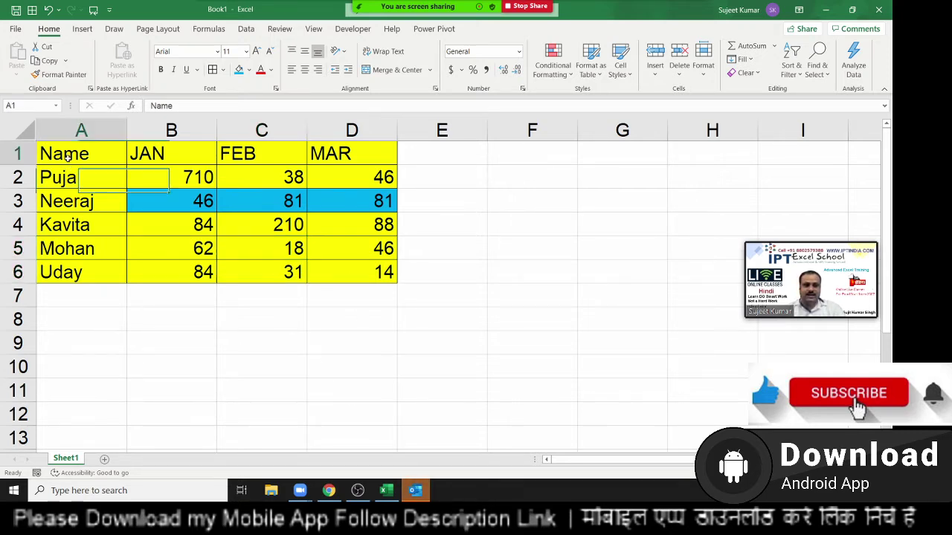
{"action": "left_click", "coordinate": [230, 262]}
{"action": "left_click_drag", "start_coordinate": [376, 274], "coordinate": [167, 183]}
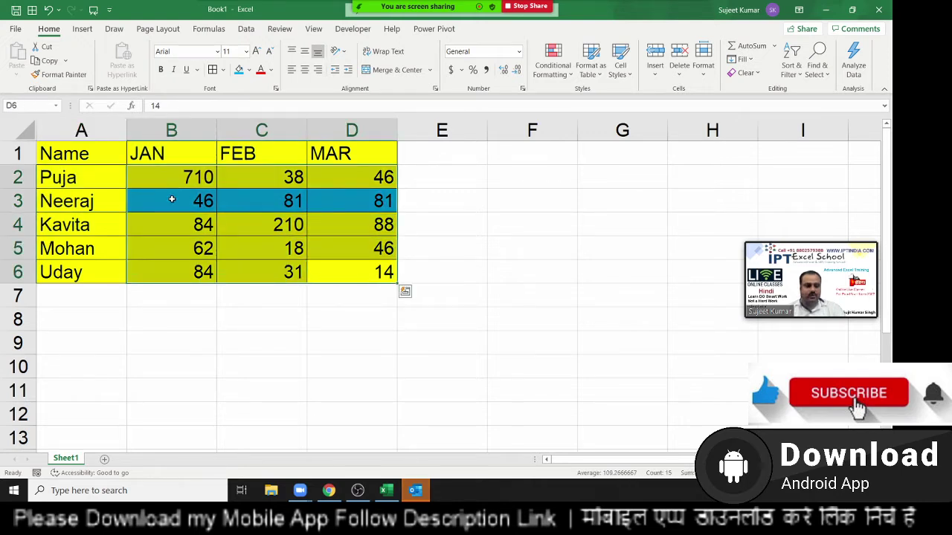
{"action": "left_click_drag", "start_coordinate": [58, 158], "coordinate": [357, 270]}
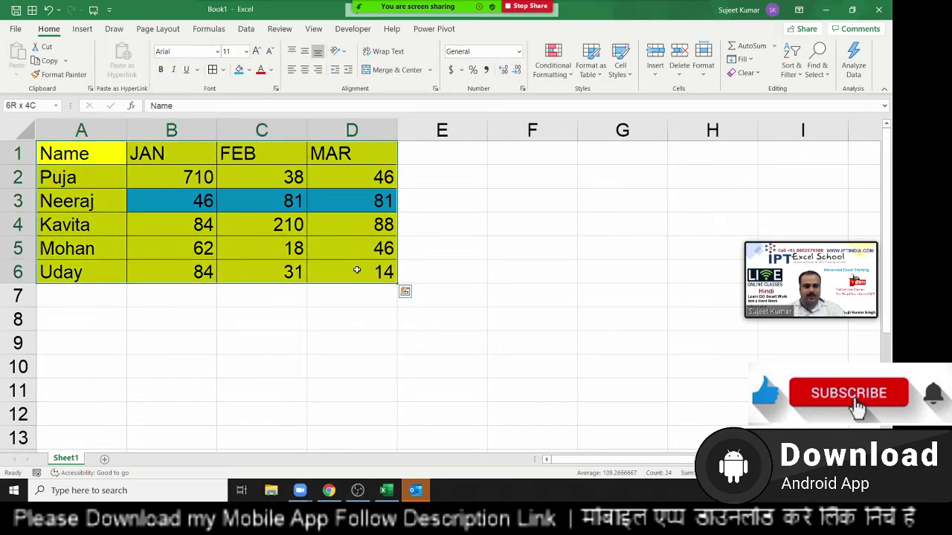
{"action": "left_click", "coordinate": [414, 490]}
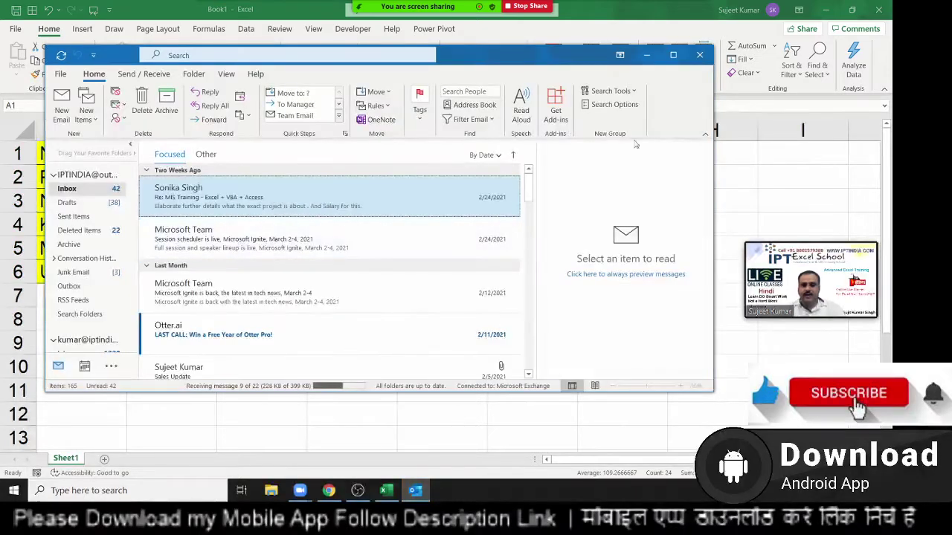
- Maximize Outlook and start a new blank email
{"action": "left_click", "coordinate": [673, 54]}
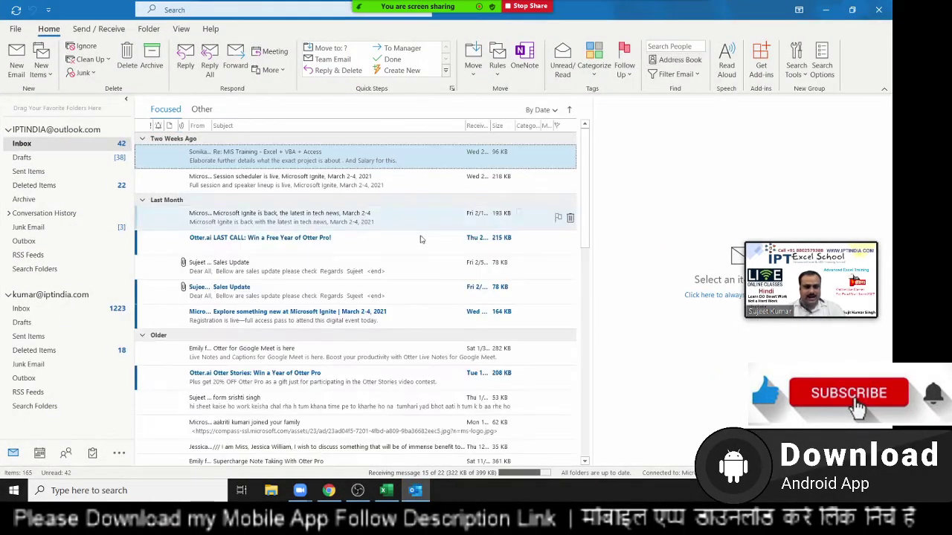
{"action": "left_click", "coordinate": [20, 74]}
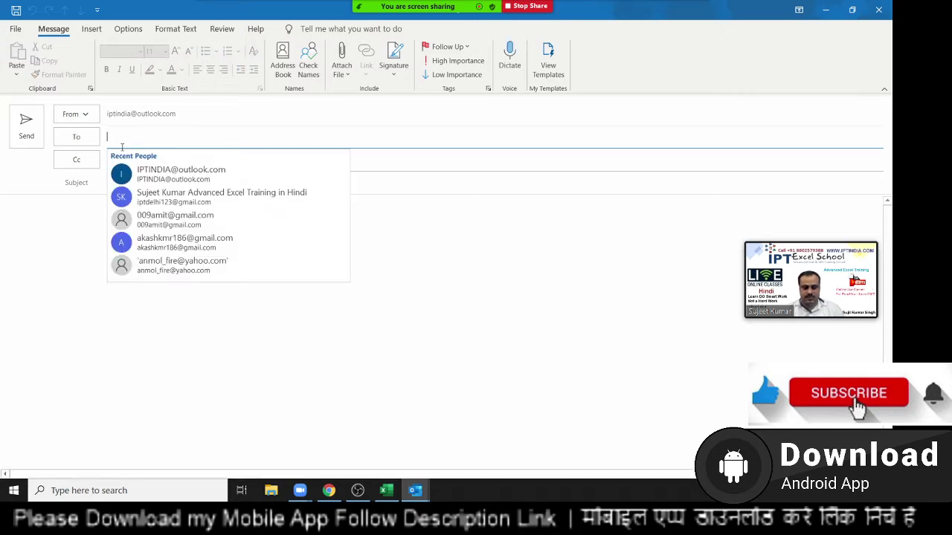
- Address the email to a suggested contact and add a suggested address in Cc
{"action": "type", "text": "ipt"}
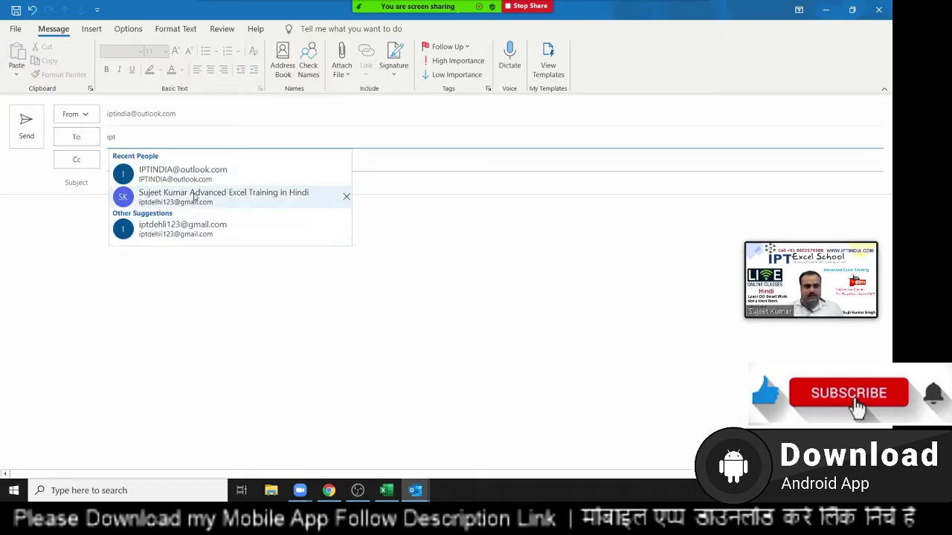
{"action": "left_click", "coordinate": [192, 201]}
{"action": "left_click", "coordinate": [127, 163]}
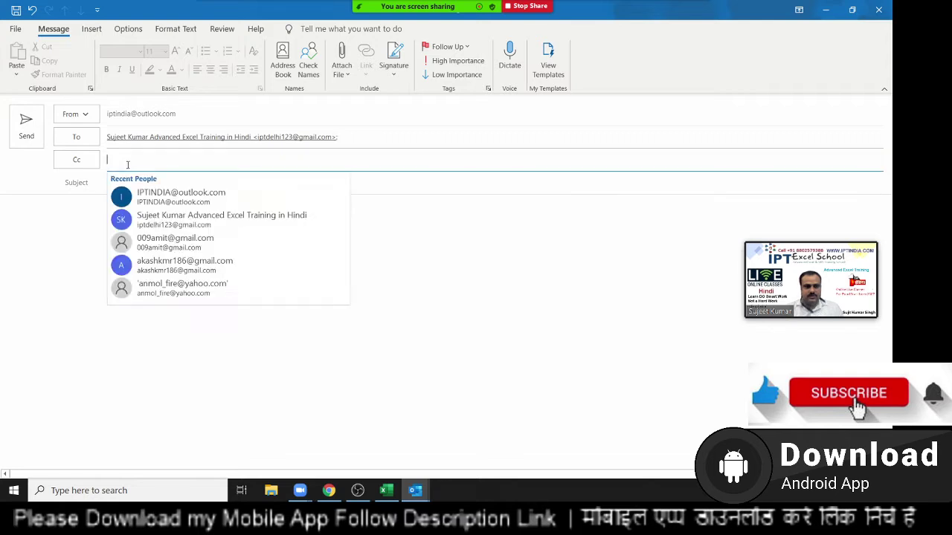
{"action": "type", "text": "ip"}
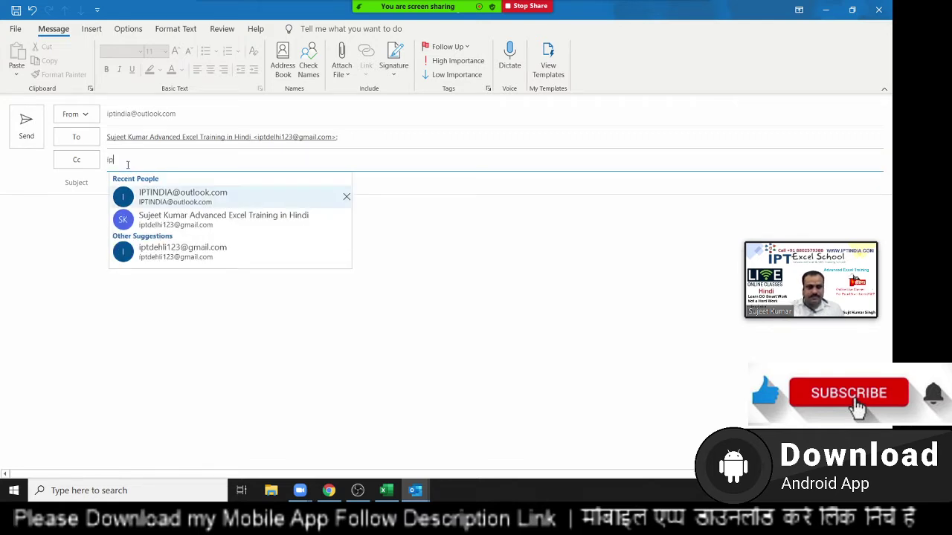
{"action": "left_click", "coordinate": [131, 198]}
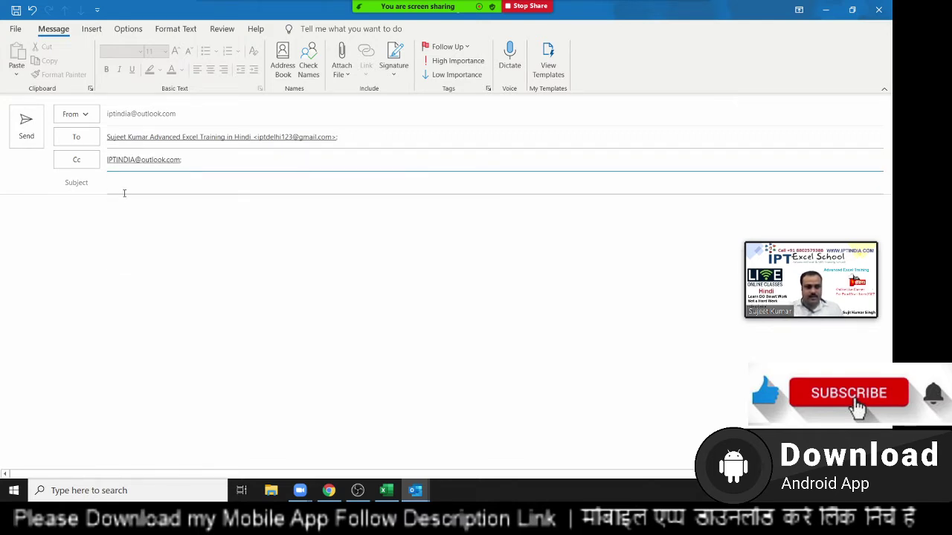
- Enter subject 'Sales Update' and body 'Hi, Bellow are sales update', then switch to Excel
{"action": "left_click", "coordinate": [124, 192]}
{"action": "type", "text": "Sales Update"}
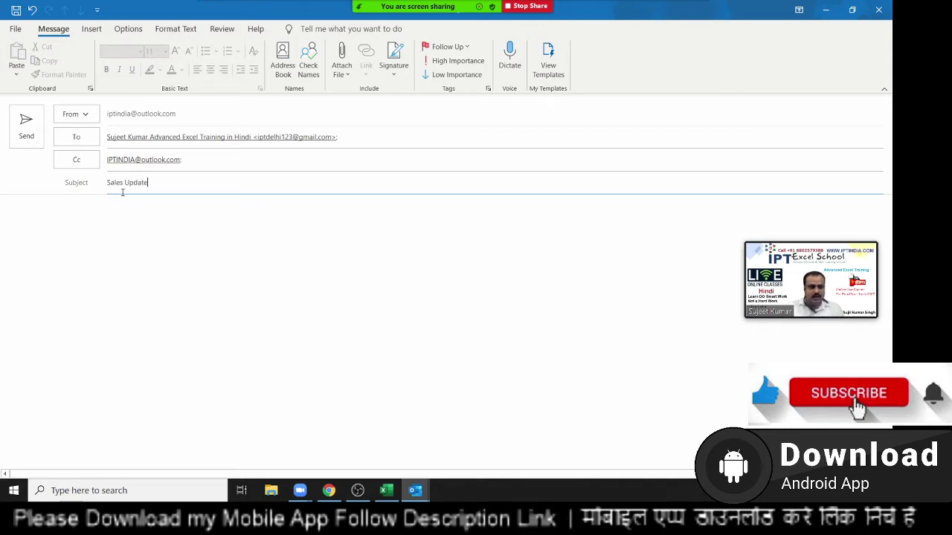
{"action": "left_click", "coordinate": [106, 216]}
{"action": "type", "text": "Hi"}
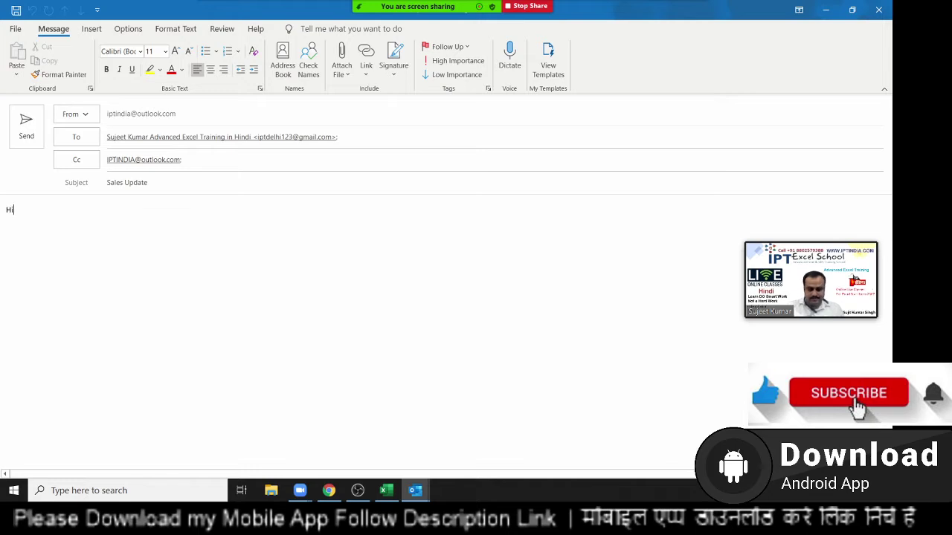
{"action": "type", "text": ","}
{"action": "type", "text": "Bellow are sales update"}
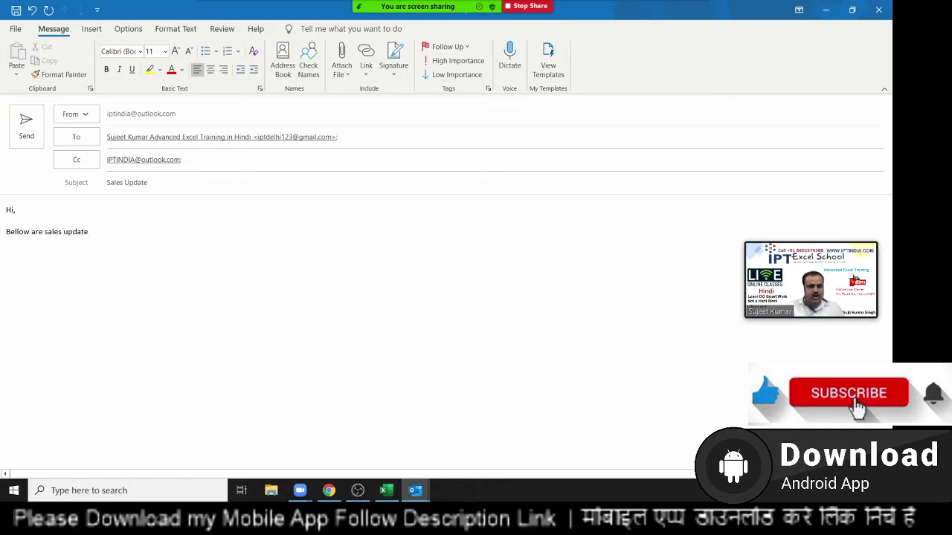
{"action": "key", "text": "Return"}
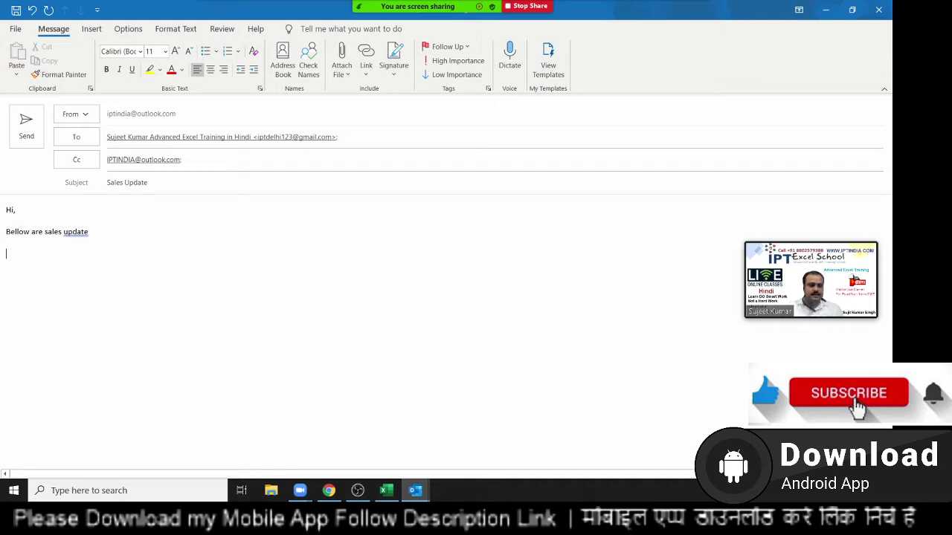
{"action": "key", "text": "alt+Tab"}
{"action": "key", "text": "alt+Tab"}
{"action": "key", "text": "Tab"}
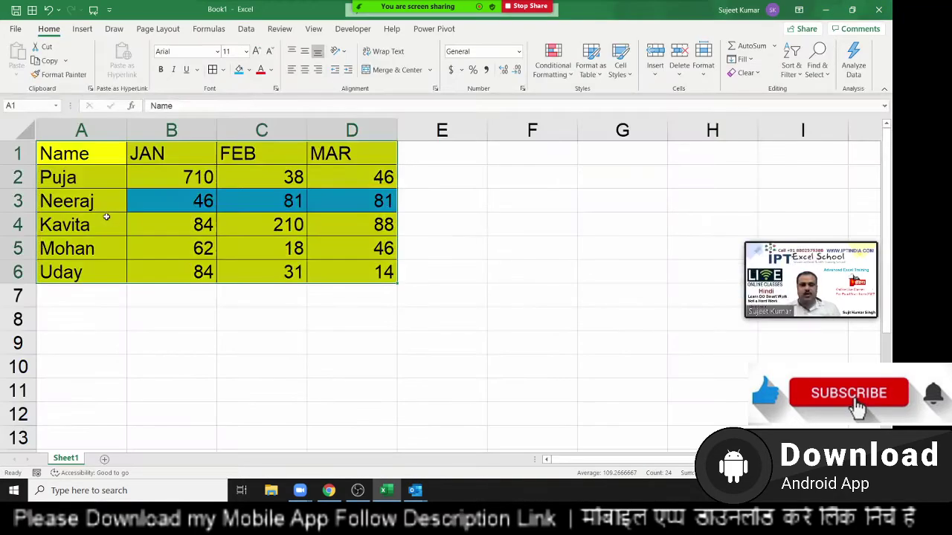
- Copy A1:D6 and paste it into the email as an enlarged, linked Excel Worksheet Object
{"action": "key", "text": "ctrl+c"}
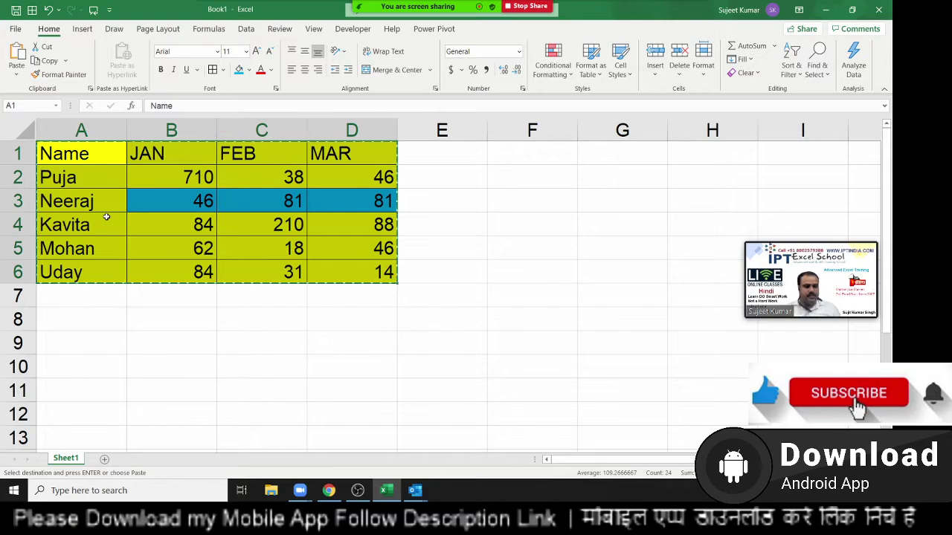
{"action": "key", "text": "alt+Tab"}
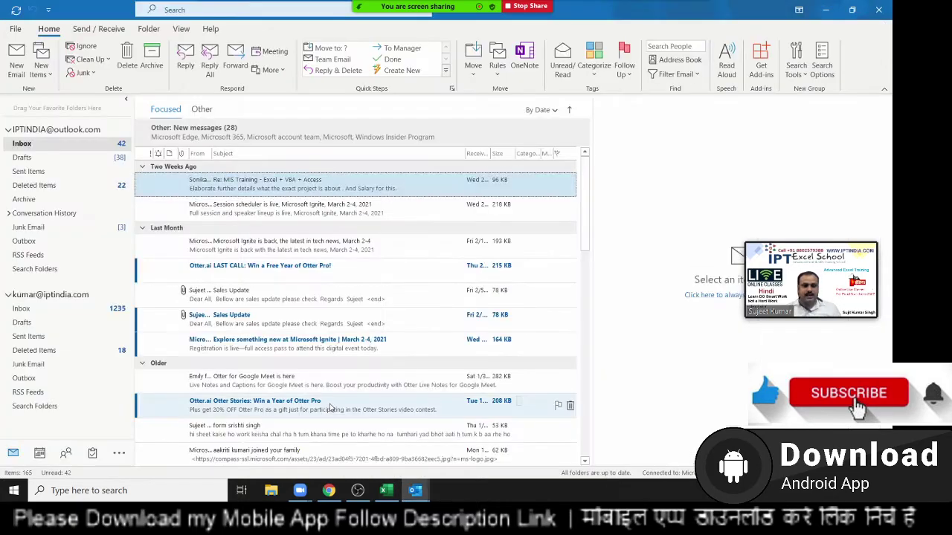
{"action": "key", "text": "alt+Tab"}
{"action": "key", "text": "alt+Tab"}
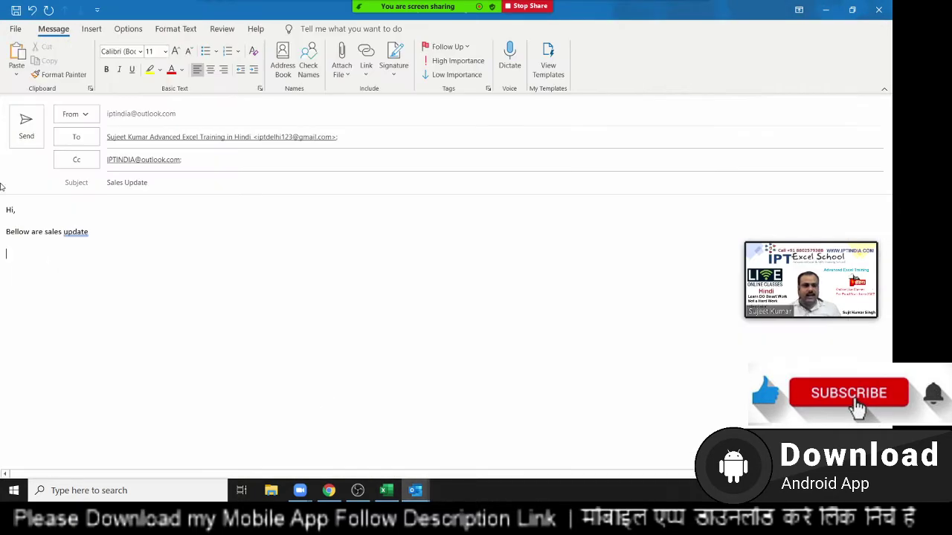
{"action": "left_click", "coordinate": [23, 78]}
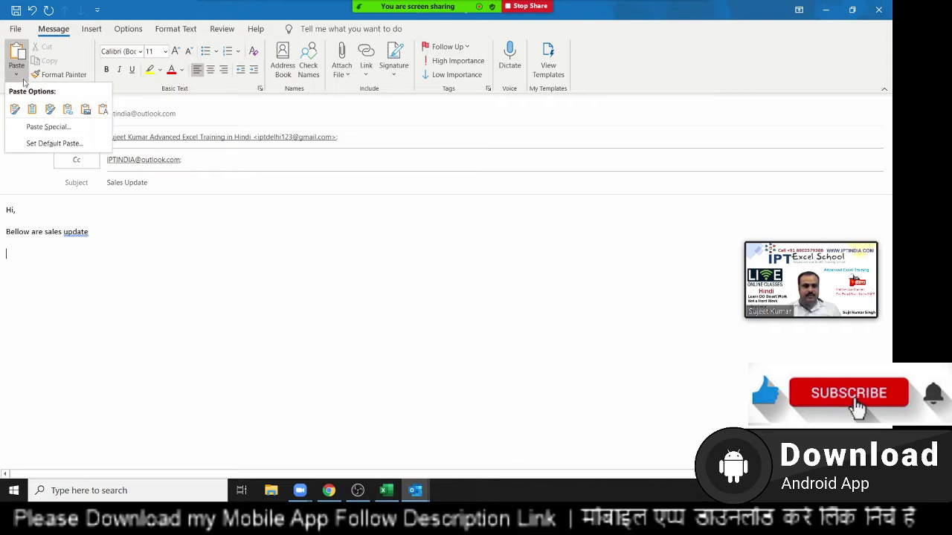
{"action": "left_click", "coordinate": [67, 127]}
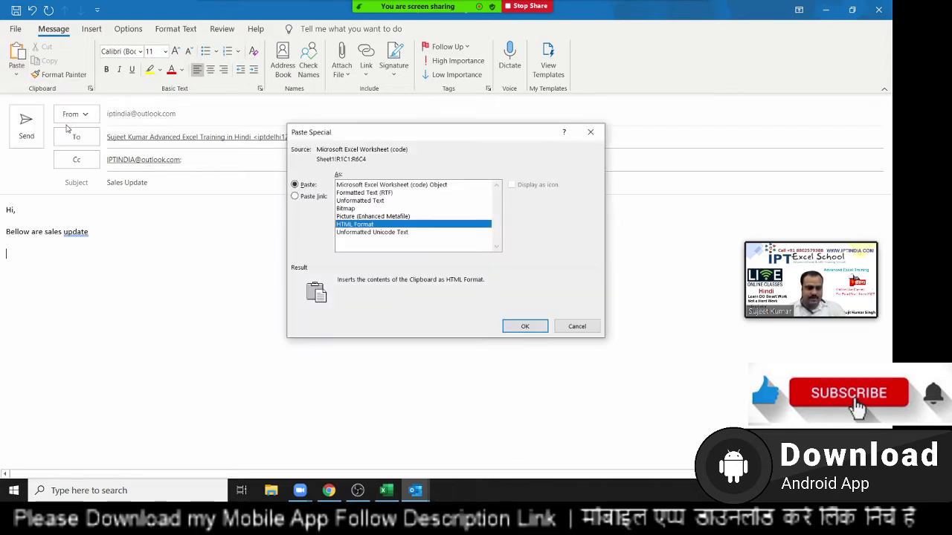
{"action": "left_click", "coordinate": [313, 197]}
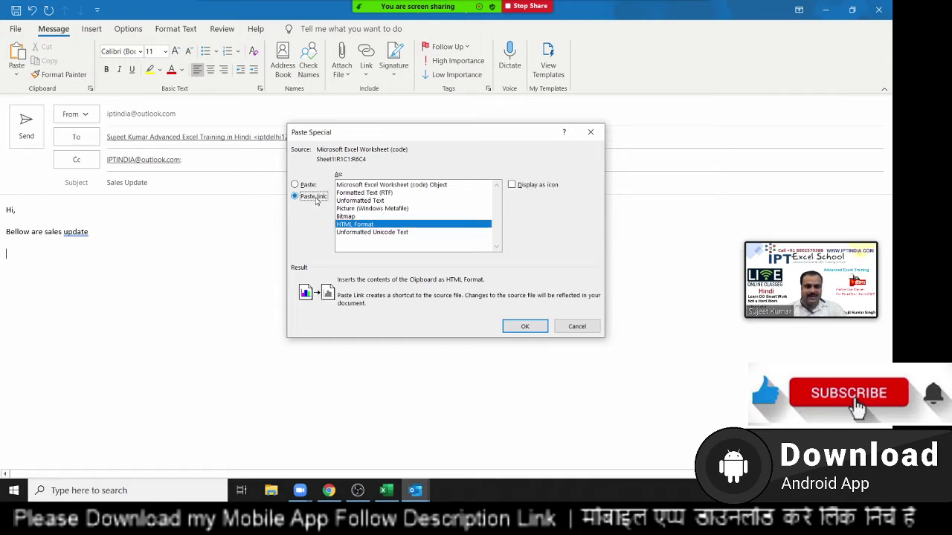
{"action": "left_click", "coordinate": [362, 186]}
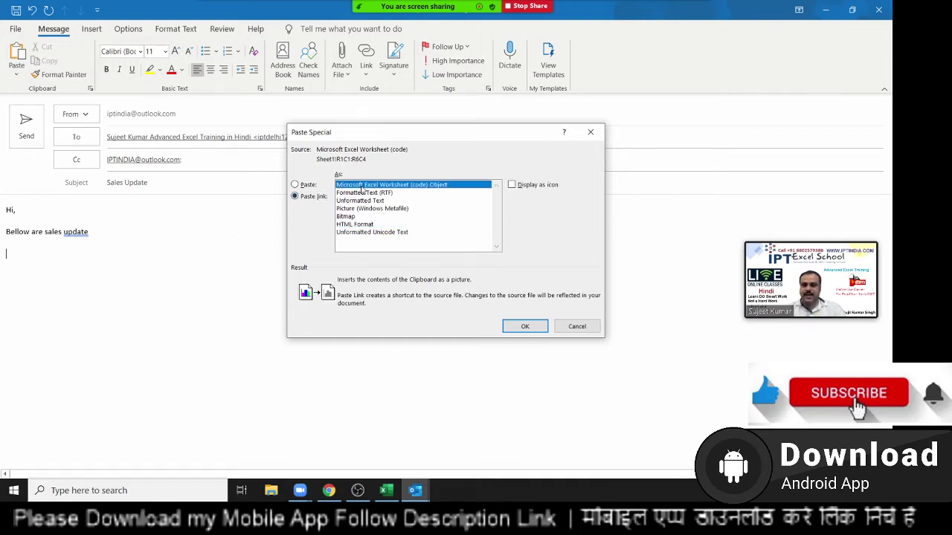
{"action": "left_click", "coordinate": [524, 326]}
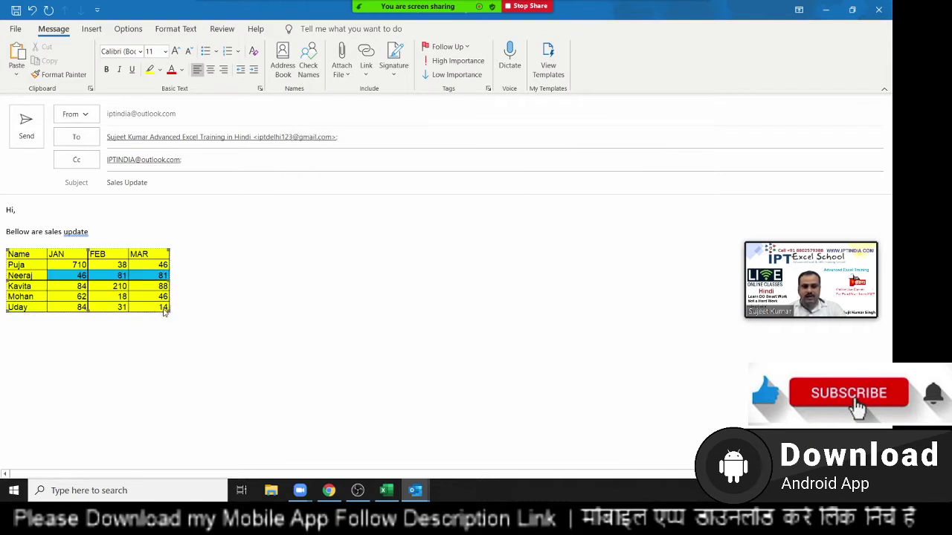
{"action": "left_click_drag", "start_coordinate": [170, 312], "coordinate": [272, 351]}
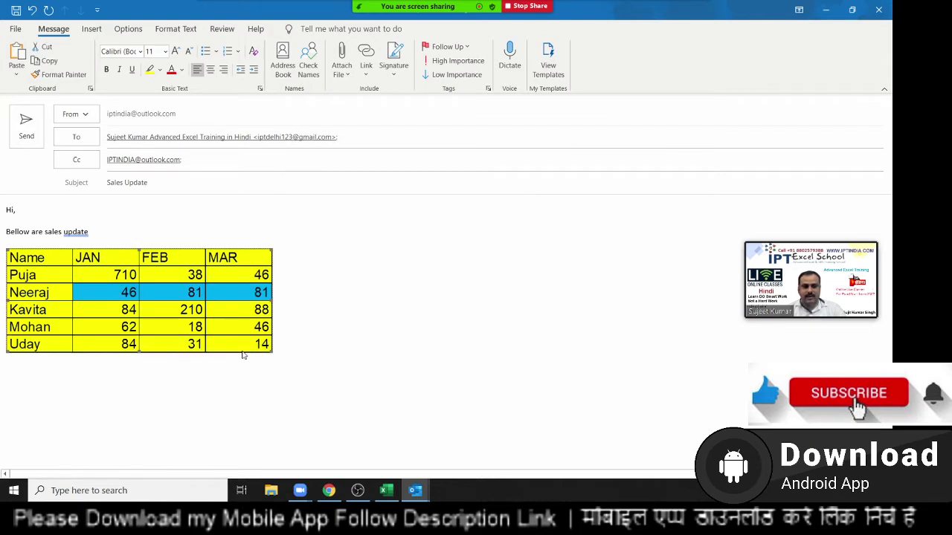
{"action": "left_click", "coordinate": [312, 377]}
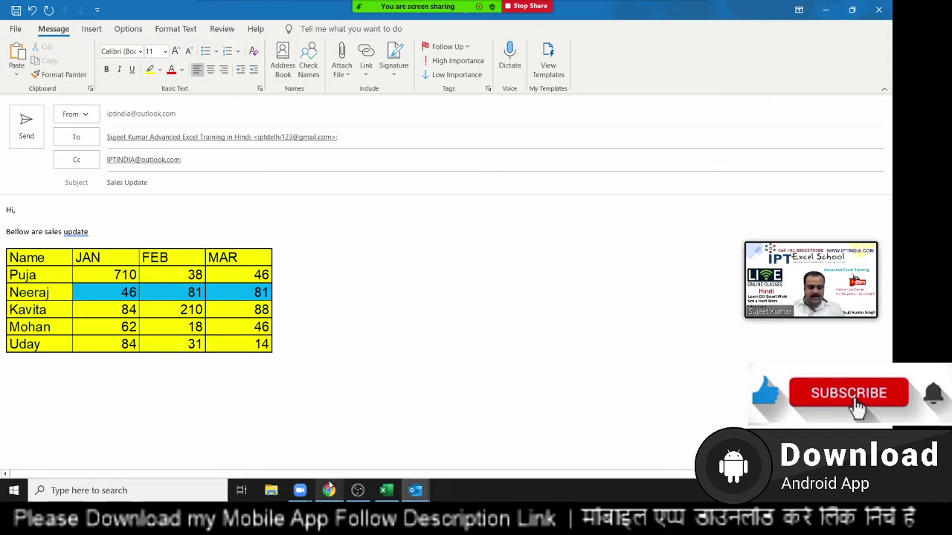
- Add a 'Regards' sign-off with the sender's name below the sales table
{"action": "type", "text": "Regar"}
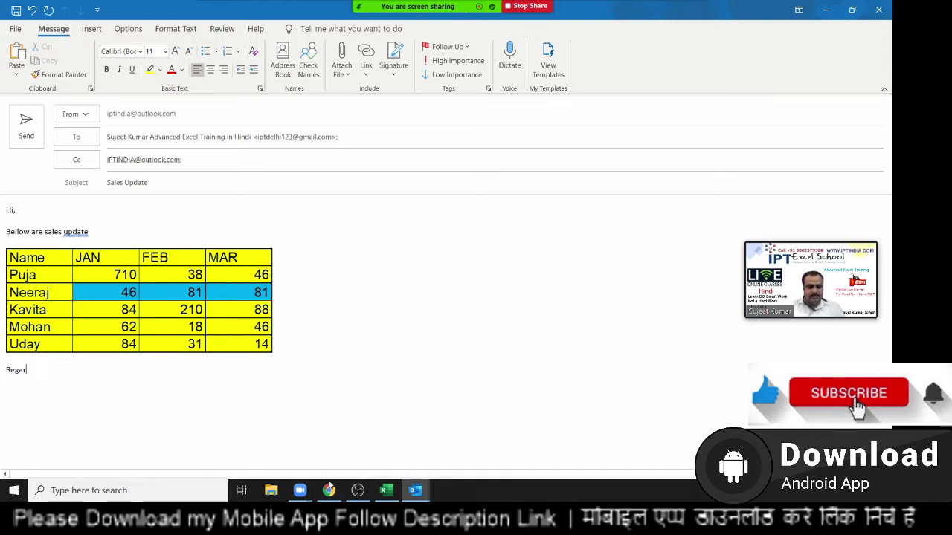
{"action": "type", "text": "ds"}
{"action": "key", "text": "Return"}
{"action": "type", "text": "Sujeet"}
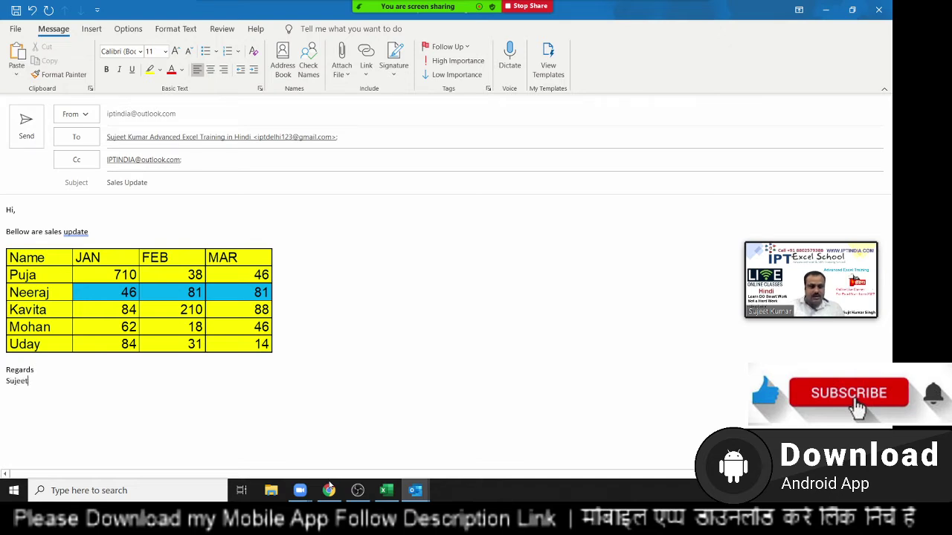
{"action": "left_click", "coordinate": [351, 355]}
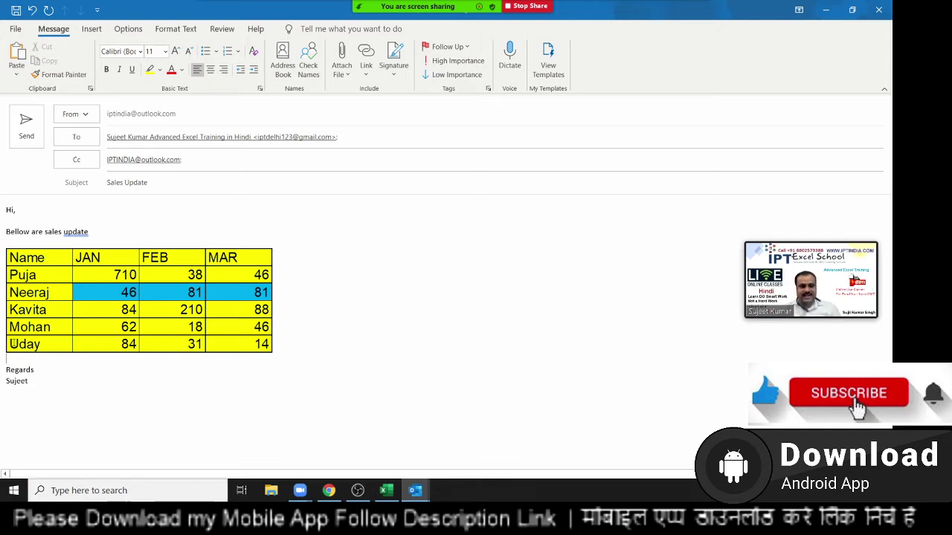
- Save the Sales Update message to the Desktop as an Outlook Template named 'Sales Update'
{"action": "left_click", "coordinate": [12, 34]}
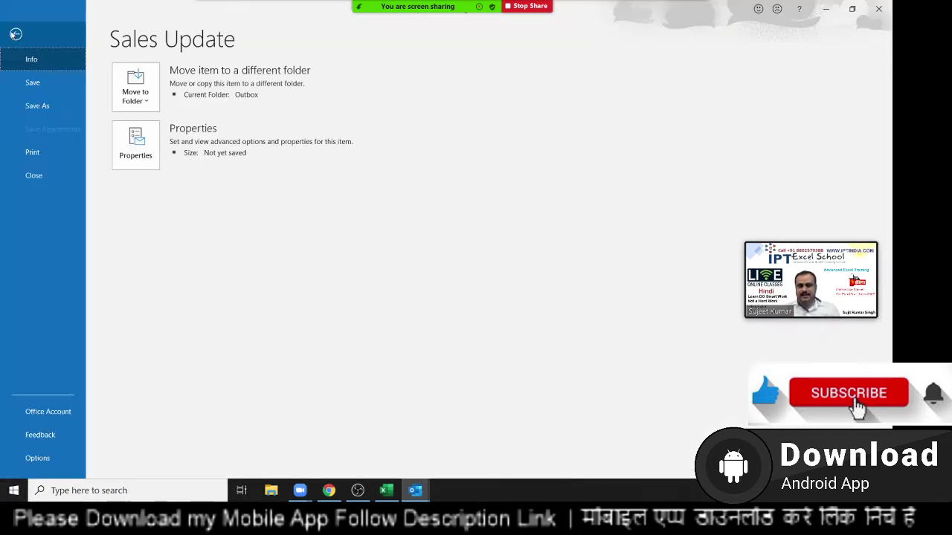
{"action": "left_click", "coordinate": [38, 108]}
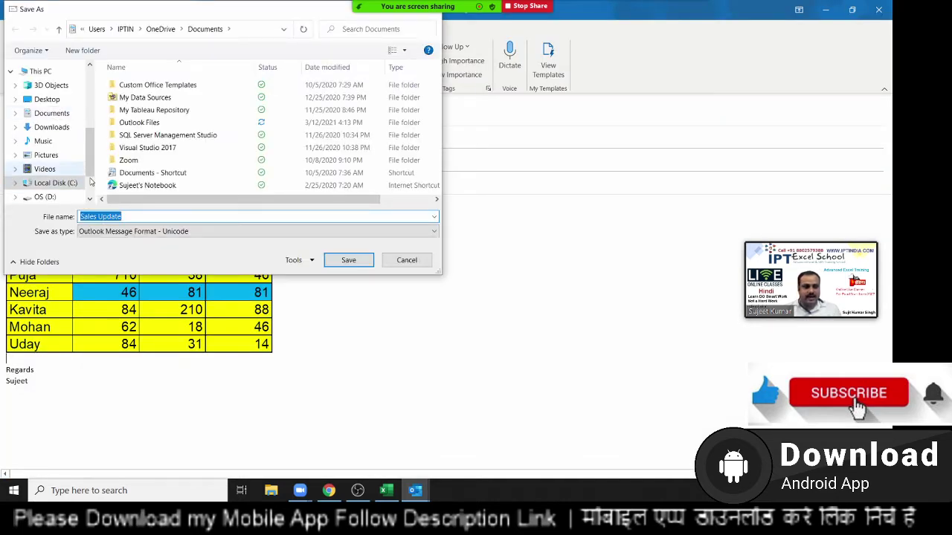
{"action": "left_click", "coordinate": [121, 231]}
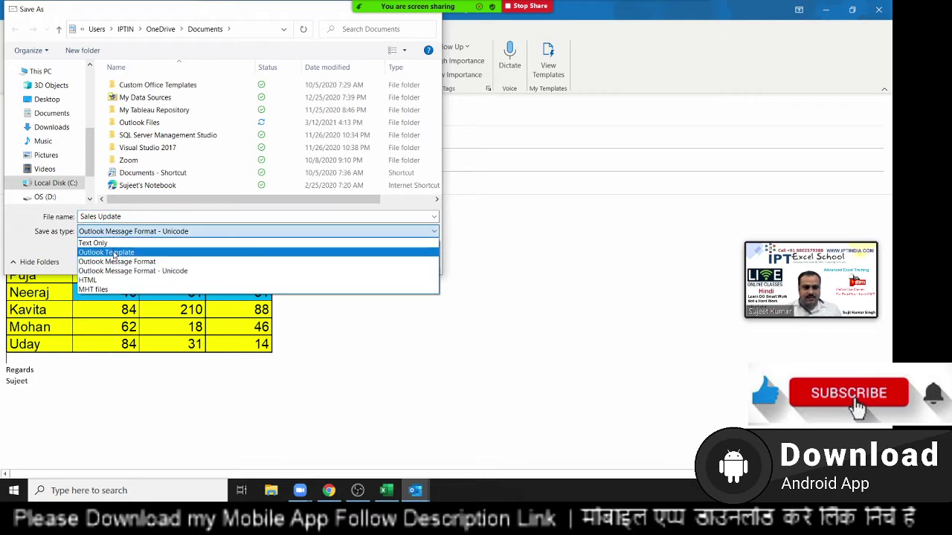
{"action": "left_click", "coordinate": [114, 254]}
{"action": "left_click", "coordinate": [49, 100]}
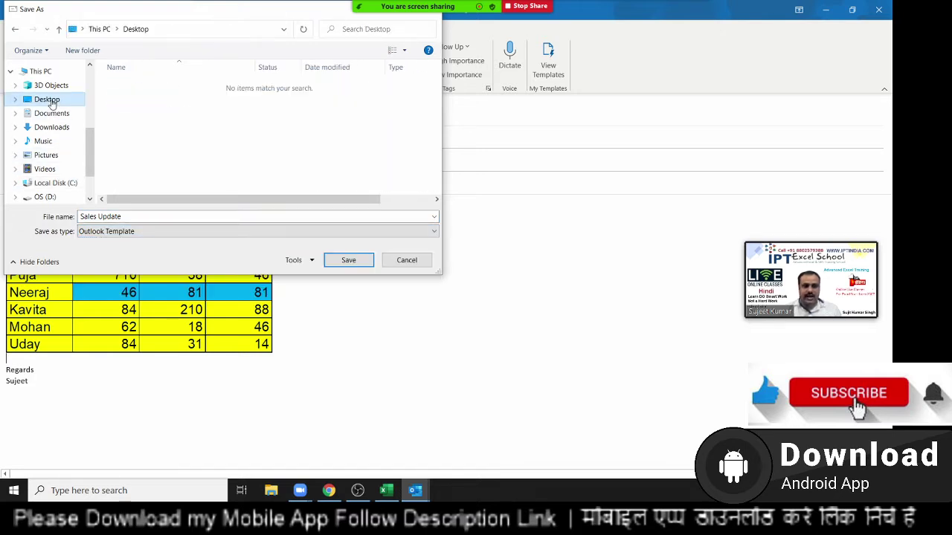
{"action": "left_click", "coordinate": [339, 266]}
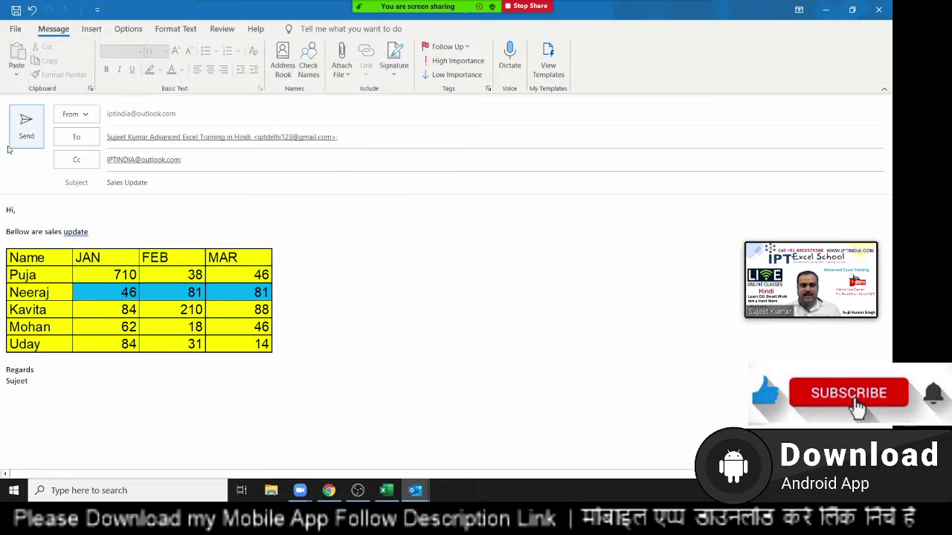
- Send the email, fill Excel's A1:D6 table blue, and move the Sales Update desktop icon to the top row
{"action": "left_click", "coordinate": [24, 133]}
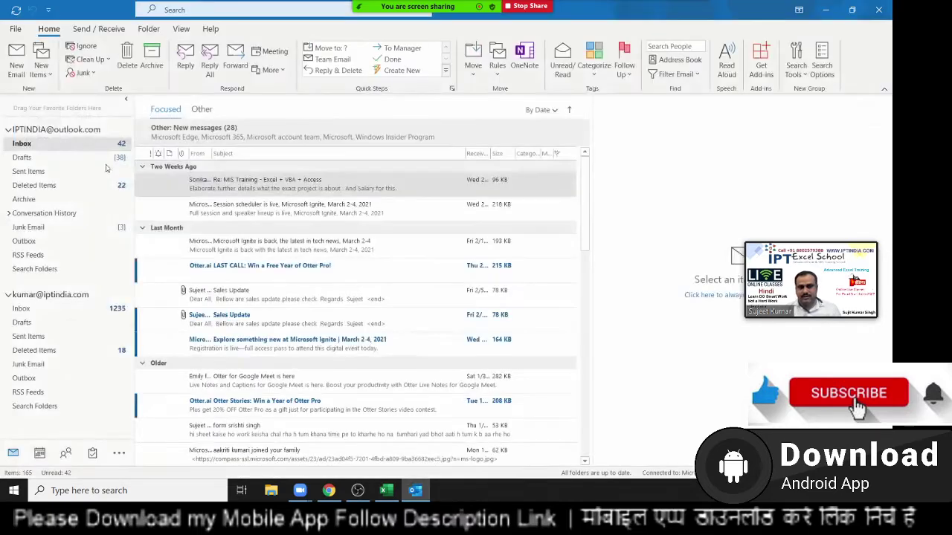
{"action": "left_click", "coordinate": [386, 491]}
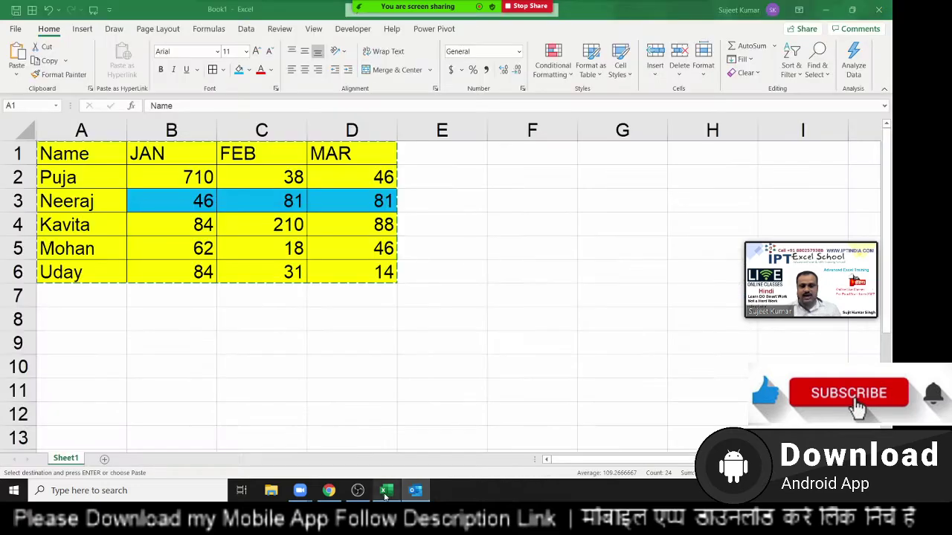
{"action": "key", "text": "ctrl+a"}
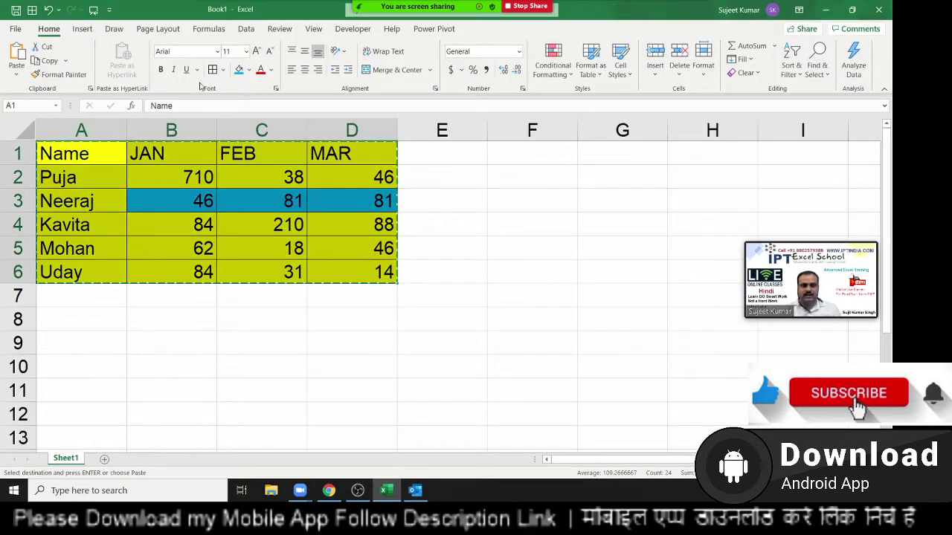
{"action": "left_click", "coordinate": [239, 69]}
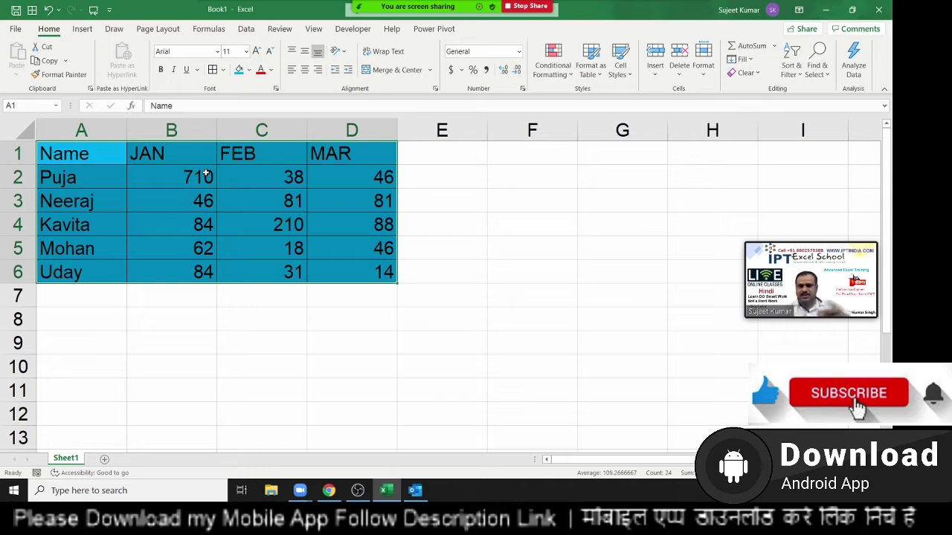
{"action": "key", "text": "super+d"}
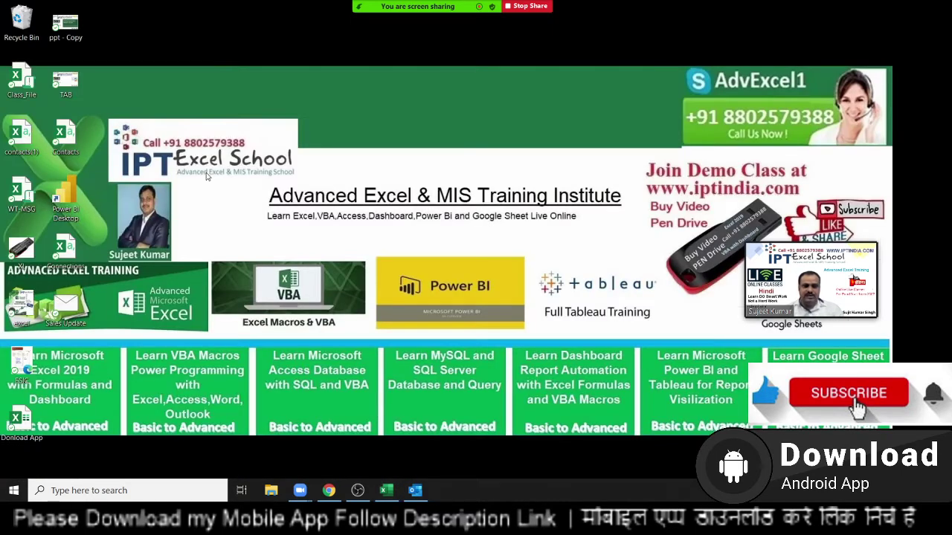
{"action": "left_click_drag", "start_coordinate": [67, 308], "coordinate": [175, 79]}
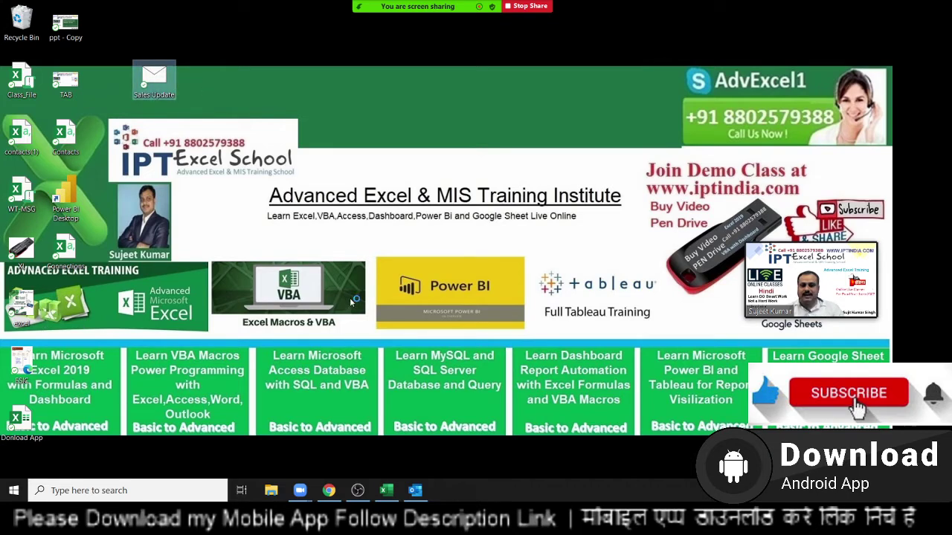
- Open the Sales Update template, update its links to the blue table, and send it
{"action": "left_click", "coordinate": [417, 492]}
{"action": "left_click", "coordinate": [428, 279]}
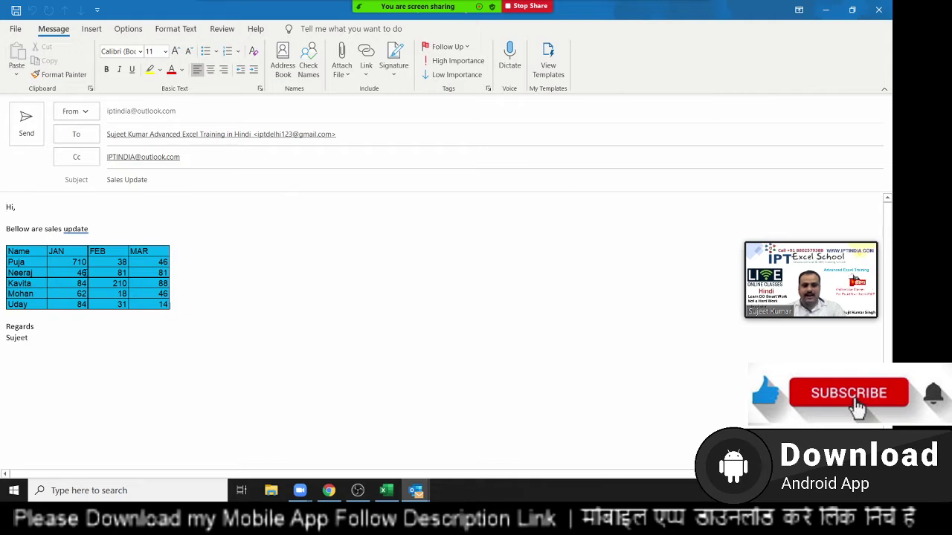
{"action": "left_click", "coordinate": [46, 264]}
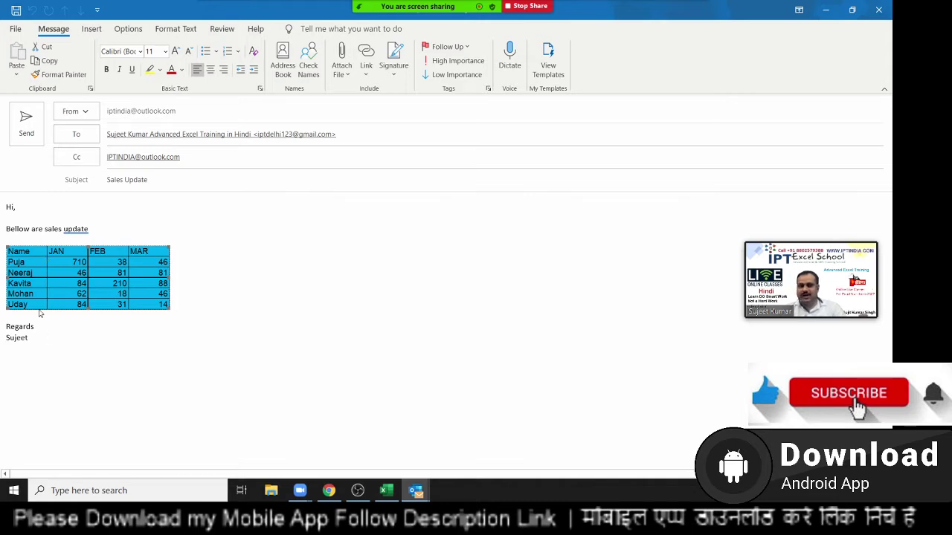
{"action": "left_click", "coordinate": [26, 143]}
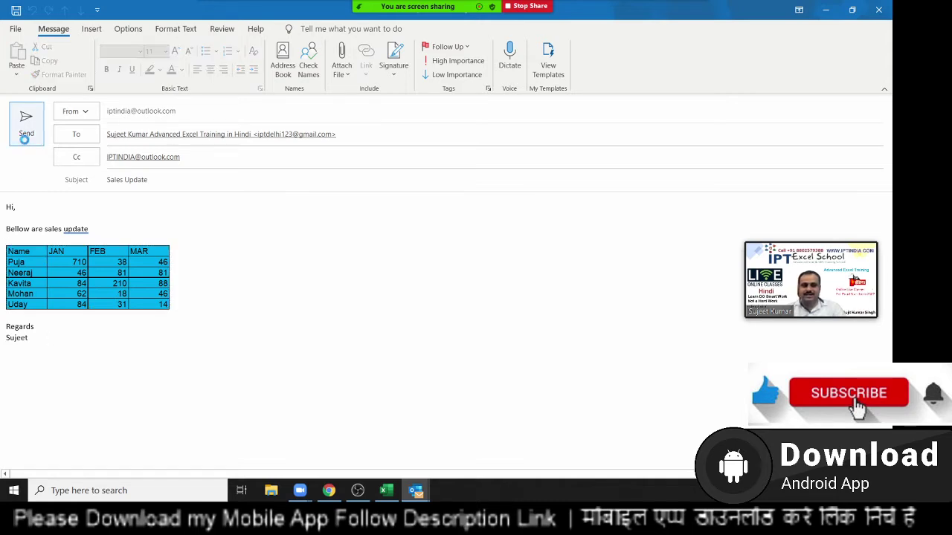
- Enter =RANDBETWEEN(10,90) in B2 and fill it across B2:D6
{"action": "left_click", "coordinate": [386, 490]}
{"action": "left_click", "coordinate": [235, 243]}
{"action": "left_click", "coordinate": [180, 175]}
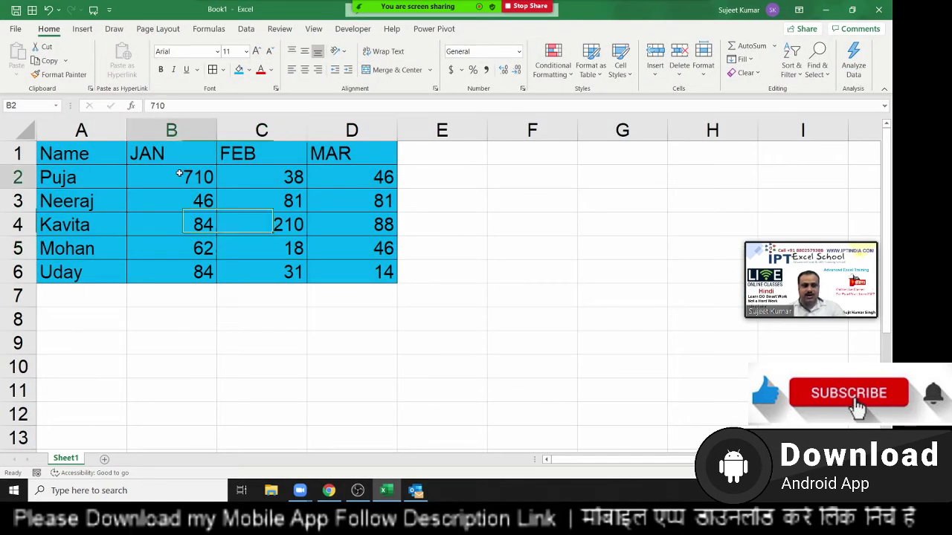
{"action": "type", "text": "=ra"}
{"action": "key", "text": "Down"}
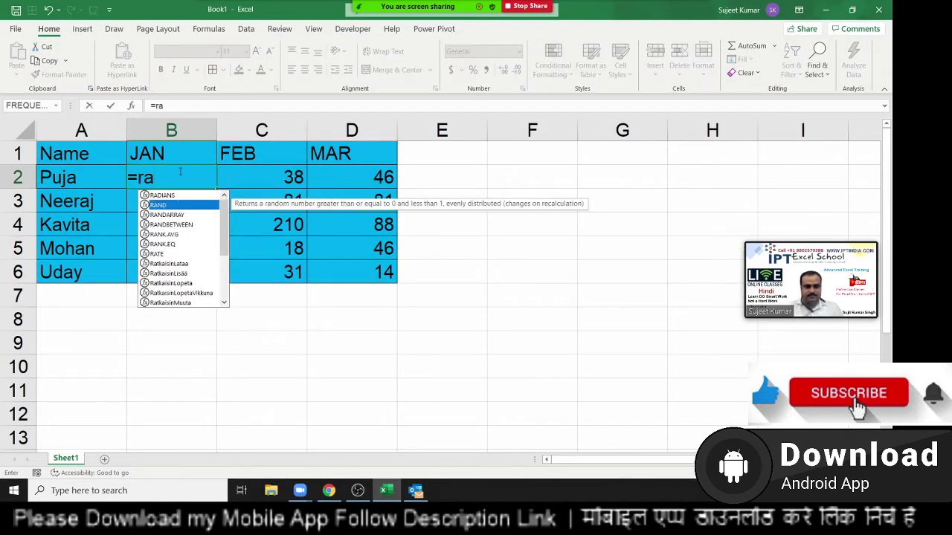
{"action": "key", "text": "Down"}
{"action": "key", "text": "Down"}
{"action": "key", "text": "Tab"}
{"action": "type", "text": "10"}
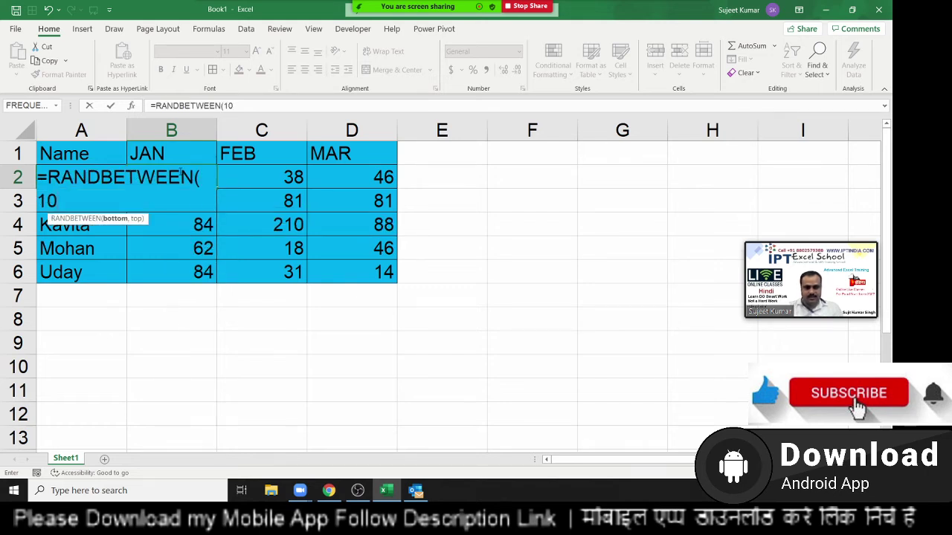
{"action": "type", "text": ",90"}
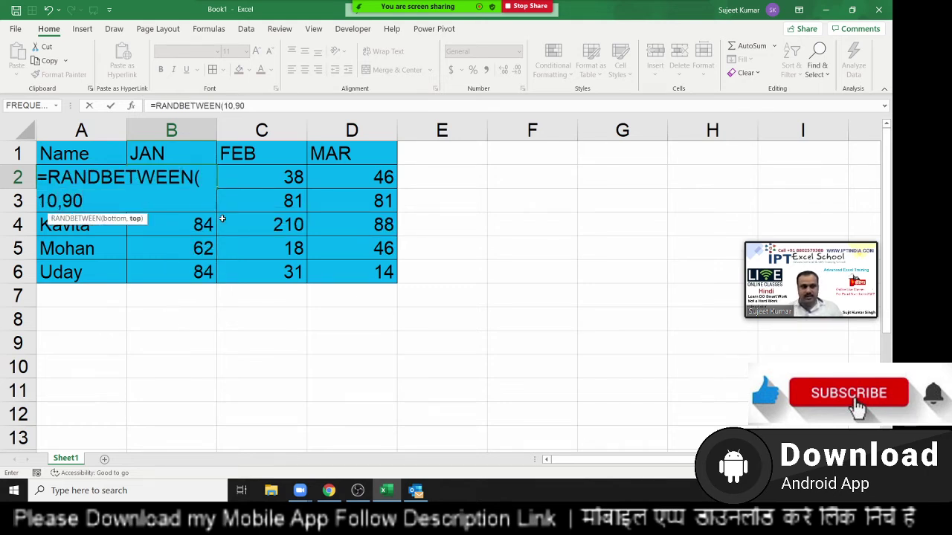
{"action": "left_click", "coordinate": [223, 219]}
{"action": "left_click_drag", "start_coordinate": [189, 186], "coordinate": [357, 267]}
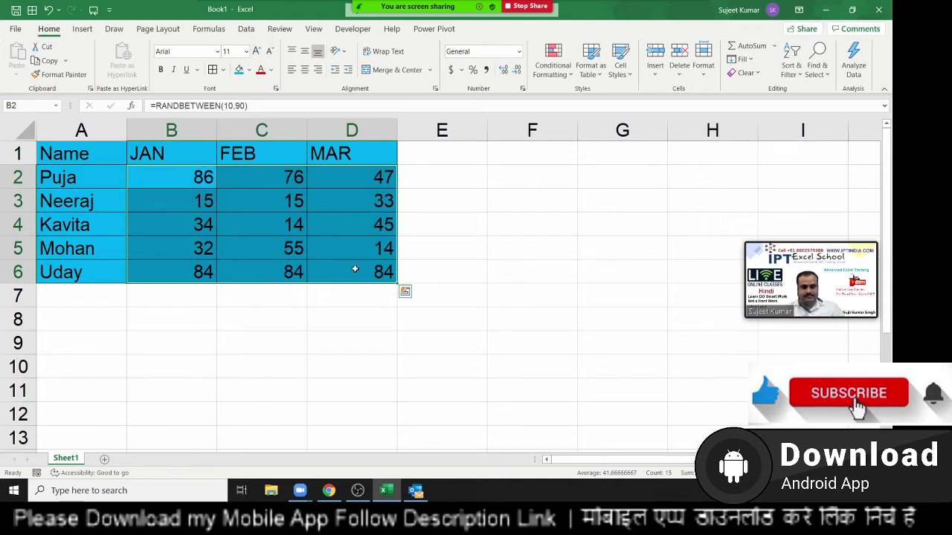
- Give the A1:D6 table a light green fill and show the desktop
{"action": "left_click_drag", "start_coordinate": [60, 153], "coordinate": [362, 274]}
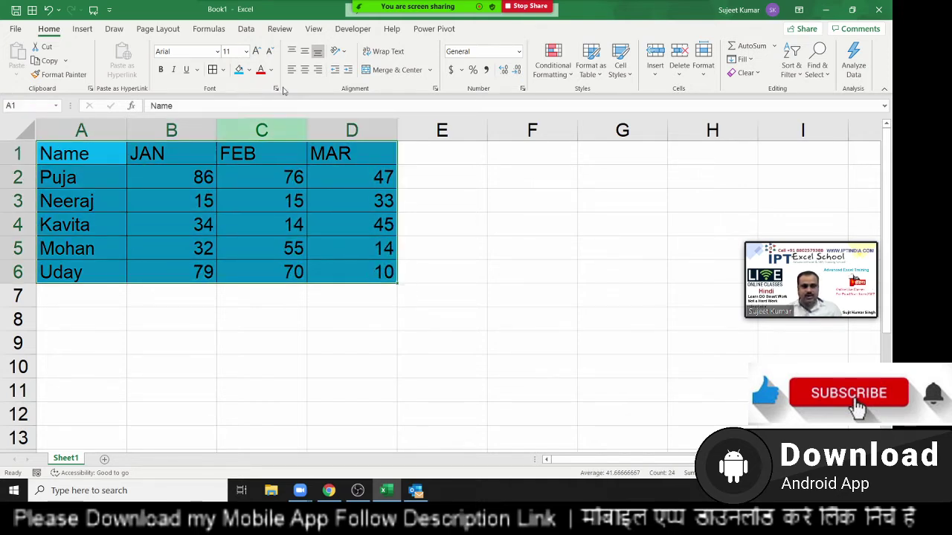
{"action": "left_click", "coordinate": [250, 69]}
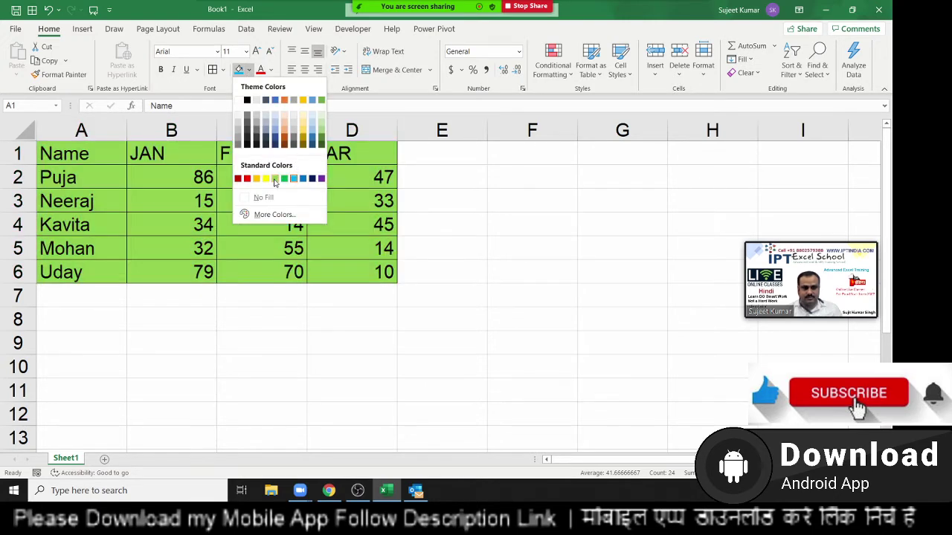
{"action": "left_click", "coordinate": [275, 180]}
{"action": "left_click", "coordinate": [261, 225]}
{"action": "key", "text": "super+d"}
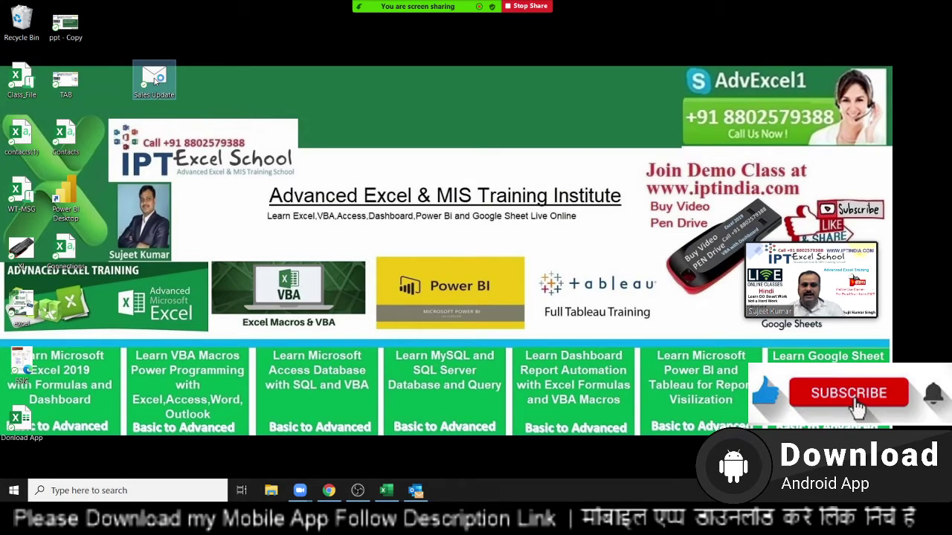
- Open the Sales Update template, update links to the green random-value table, and send it
{"action": "left_click", "coordinate": [415, 492]}
{"action": "left_click", "coordinate": [428, 278]}
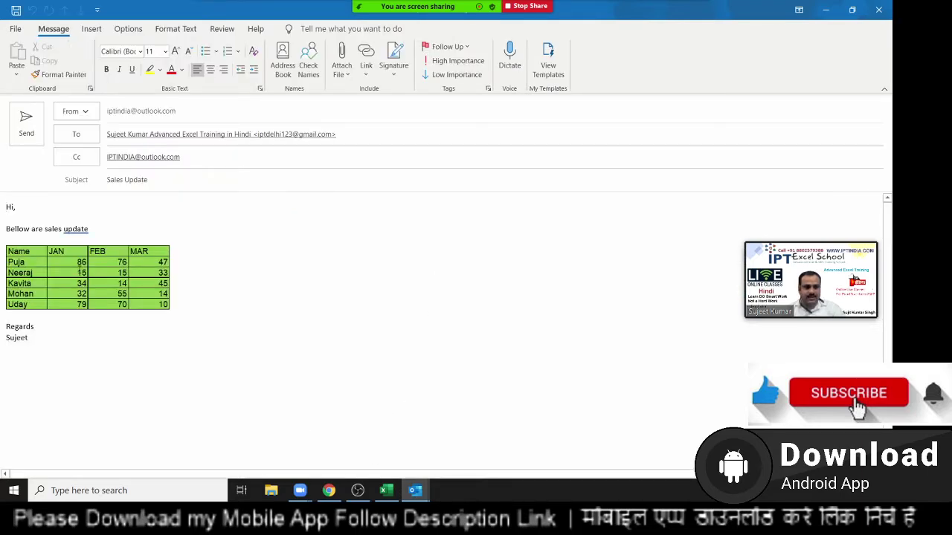
{"action": "left_click", "coordinate": [61, 281]}
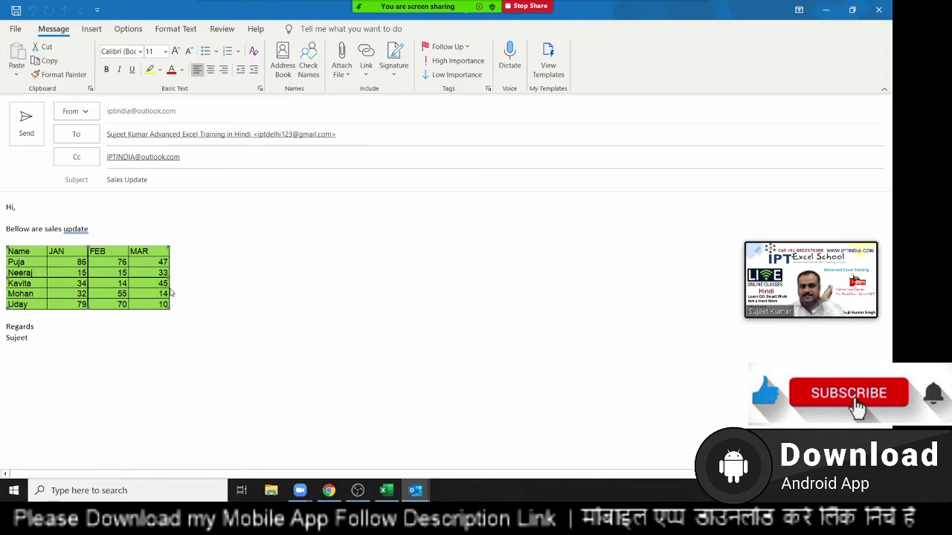
{"action": "left_click", "coordinate": [26, 122]}
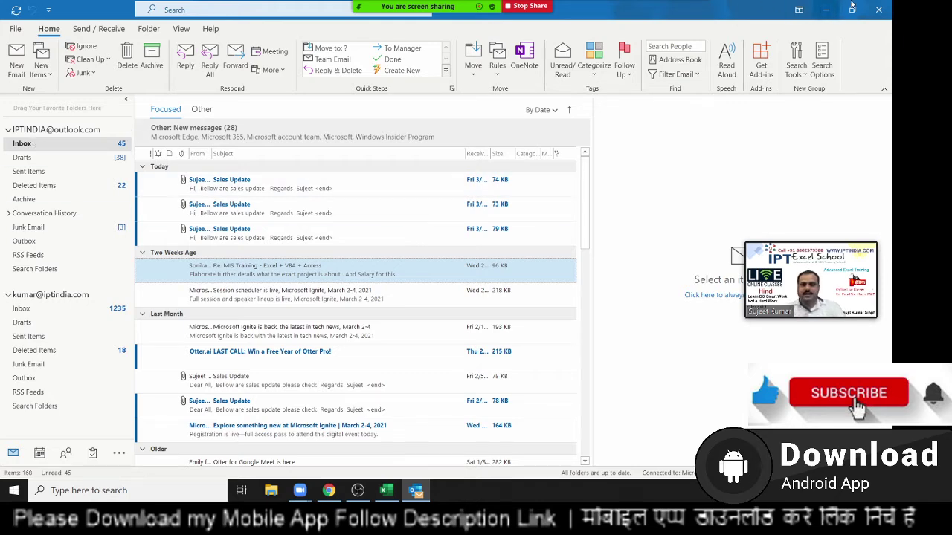
- Switch to the Excel workbook and select the sales table range
{"action": "left_click", "coordinate": [879, 12]}
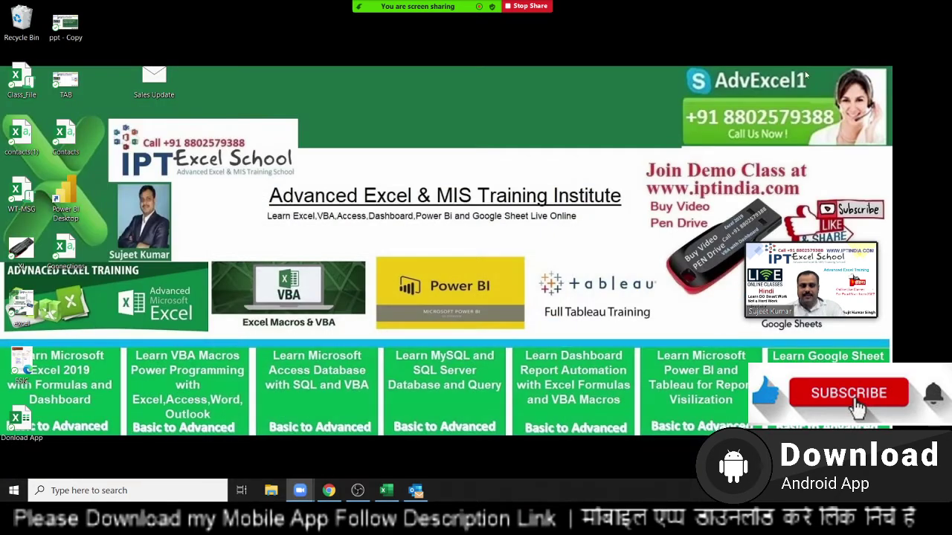
{"action": "left_click", "coordinate": [415, 494]}
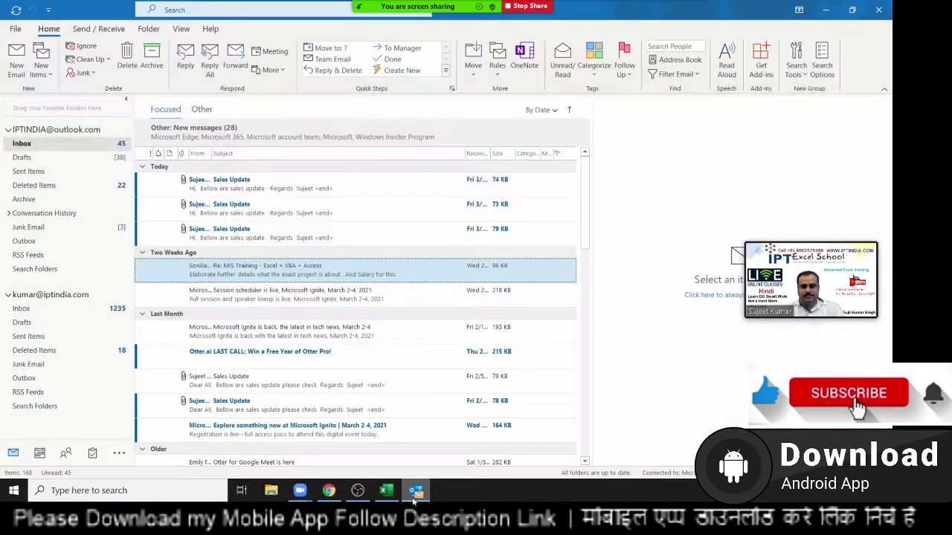
{"action": "left_click", "coordinate": [414, 494]}
{"action": "left_click", "coordinate": [385, 490]}
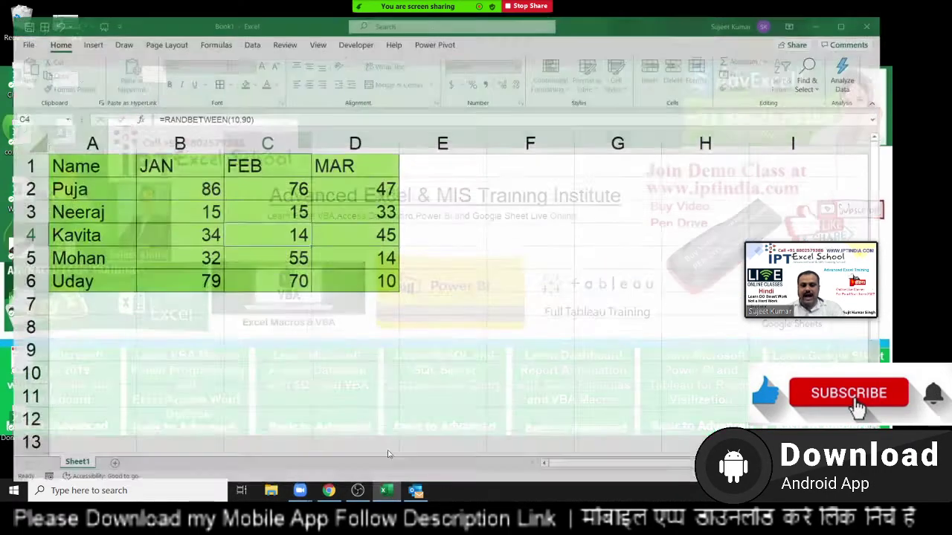
{"action": "mouse_move", "coordinate": [80, 151]}
{"action": "left_mouse_down"}
{"action": "mouse_move", "coordinate": [336, 248]}
{"action": "mouse_move", "coordinate": [336, 267]}
{"action": "left_mouse_up"}
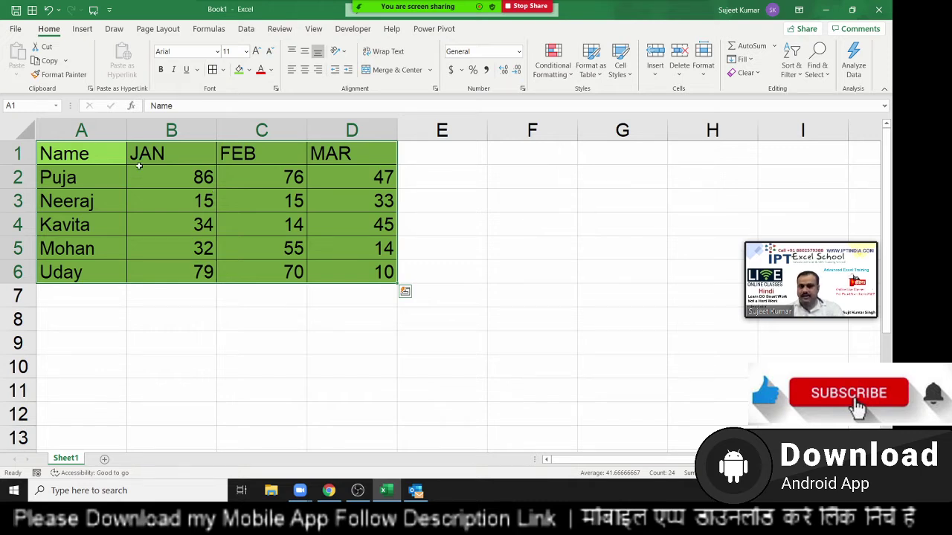
- Start a new blank email in Outlook, then minimise it to the desktop
{"action": "left_click", "coordinate": [415, 490]}
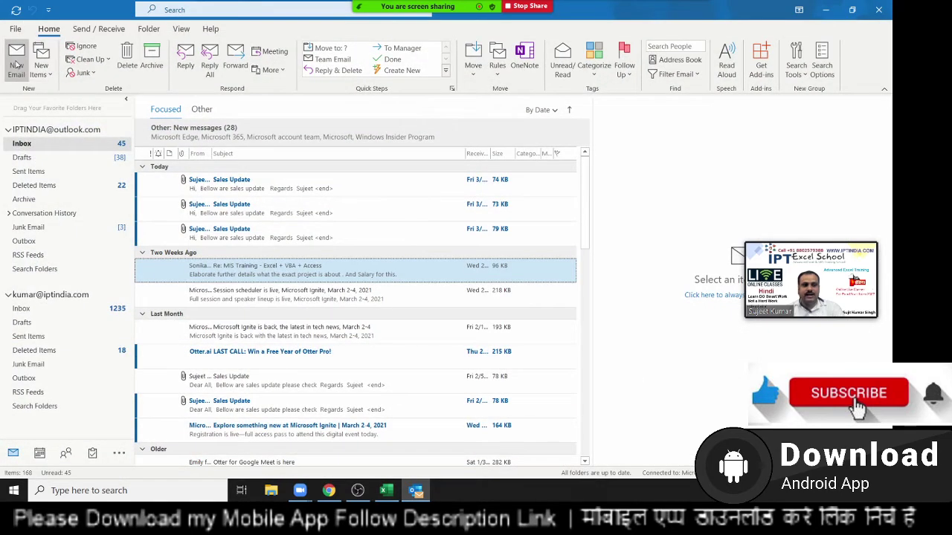
{"action": "left_click", "coordinate": [16, 59]}
{"action": "key", "text": "alt+Tab"}
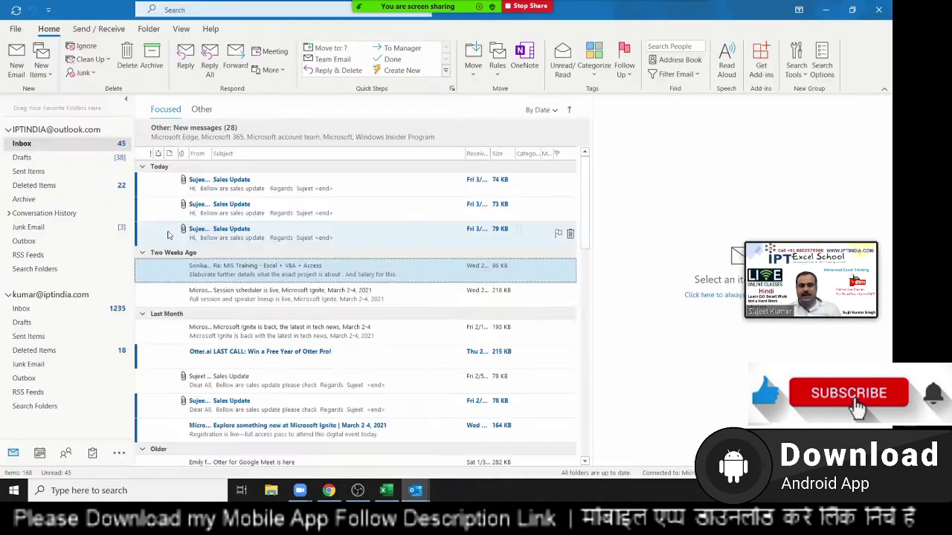
{"action": "key", "text": "alt+Tab"}
{"action": "key", "text": "alt+Tab"}
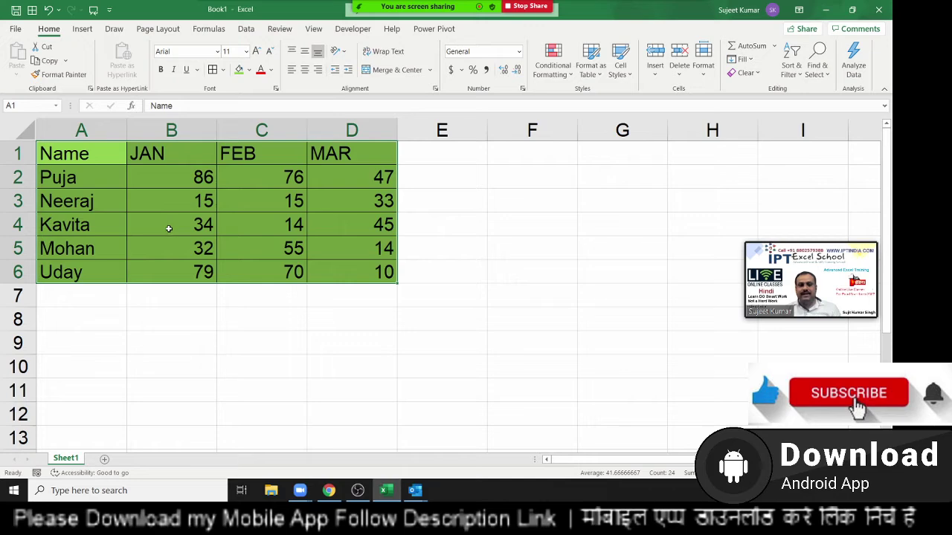
{"action": "key", "text": "alt+Tab"}
{"action": "key", "text": "alt+Tab"}
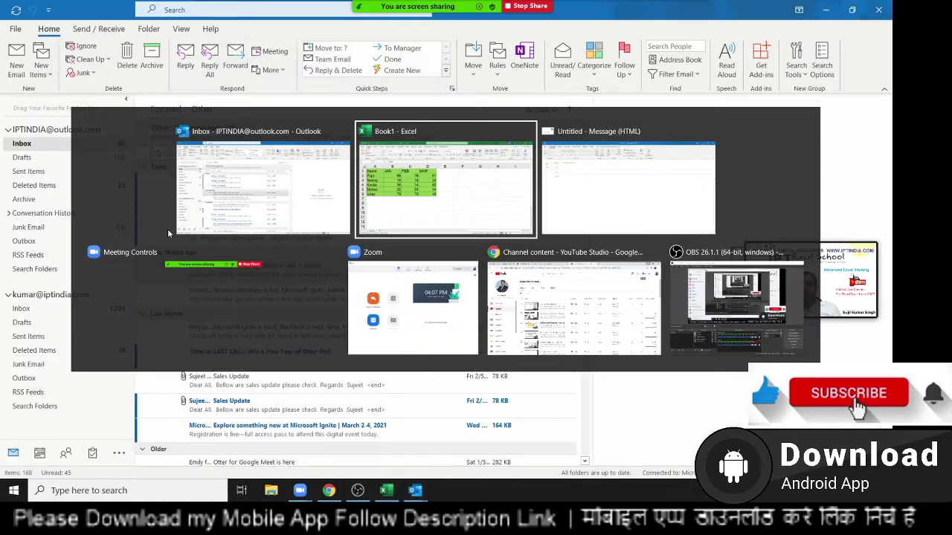
{"action": "key", "text": "alt+Tab"}
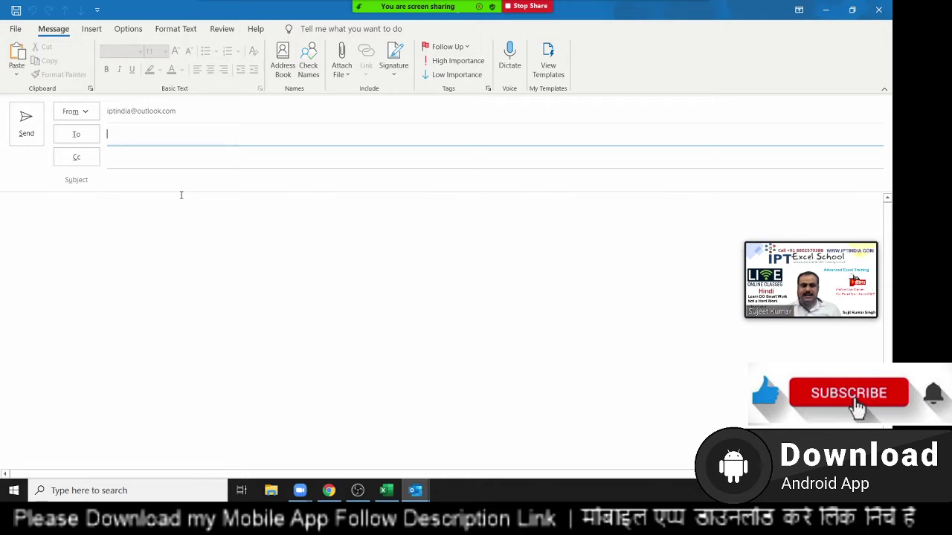
{"action": "left_click", "coordinate": [46, 234]}
{"action": "key", "text": "super+d"}
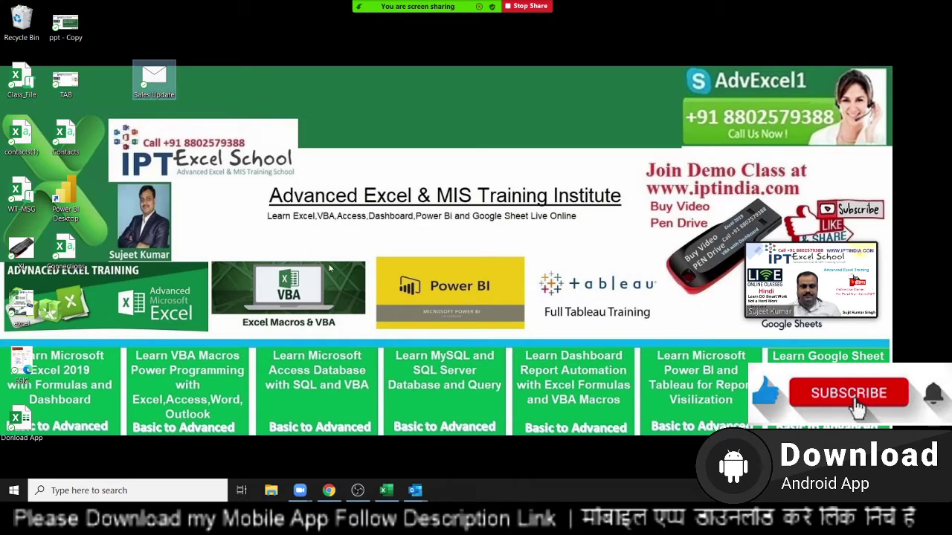
- Bring up the Sales Update message window and accept updating its linked sales data
{"action": "left_click", "coordinate": [428, 493]}
{"action": "mouse_move", "coordinate": [415, 491]}
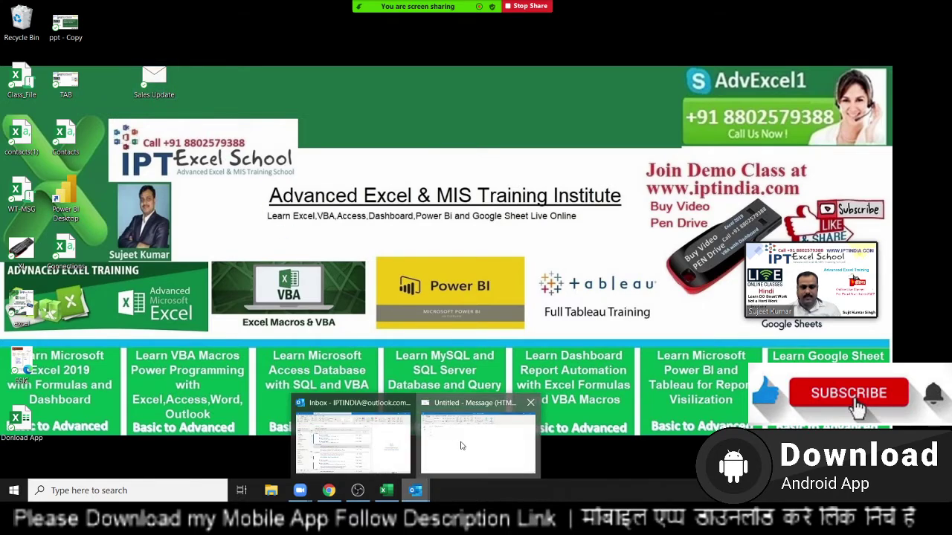
{"action": "left_click", "coordinate": [463, 446]}
{"action": "left_click", "coordinate": [422, 277]}
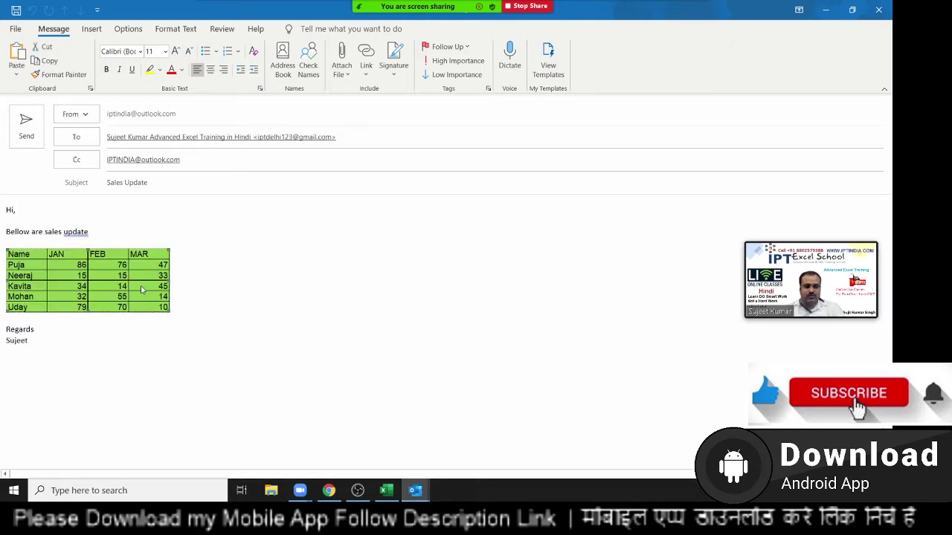
- Replace the body's table with a Paste Special link as a Microsoft Excel Worksheet Object
{"action": "left_click", "coordinate": [92, 265]}
{"action": "key", "text": "Delete"}
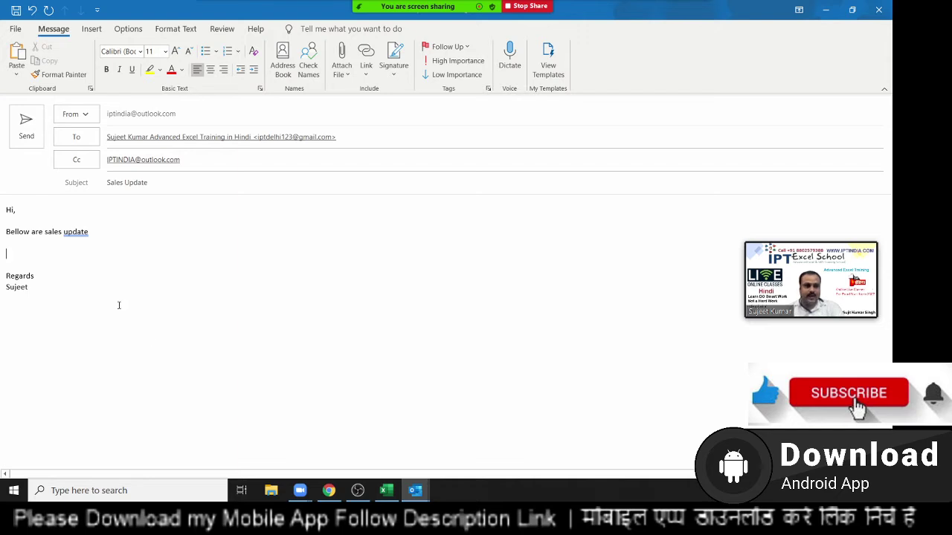
{"action": "left_click", "coordinate": [17, 77]}
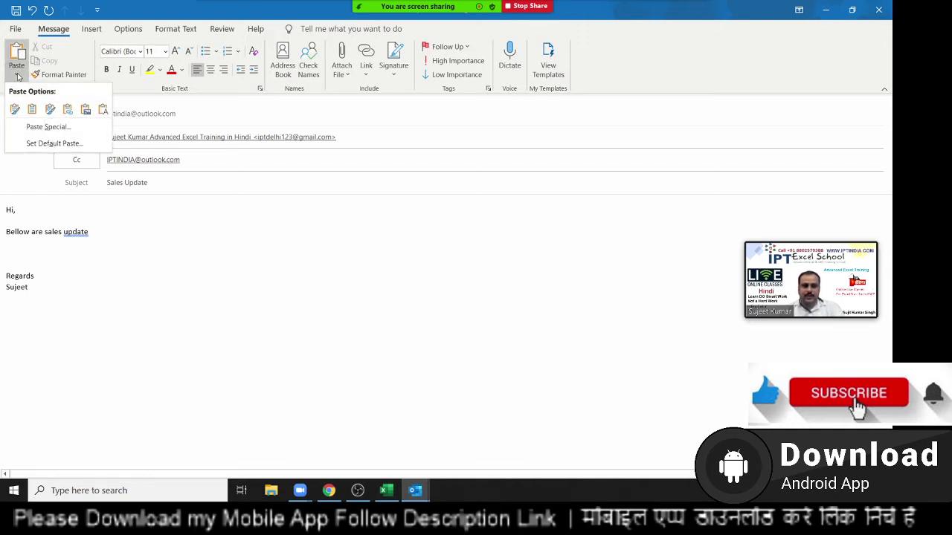
{"action": "left_click", "coordinate": [45, 127]}
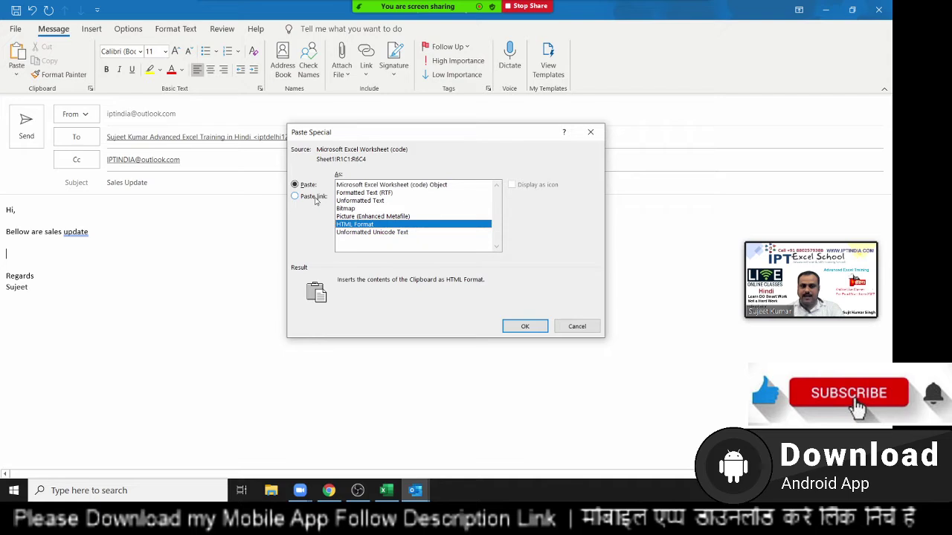
{"action": "left_click", "coordinate": [315, 198]}
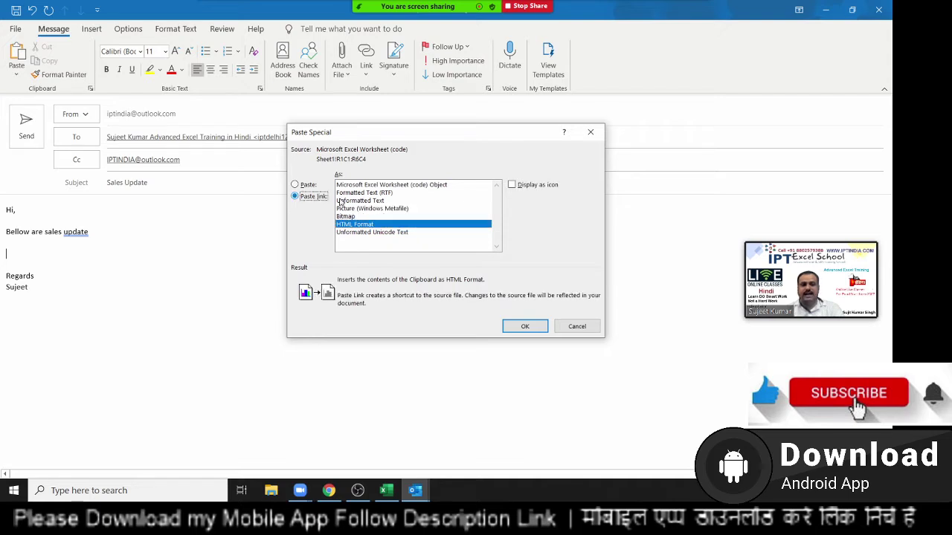
{"action": "left_click", "coordinate": [348, 185]}
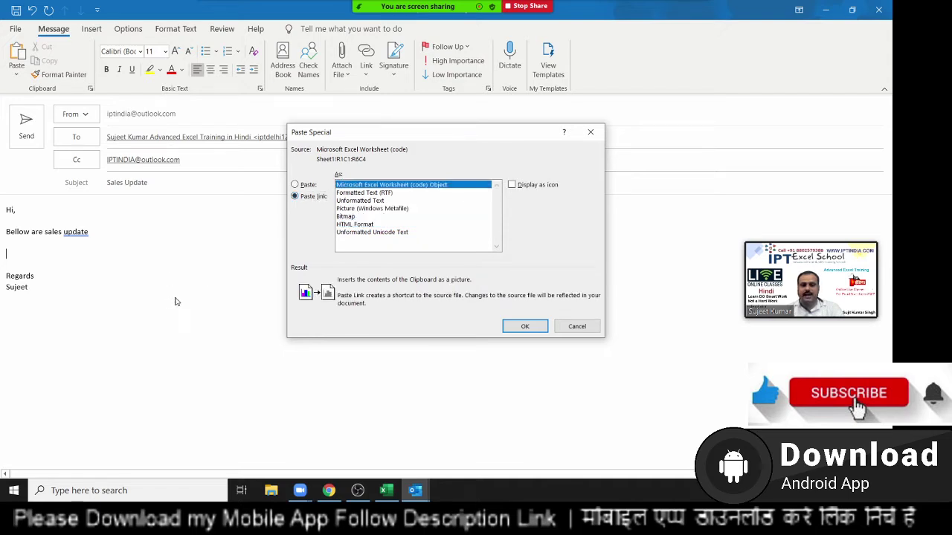
{"action": "left_click", "coordinate": [522, 328]}
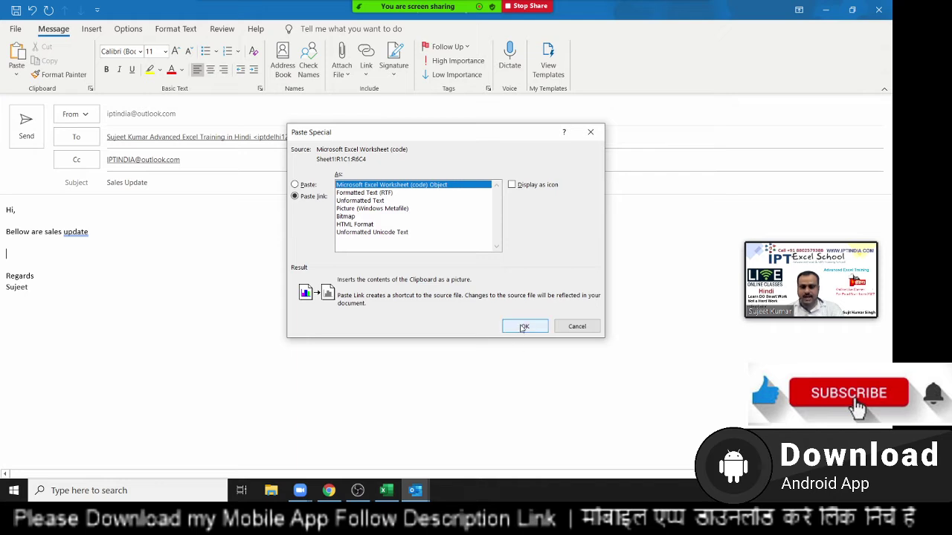
{"action": "left_click", "coordinate": [523, 328]}
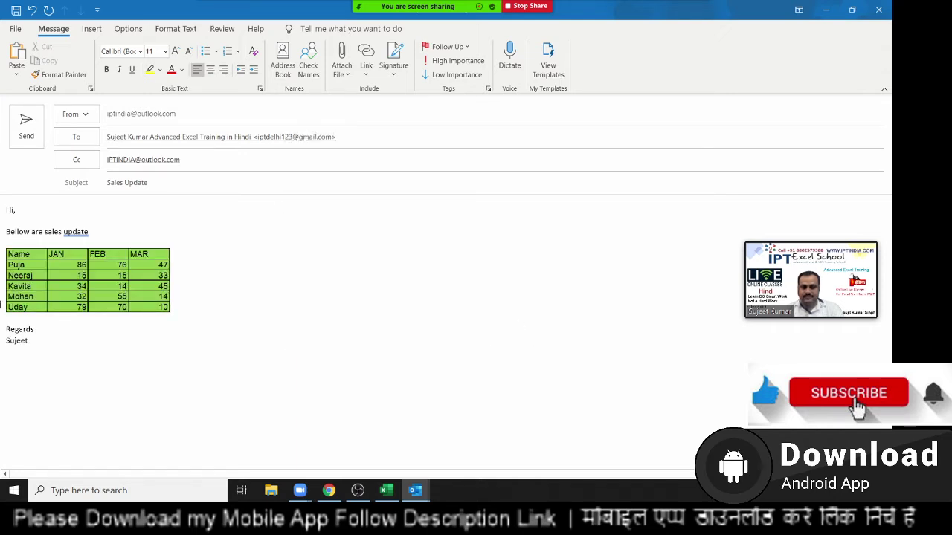
{"action": "left_click", "coordinate": [35, 328]}
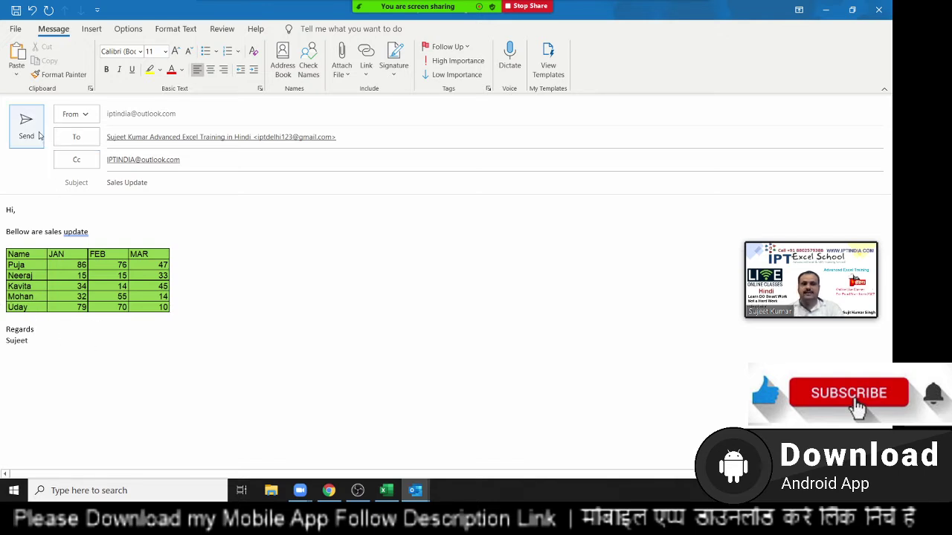
{"action": "left_click", "coordinate": [21, 32]}
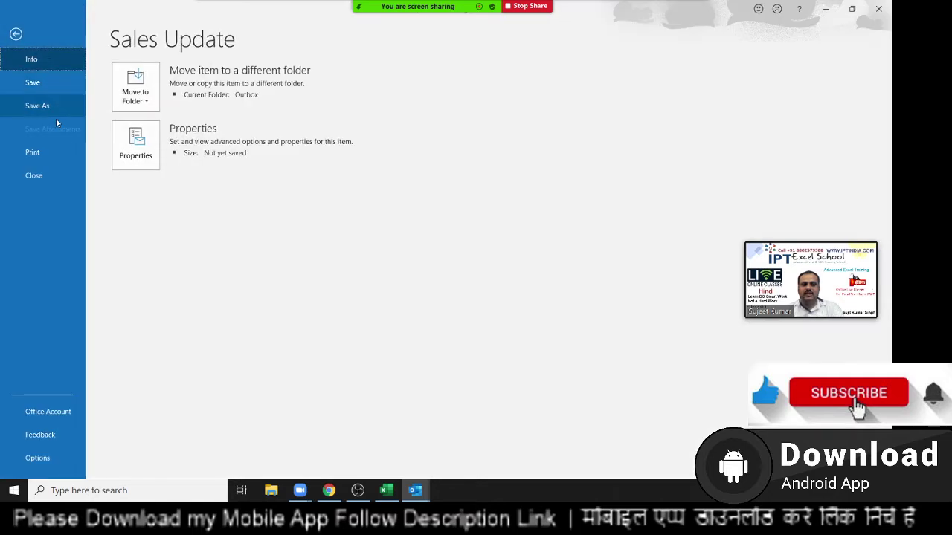
{"action": "left_click", "coordinate": [52, 113]}
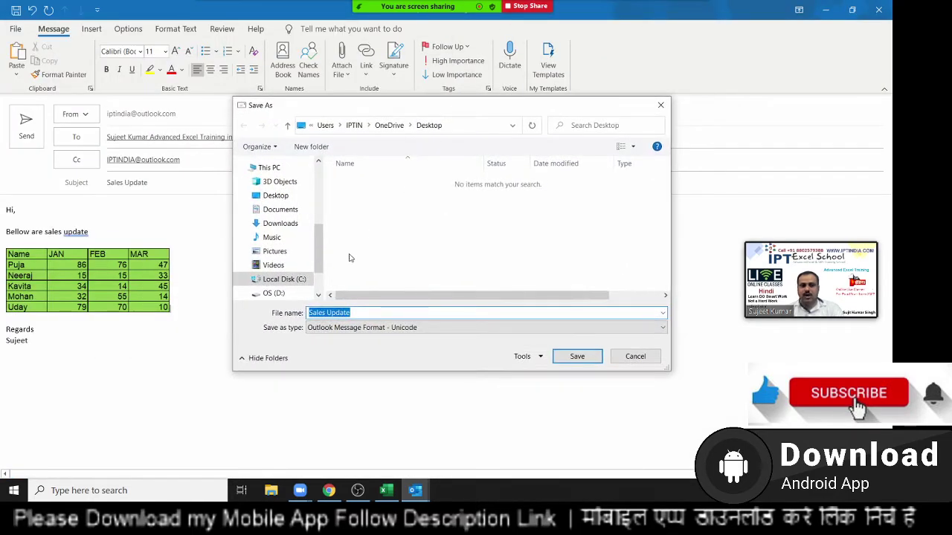
{"action": "left_click", "coordinate": [371, 329]}
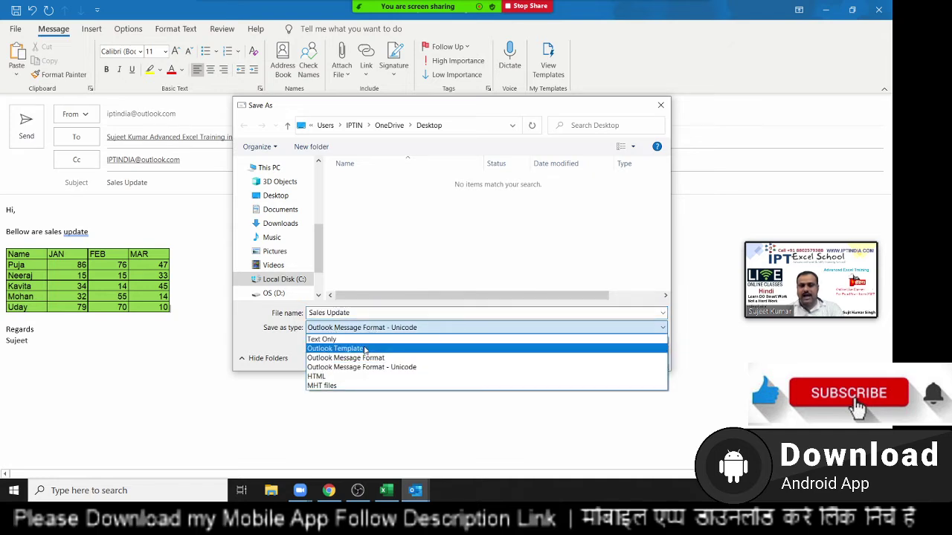
{"action": "left_click", "coordinate": [364, 348]}
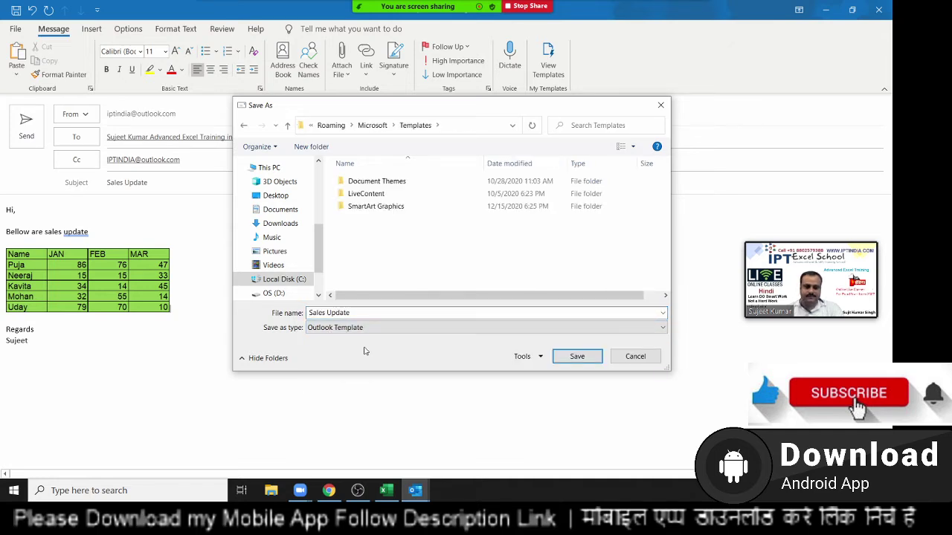
{"action": "left_click_drag", "start_coordinate": [357, 316], "coordinate": [276, 300]}
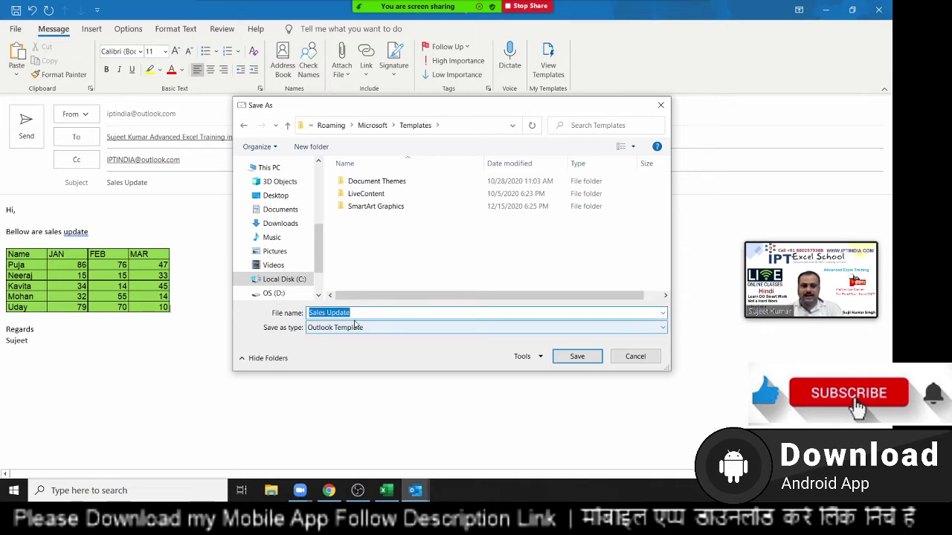
{"action": "left_click", "coordinate": [634, 362]}
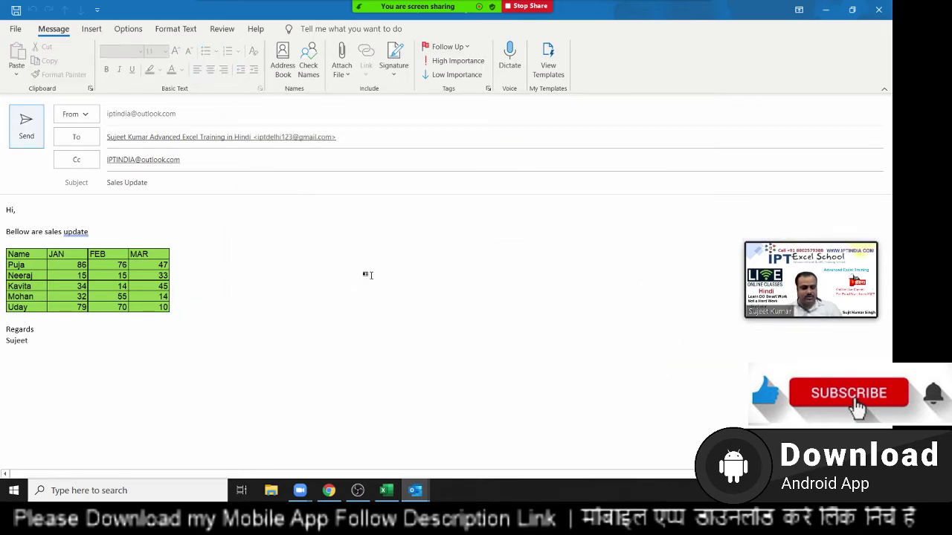
- Close the Sales Update message window without saving changes
{"action": "key", "text": "super+d"}
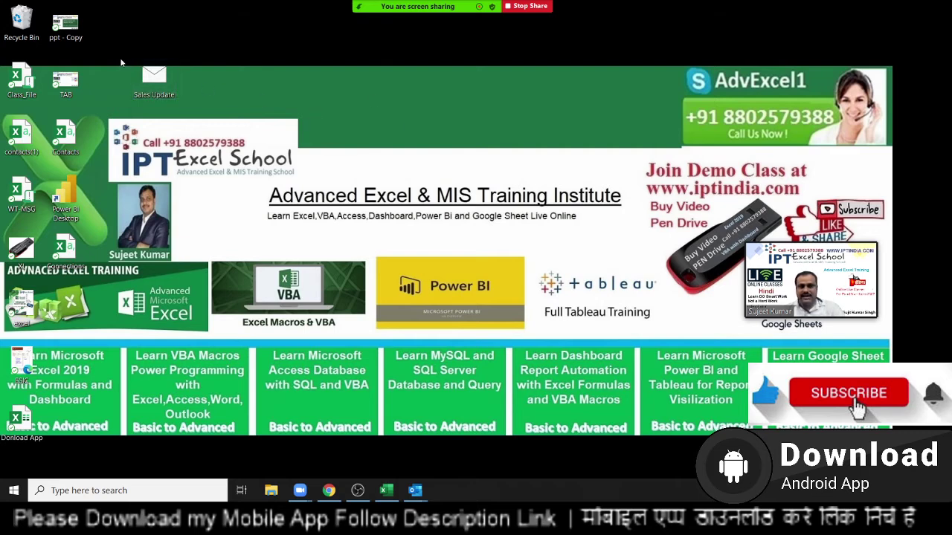
{"action": "left_click", "coordinate": [154, 78]}
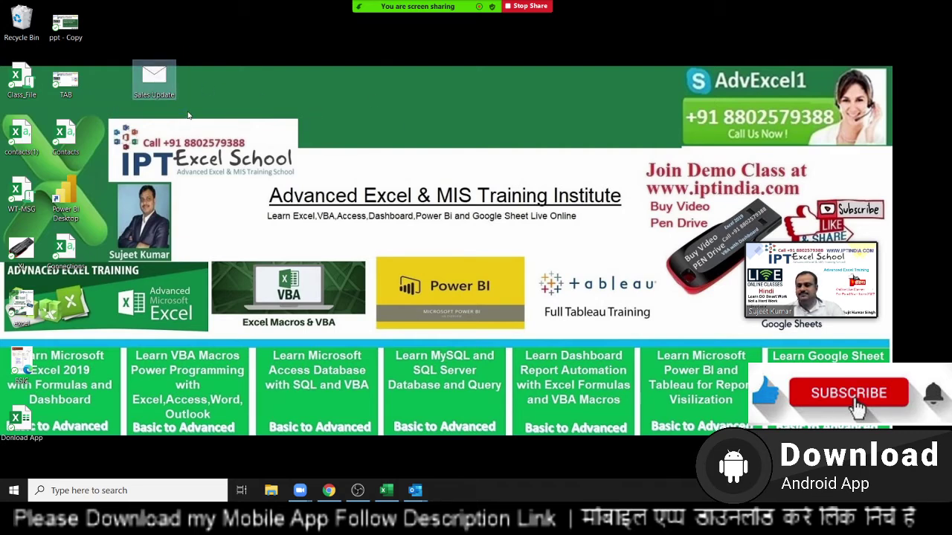
{"action": "left_click", "coordinate": [385, 490]}
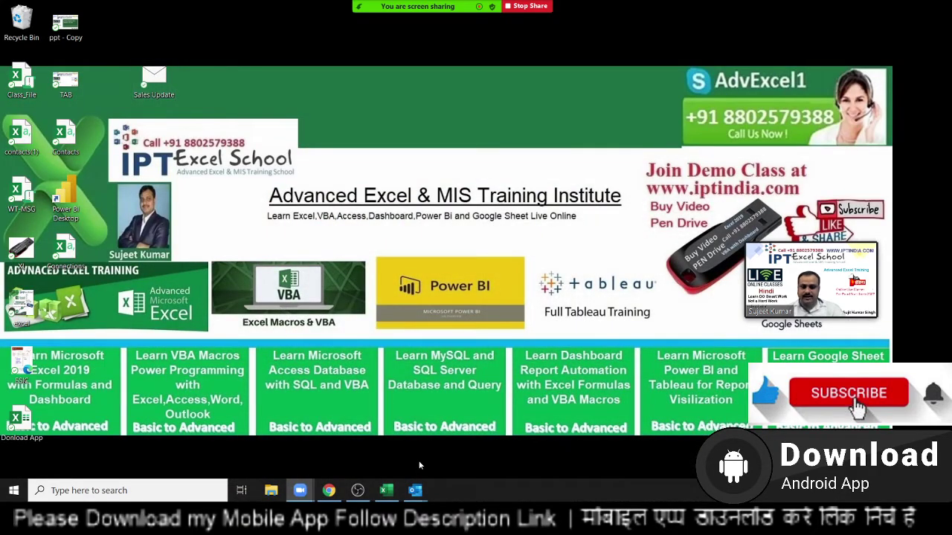
{"action": "mouse_move", "coordinate": [415, 490]}
{"action": "left_click", "coordinate": [515, 457]}
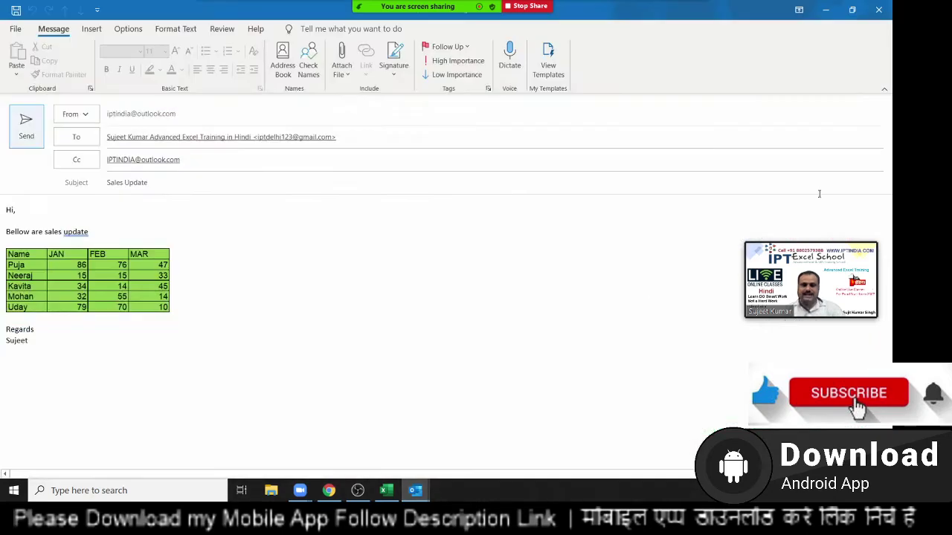
{"action": "left_click", "coordinate": [883, 16]}
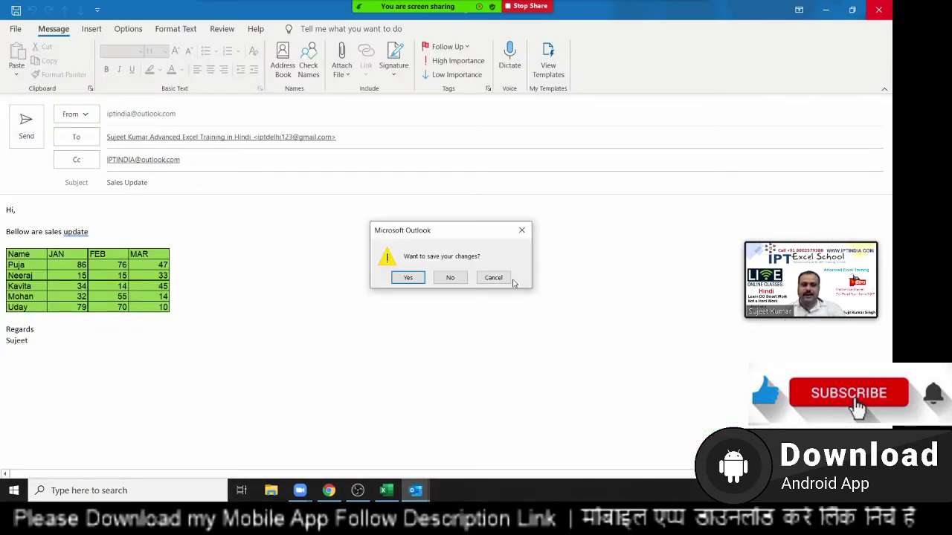
{"action": "left_click", "coordinate": [450, 281]}
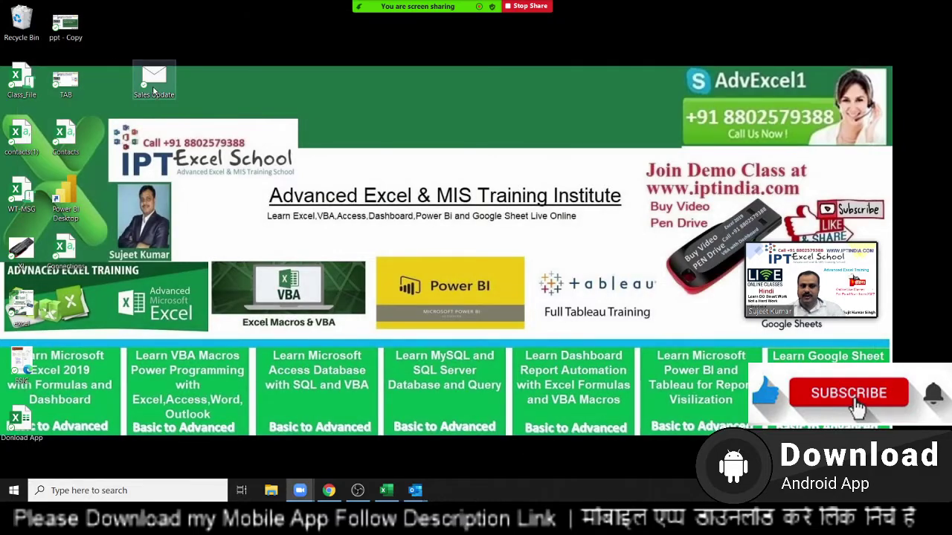
- Discard the untitled message window without saving and bring up the Outlook Inbox
{"action": "left_click", "coordinate": [387, 490]}
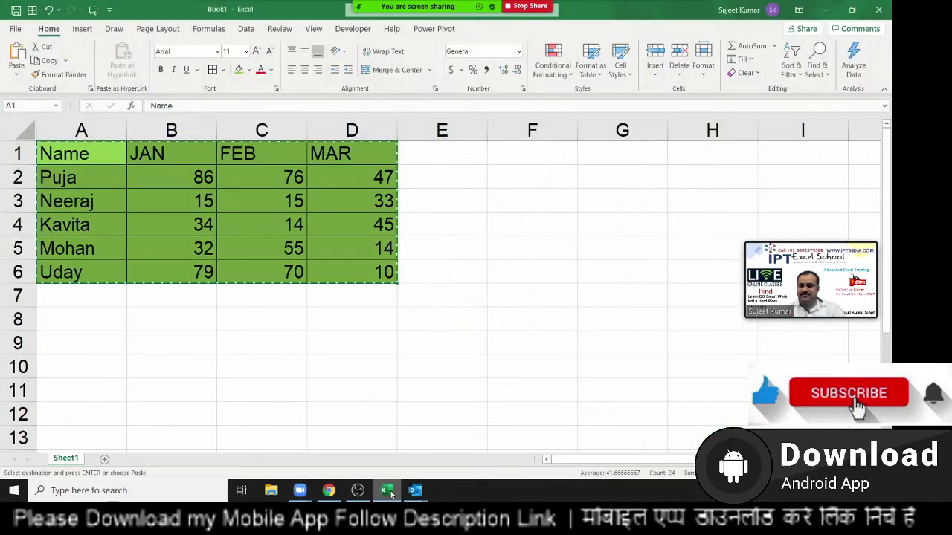
{"action": "left_click", "coordinate": [386, 491]}
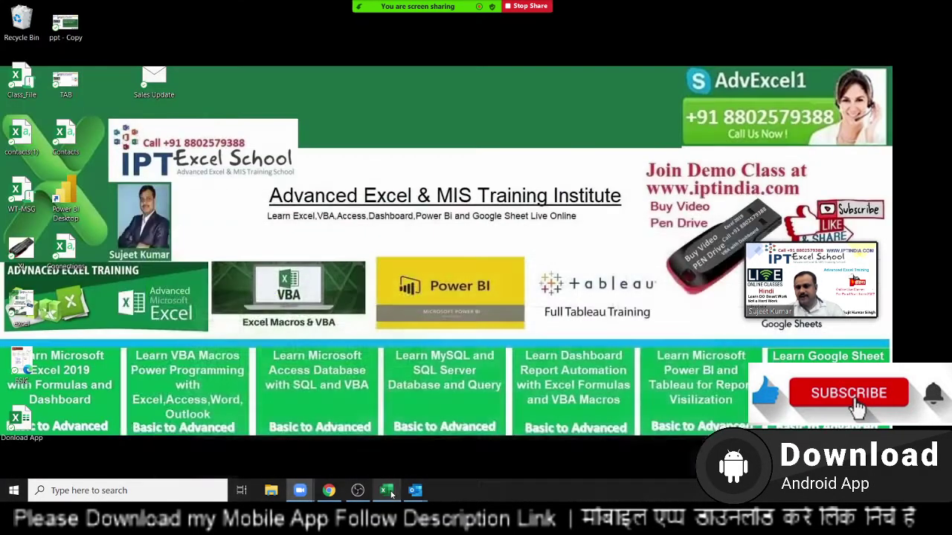
{"action": "mouse_move", "coordinate": [415, 490]}
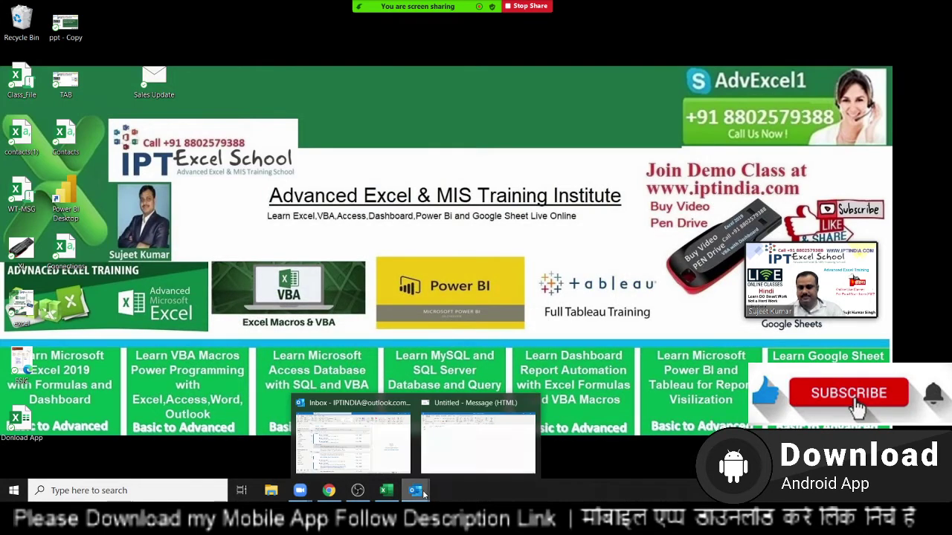
{"action": "left_click", "coordinate": [461, 464]}
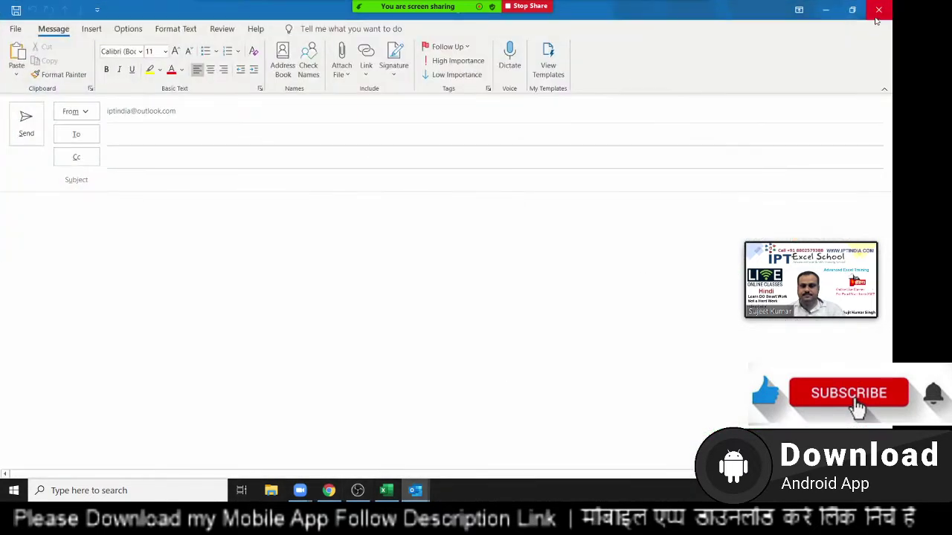
{"action": "left_click", "coordinate": [878, 9]}
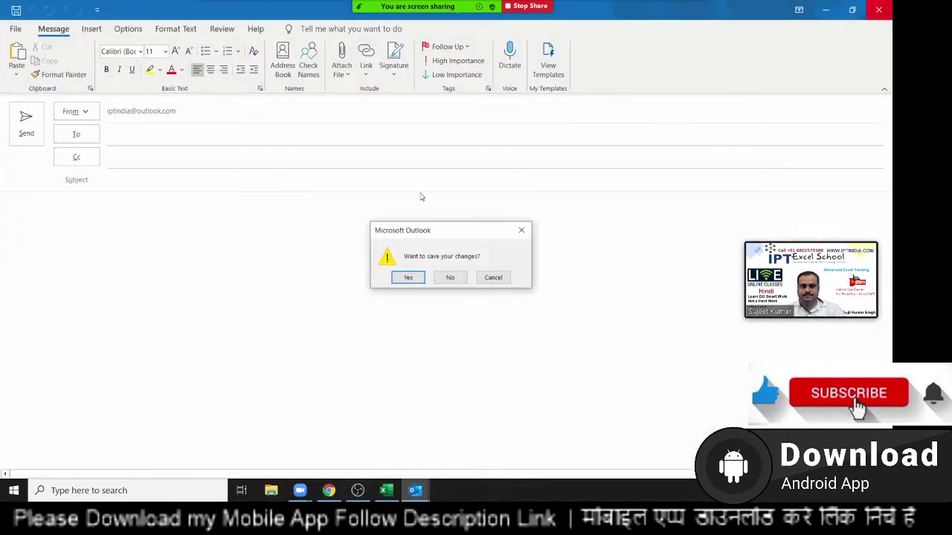
{"action": "left_click", "coordinate": [449, 279]}
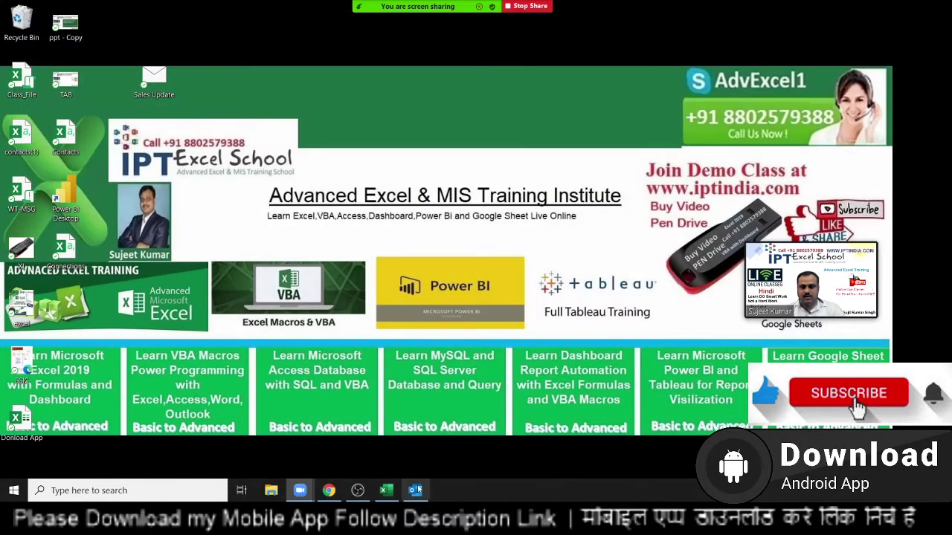
{"action": "left_click", "coordinate": [415, 493]}
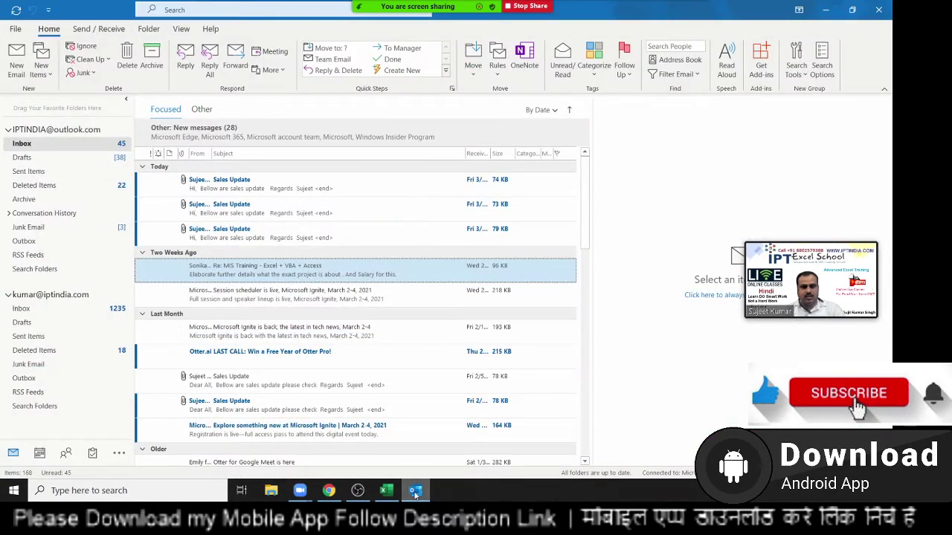
- Minimise and reopen Outlook, then scroll the Inbox to review the three Sales Update messages
{"action": "left_click", "coordinate": [415, 492]}
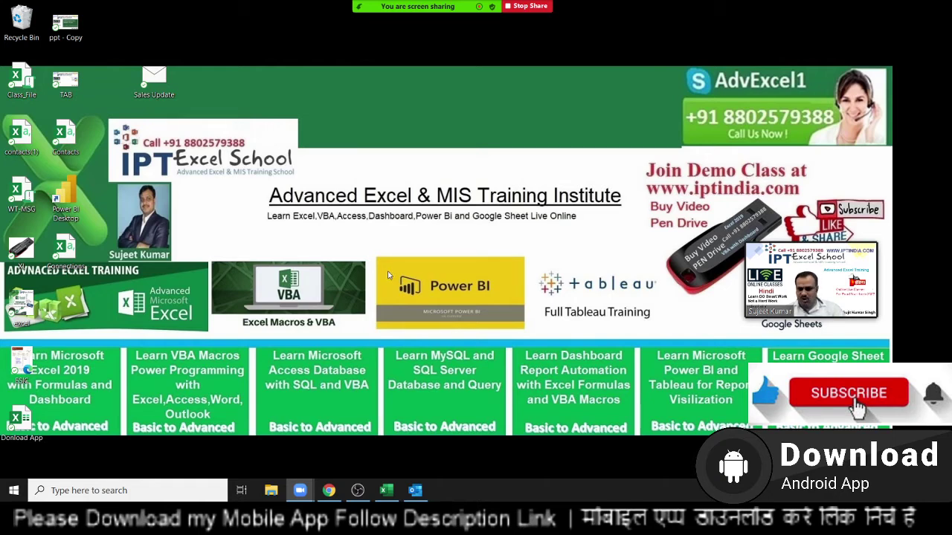
{"action": "left_click", "coordinate": [421, 493]}
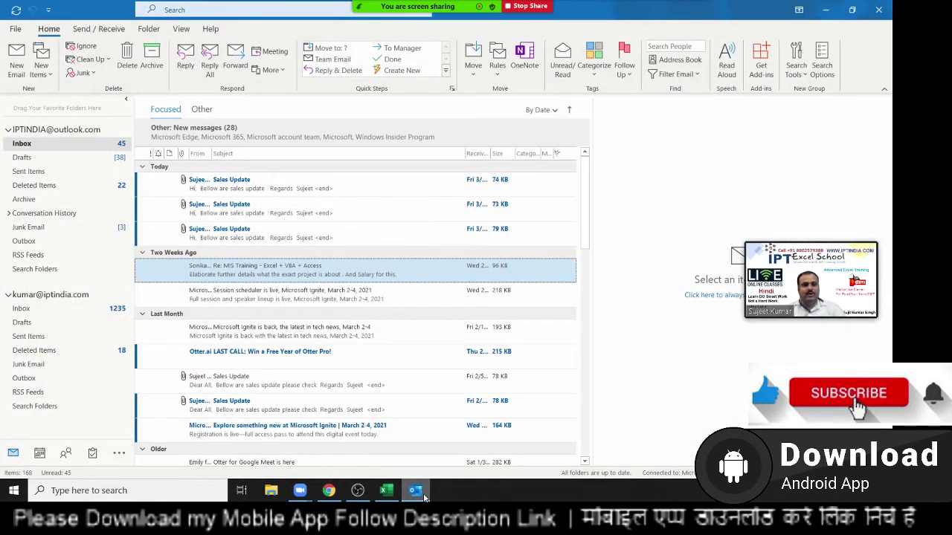
{"action": "left_click", "coordinate": [424, 497]}
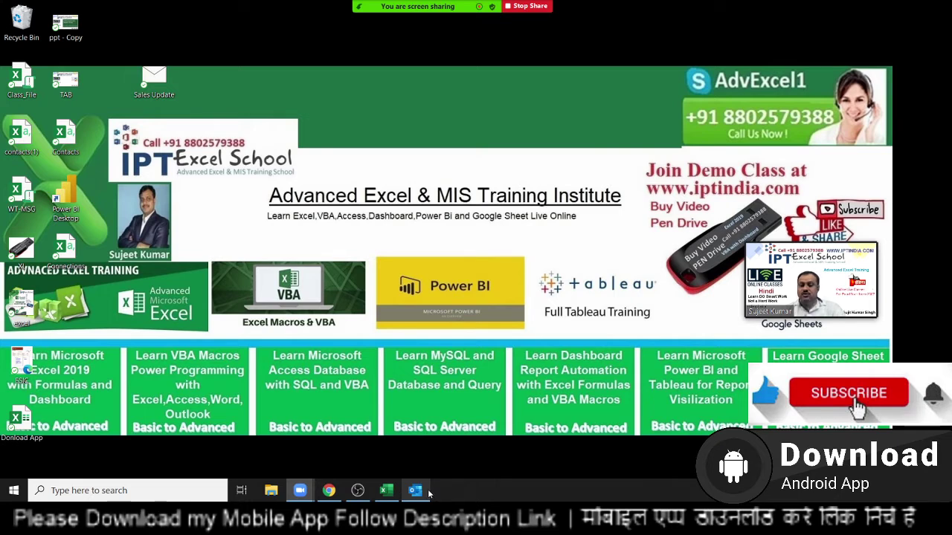
{"action": "left_click", "coordinate": [428, 492]}
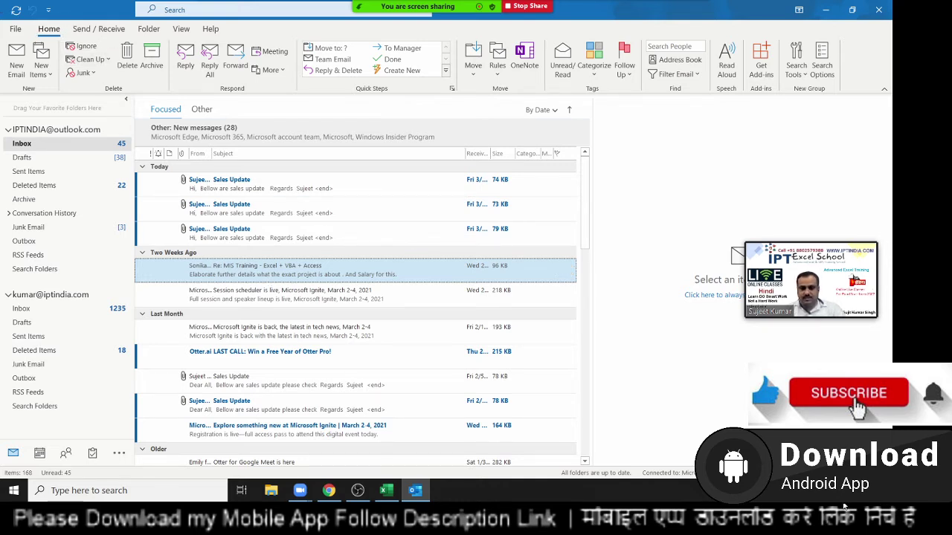
{"action": "scroll", "coordinate": [209, 312], "scroll_direction": "down", "scroll_amount": 3}
{"action": "scroll", "coordinate": [198, 334], "scroll_direction": "up", "scroll_amount": 3}
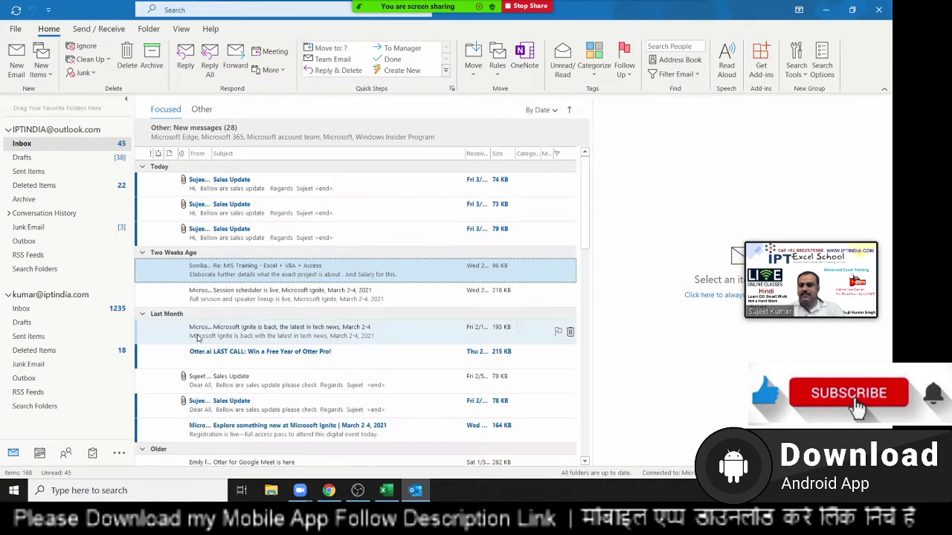
{"action": "scroll", "coordinate": [198, 336], "scroll_direction": "down", "scroll_amount": 5}
{"action": "scroll", "coordinate": [197, 336], "scroll_direction": "up", "scroll_amount": 3}
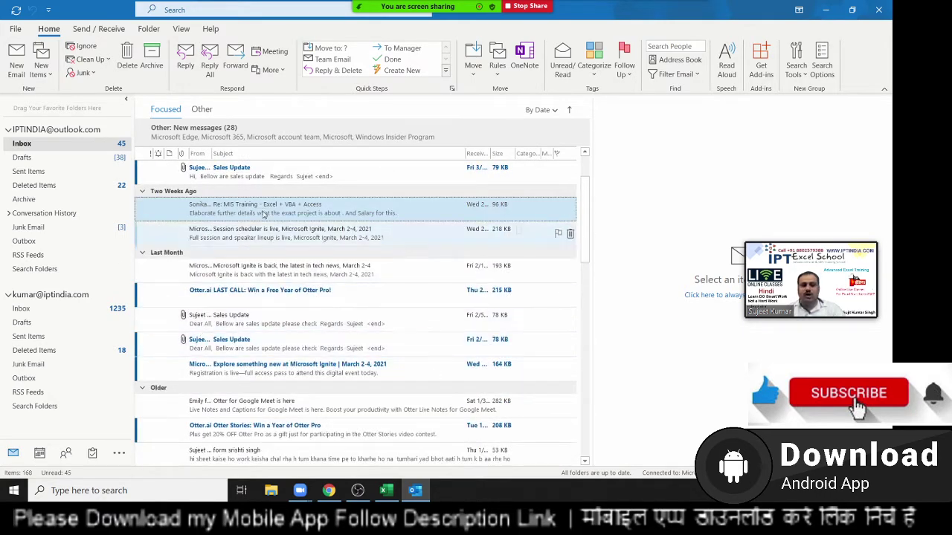
{"action": "scroll", "coordinate": [206, 227], "scroll_direction": "up", "scroll_amount": 2}
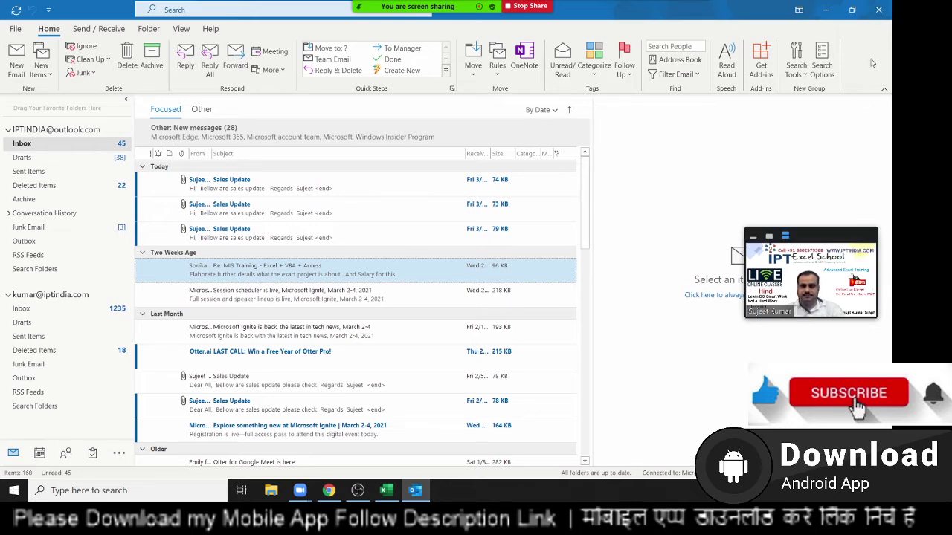
- Close Outlook and refresh the desktop
{"action": "left_click", "coordinate": [878, 10]}
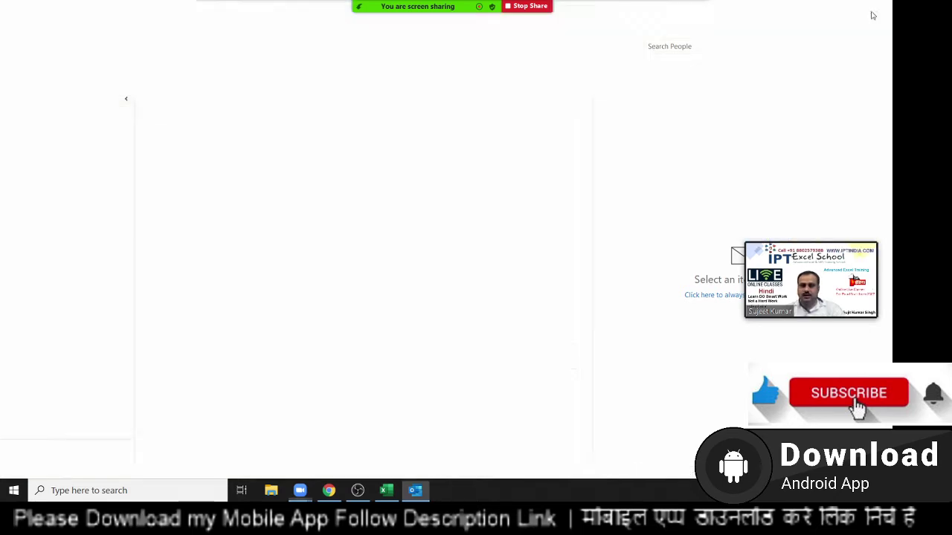
{"action": "right_click", "coordinate": [371, 232]}
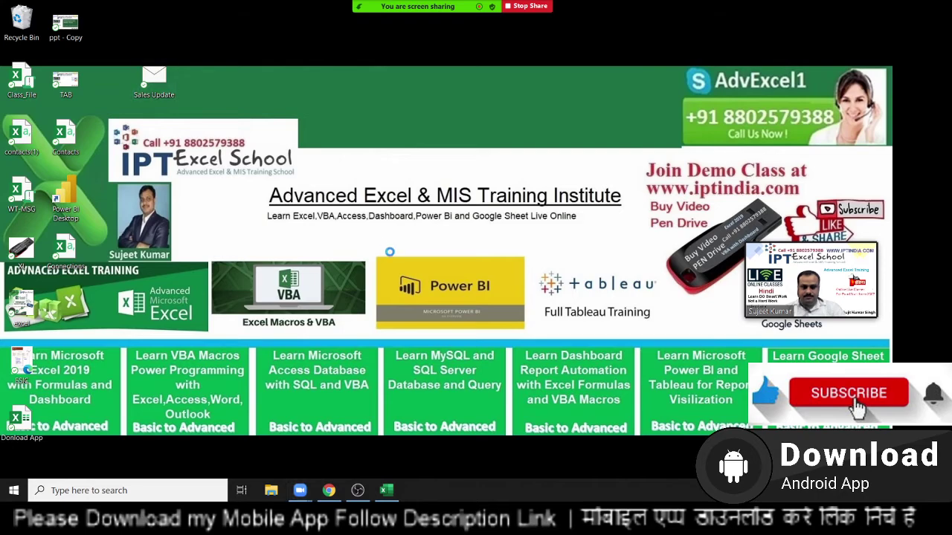
{"action": "left_click", "coordinate": [410, 262]}
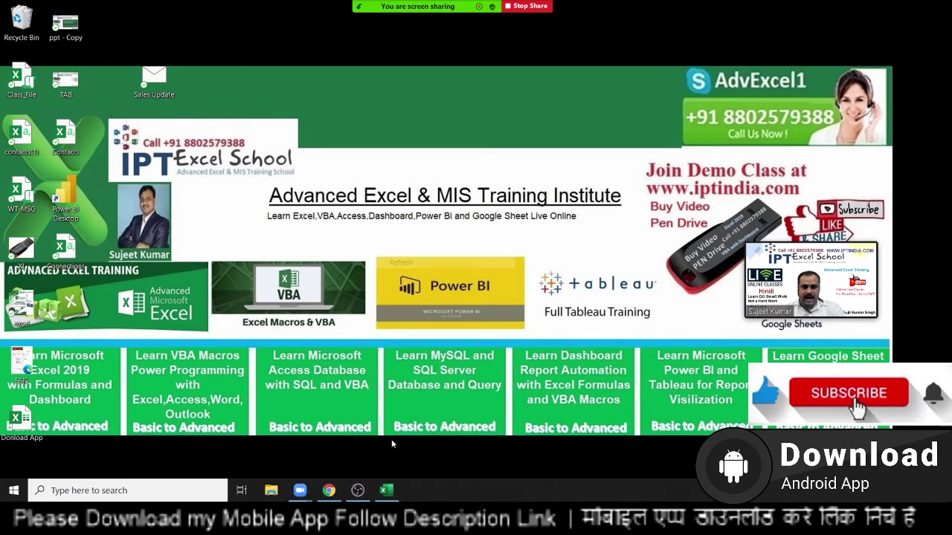
- In Excel, clear the pending table copy and select columns A through D
{"action": "left_click", "coordinate": [386, 490]}
{"action": "left_click", "coordinate": [285, 388]}
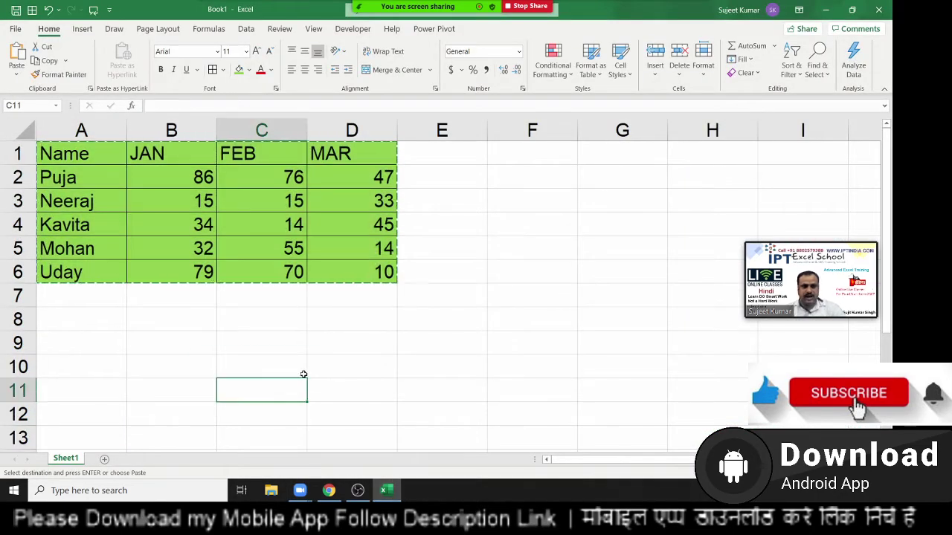
{"action": "key", "text": "Escape"}
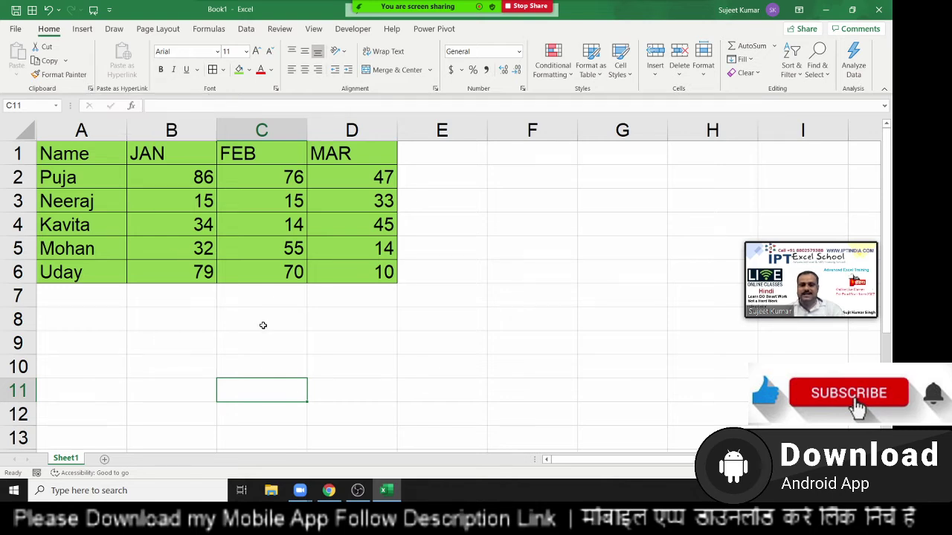
{"action": "left_click", "coordinate": [341, 277]}
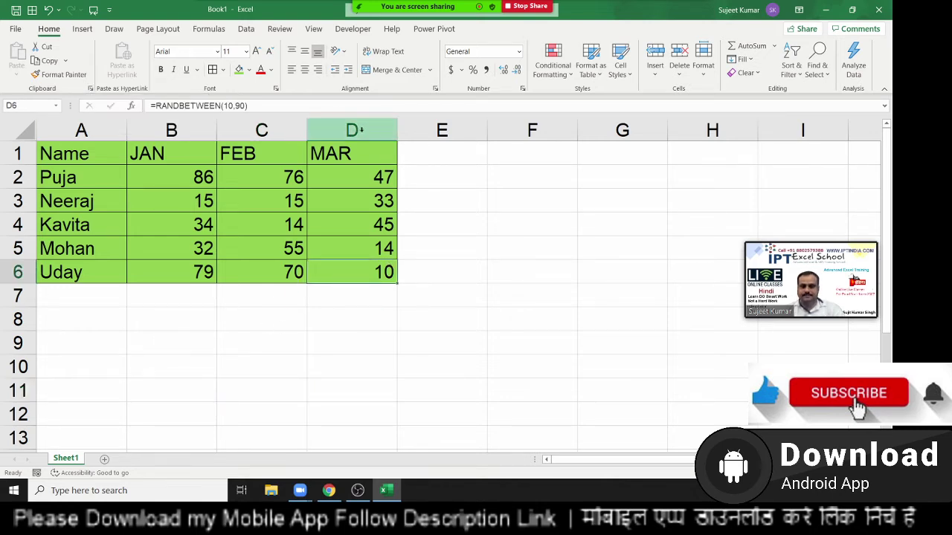
{"action": "left_click_drag", "start_coordinate": [346, 130], "coordinate": [26, 138]}
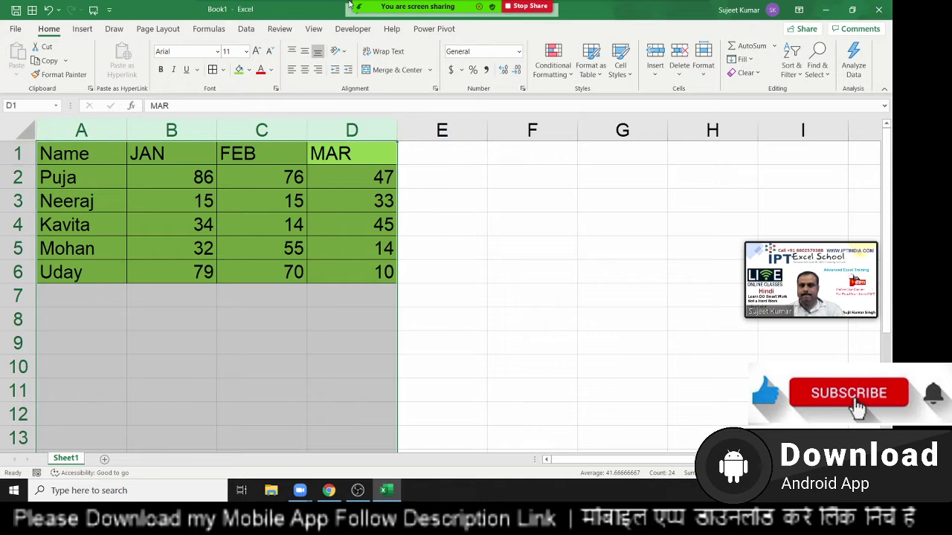
{"action": "mouse_move", "coordinate": [416, 6]}
{"action": "left_click", "coordinate": [400, 24]}
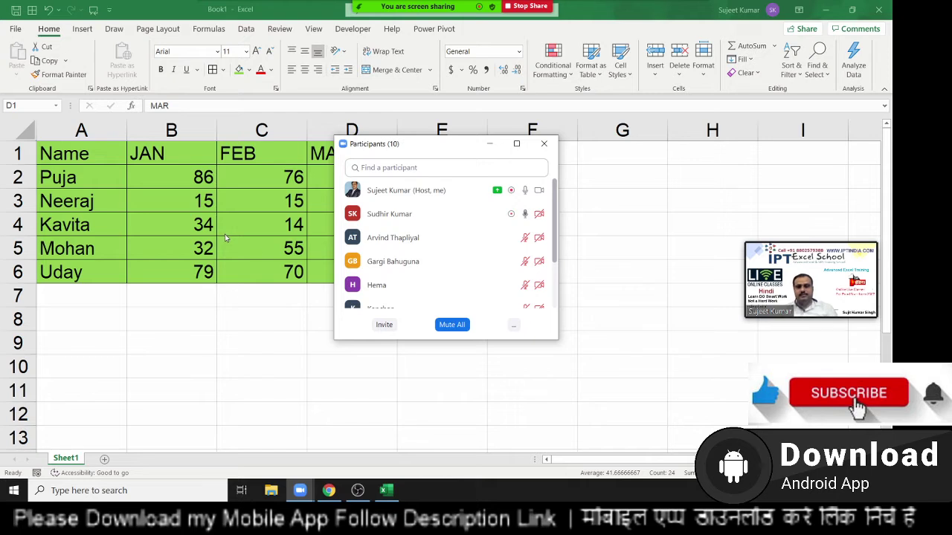
{"action": "left_click", "coordinate": [543, 144]}
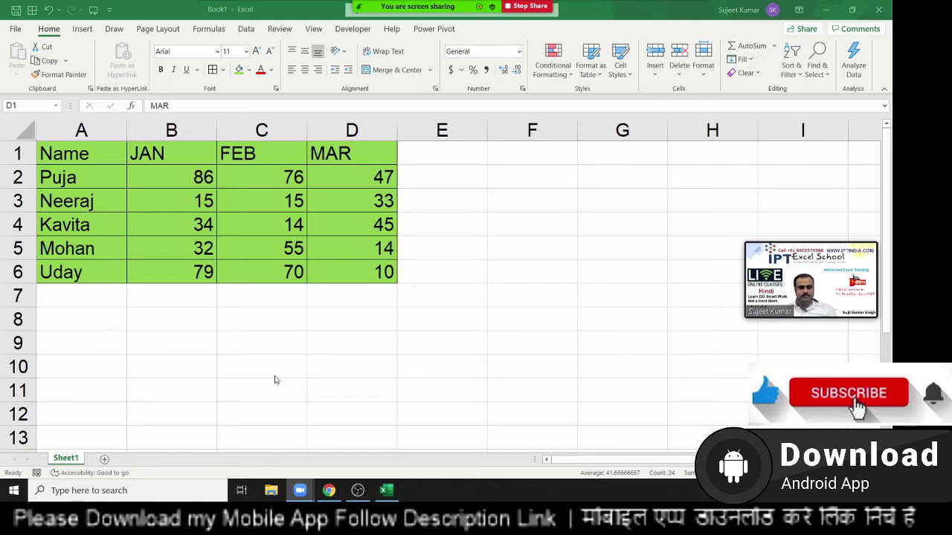
- Adjust the selection to the data table and create a new blank workbook, Book2
{"action": "key", "text": "ctrl+shift+Down"}
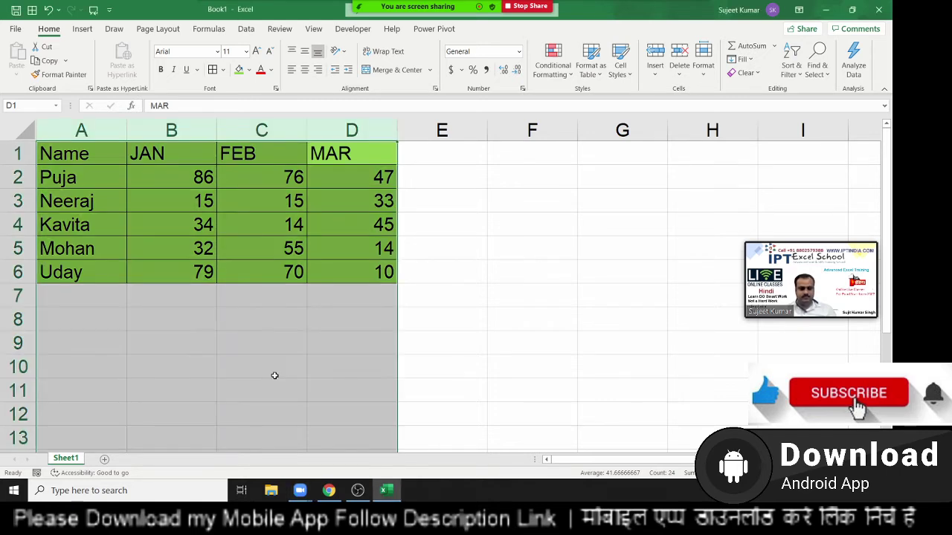
{"action": "key", "text": "ctrl+shift+Up"}
{"action": "key", "text": "ctrl+n"}
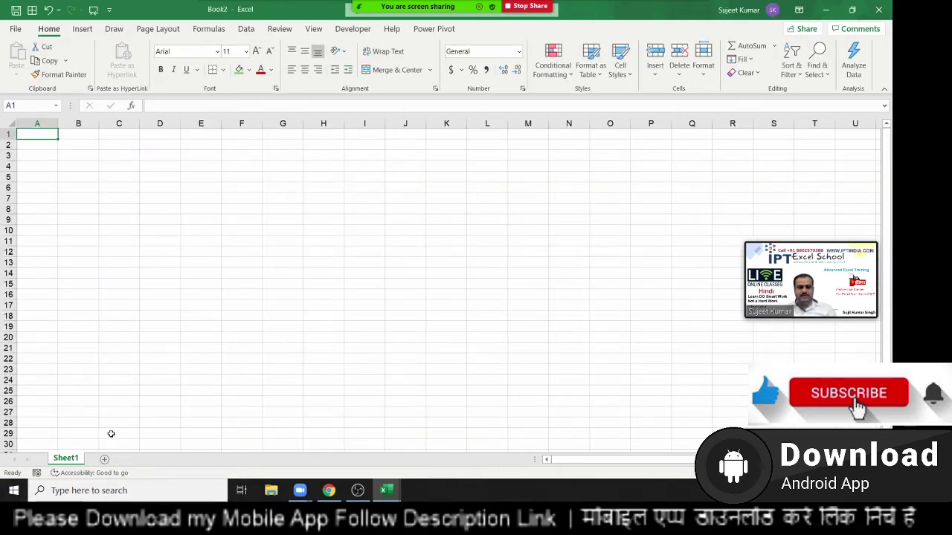
- Add six new worksheets, Sheet2 through Sheet7, to Book2, then return to Sheet1
{"action": "left_click", "coordinate": [105, 458]}
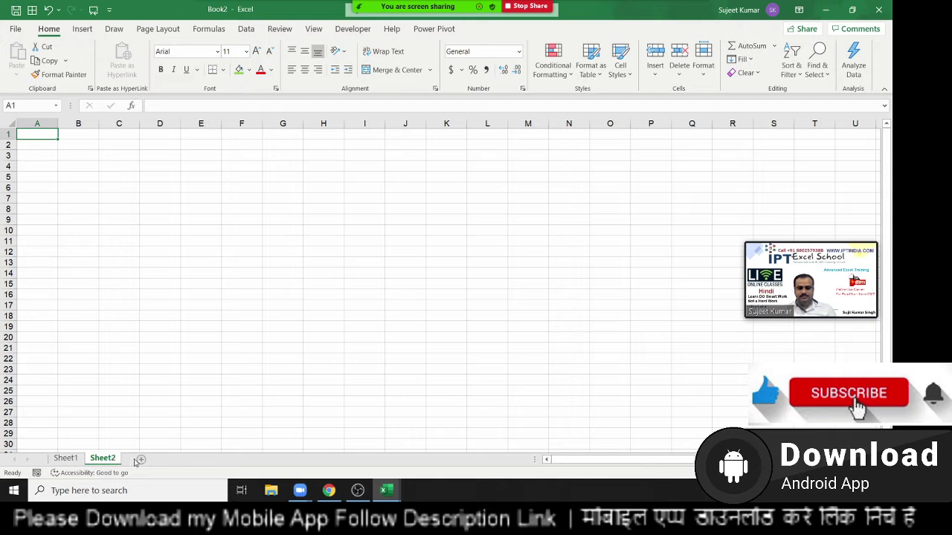
{"action": "left_click", "coordinate": [139, 459]}
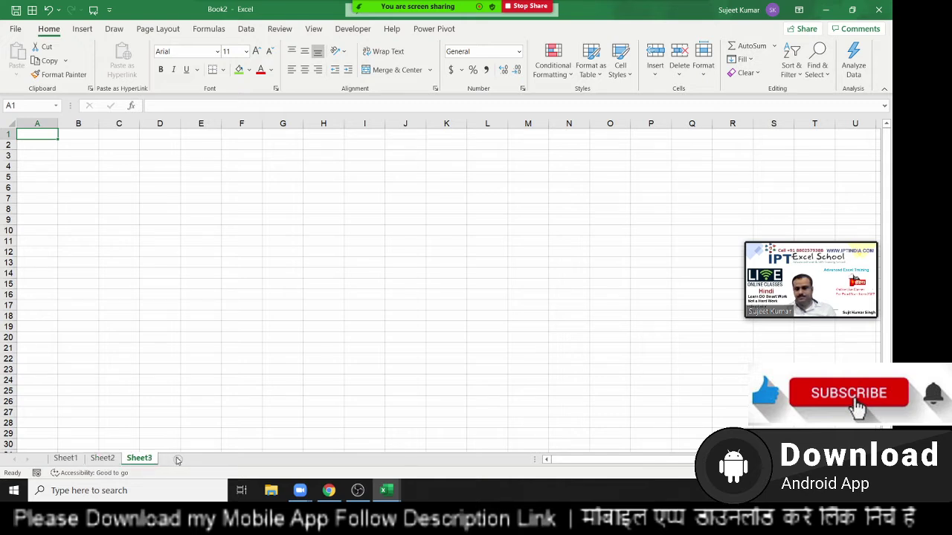
{"action": "left_click", "coordinate": [178, 460]}
{"action": "left_click", "coordinate": [214, 460]}
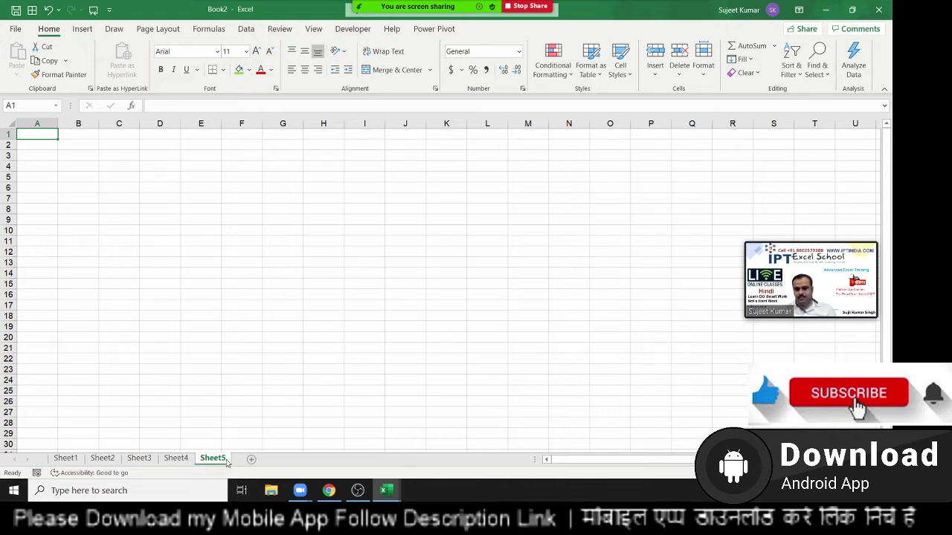
{"action": "left_click", "coordinate": [272, 460]}
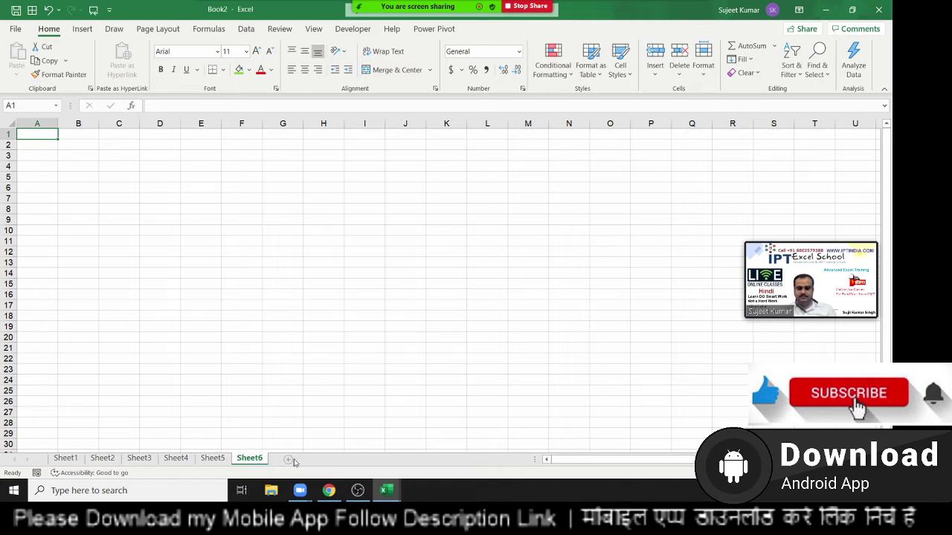
{"action": "left_click", "coordinate": [289, 459]}
{"action": "left_click", "coordinate": [71, 462]}
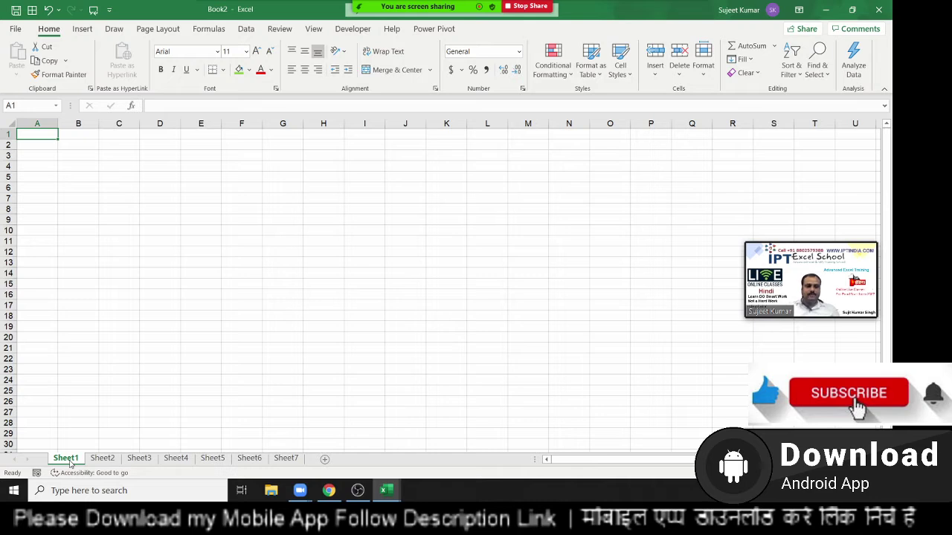
- Enter Name and Sales headers and fill column A with names from Puja down to row 15
{"action": "type", "text": "Name"}
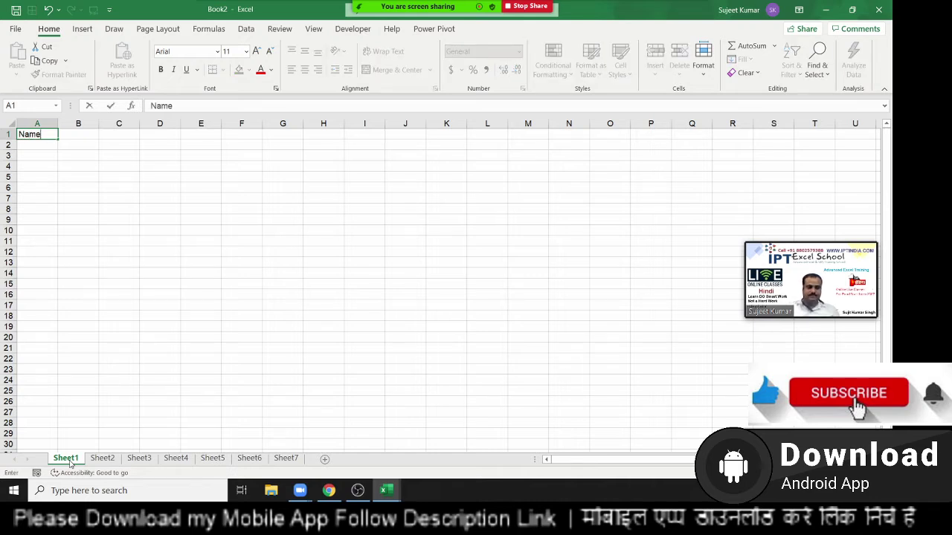
{"action": "key", "text": "Return"}
{"action": "type", "text": "Puja"}
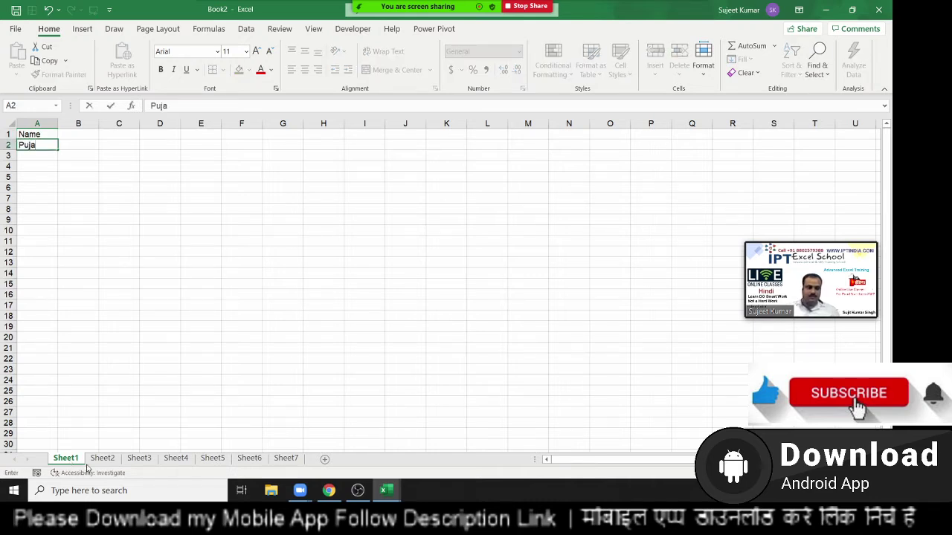
{"action": "left_click", "coordinate": [72, 211]}
{"action": "left_click", "coordinate": [52, 147]}
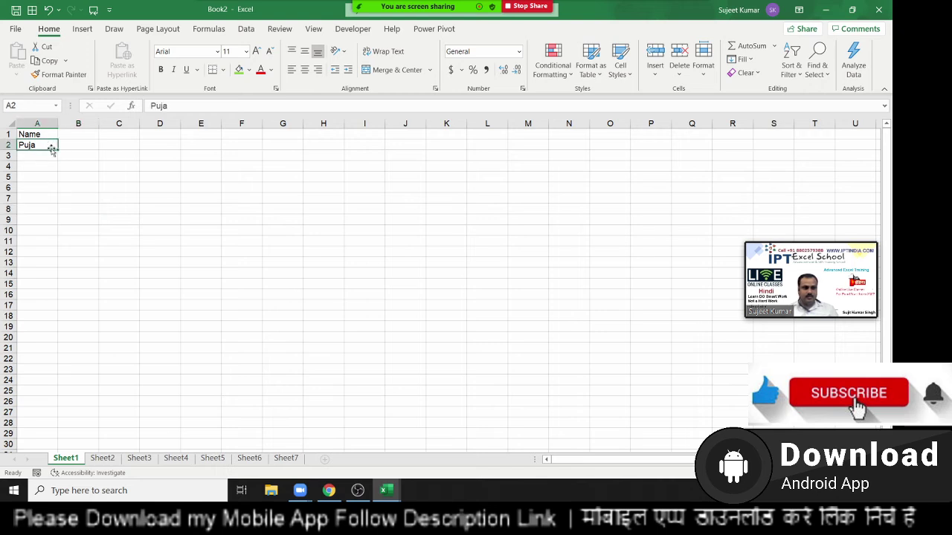
{"action": "left_click_drag", "start_coordinate": [58, 151], "coordinate": [59, 289]}
{"action": "left_click", "coordinate": [90, 135]}
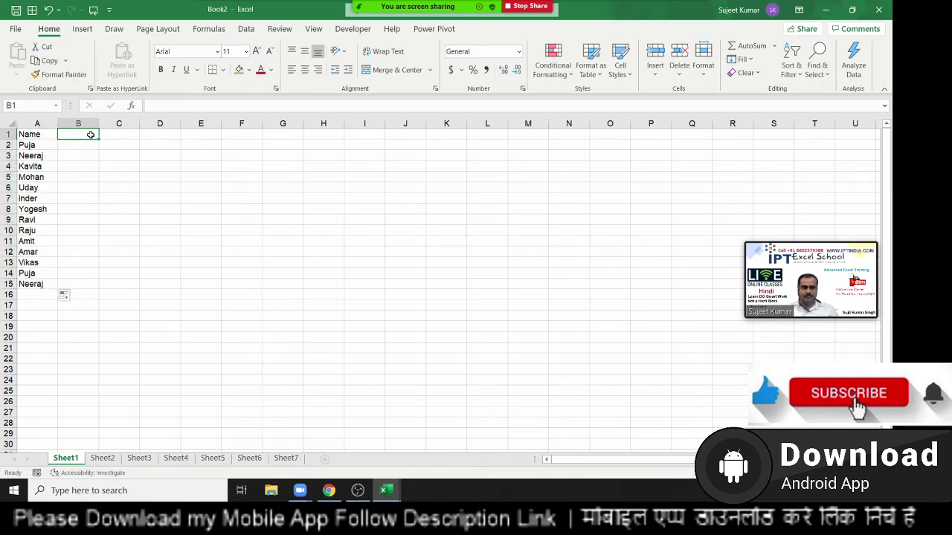
{"action": "type", "text": "Sales"}
{"action": "key", "text": "Return"}
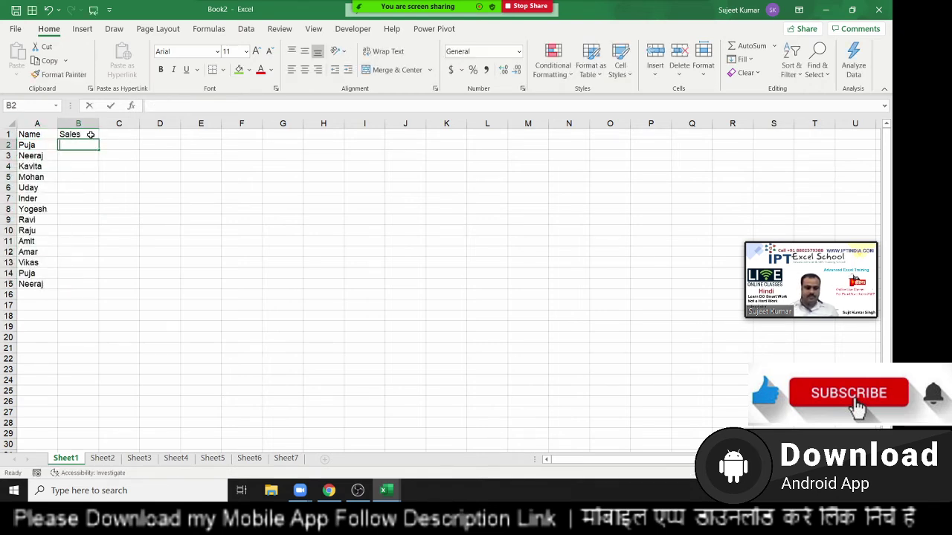
- Fill B2:B15 with =RANDBETWEEN(10,90) and copy the A1:B15 table
{"action": "type", "text": "=ra"}
{"action": "key", "text": "Down"}
{"action": "key", "text": "Down"}
{"action": "key", "text": "Down"}
{"action": "key", "text": "Tab"}
{"action": "type", "text": "1"}
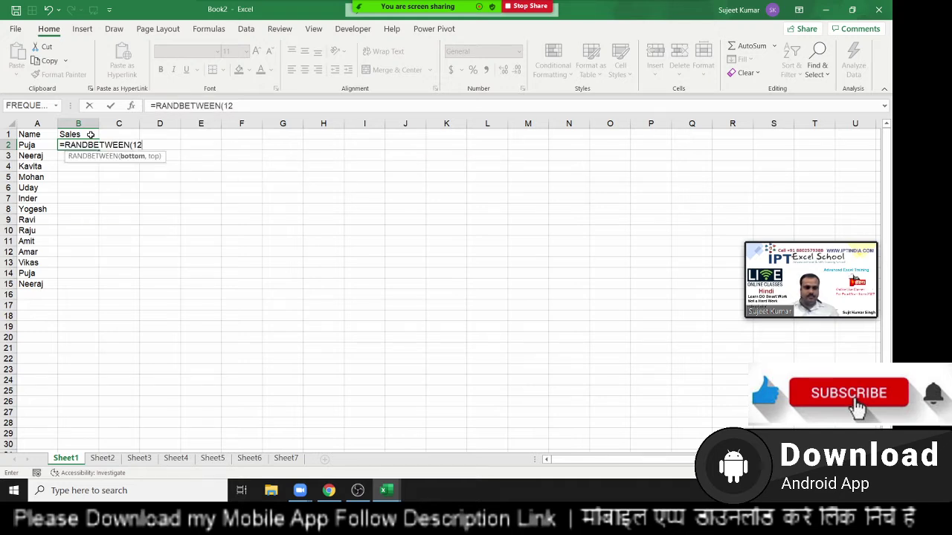
{"action": "type", "text": "0,9"}
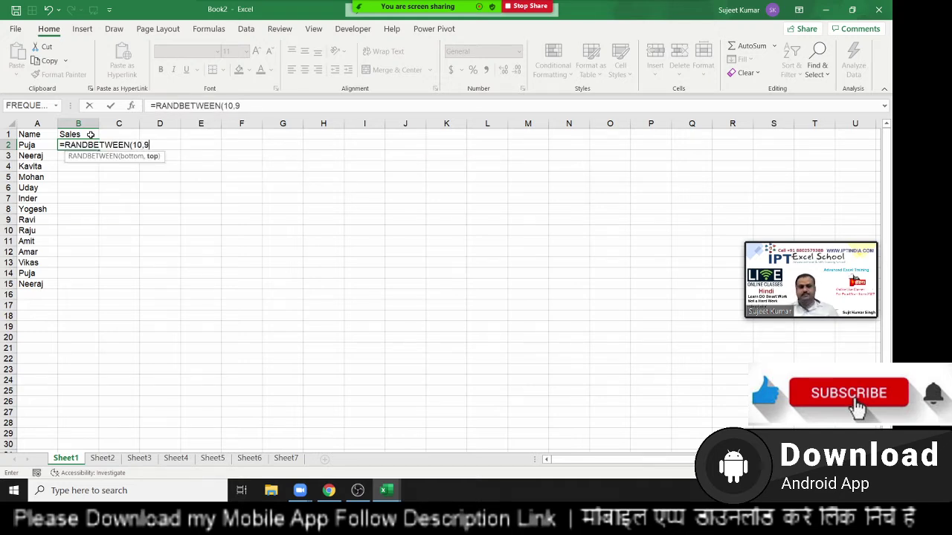
{"action": "type", "text": "0"}
{"action": "key", "text": "ctrl+Return"}
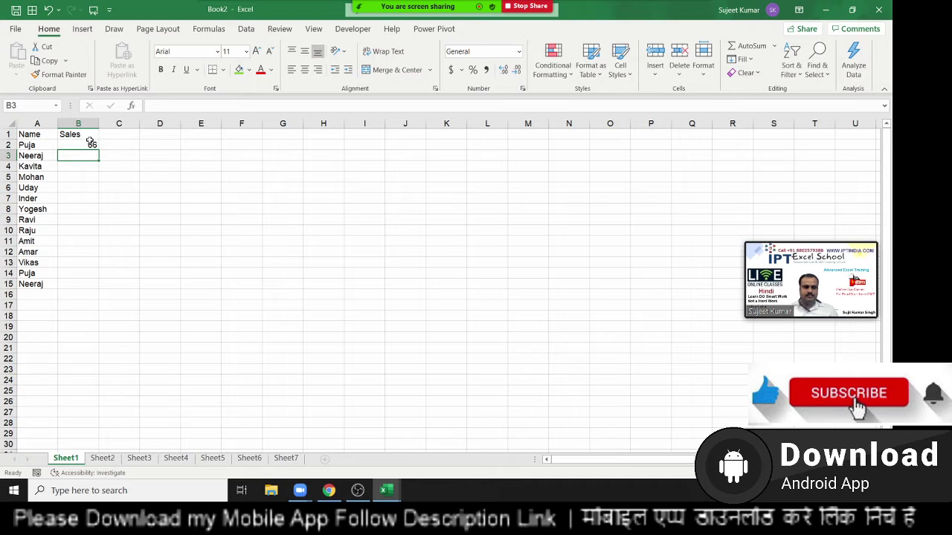
{"action": "left_click_drag", "start_coordinate": [90, 144], "coordinate": [87, 278]}
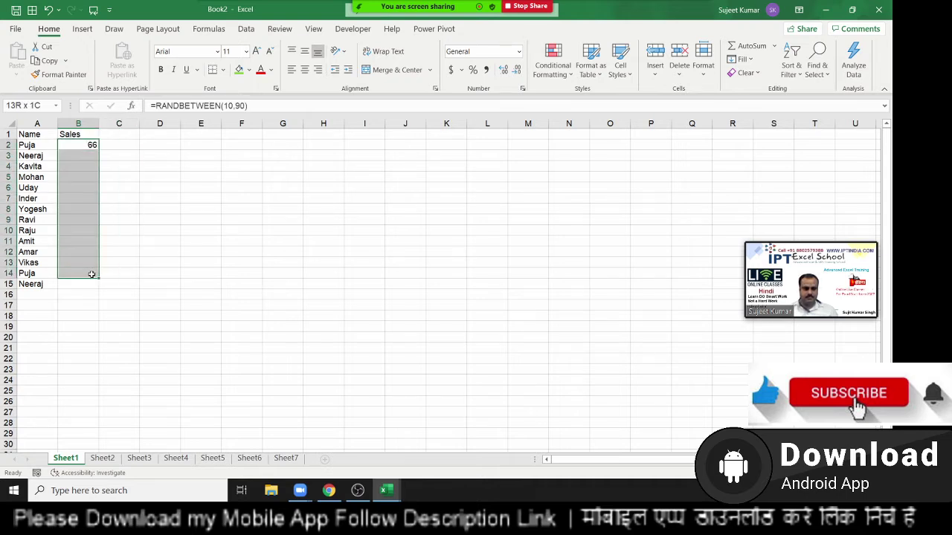
{"action": "key", "text": "ctrl+d"}
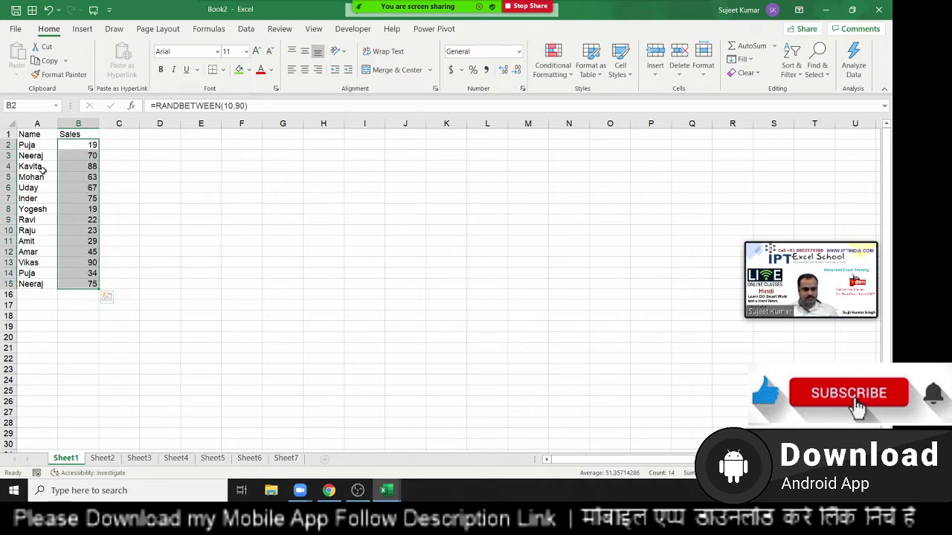
{"action": "left_click", "coordinate": [37, 135]}
{"action": "left_click_drag", "start_coordinate": [37, 135], "coordinate": [96, 285]}
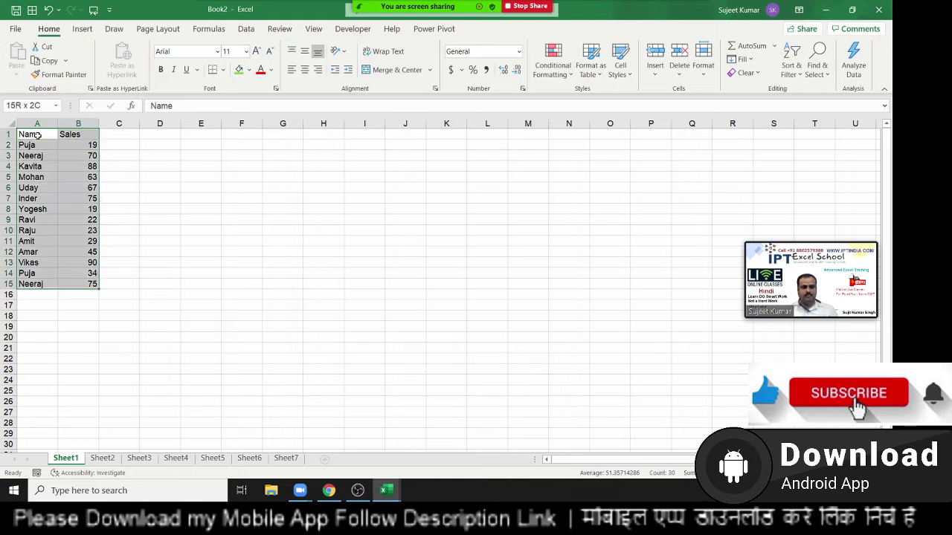
{"action": "key", "text": "ctrl+c"}
- Paste the Name/Sales table into Sheet2 through Sheet7 as a grouped selection
{"action": "left_click", "coordinate": [104, 459]}
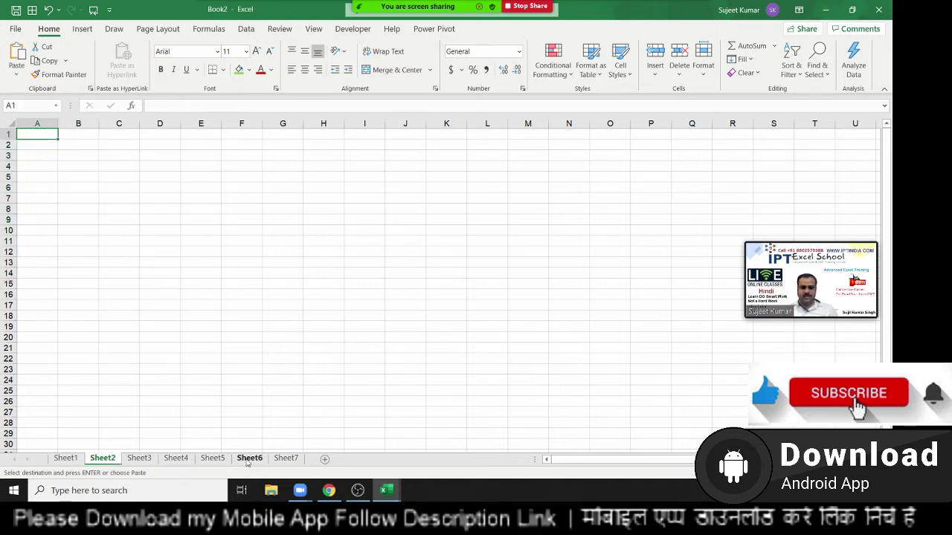
{"action": "left_click", "coordinate": [286, 459], "text": "shift"}
{"action": "key", "text": "ctrl+v"}
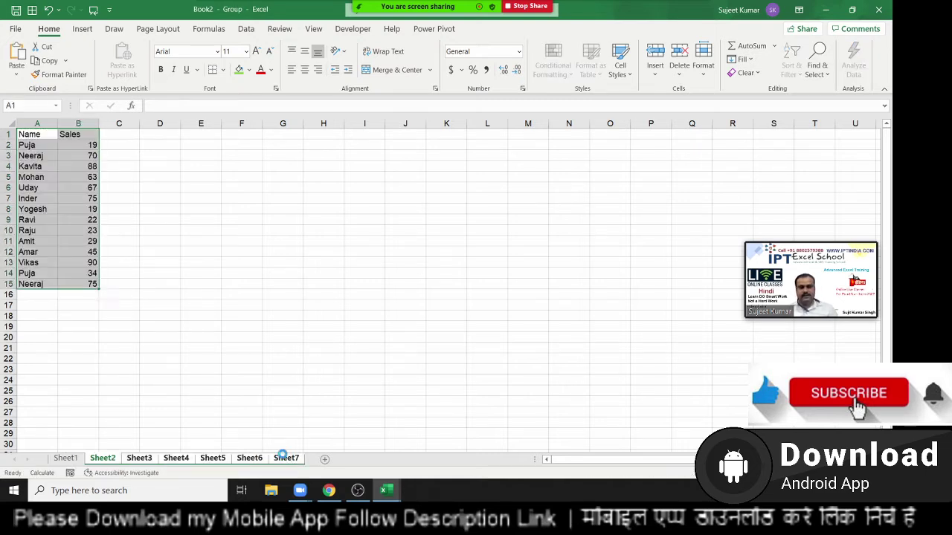
{"action": "left_click", "coordinate": [59, 458]}
{"action": "left_click", "coordinate": [205, 318]}
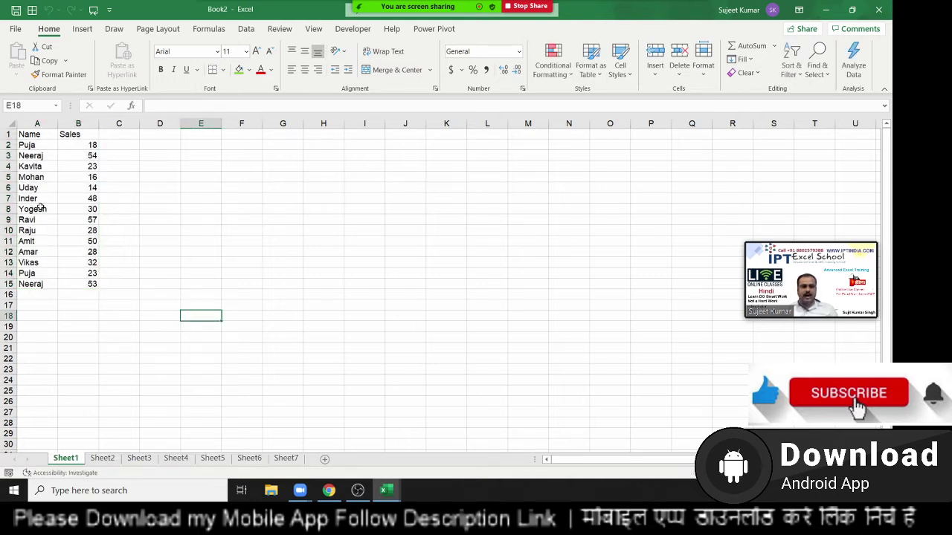
- Convert A1:B15 to fixed values on all seven grouped sheets with Paste Values
{"action": "left_click", "coordinate": [285, 459], "text": "shift"}
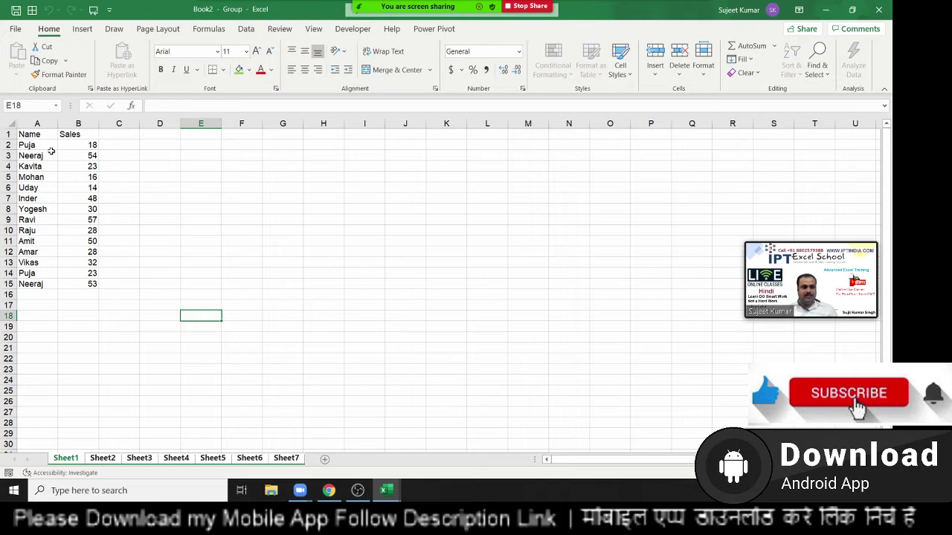
{"action": "left_click_drag", "start_coordinate": [39, 136], "coordinate": [91, 282]}
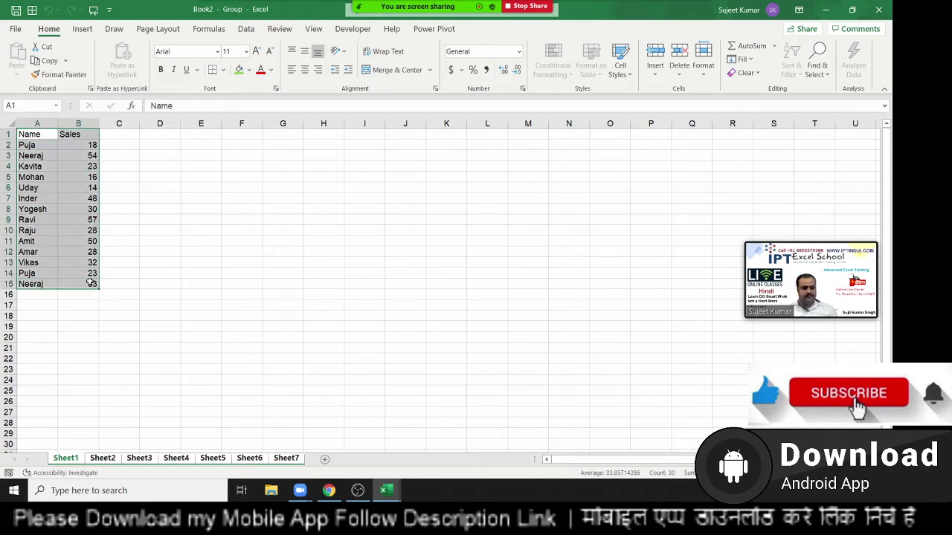
{"action": "key", "text": "ctrl+c"}
{"action": "left_click", "coordinate": [16, 73]}
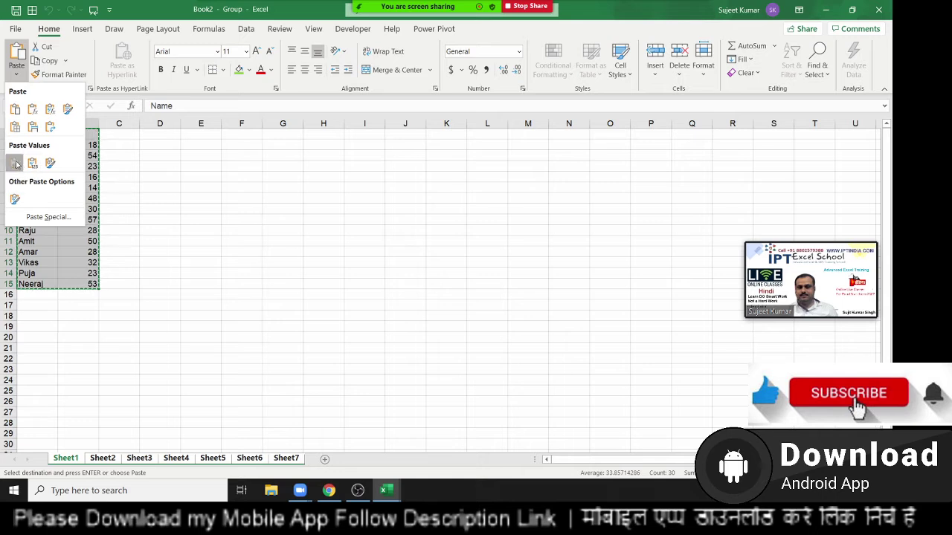
{"action": "left_click", "coordinate": [16, 164]}
{"action": "left_click", "coordinate": [211, 208]}
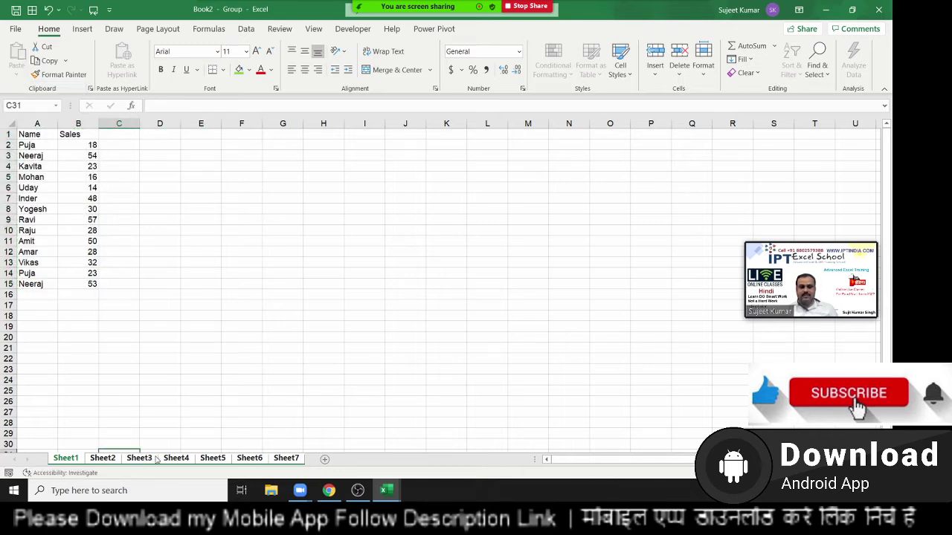
- Check the tables on Sheets 3, 4, 6 and 7, then add a new empty Sheet8
{"action": "left_click", "coordinate": [140, 458]}
{"action": "left_click", "coordinate": [177, 459]}
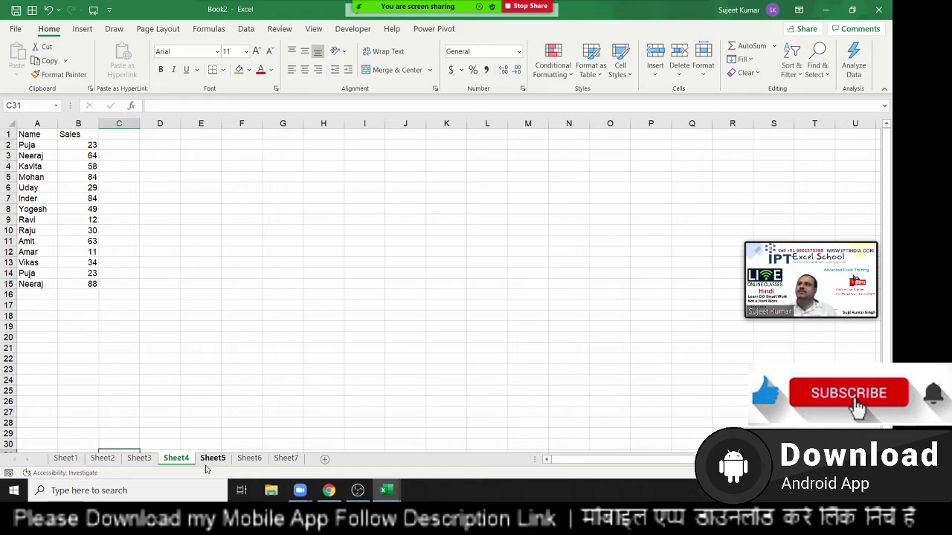
{"action": "left_click", "coordinate": [252, 459]}
{"action": "left_click", "coordinate": [285, 459]}
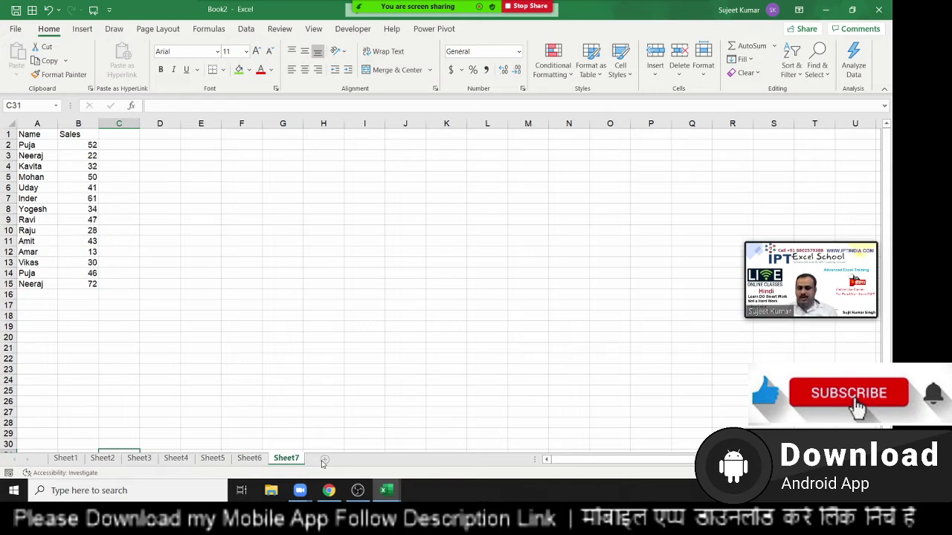
{"action": "left_click", "coordinate": [325, 462]}
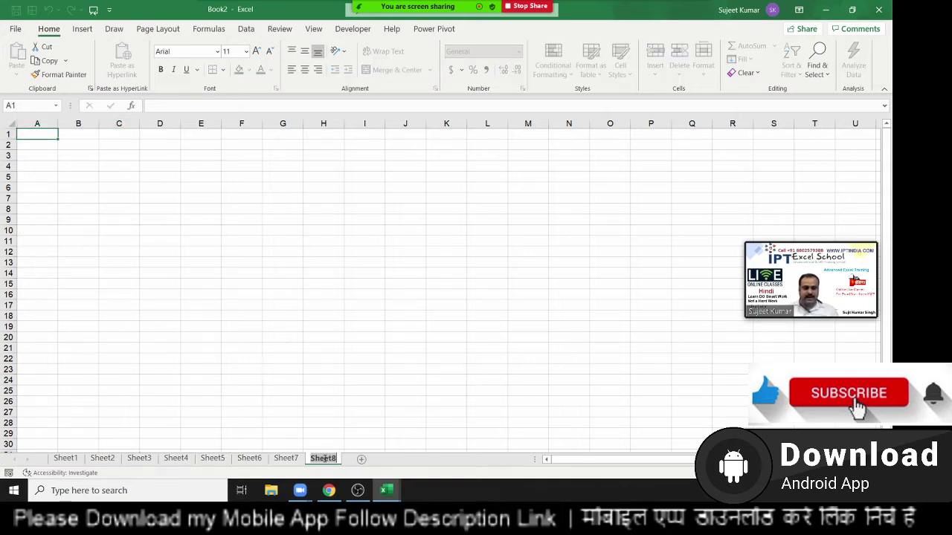
- Rename Sheet8 to Data and paste Sheet1's Name/Sales table into it at A1
{"action": "type", "text": "Data"}
{"action": "left_click", "coordinate": [249, 369]}
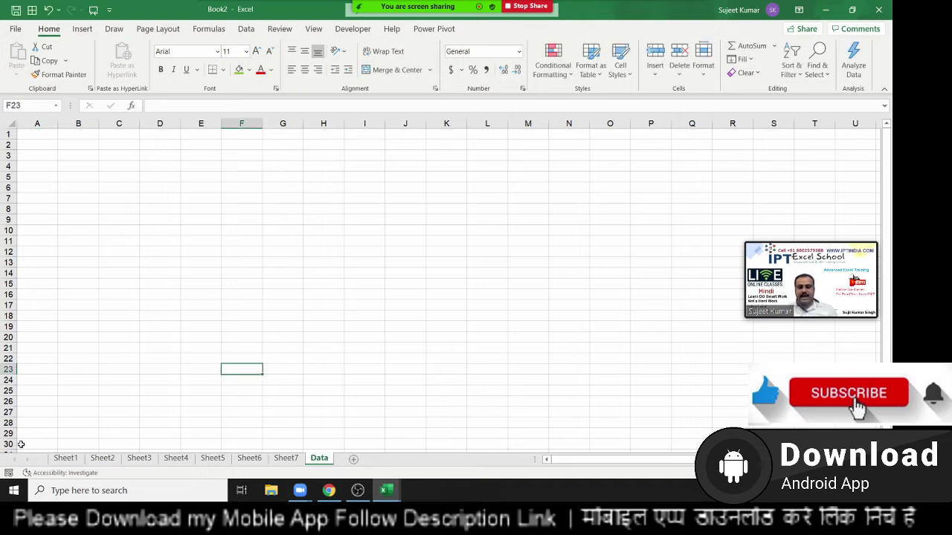
{"action": "left_click", "coordinate": [102, 459]}
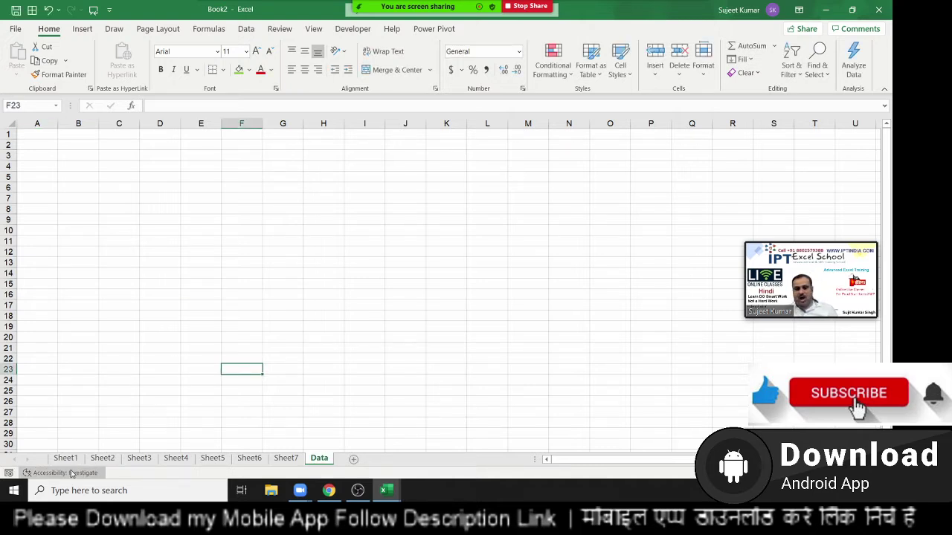
{"action": "left_click", "coordinate": [65, 458]}
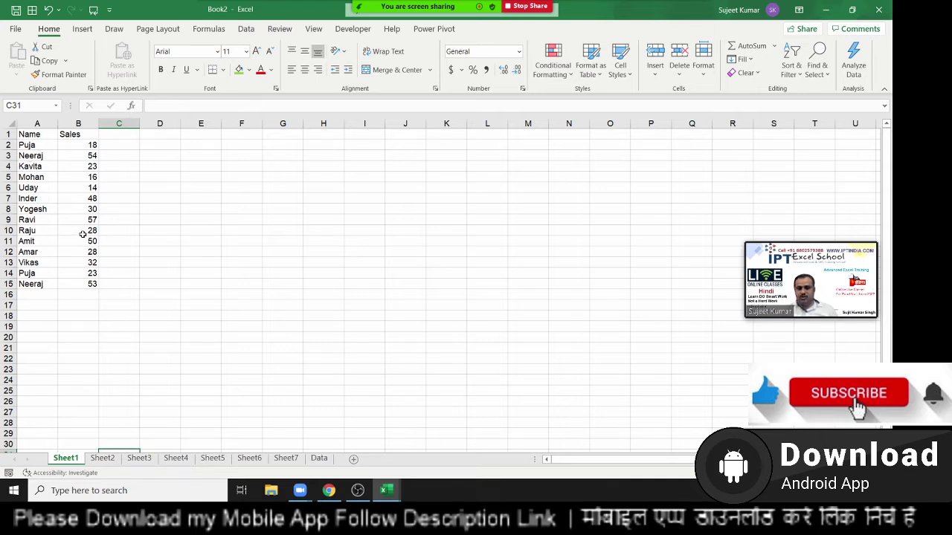
{"action": "left_click_drag", "start_coordinate": [37, 134], "coordinate": [87, 295]}
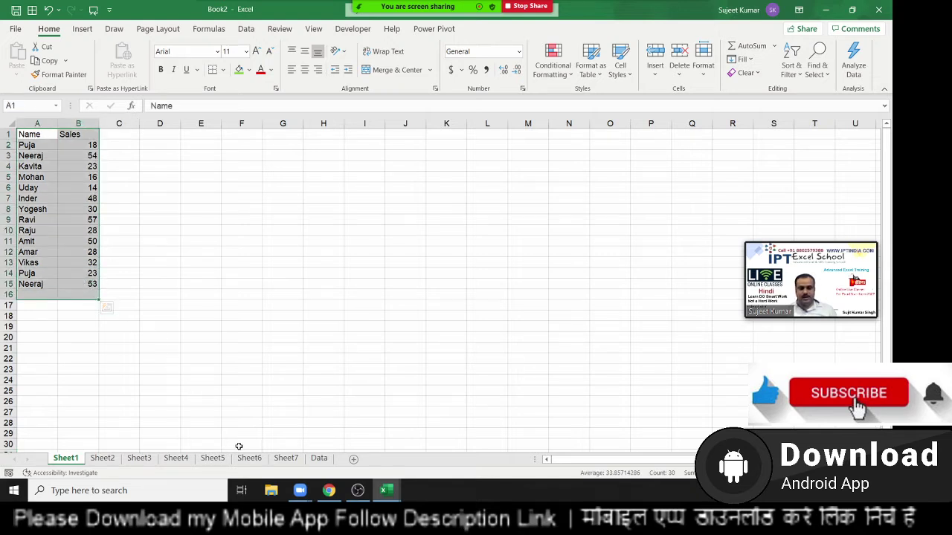
{"action": "key", "text": "ctrl+c"}
{"action": "left_click", "coordinate": [319, 459]}
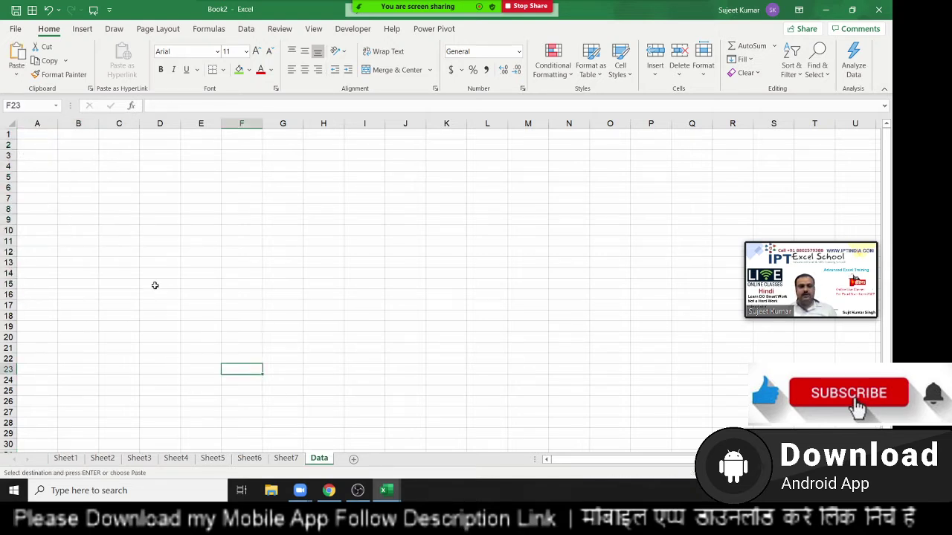
{"action": "left_click", "coordinate": [47, 136]}
{"action": "key", "text": "ctrl+v"}
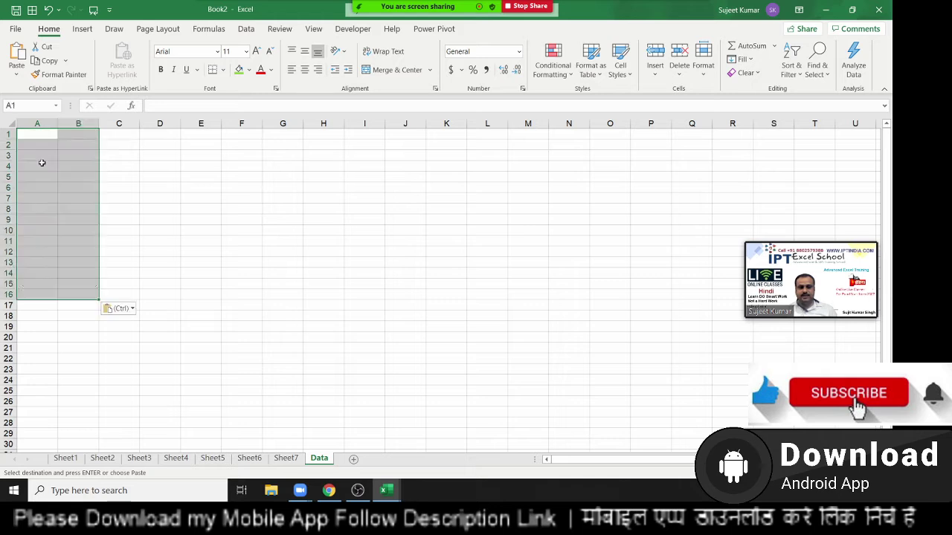
{"action": "left_click", "coordinate": [84, 360]}
- Stack Sheet2's table under it starting at A16, then clear columns A and B
{"action": "left_click", "coordinate": [102, 459]}
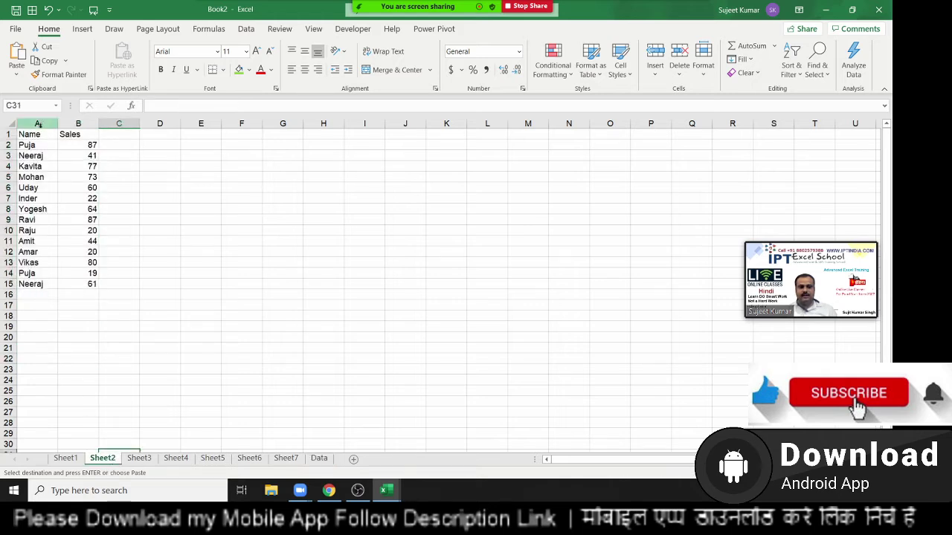
{"action": "mouse_move", "coordinate": [37, 135]}
{"action": "left_mouse_down"}
{"action": "mouse_move", "coordinate": [68, 181]}
{"action": "mouse_move", "coordinate": [91, 285]}
{"action": "left_mouse_up"}
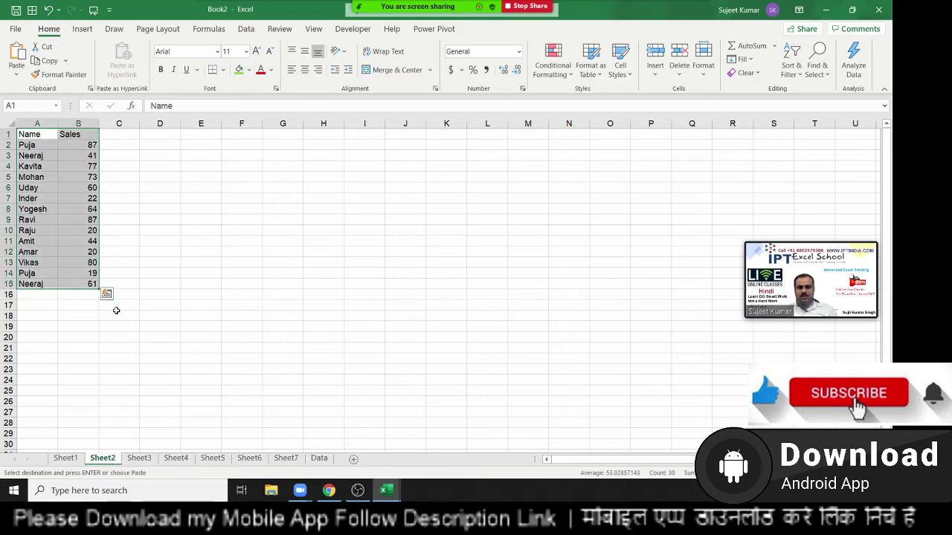
{"action": "key", "text": "ctrl+c"}
{"action": "left_click", "coordinate": [319, 458]}
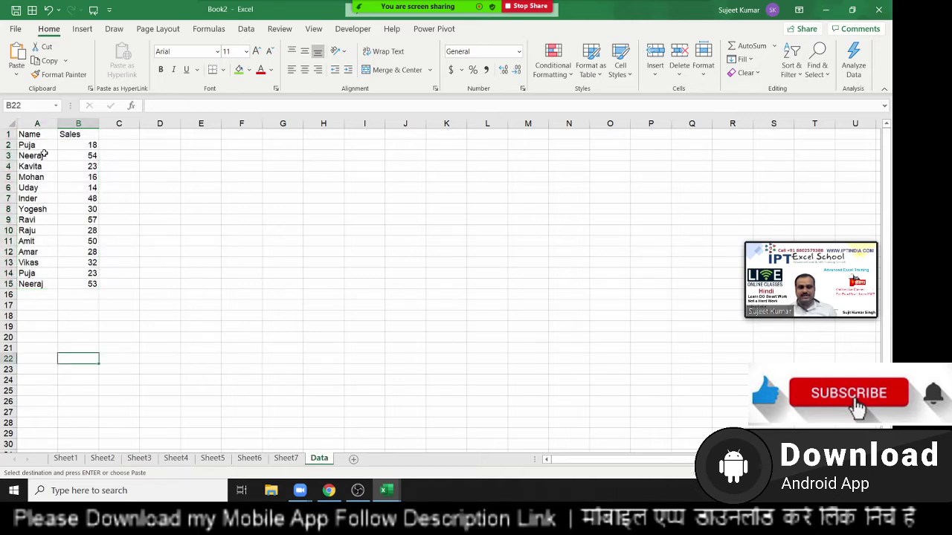
{"action": "left_click", "coordinate": [22, 125]}
{"action": "key", "text": "Down"}
{"action": "key", "text": "ctrl+Down"}
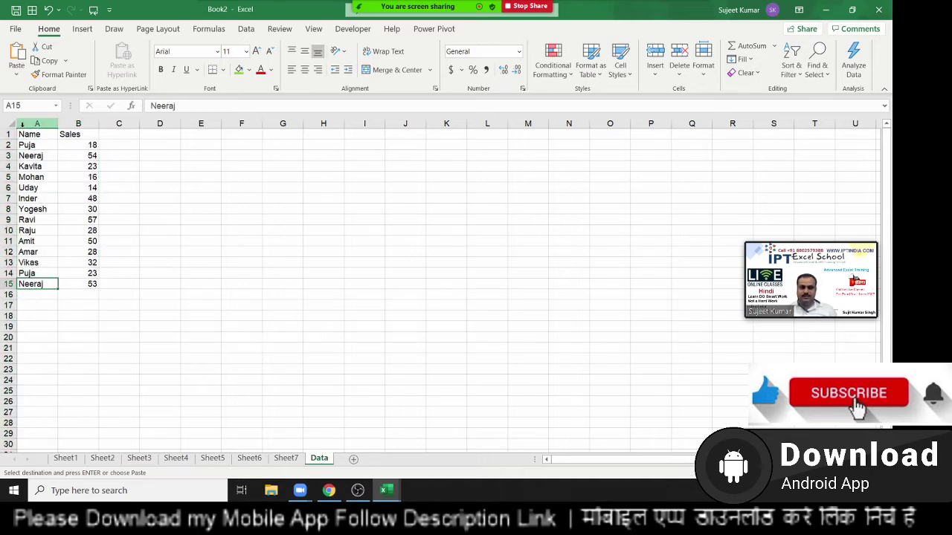
{"action": "key", "text": "Down"}
{"action": "key", "text": "ctrl+v"}
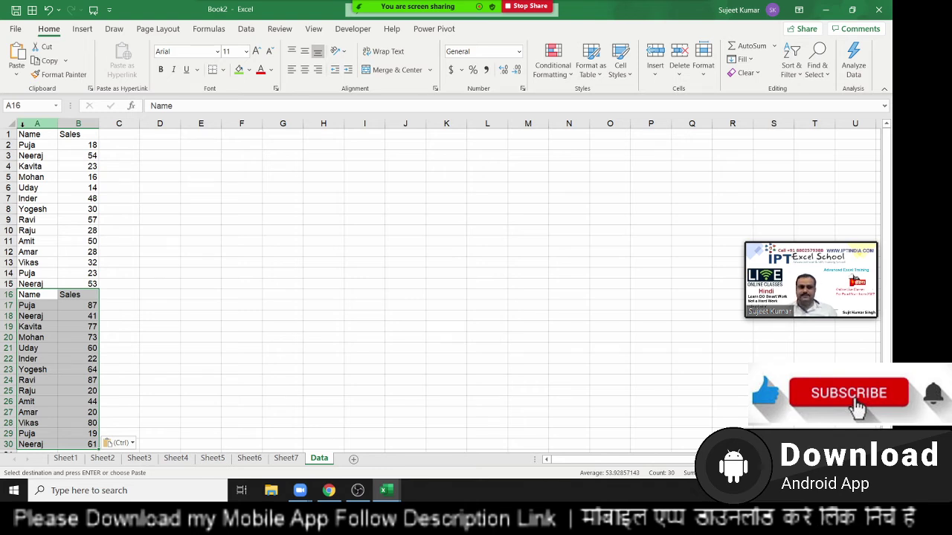
{"action": "left_click_drag", "start_coordinate": [39, 124], "coordinate": [78, 124]}
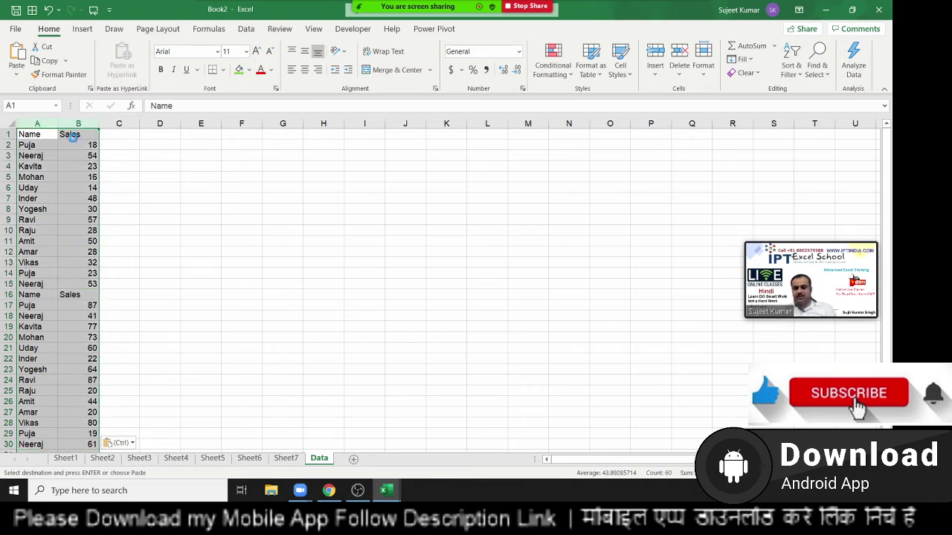
{"action": "key", "text": "Delete"}
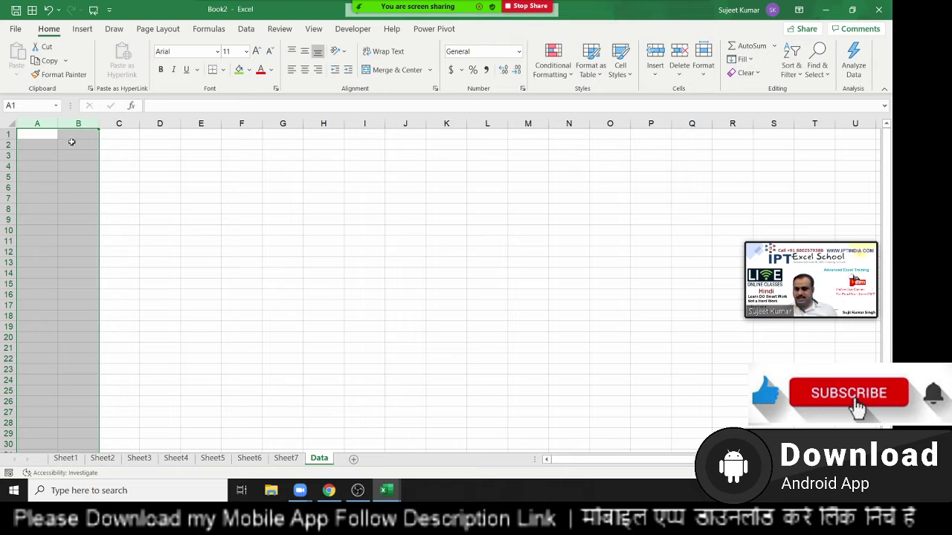
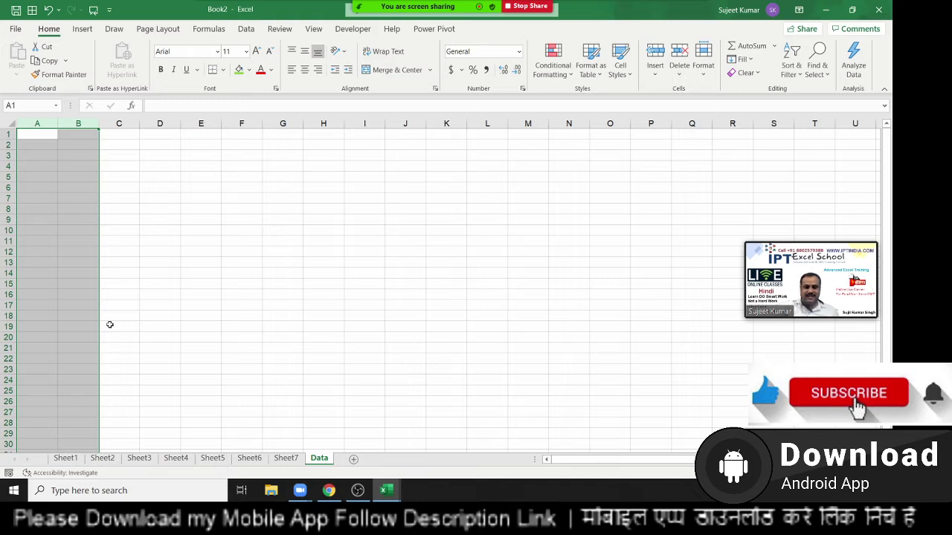
- Show the Office Clipboard pane and copy Sheet1's Name/Sales table A1:B15
{"action": "left_click", "coordinate": [65, 459]}
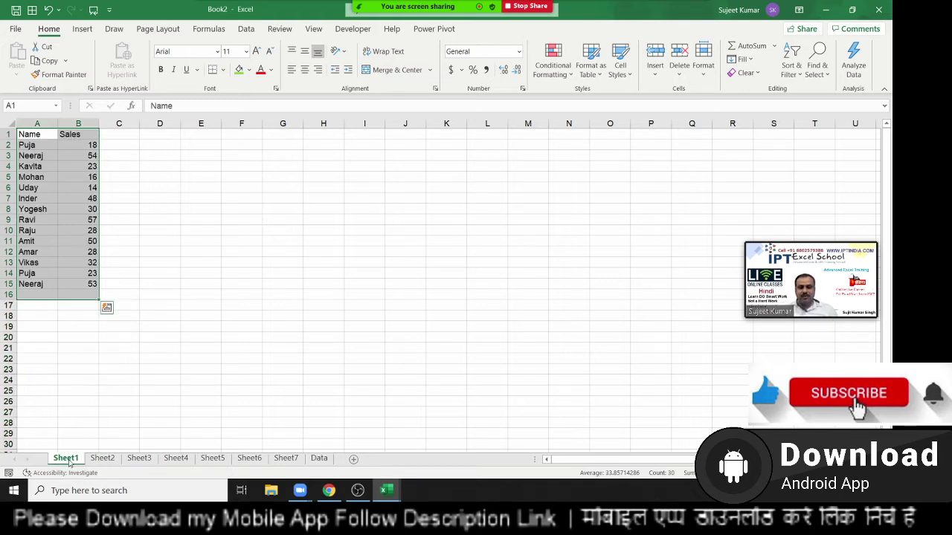
{"action": "left_click", "coordinate": [66, 177]}
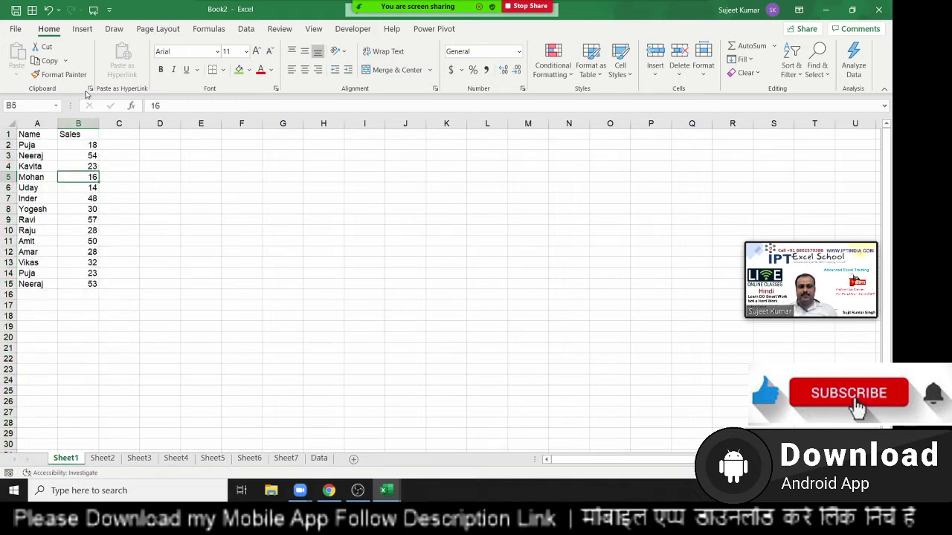
{"action": "left_click", "coordinate": [90, 88]}
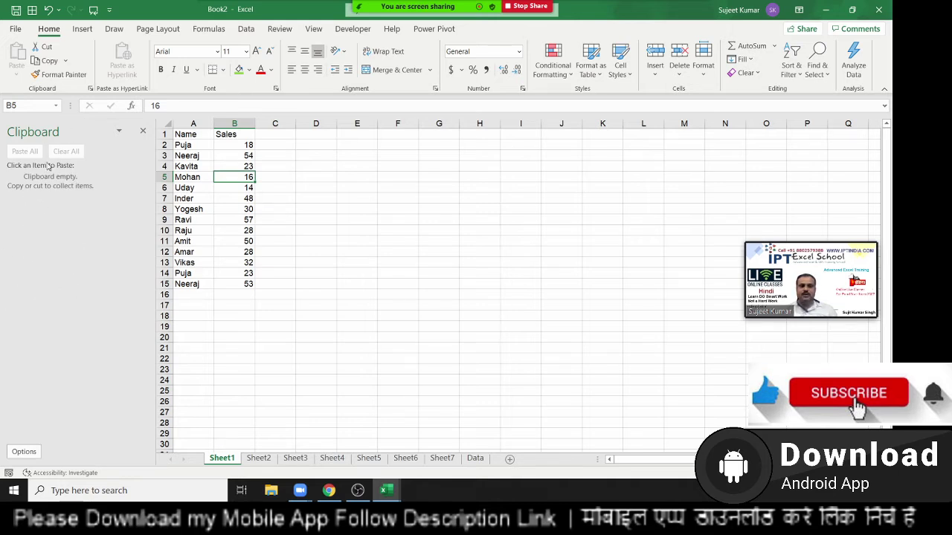
{"action": "left_click", "coordinate": [215, 165]}
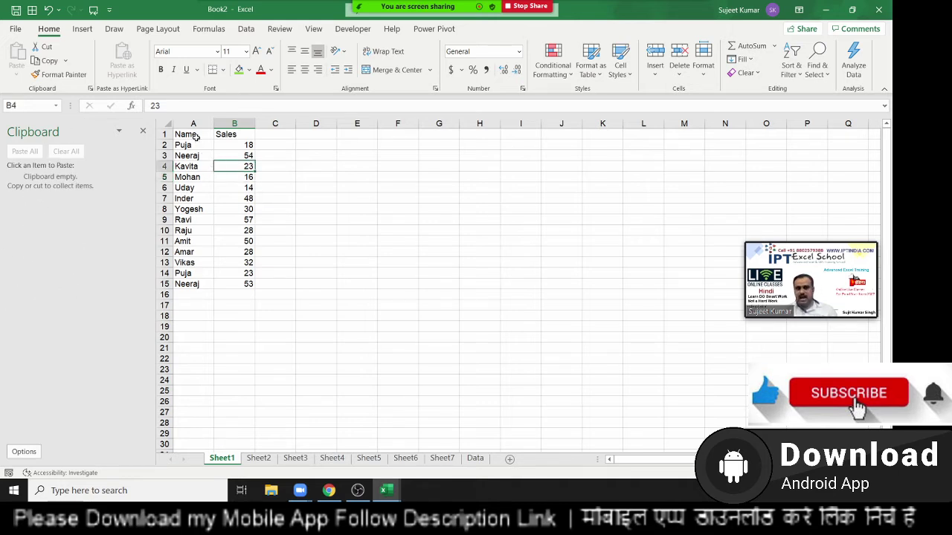
{"action": "left_click", "coordinate": [195, 138]}
{"action": "key", "text": "ctrl+shift+Down"}
{"action": "key", "text": "ctrl+shift+Right"}
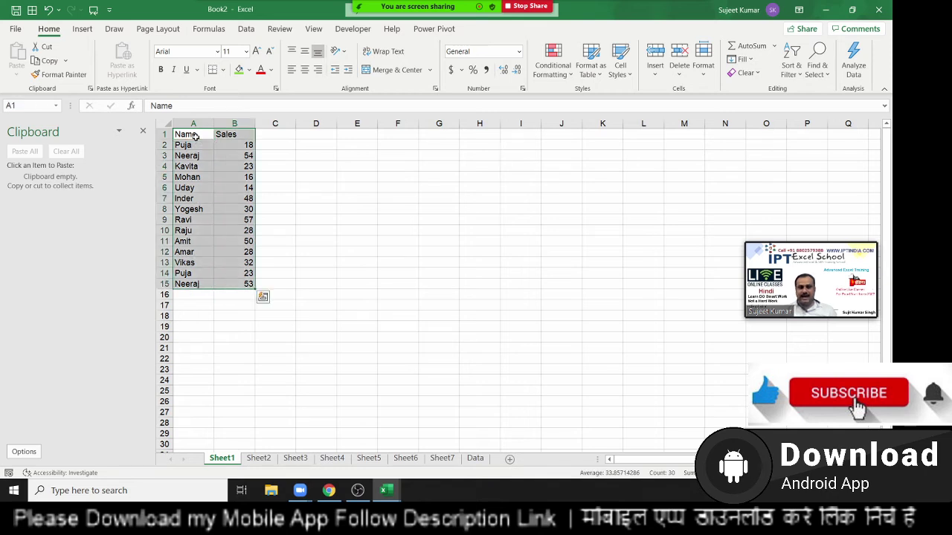
{"action": "key", "text": "ctrl+c"}
- Copy the Name/Sales tables from Sheet2, Sheet3 and Sheet4 to the clipboard
{"action": "left_click", "coordinate": [259, 458]}
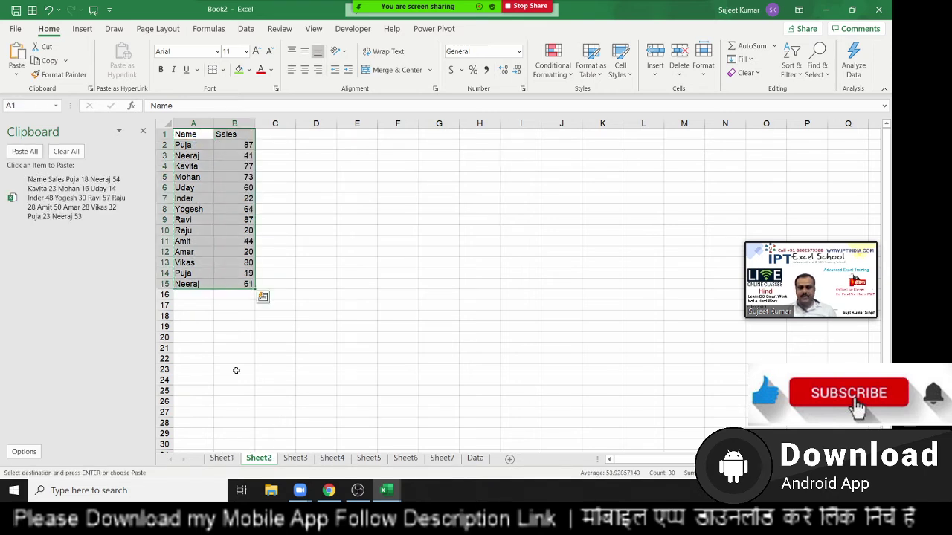
{"action": "key", "text": "ctrl+c"}
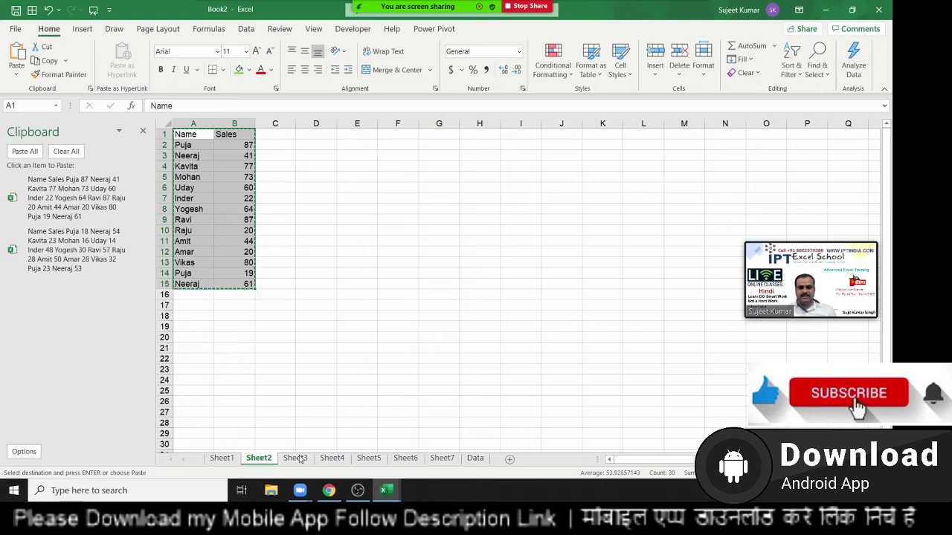
{"action": "left_click", "coordinate": [300, 459]}
{"action": "left_click", "coordinate": [200, 138]}
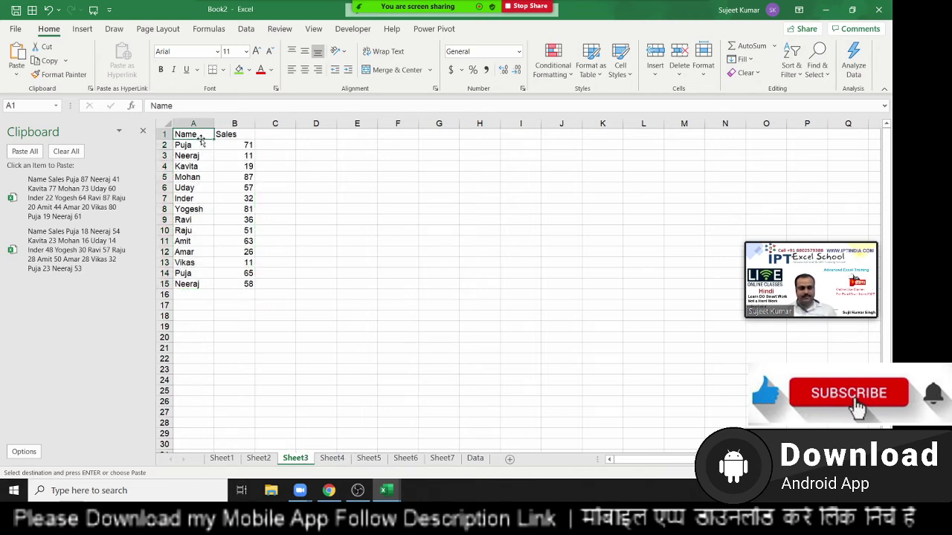
{"action": "key", "text": "ctrl+a"}
{"action": "key", "text": "ctrl+c"}
{"action": "key", "text": "ctrl+Page_Down"}
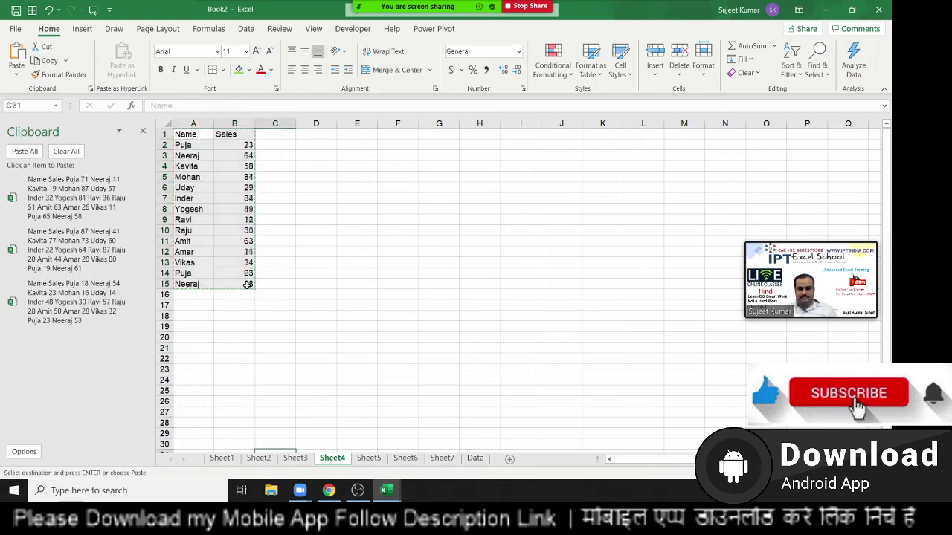
{"action": "left_click", "coordinate": [196, 144]}
{"action": "key", "text": "ctrl+a"}
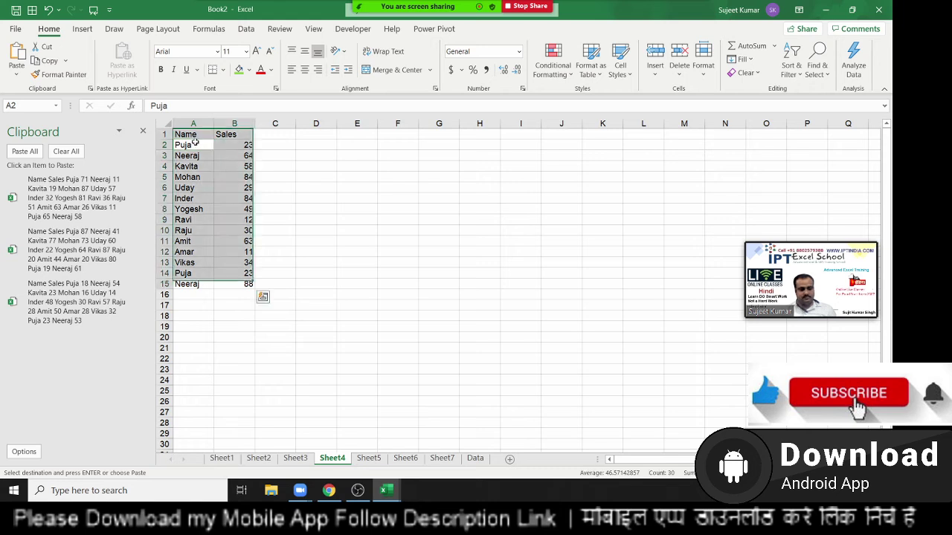
{"action": "key", "text": "ctrl+c"}
- Copy the Name/Sales tables from Sheet5, Sheet6 and Sheet7 to the clipboard
{"action": "left_click", "coordinate": [369, 458]}
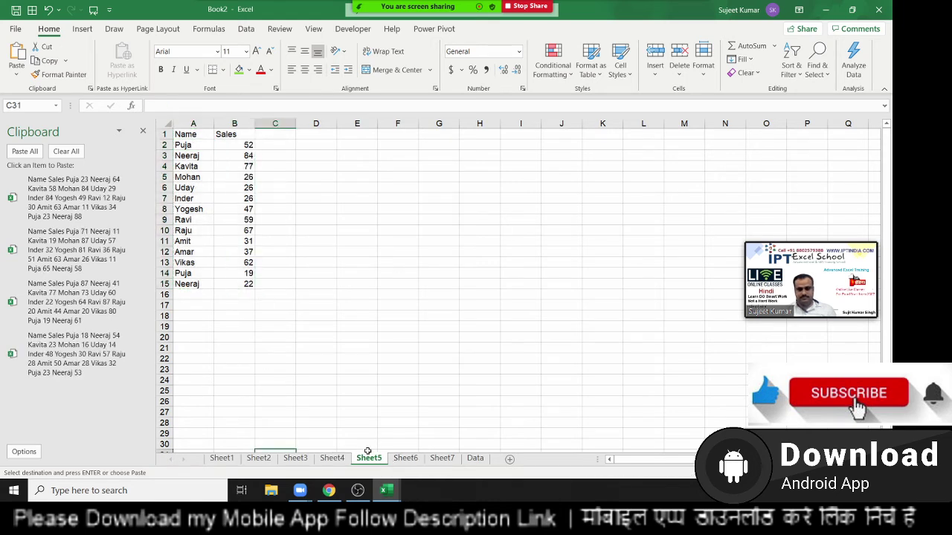
{"action": "left_click", "coordinate": [200, 169]}
{"action": "key", "text": "ctrl+a"}
{"action": "key", "text": "ctrl+c"}
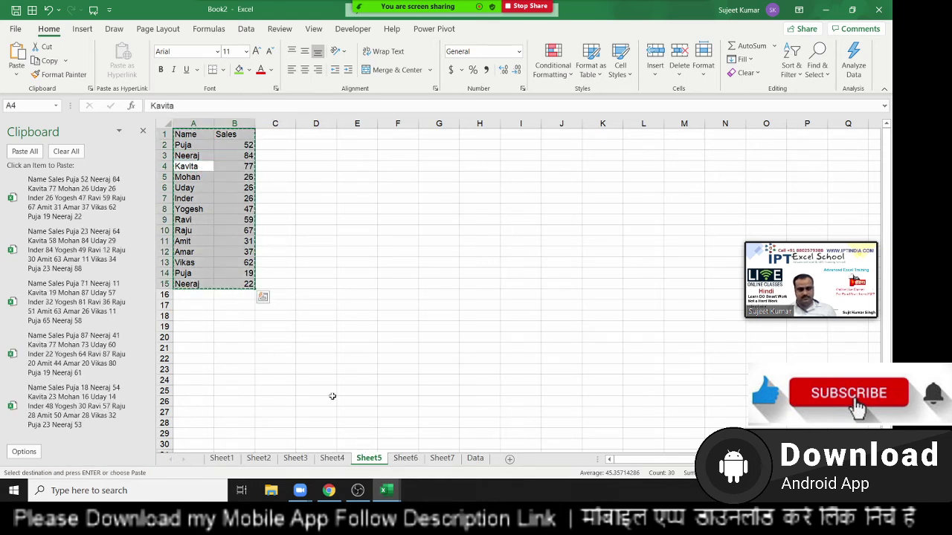
{"action": "left_click", "coordinate": [405, 458]}
{"action": "left_click", "coordinate": [202, 167]}
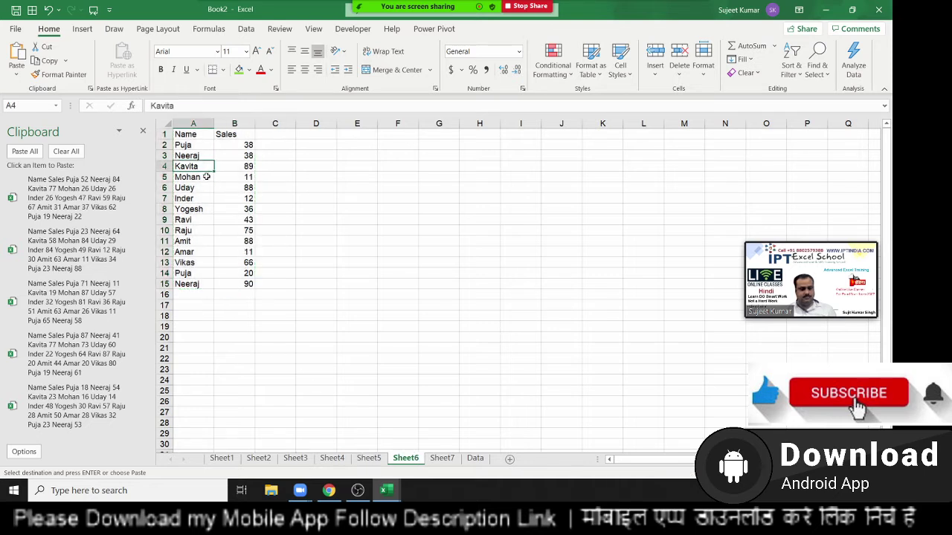
{"action": "key", "text": "ctrl+a"}
{"action": "key", "text": "ctrl+c"}
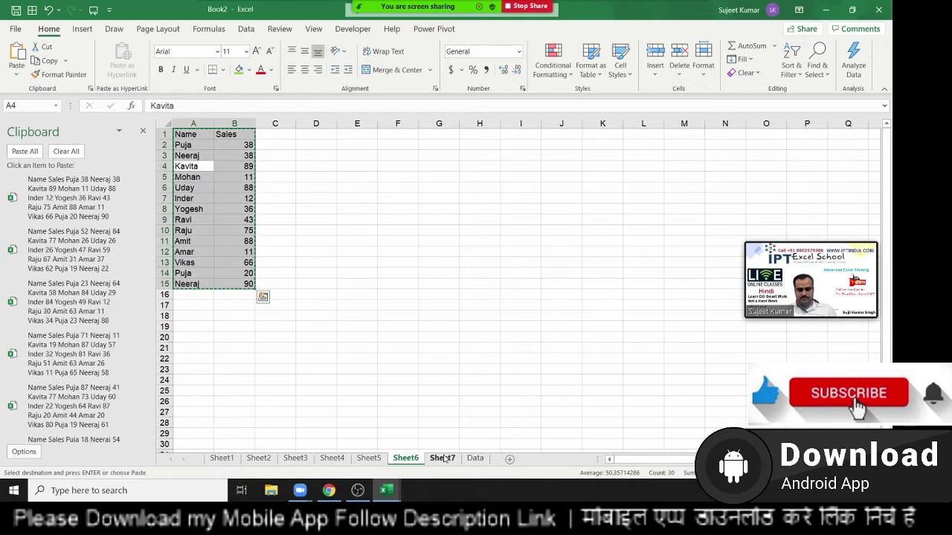
{"action": "left_click", "coordinate": [439, 451]}
{"action": "left_click", "coordinate": [444, 459]}
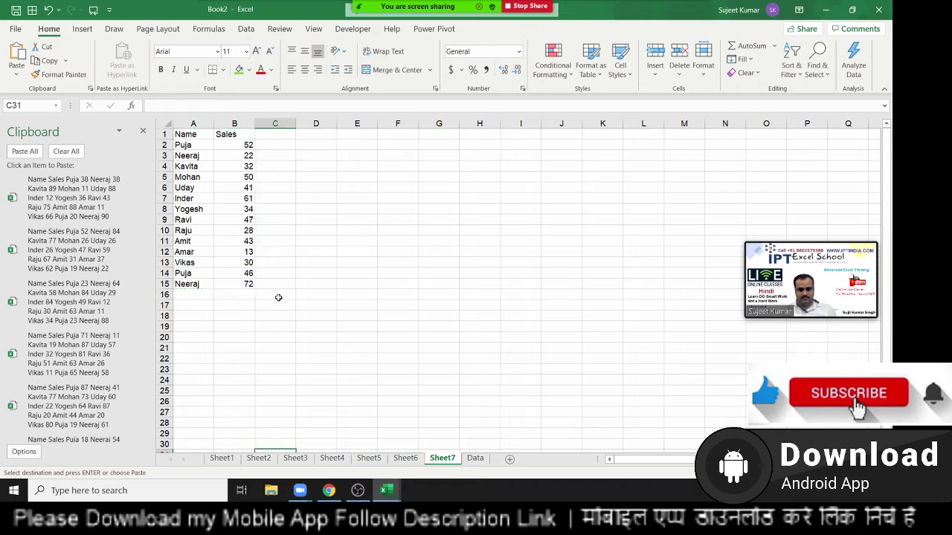
{"action": "left_click", "coordinate": [203, 167]}
{"action": "key", "text": "ctrl+a"}
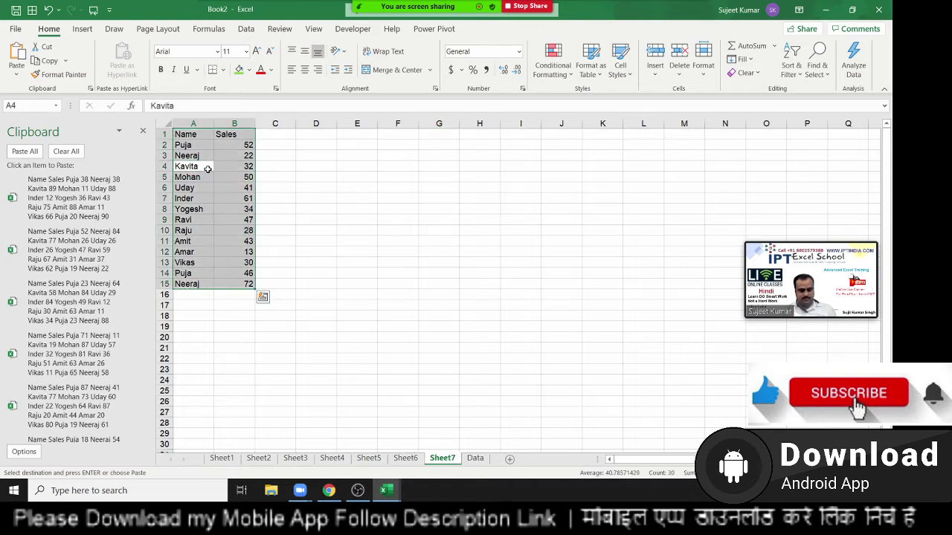
{"action": "key", "text": "ctrl+c"}
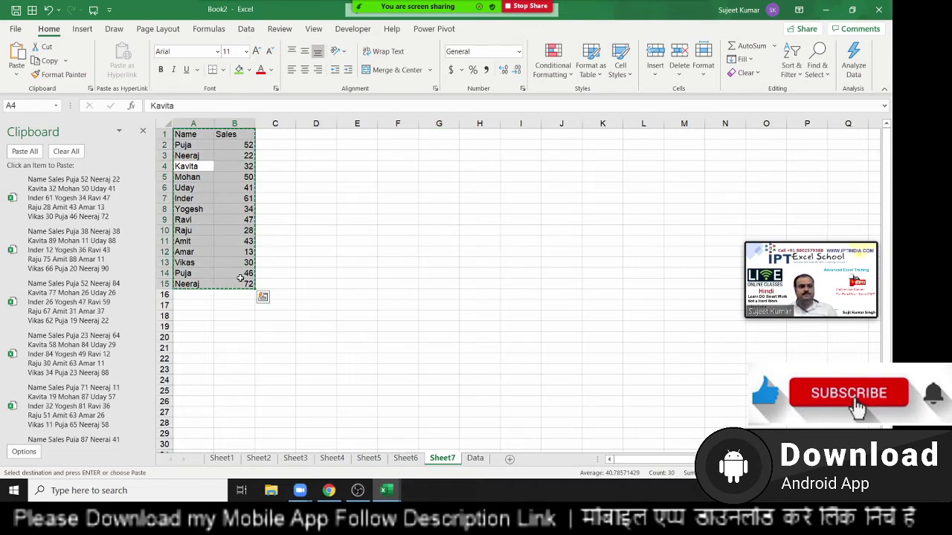
- Deselect the Sheet7 table and switch to the empty Data sheet
{"action": "left_click", "coordinate": [217, 231]}
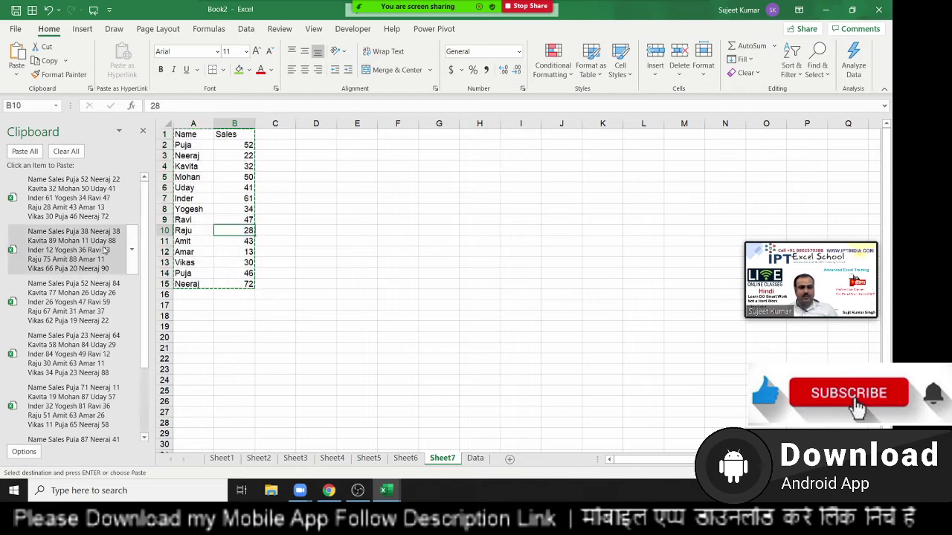
{"action": "mouse_move", "coordinate": [75, 270]}
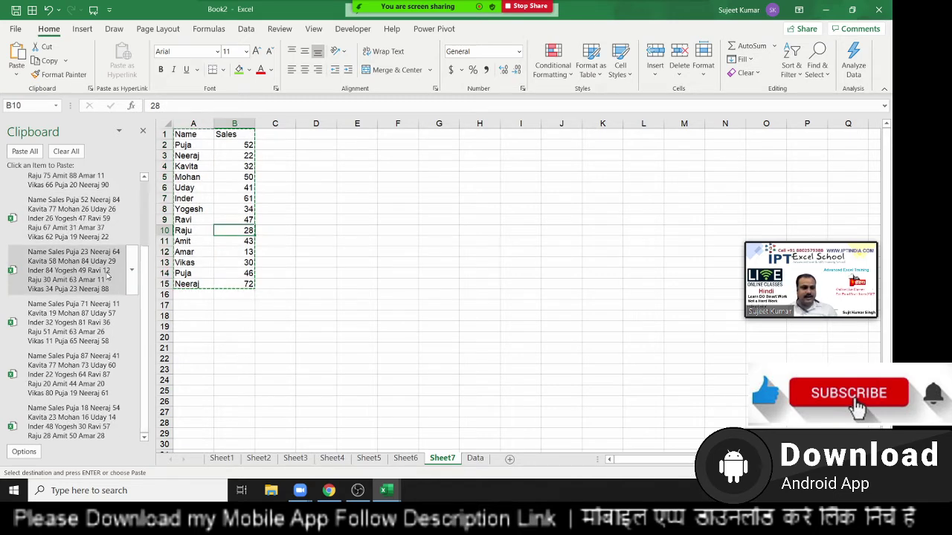
{"action": "scroll", "coordinate": [112, 274], "scroll_direction": "down", "scroll_amount": 2}
{"action": "scroll", "coordinate": [112, 274], "scroll_direction": "up", "scroll_amount": 2}
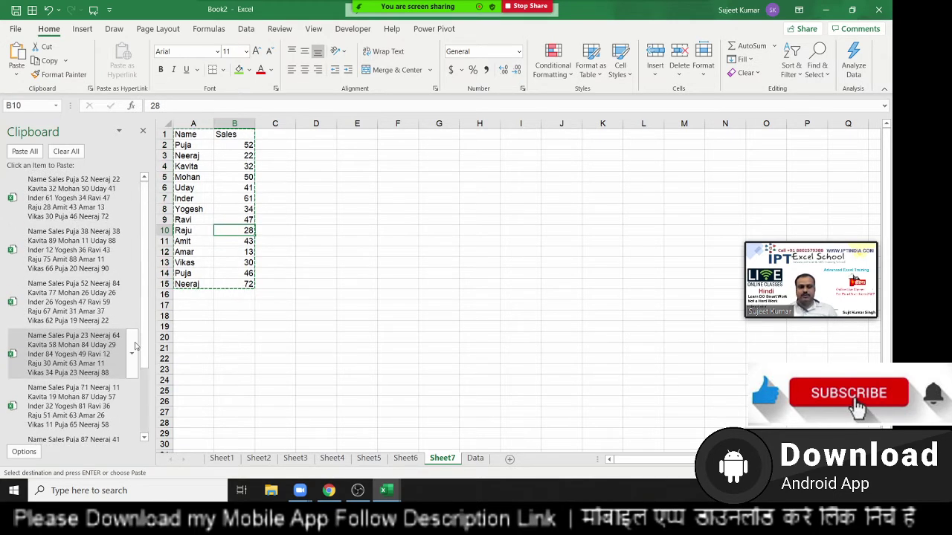
{"action": "left_click", "coordinate": [476, 459]}
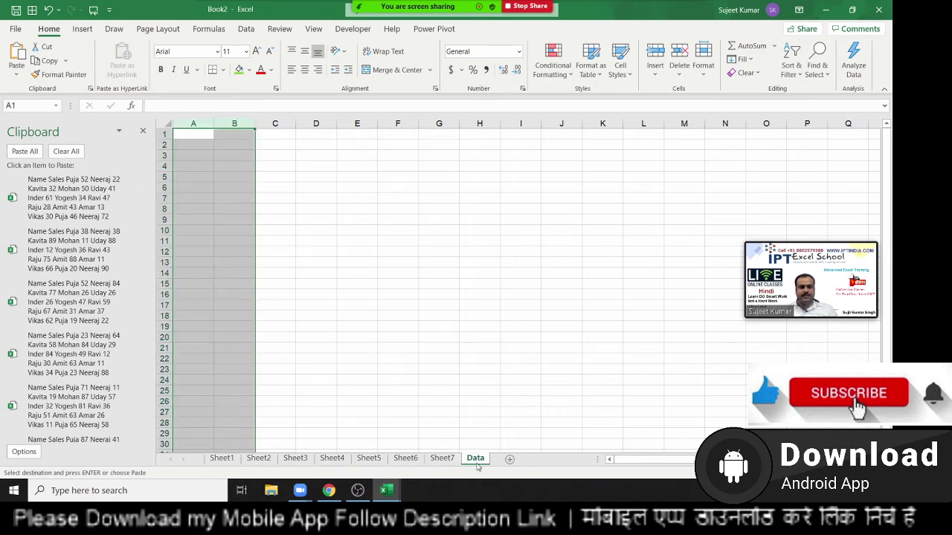
- Paste all seven collected tables into the Data sheet at A1, then clear and close the Office Clipboard
{"action": "left_click", "coordinate": [199, 136]}
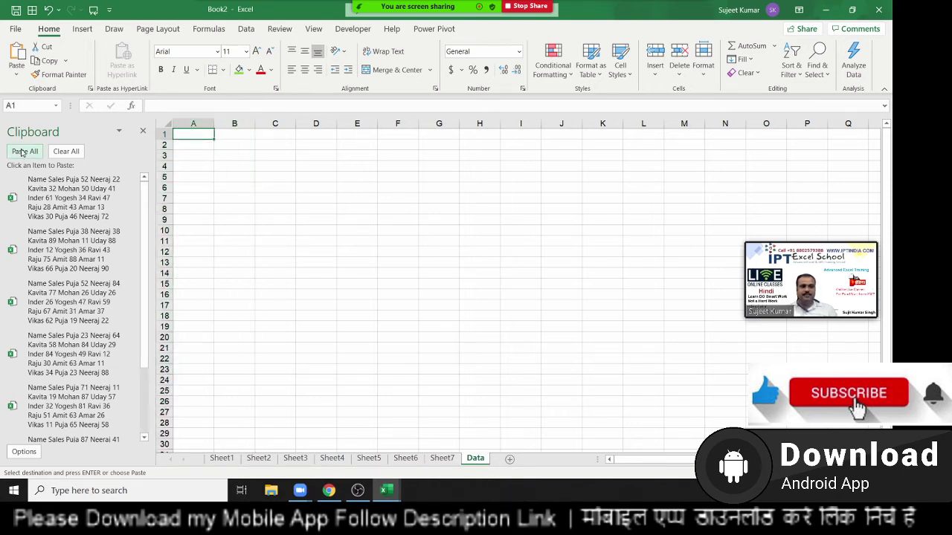
{"action": "left_click", "coordinate": [23, 152]}
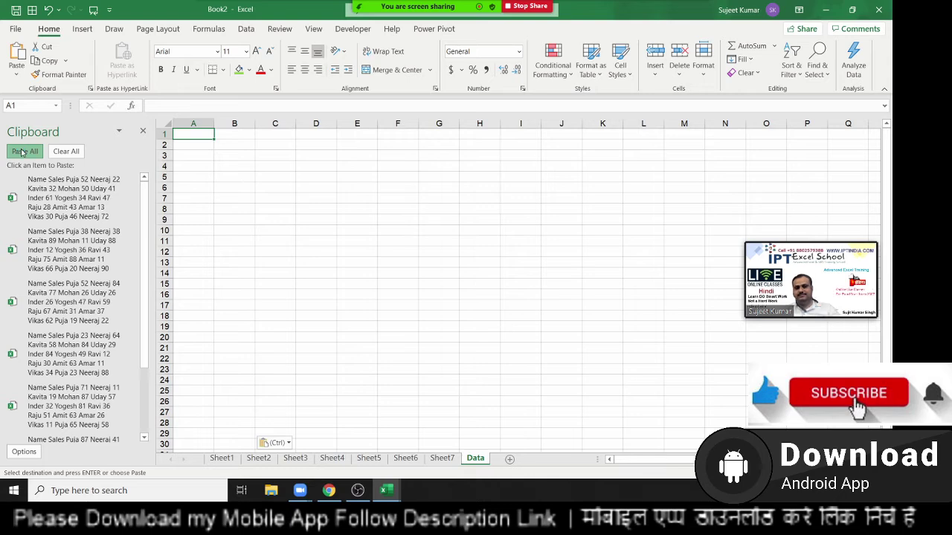
{"action": "scroll", "coordinate": [247, 268], "scroll_direction": "down", "scroll_amount": 3}
{"action": "scroll", "coordinate": [247, 268], "scroll_direction": "up", "scroll_amount": 4}
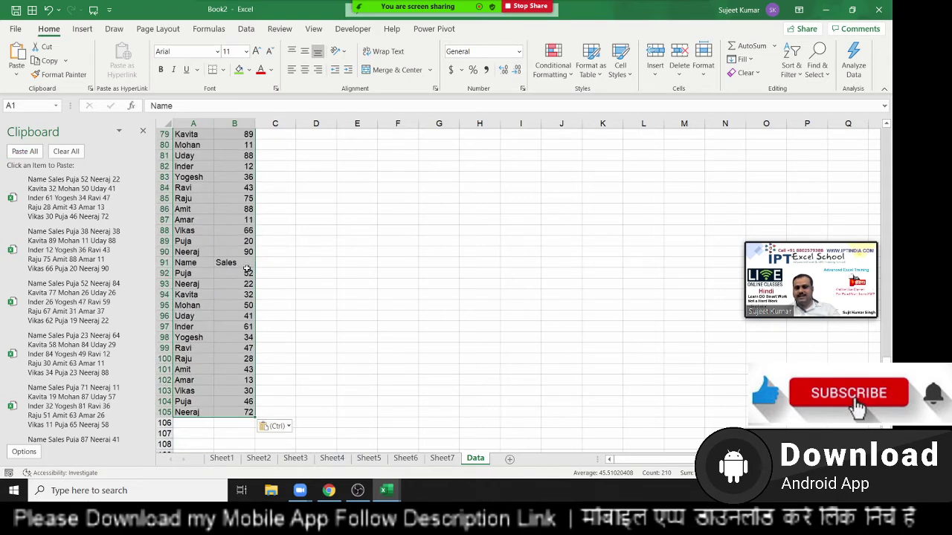
{"action": "scroll", "coordinate": [247, 268], "scroll_direction": "up", "scroll_amount": 3}
{"action": "scroll", "coordinate": [248, 269], "scroll_direction": "up", "scroll_amount": 6}
{"action": "scroll", "coordinate": [248, 268], "scroll_direction": "up", "scroll_amount": 10}
{"action": "scroll", "coordinate": [248, 268], "scroll_direction": "up", "scroll_amount": 4}
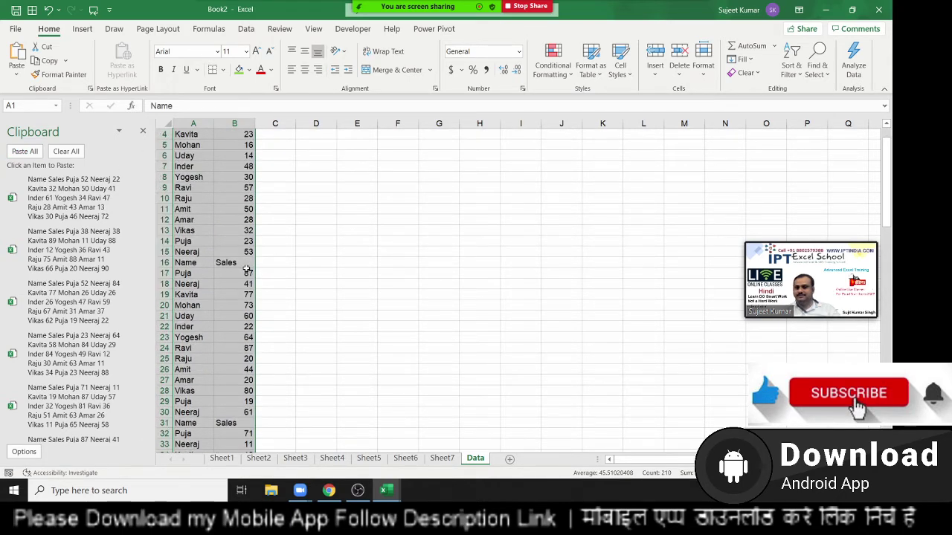
{"action": "scroll", "coordinate": [248, 268], "scroll_direction": "up", "scroll_amount": 1}
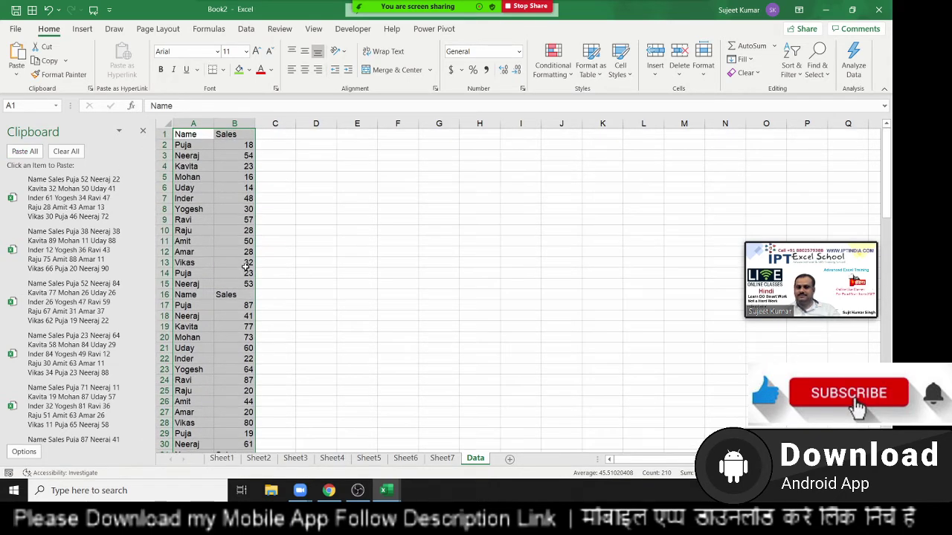
{"action": "left_click", "coordinate": [59, 151]}
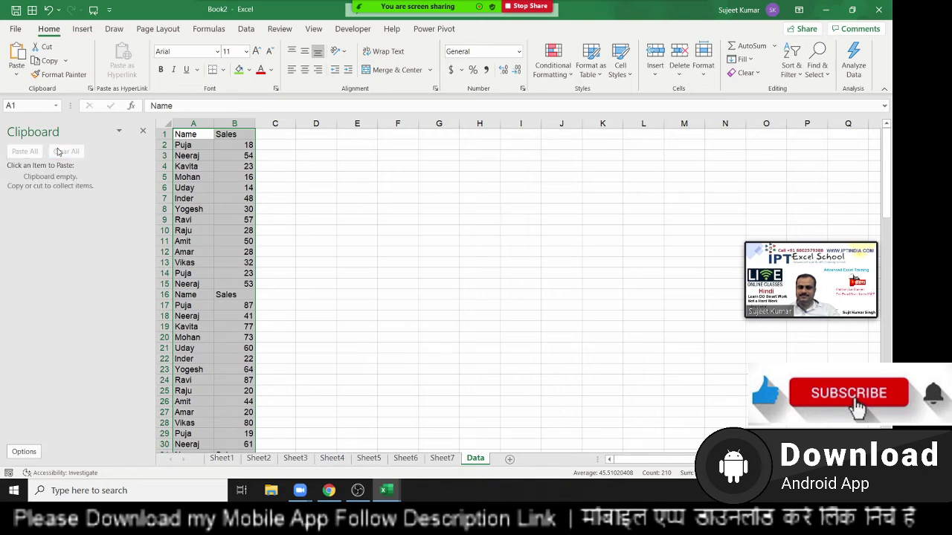
{"action": "left_click", "coordinate": [144, 133]}
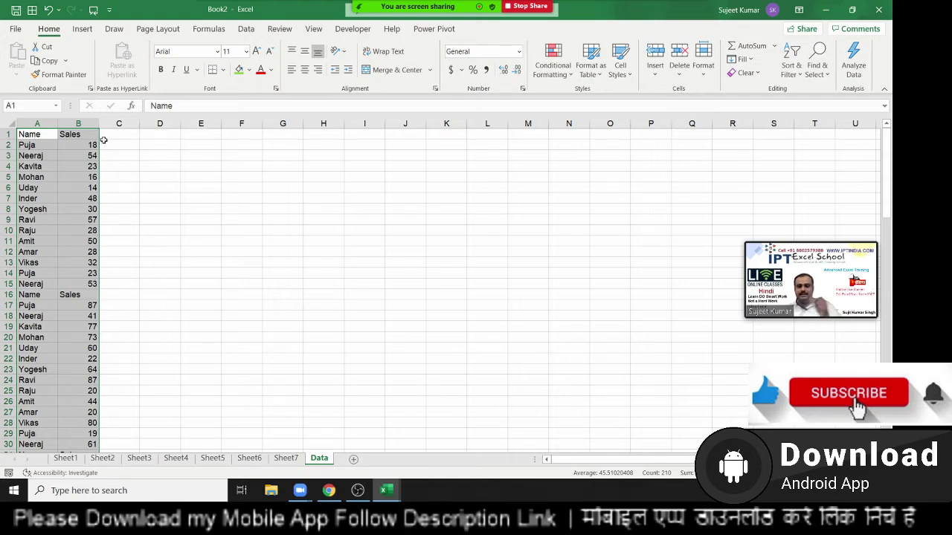
- In a new Chrome tab, go to Google and search for a person's name
{"action": "left_click", "coordinate": [321, 197]}
{"action": "left_click", "coordinate": [329, 491]}
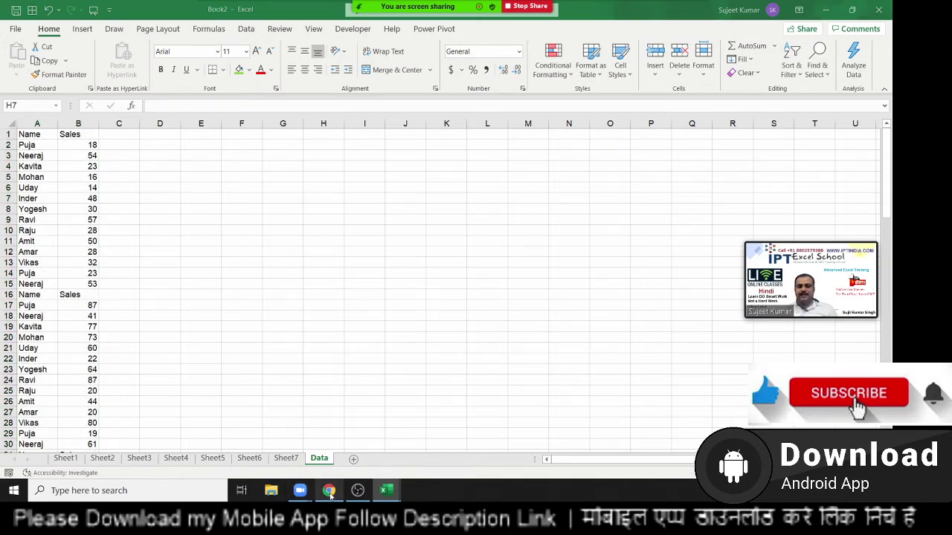
{"action": "left_click", "coordinate": [573, 10]}
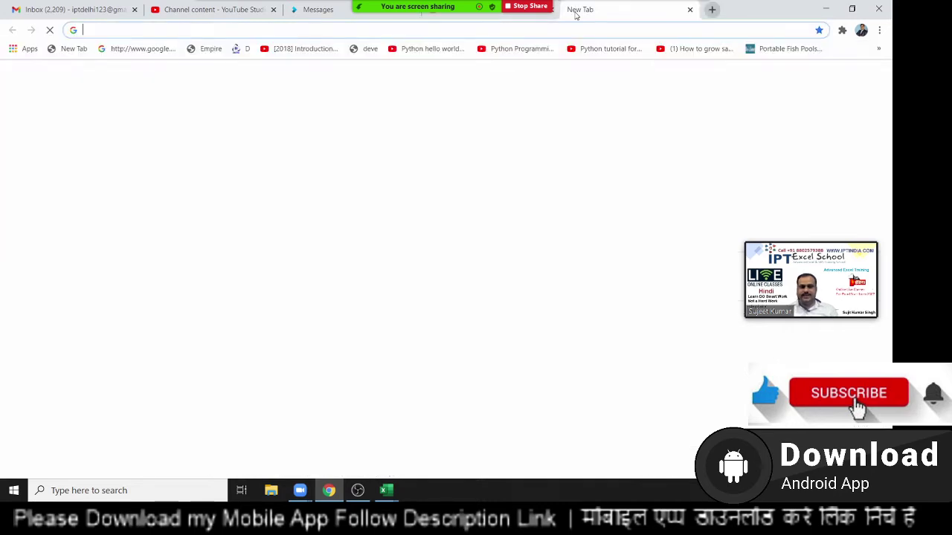
{"action": "type", "text": "goo"}
{"action": "key", "text": "Return"}
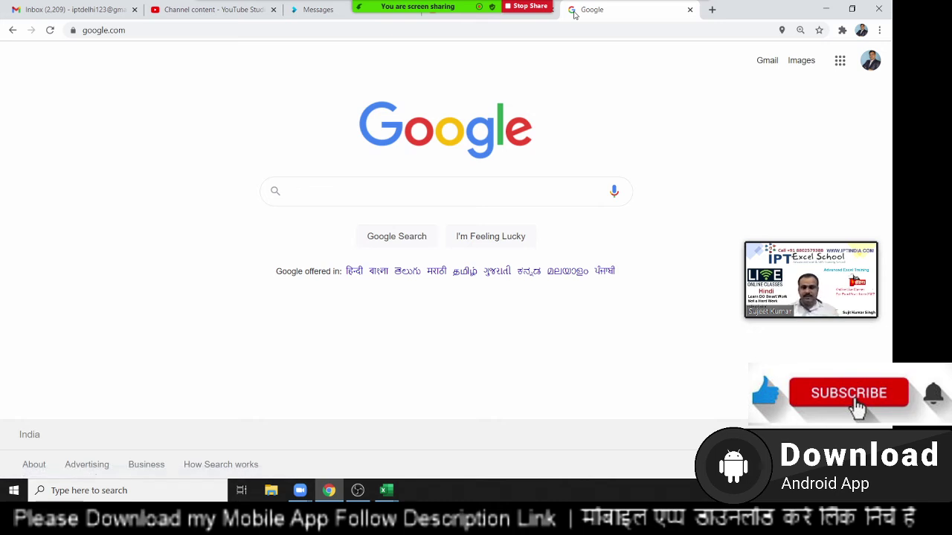
{"action": "type", "text": "s"}
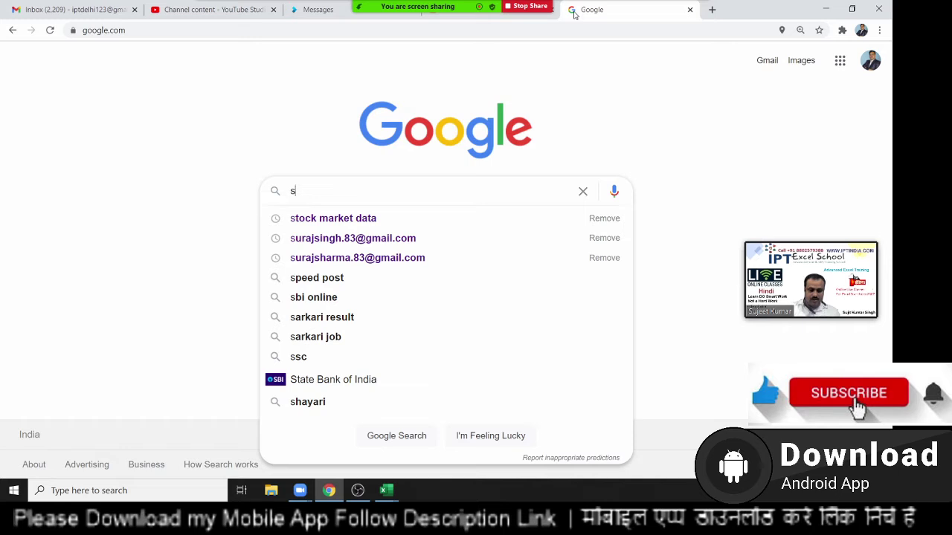
{"action": "type", "text": "udh"}
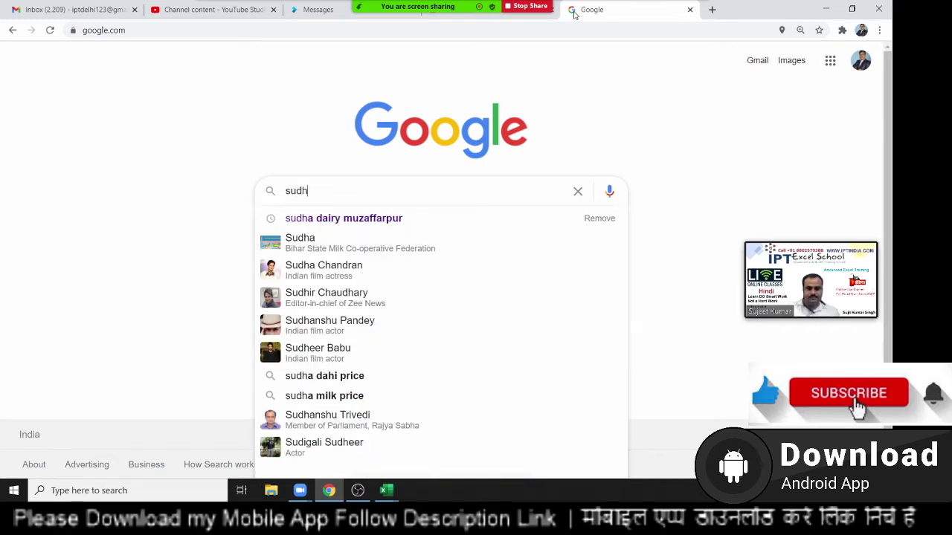
{"action": "type", "text": "ir k"}
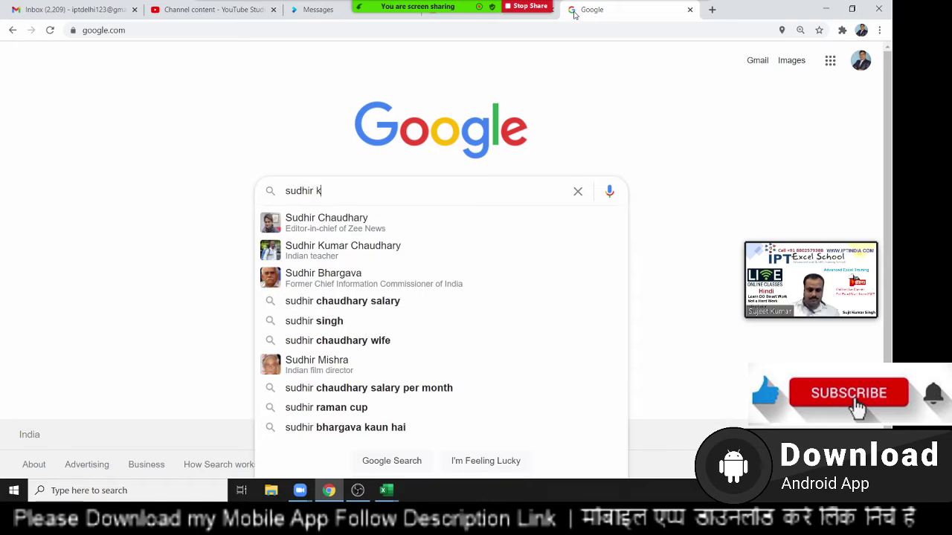
{"action": "type", "text": "umar"}
{"action": "key", "text": "Return"}
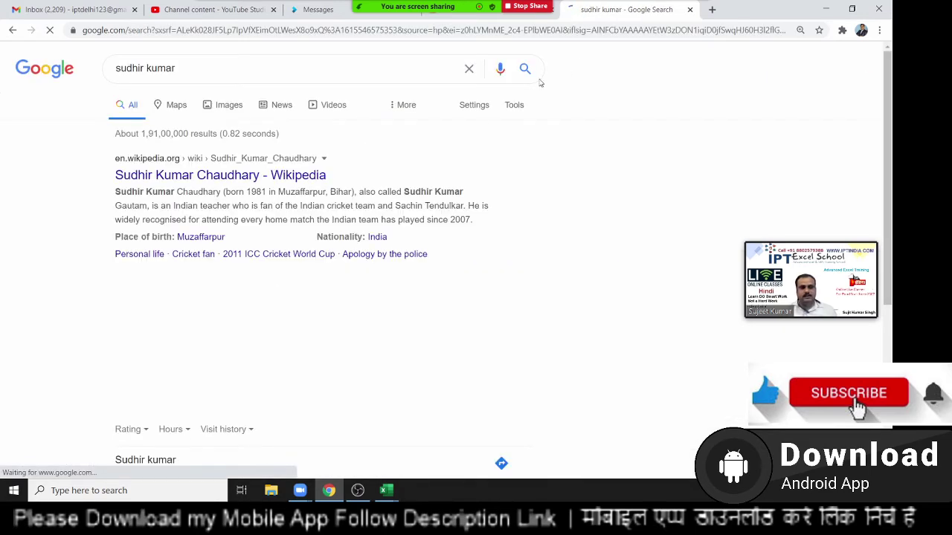
- Scroll down to the Google Scholar result, select its title, and return to Excel
{"action": "scroll", "coordinate": [134, 282], "scroll_direction": "down", "scroll_amount": 3}
{"action": "scroll", "coordinate": [156, 275], "scroll_direction": "down", "scroll_amount": 3}
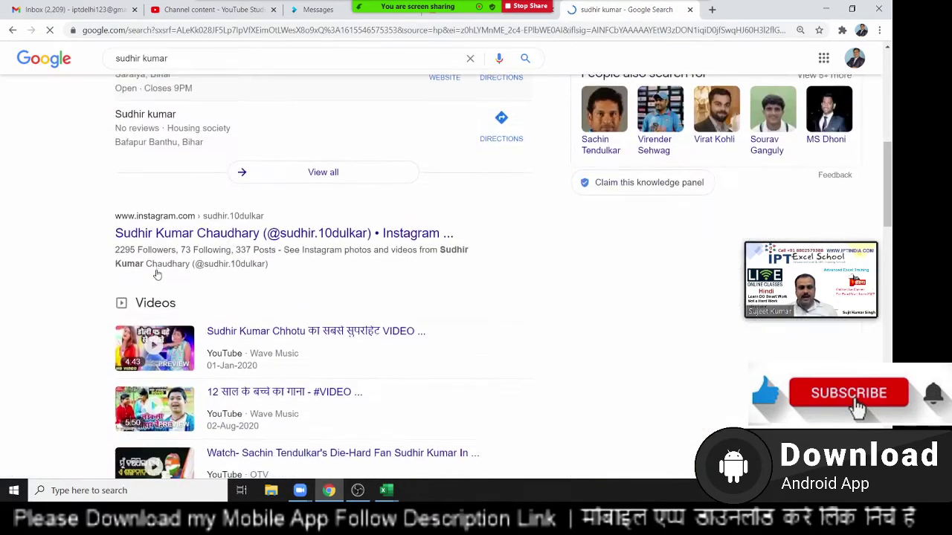
{"action": "scroll", "coordinate": [156, 274], "scroll_direction": "down", "scroll_amount": 3}
{"action": "scroll", "coordinate": [153, 271], "scroll_direction": "down", "scroll_amount": 2}
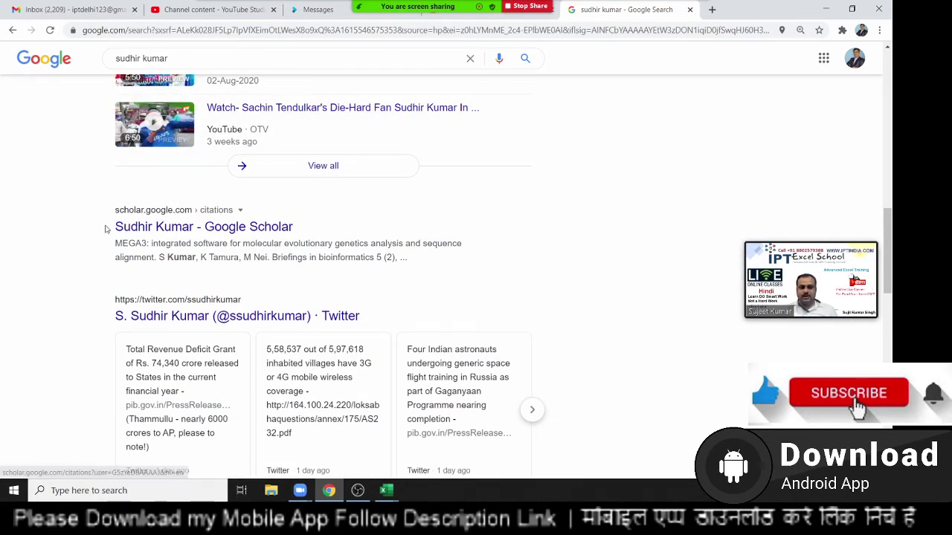
{"action": "left_click_drag", "start_coordinate": [106, 213], "coordinate": [293, 227]}
{"action": "left_click_drag", "start_coordinate": [159, 227], "coordinate": [129, 234]}
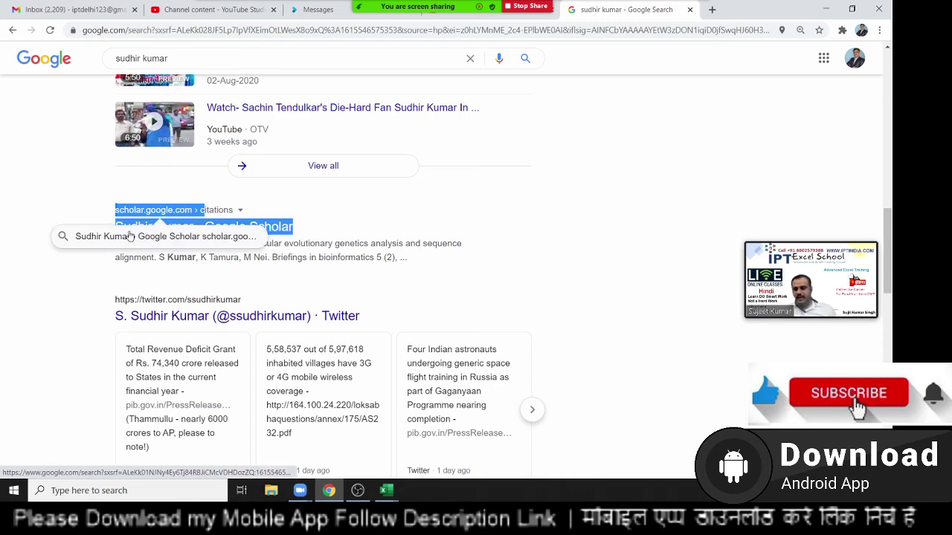
{"action": "key", "text": "alt+Tab"}
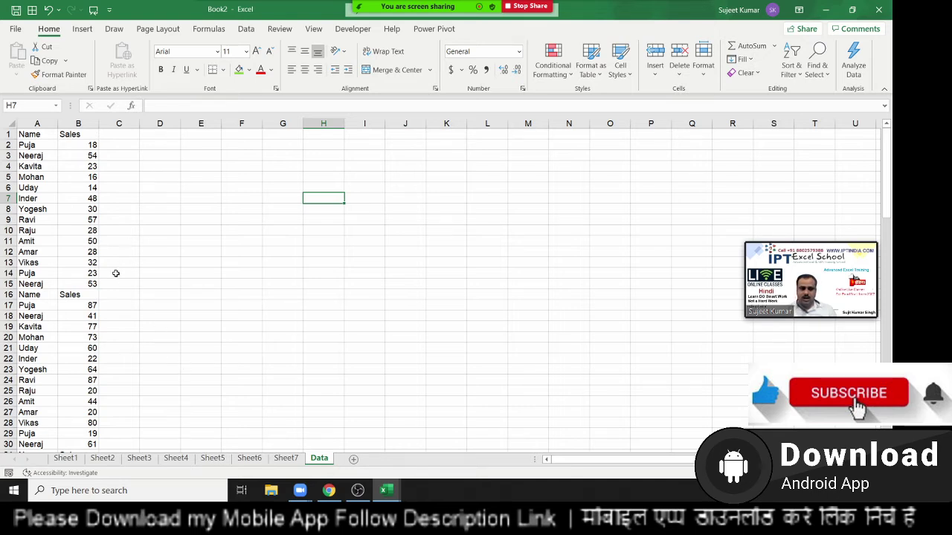
- Clear columns A and B on the Data sheet, open the Office Clipboard, and return to Chrome
{"action": "left_click_drag", "start_coordinate": [37, 124], "coordinate": [96, 124]}
{"action": "key", "text": "Delete"}
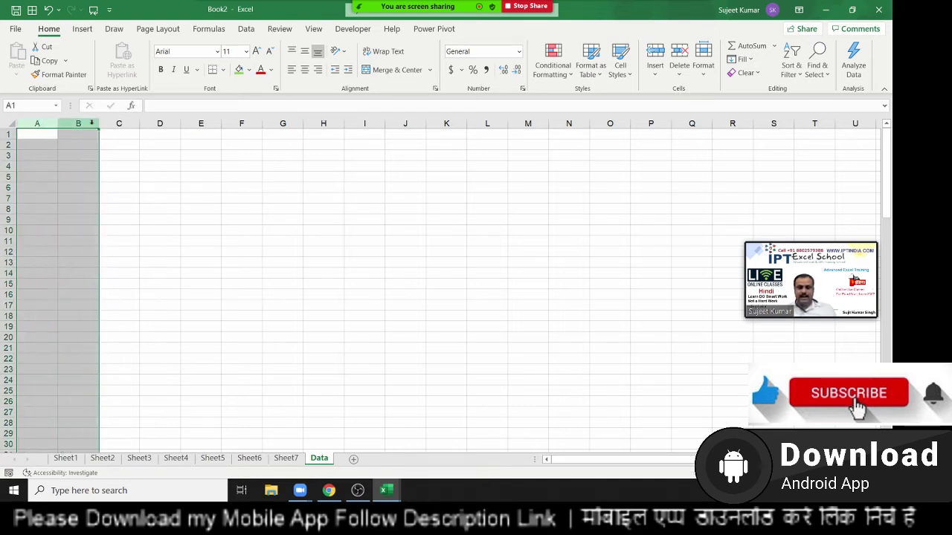
{"action": "left_click", "coordinate": [90, 88]}
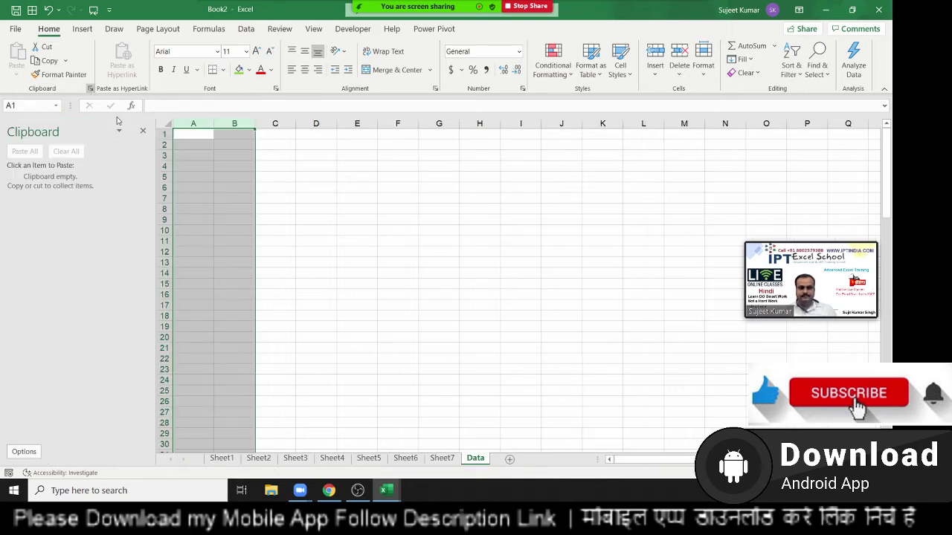
{"action": "left_click", "coordinate": [201, 142]}
{"action": "key", "text": "alt+Tab"}
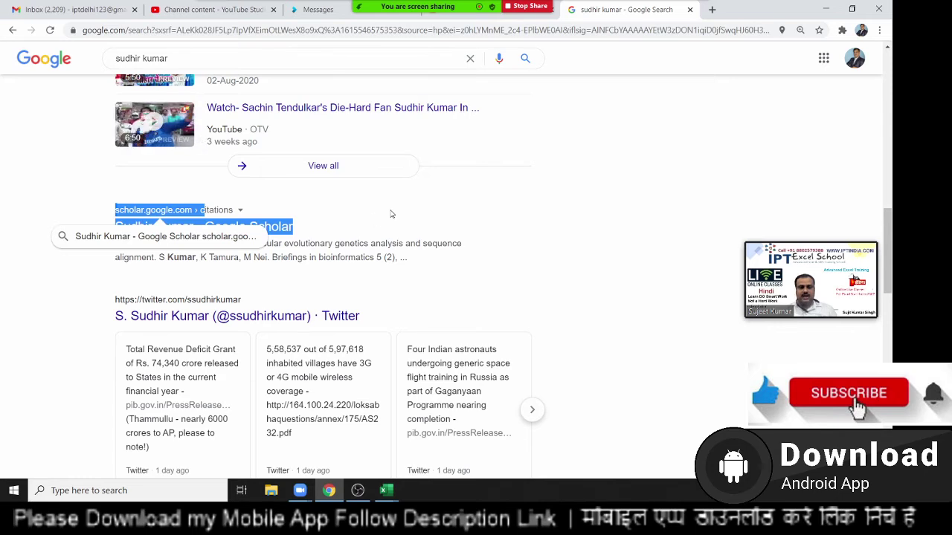
- Copy the Wikipedia and Instagram result titles to the Office Clipboard
{"action": "left_click", "coordinate": [65, 176]}
{"action": "scroll", "coordinate": [63, 175], "scroll_direction": "up", "scroll_amount": 10}
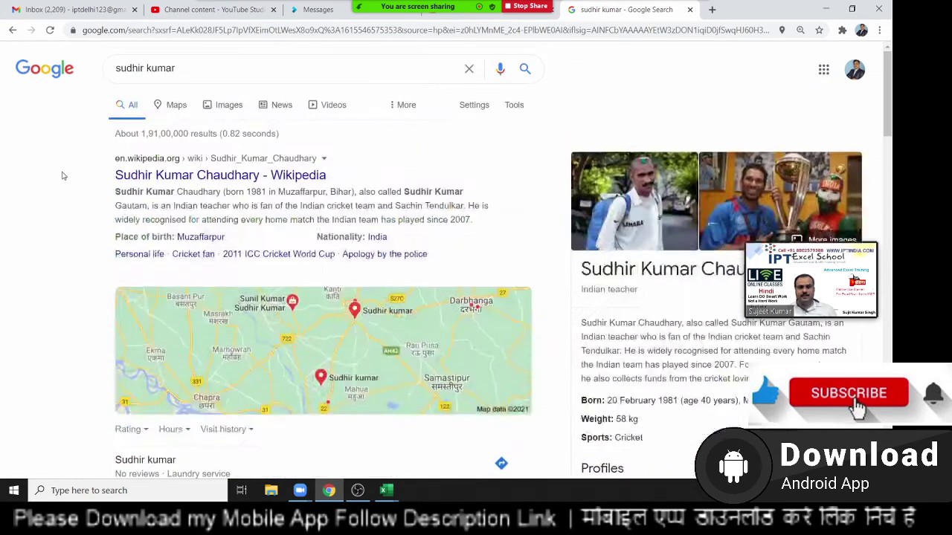
{"action": "left_click_drag", "start_coordinate": [113, 177], "coordinate": [354, 177]}
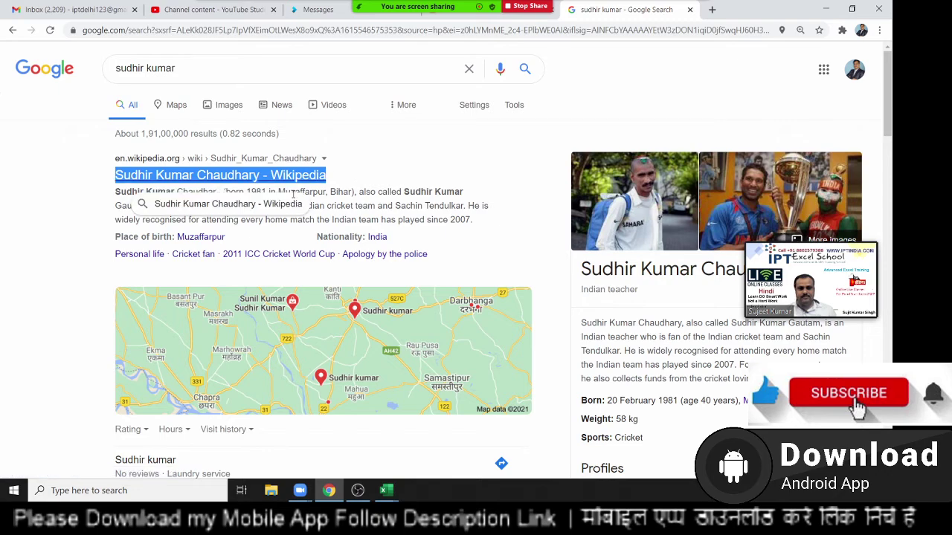
{"action": "scroll", "coordinate": [148, 288], "scroll_direction": "down", "scroll_amount": 2}
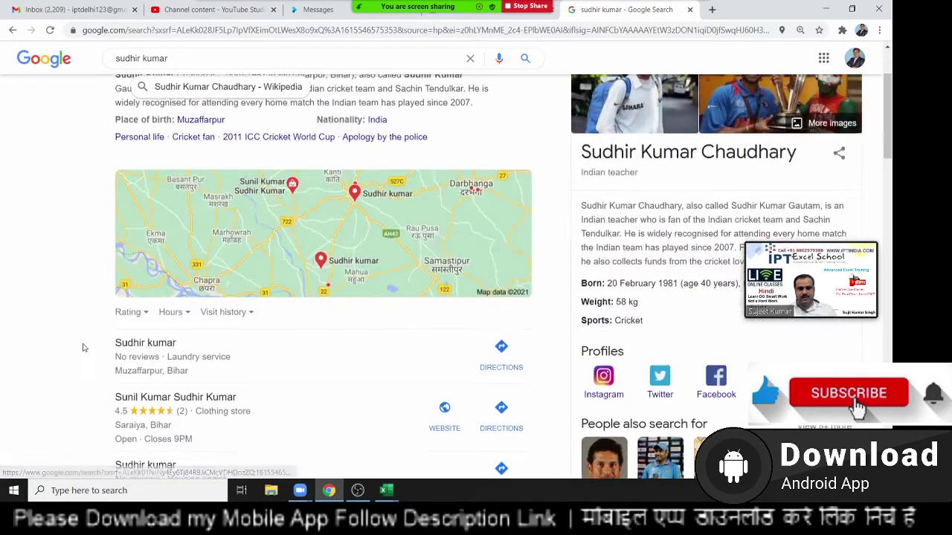
{"action": "scroll", "coordinate": [84, 348], "scroll_direction": "down", "scroll_amount": 5}
{"action": "left_click_drag", "start_coordinate": [114, 295], "coordinate": [451, 294]}
- Copy the Google Scholar and Twitter result titles, then return to Excel
{"action": "scroll", "coordinate": [218, 313], "scroll_direction": "down", "scroll_amount": 1}
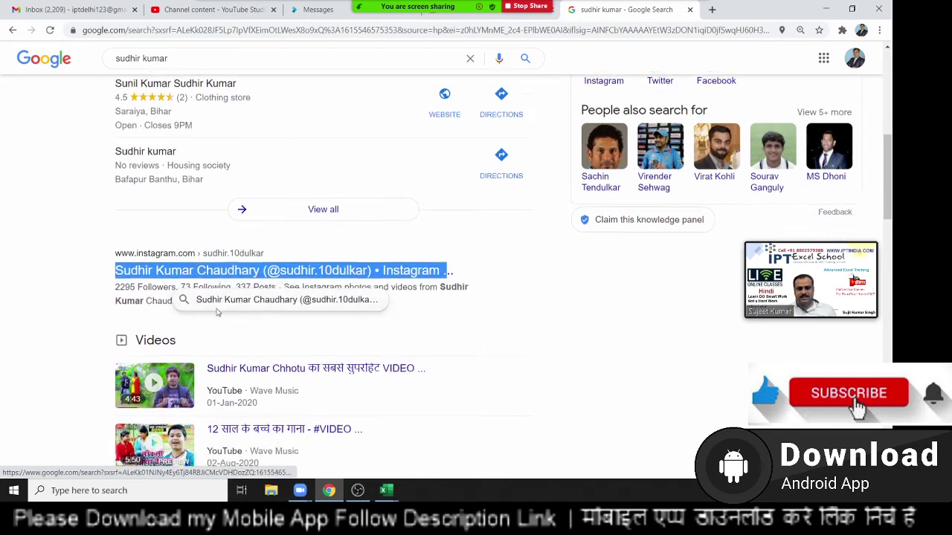
{"action": "scroll", "coordinate": [218, 313], "scroll_direction": "down", "scroll_amount": 3}
{"action": "scroll", "coordinate": [218, 313], "scroll_direction": "down", "scroll_amount": 2}
{"action": "left_click_drag", "start_coordinate": [111, 294], "coordinate": [316, 292]}
{"action": "scroll", "coordinate": [133, 339], "scroll_direction": "down", "scroll_amount": 3}
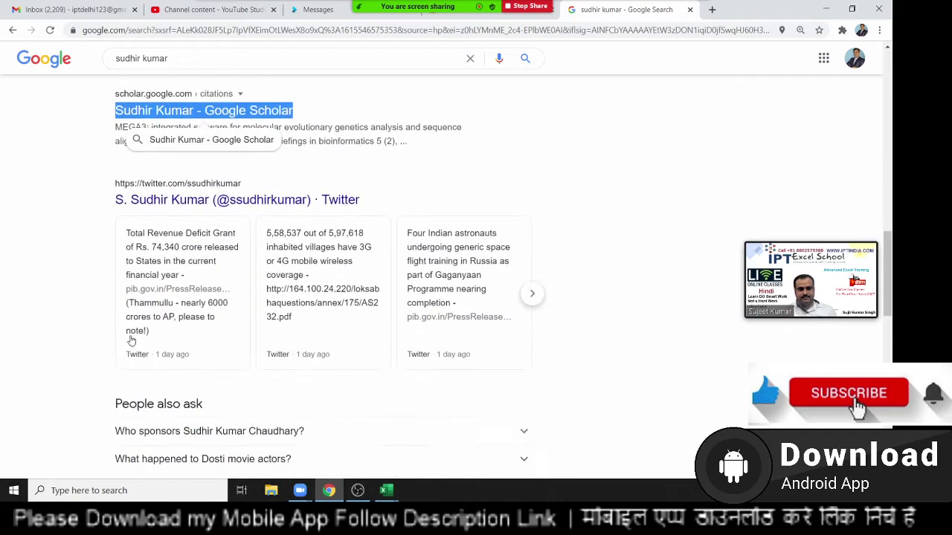
{"action": "scroll", "coordinate": [131, 339], "scroll_direction": "down", "scroll_amount": 3}
{"action": "left_click_drag", "start_coordinate": [109, 355], "coordinate": [430, 355]}
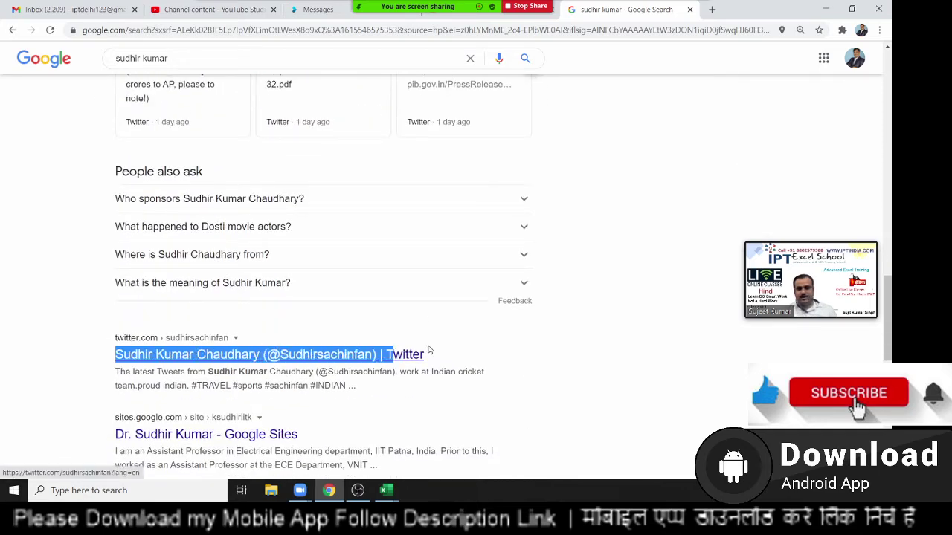
{"action": "left_click", "coordinate": [430, 355]}
{"action": "triple_click", "coordinate": [459, 357]}
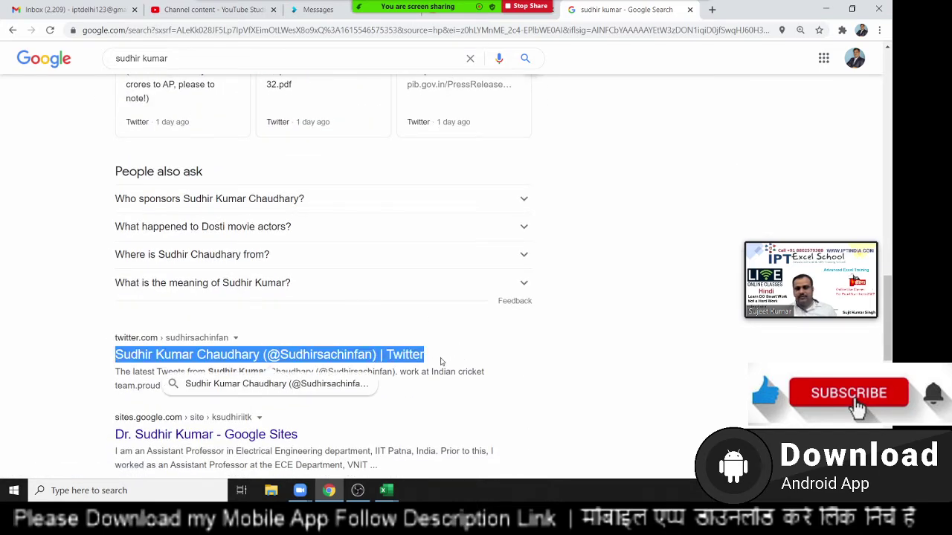
{"action": "key", "text": "ctrl+c"}
{"action": "key", "text": "alt+Tab"}
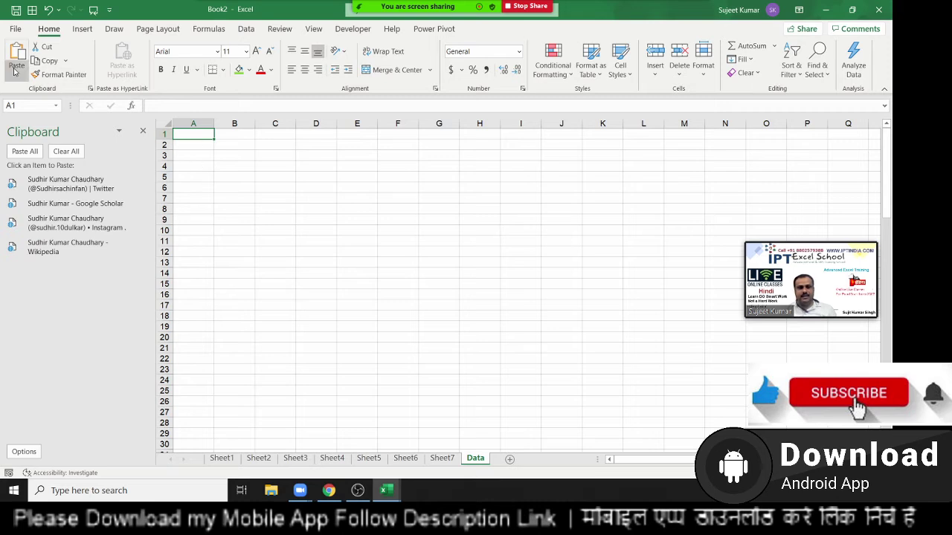
- Paste the four result titles into column A, close the Clipboard pane, and delete them again
{"action": "left_click", "coordinate": [28, 154]}
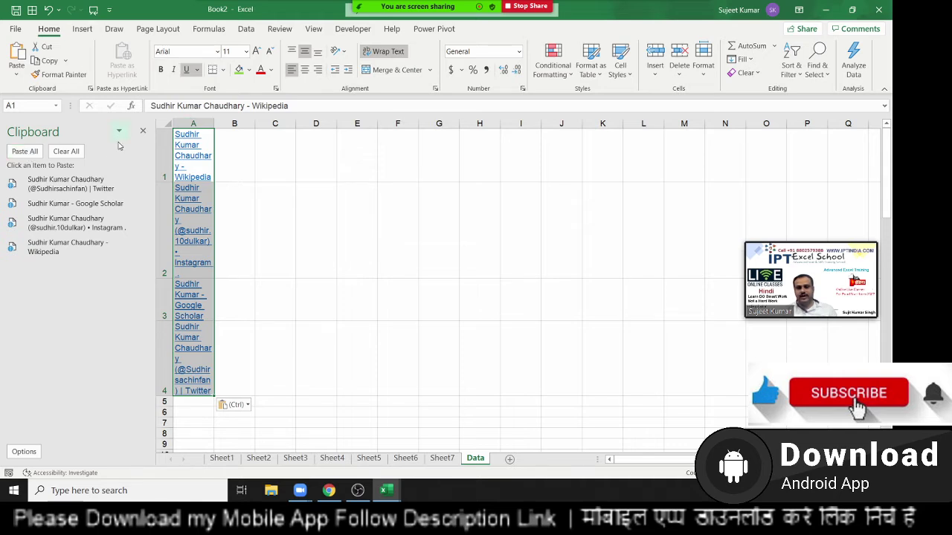
{"action": "left_click", "coordinate": [143, 132]}
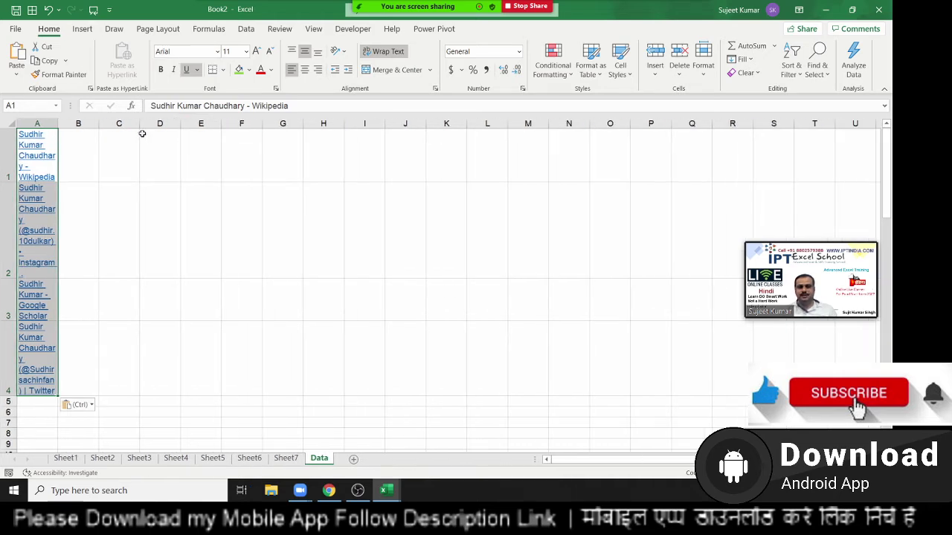
{"action": "left_click", "coordinate": [43, 121]}
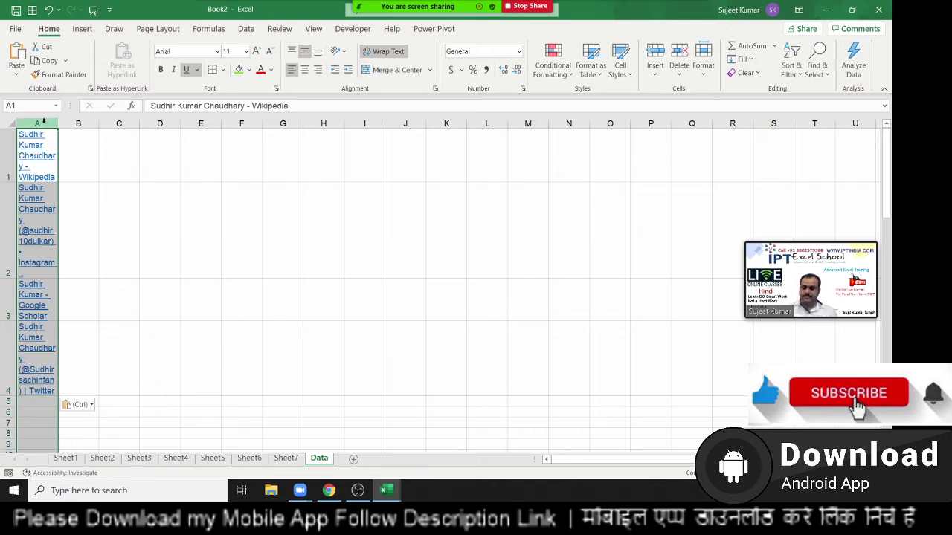
{"action": "key", "text": "Delete"}
{"action": "left_click", "coordinate": [78, 166]}
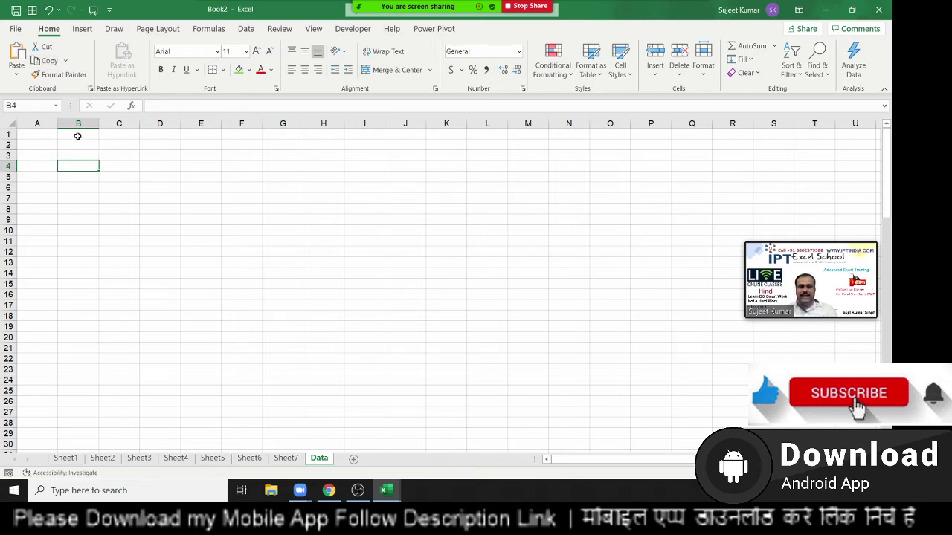
{"action": "left_click", "coordinate": [37, 135]}
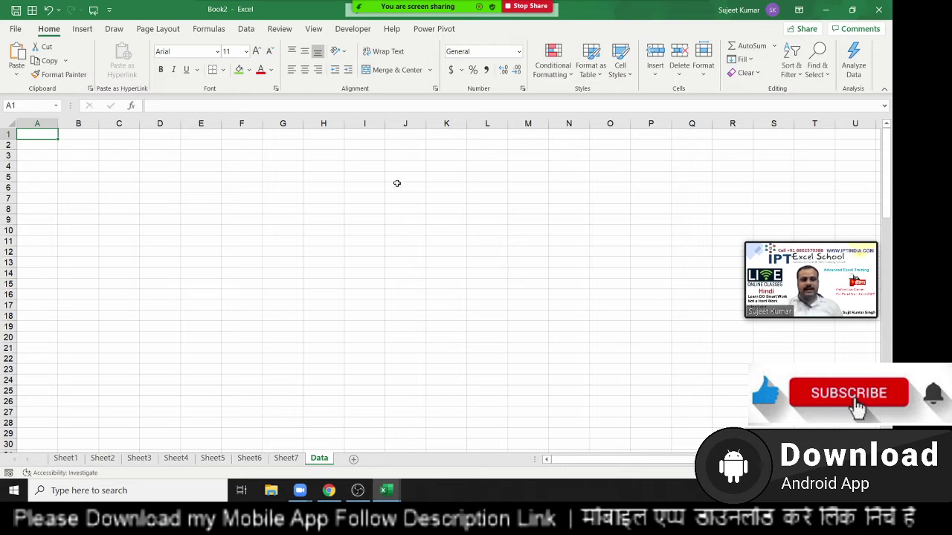
{"action": "left_click", "coordinate": [213, 170]}
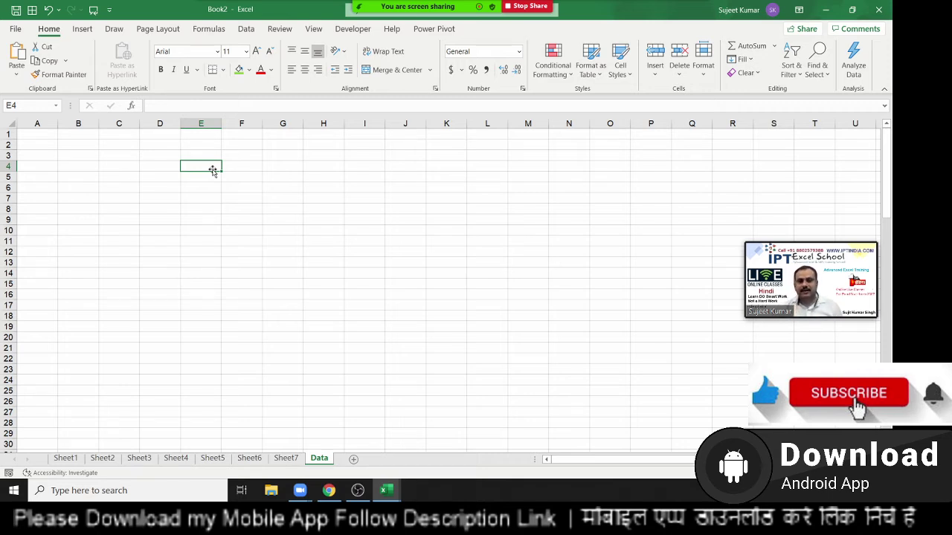
{"action": "scroll", "coordinate": [84, 189], "scroll_direction": "up", "scroll_amount": 6}
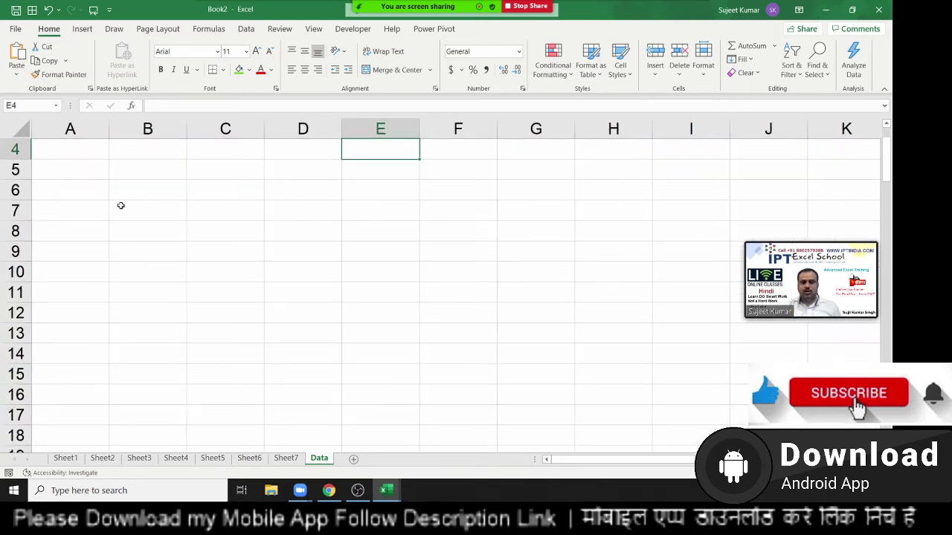
{"action": "scroll", "coordinate": [121, 205], "scroll_direction": "up", "scroll_amount": 2}
{"action": "left_click", "coordinate": [137, 184]}
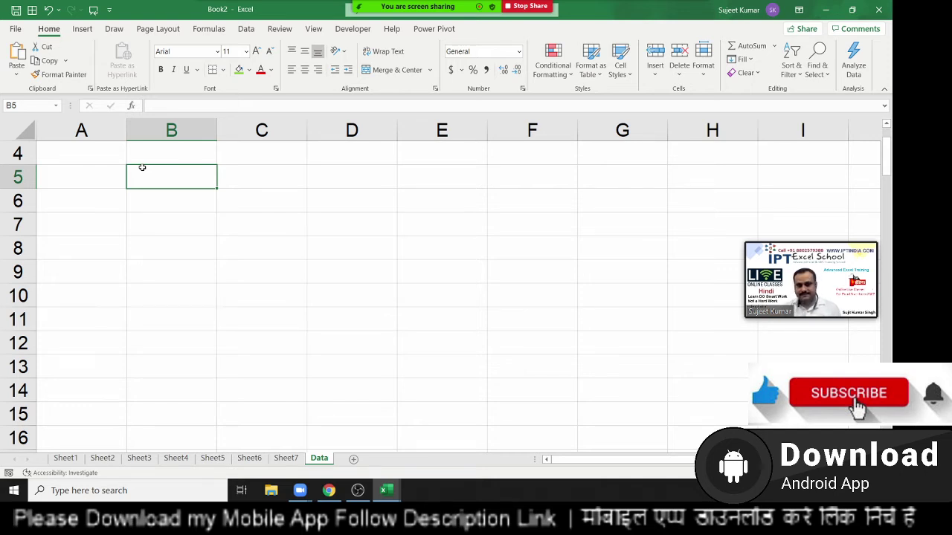
- Enter 25 in B5 and 60 in C5 and give them an arrow Icon Set rule
{"action": "key", "text": "Left"}
{"action": "key", "text": "Right"}
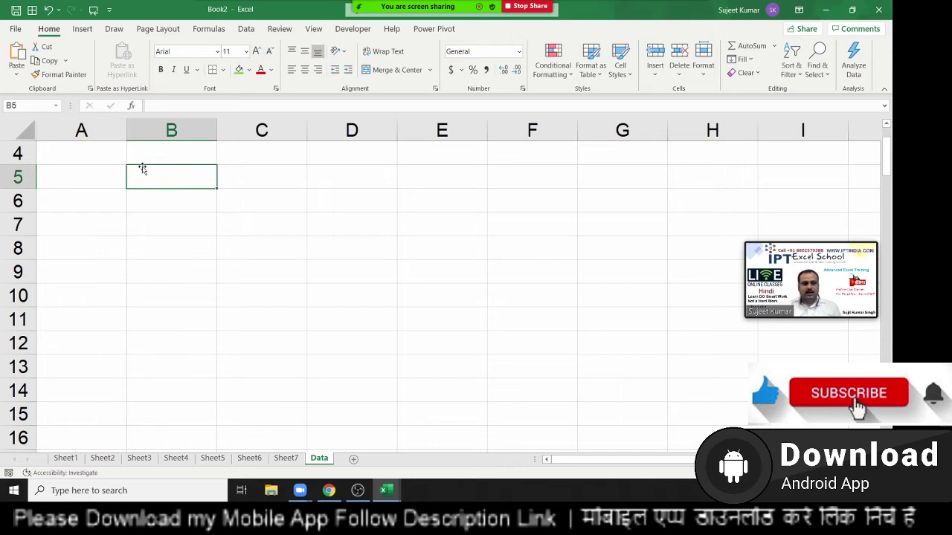
{"action": "type", "text": "2"}
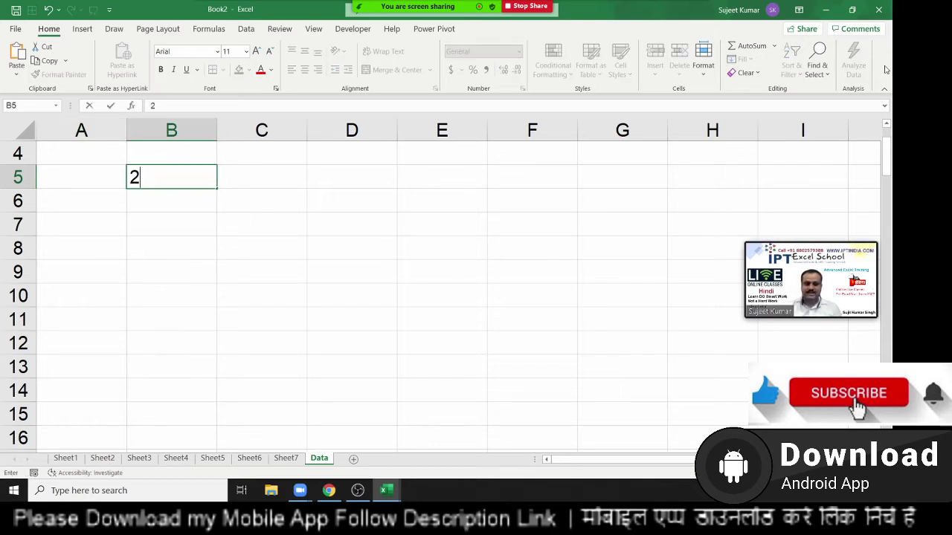
{"action": "type", "text": "5"}
{"action": "key", "text": "Tab"}
{"action": "type", "text": "60"}
{"action": "key", "text": "Return"}
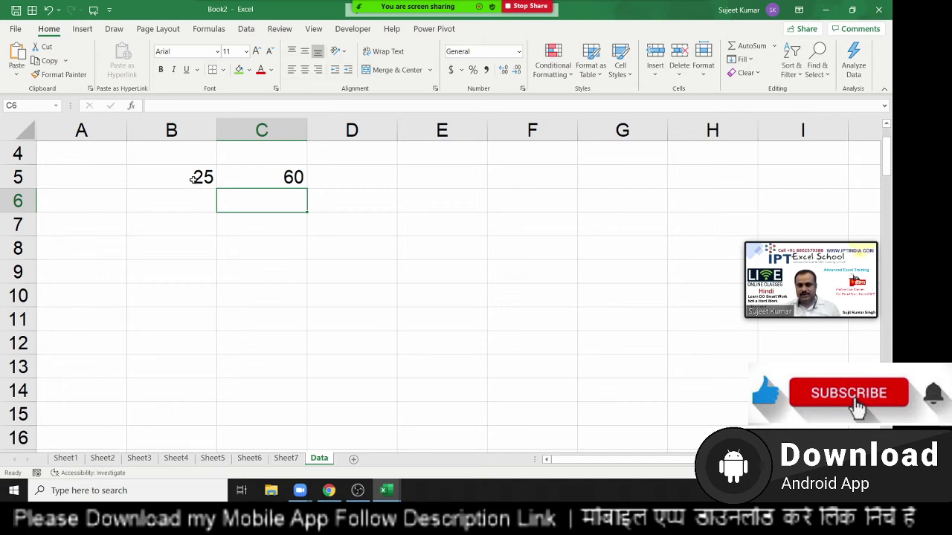
{"action": "left_click_drag", "start_coordinate": [191, 179], "coordinate": [237, 185]}
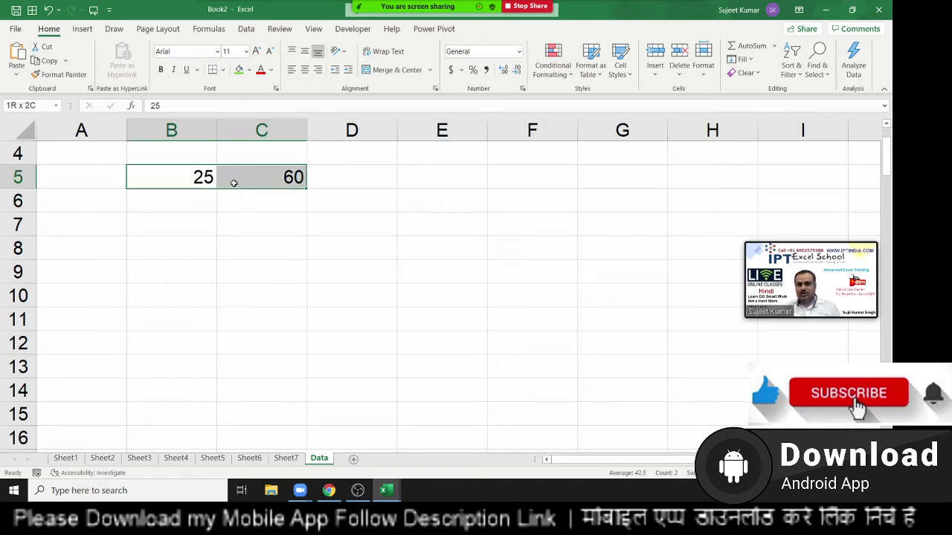
{"action": "left_click", "coordinate": [564, 75]}
{"action": "mouse_move", "coordinate": [578, 209]}
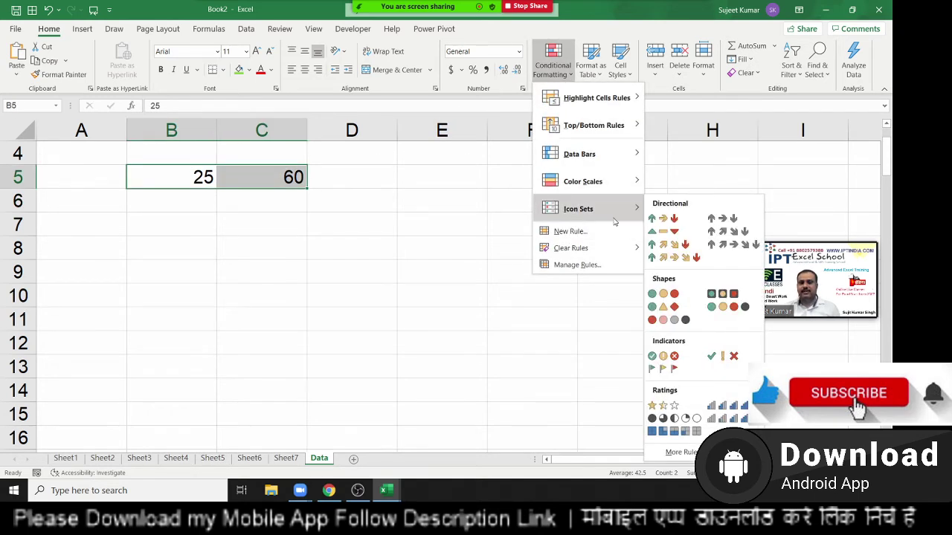
{"action": "left_click", "coordinate": [660, 223]}
{"action": "left_click", "coordinate": [460, 257]}
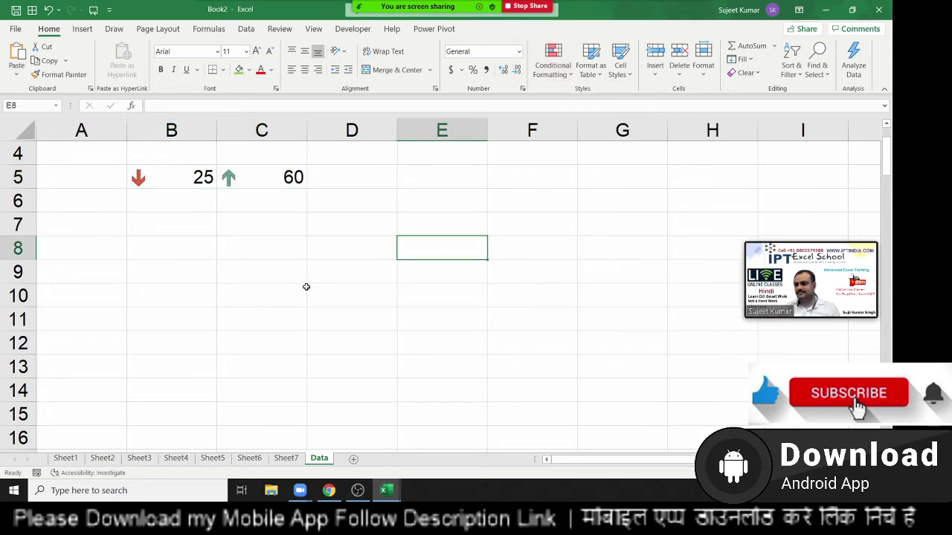
{"action": "left_click", "coordinate": [198, 182]}
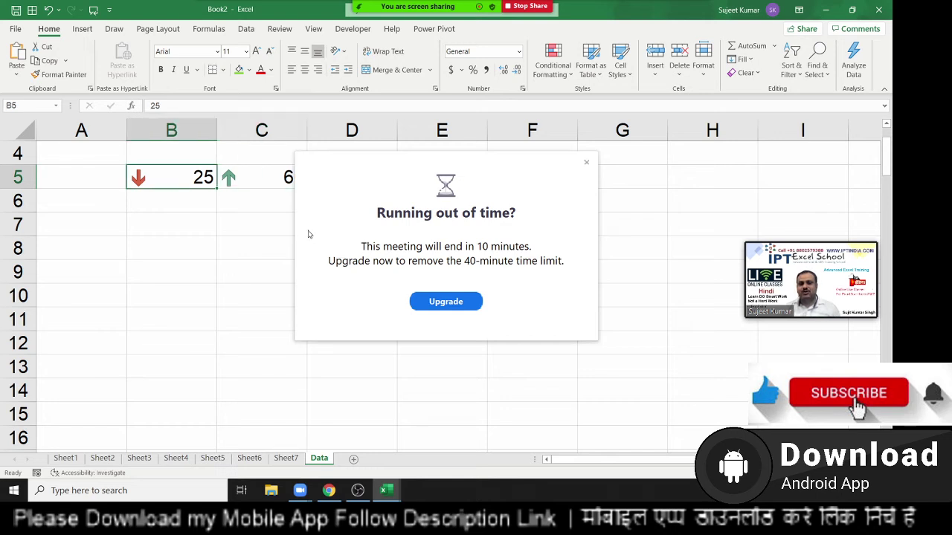
- Delete the 25 and 60 values and their arrow icons from B4:C5
{"action": "left_click", "coordinate": [586, 162]}
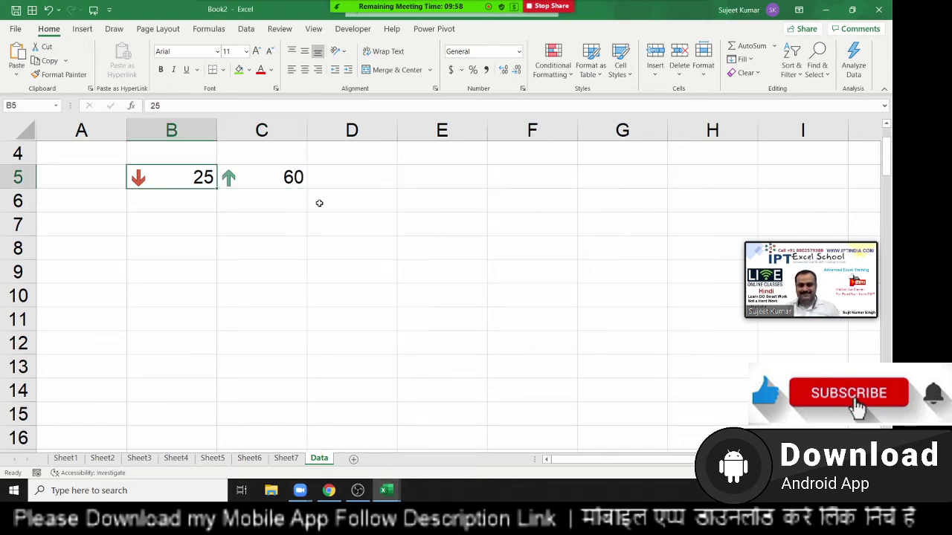
{"action": "left_click", "coordinate": [278, 180]}
{"action": "key", "text": "Left"}
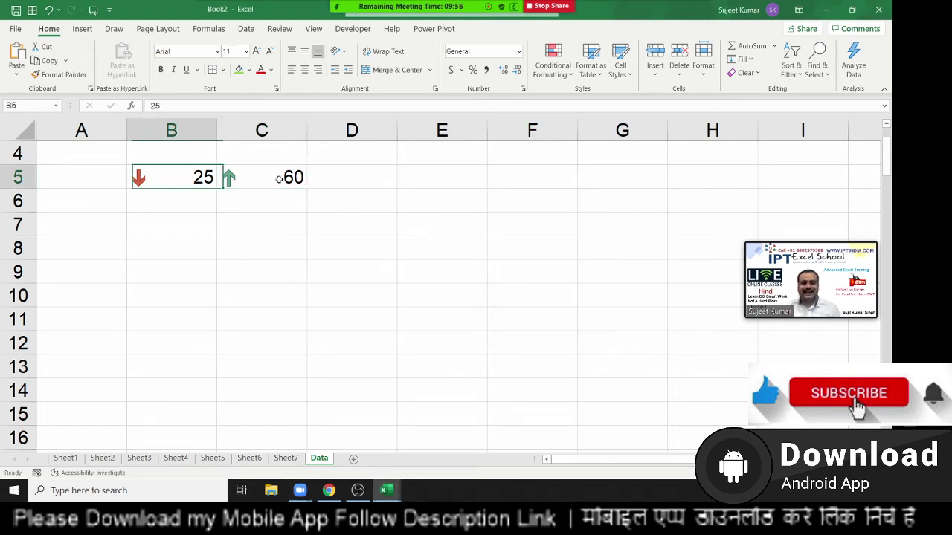
{"action": "key", "text": "Up"}
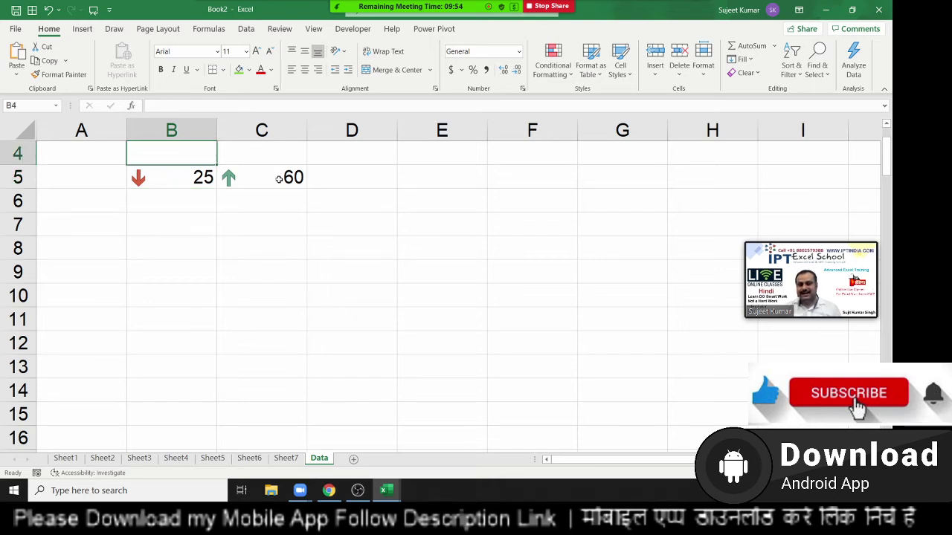
{"action": "key", "text": "shift+Right"}
{"action": "key", "text": "shift+Down"}
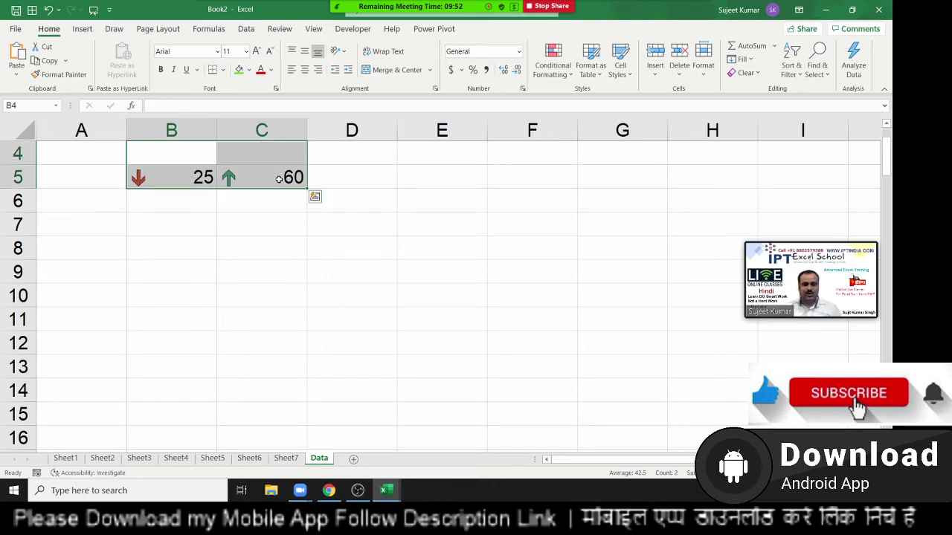
{"action": "key", "text": "Delete"}
{"action": "key", "text": "Down"}
{"action": "key", "text": "Left"}
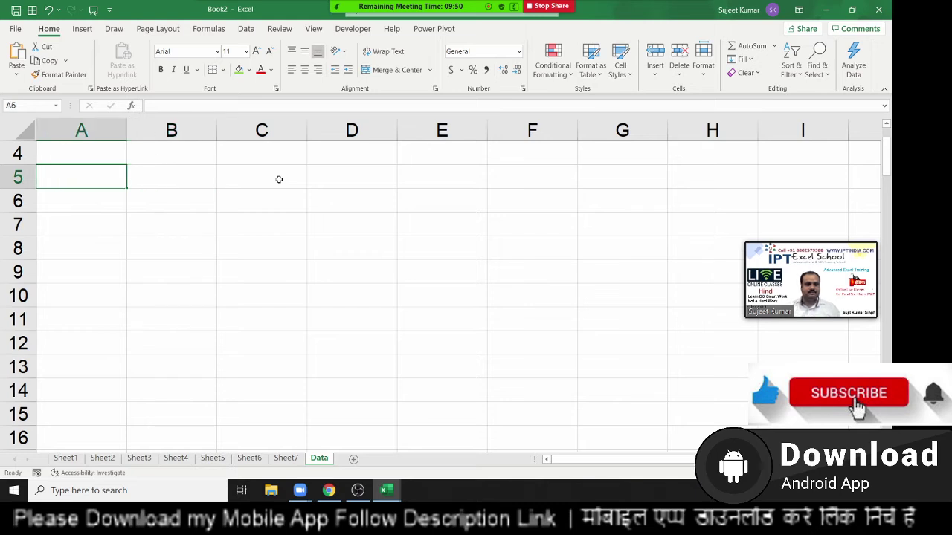
{"action": "key", "text": "Up"}
{"action": "key", "text": "Right"}
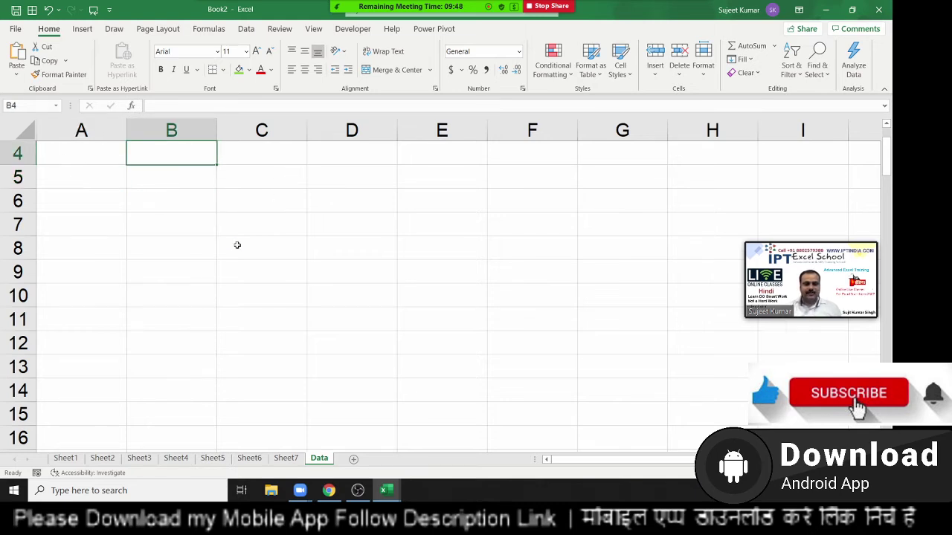
{"action": "scroll", "coordinate": [194, 216], "scroll_direction": "up", "scroll_amount": 2}
- Enter 10th in A5 with the 'th' formatted as superscript
{"action": "left_click", "coordinate": [139, 185]}
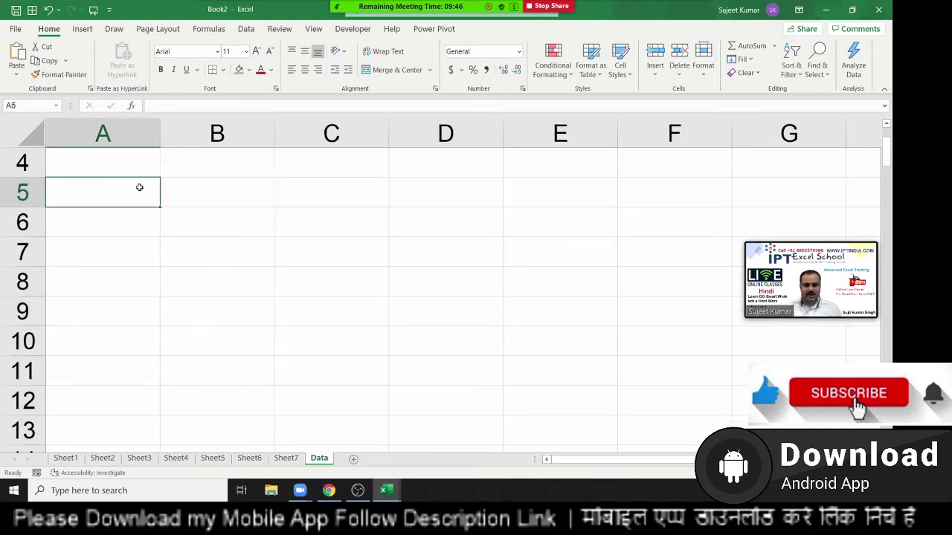
{"action": "type", "text": "10th"}
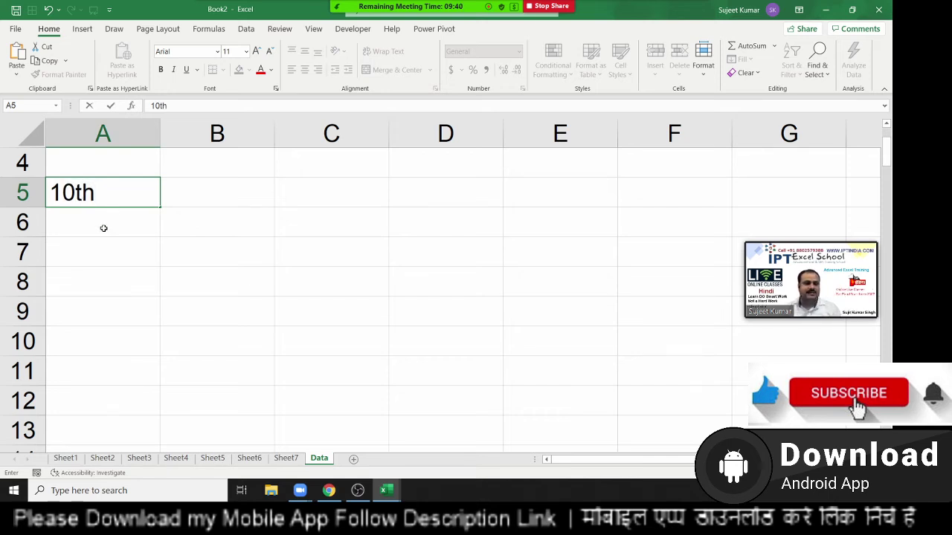
{"action": "key", "text": "Return"}
{"action": "double_click", "coordinate": [98, 199]}
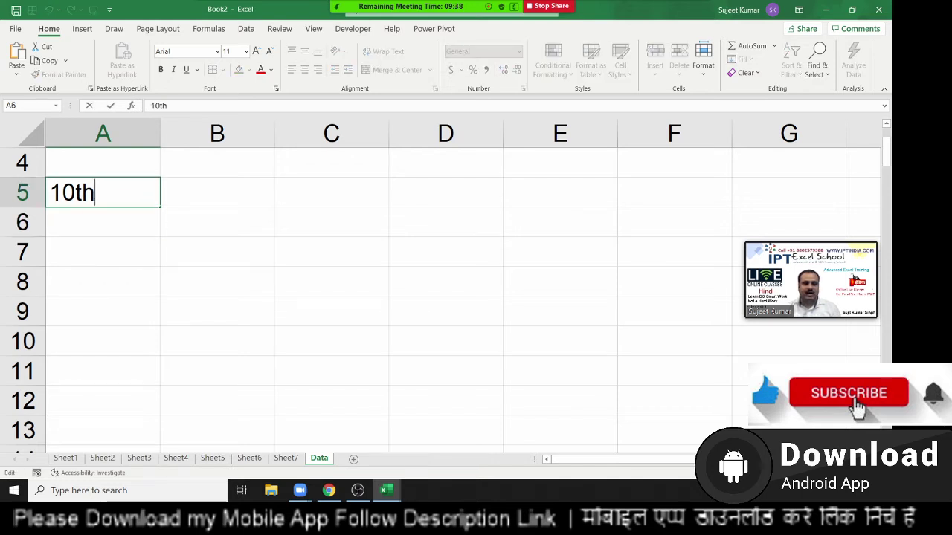
{"action": "key", "text": "shift+Left"}
{"action": "key", "text": "shift+Left"}
{"action": "right_click", "coordinate": [87, 192]}
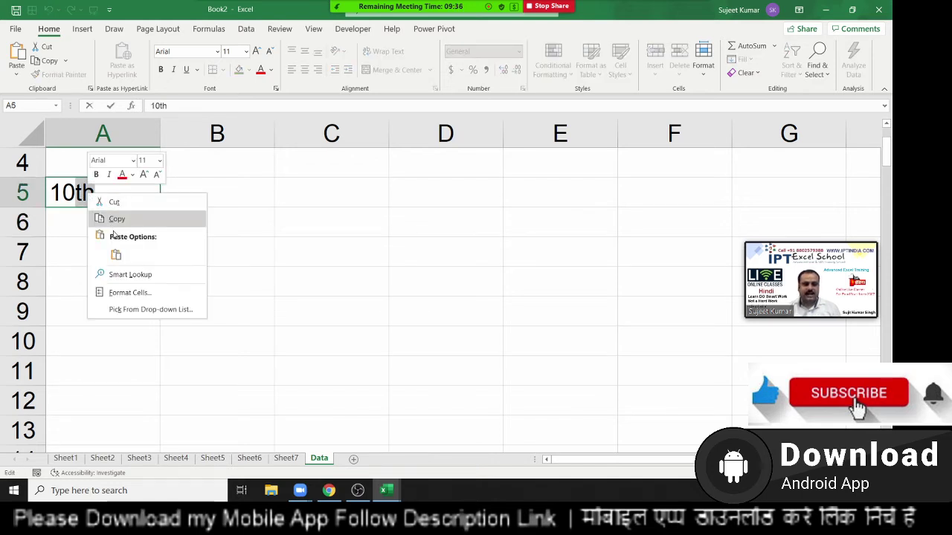
{"action": "left_click", "coordinate": [105, 286]}
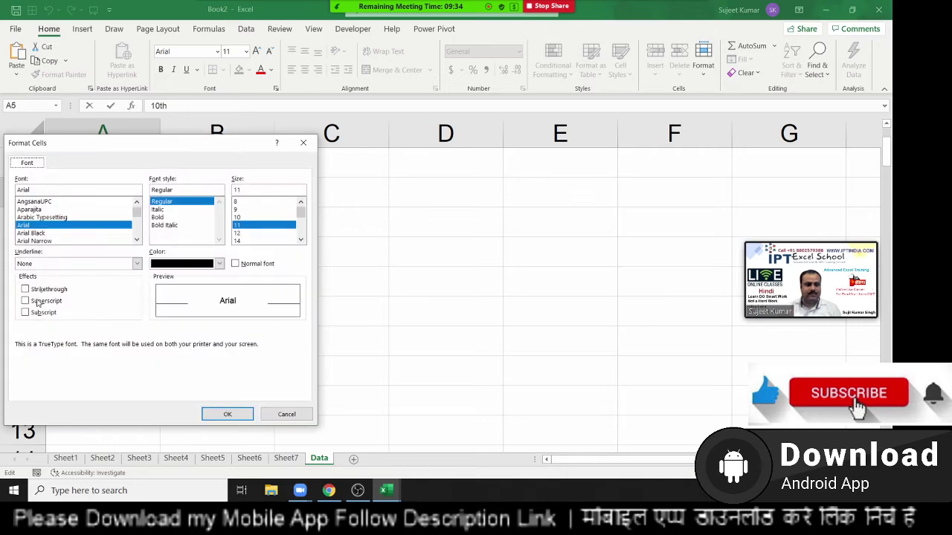
{"action": "left_click", "coordinate": [26, 301]}
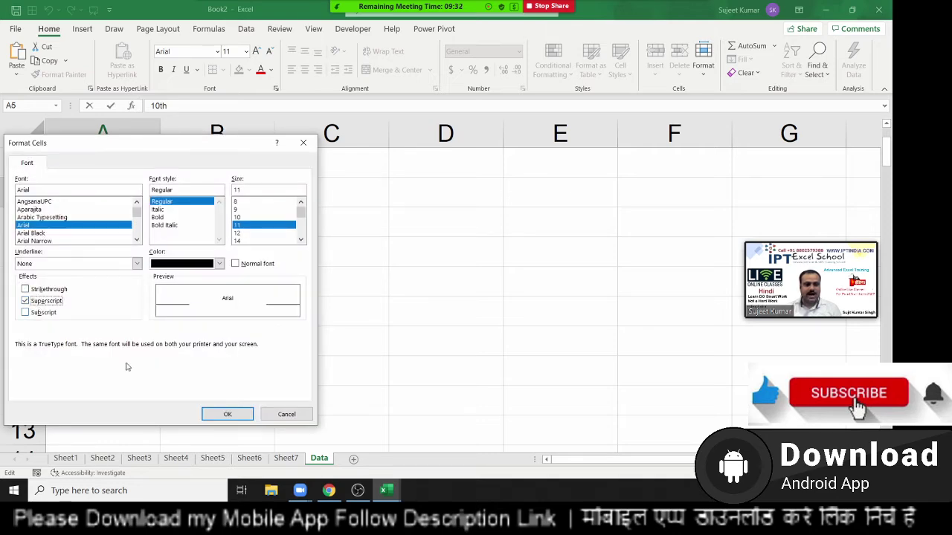
{"action": "left_click", "coordinate": [227, 414]}
{"action": "left_click", "coordinate": [115, 272]}
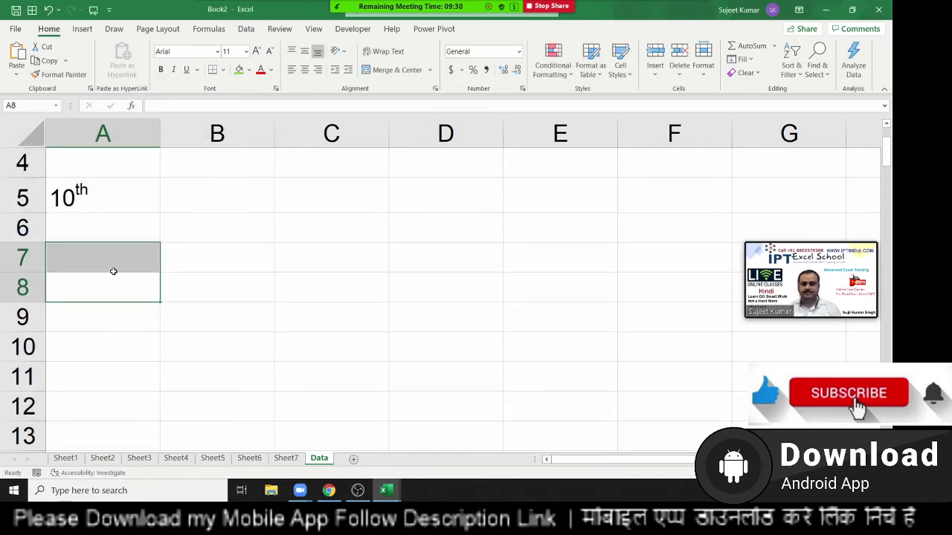
- Enter 10o in A6 with a superscript 'o' like a degree sign
{"action": "left_click", "coordinate": [107, 225]}
{"action": "type", "text": "10"}
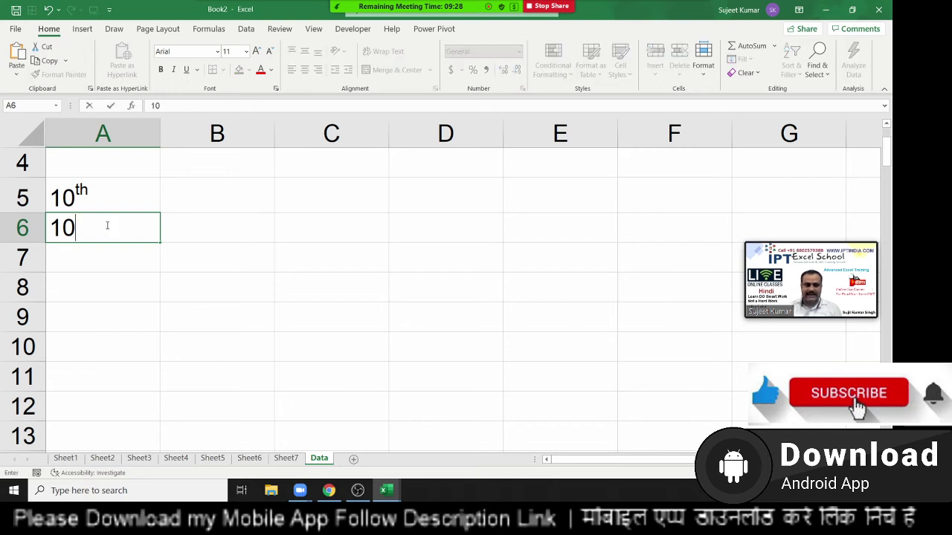
{"action": "type", "text": "o"}
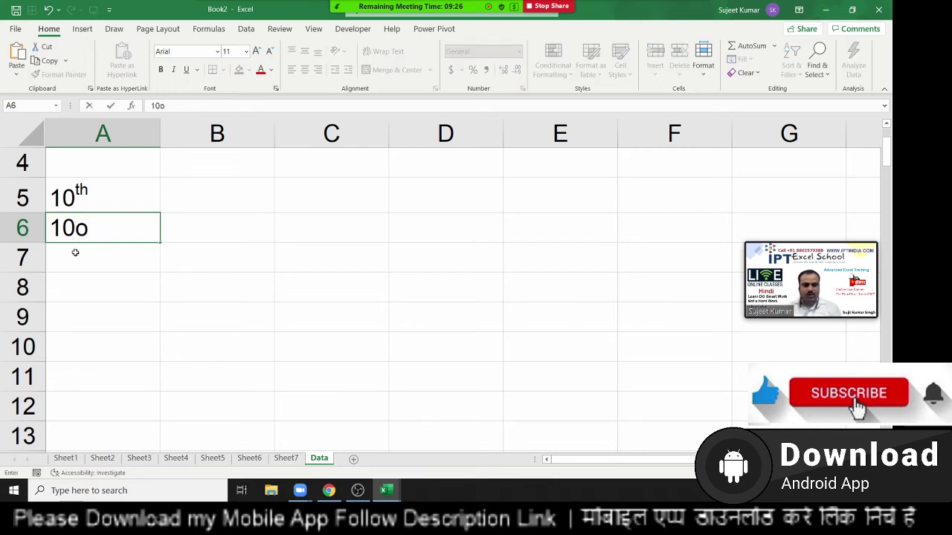
{"action": "key", "text": "shift+Left"}
{"action": "right_click", "coordinate": [84, 230]}
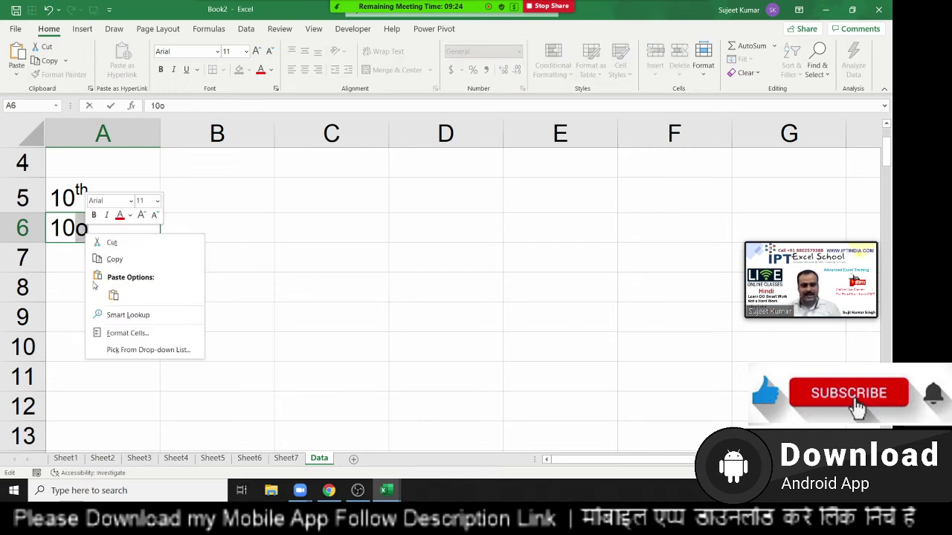
{"action": "left_click", "coordinate": [108, 336]}
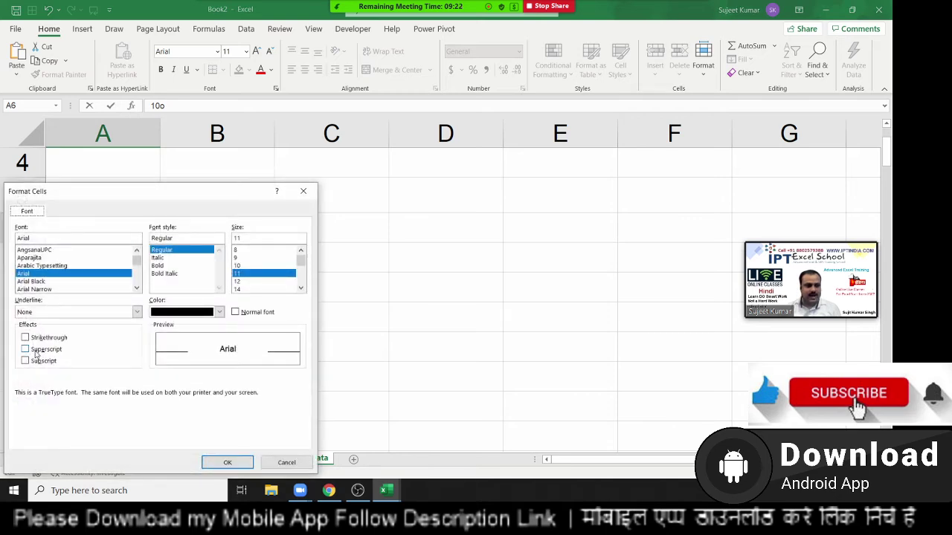
{"action": "left_click", "coordinate": [26, 349]}
{"action": "left_click", "coordinate": [227, 462]}
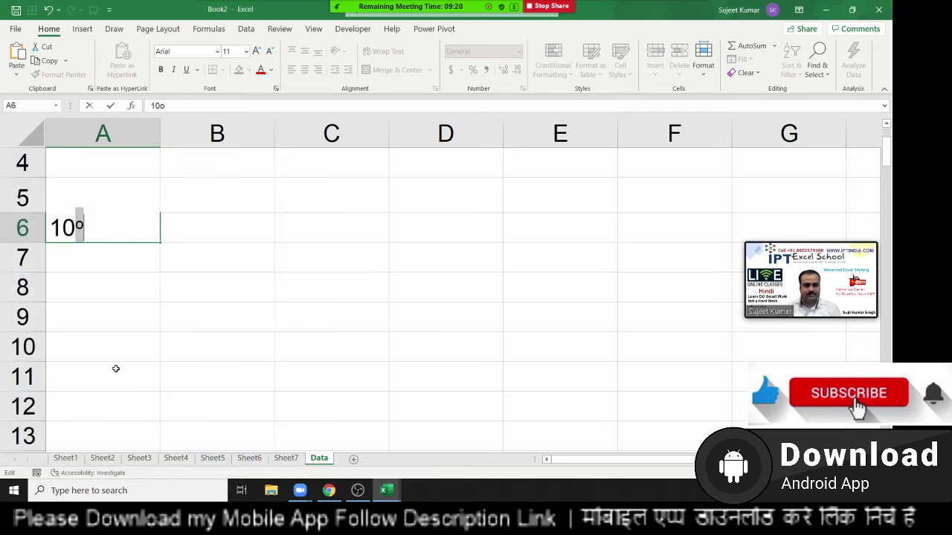
{"action": "left_click", "coordinate": [116, 321]}
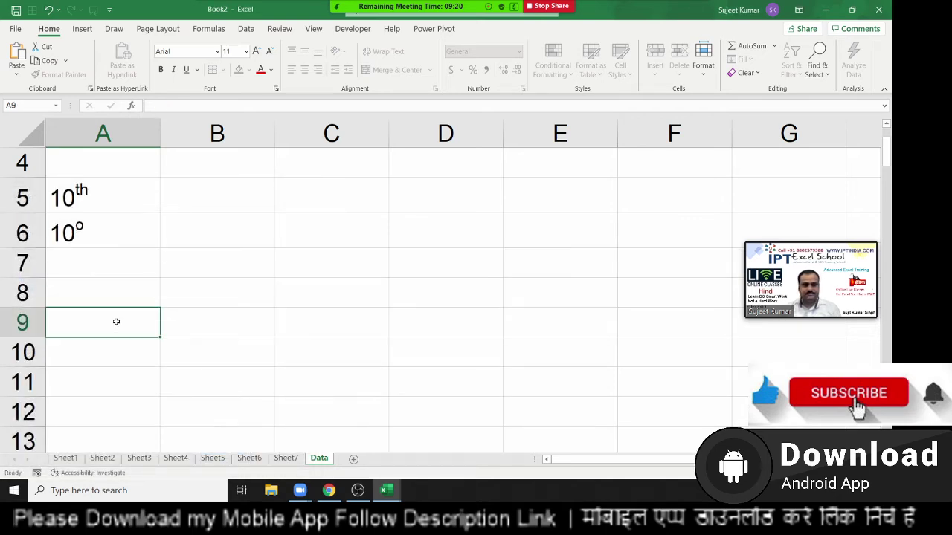
{"action": "left_click", "coordinate": [85, 244]}
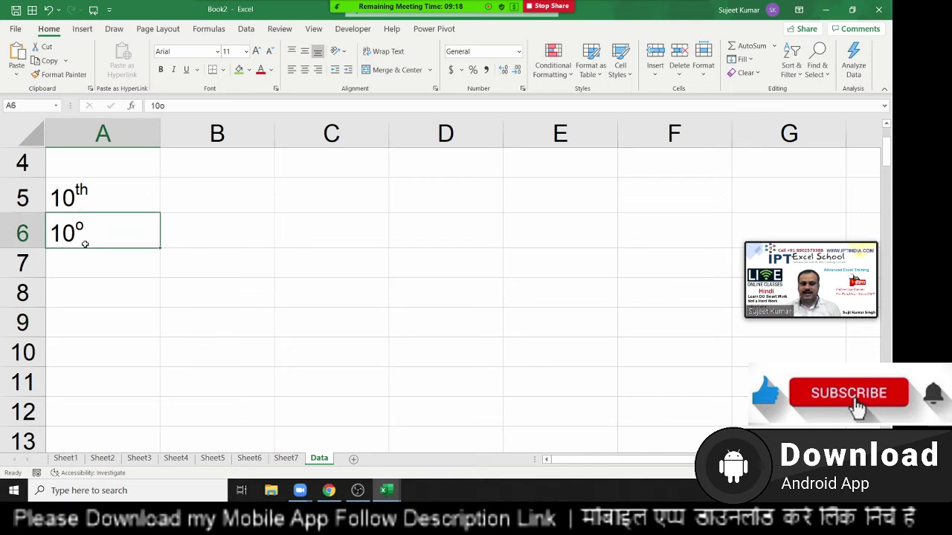
- Enter 10, 20 and 30 down cells C4 to C6
{"action": "left_click", "coordinate": [329, 161]}
{"action": "type", "text": "10"}
{"action": "key", "text": "Return"}
{"action": "type", "text": "20"}
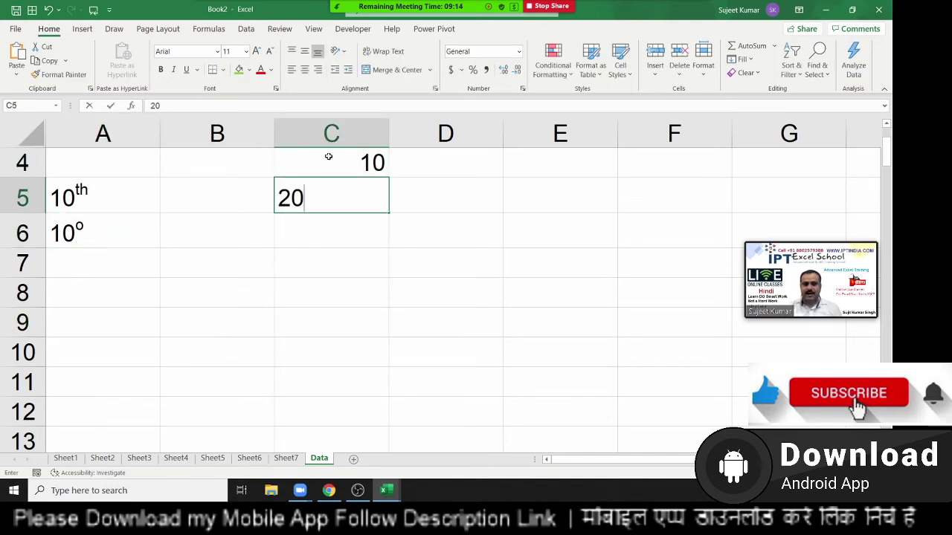
{"action": "key", "text": "Return"}
{"action": "type", "text": "30"}
{"action": "key", "text": "Return"}
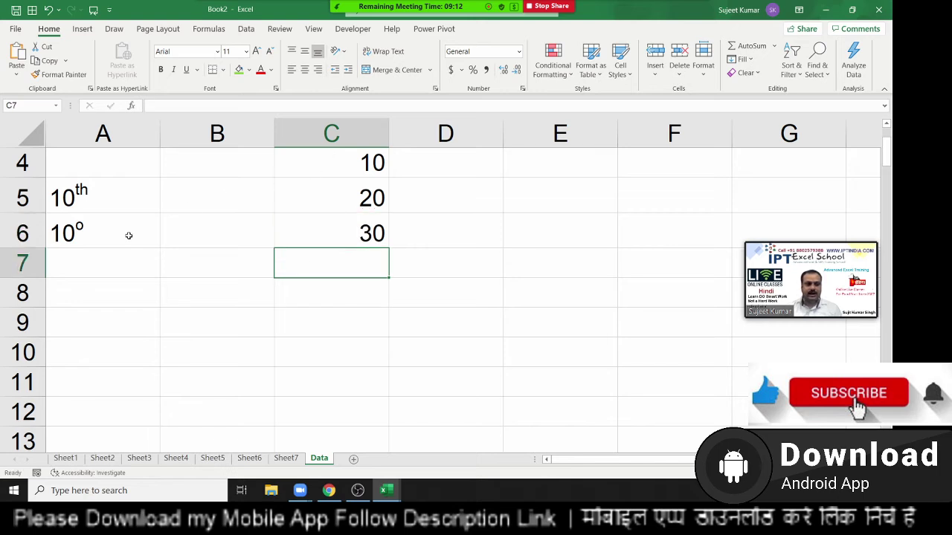
- Continue the list with 36, 62, 25, 25 and 63 in C7:C11
{"action": "left_click", "coordinate": [128, 236]}
{"action": "left_click", "coordinate": [344, 251]}
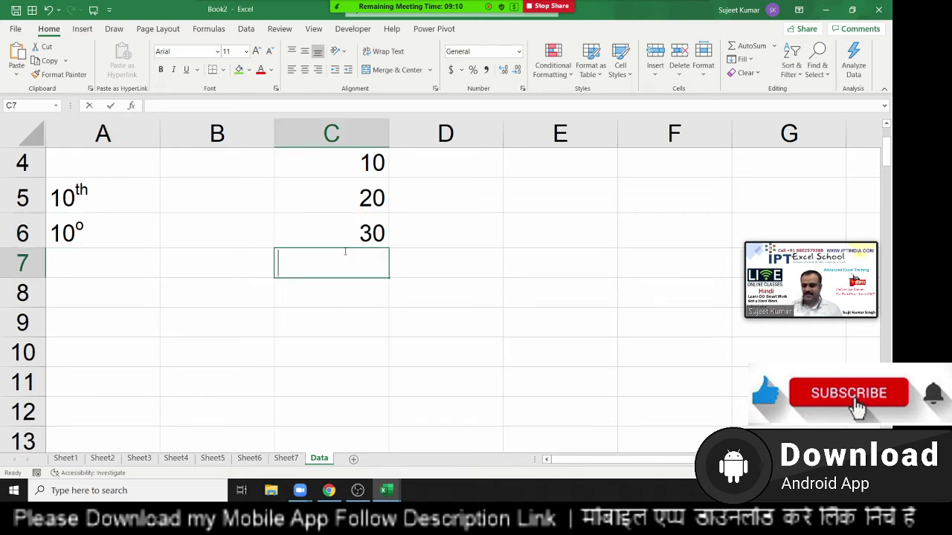
{"action": "type", "text": "36"}
{"action": "key", "text": "Return"}
{"action": "type", "text": "62"}
{"action": "key", "text": "Return"}
{"action": "type", "text": "25"}
{"action": "key", "text": "Return"}
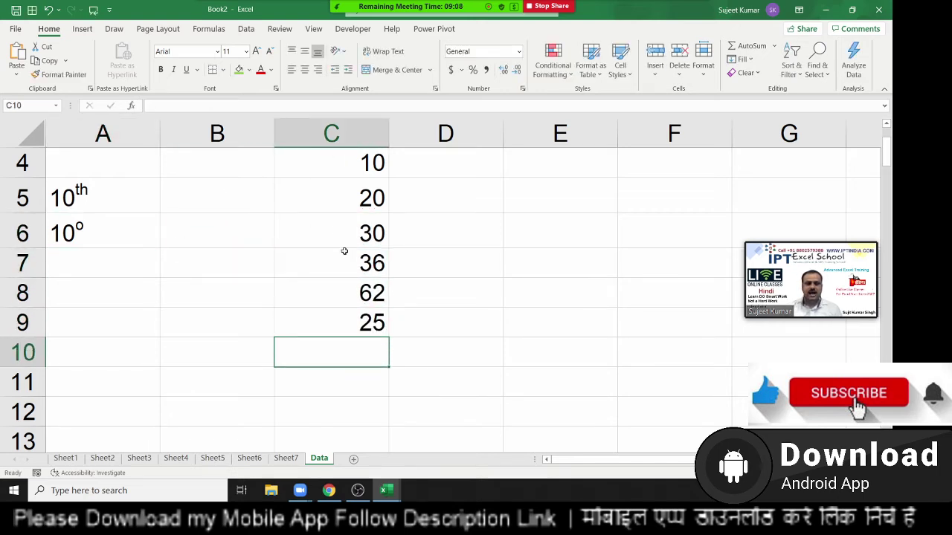
{"action": "type", "text": "25"}
{"action": "key", "text": "ctrl+Return"}
{"action": "key", "text": "Down"}
{"action": "type", "text": "63"}
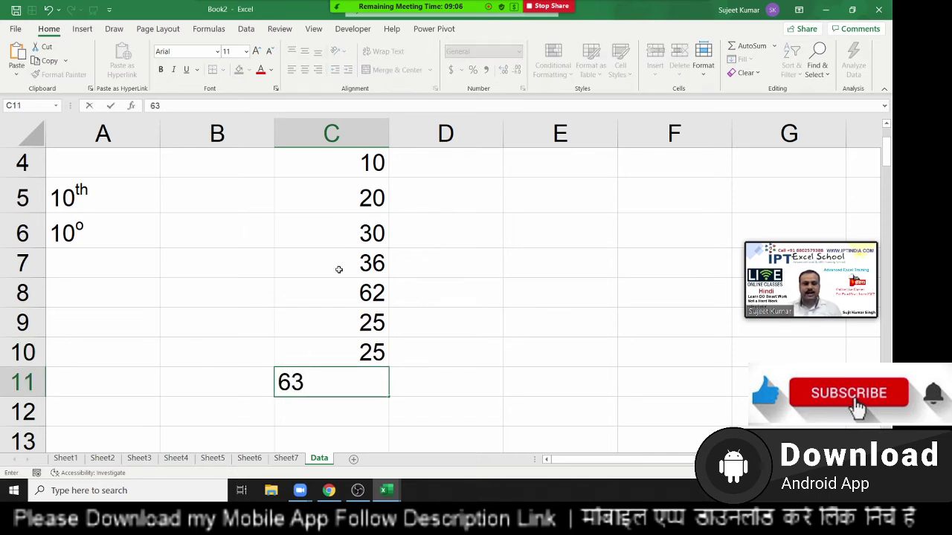
{"action": "left_click", "coordinate": [341, 280]}
- Try adding a superscript o inside C4, then cancel so C4 still reads 10
{"action": "left_click", "coordinate": [377, 164]}
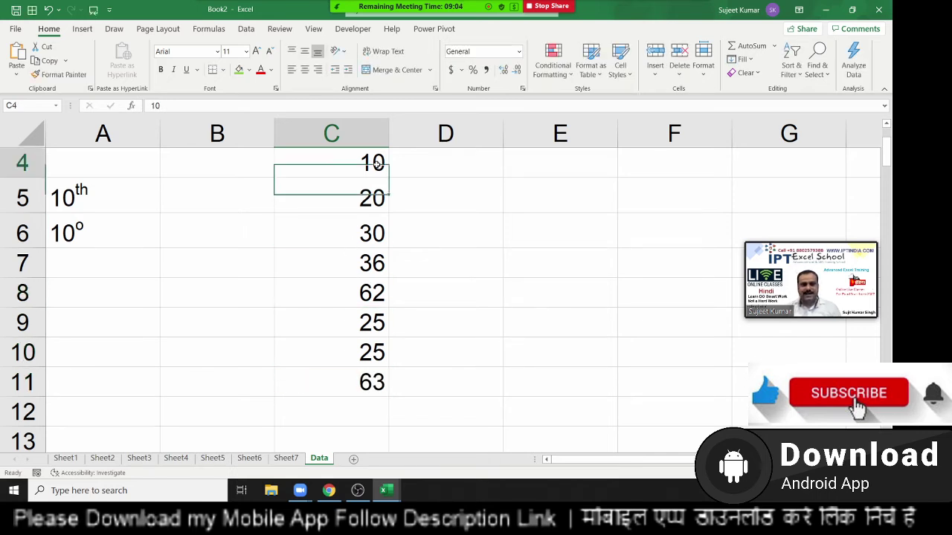
{"action": "double_click", "coordinate": [377, 164]}
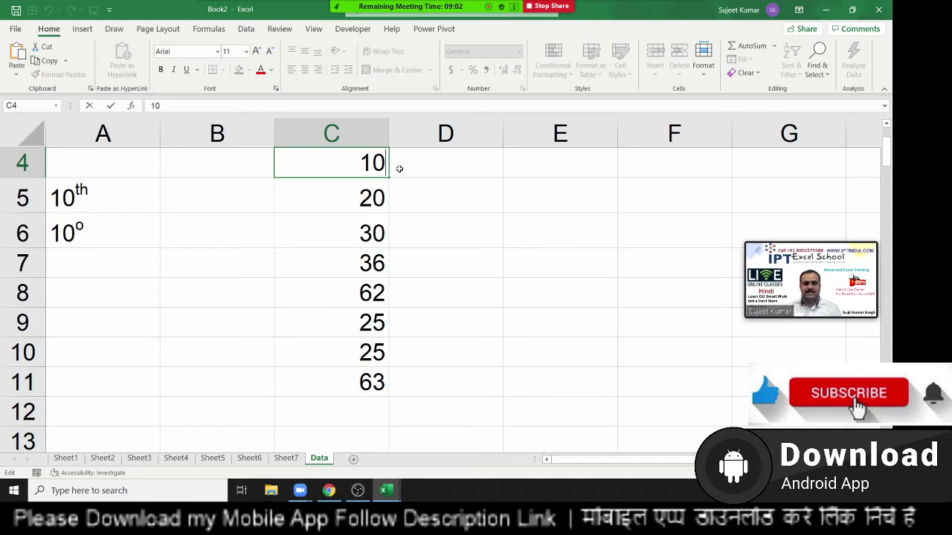
{"action": "type", "text": "o"}
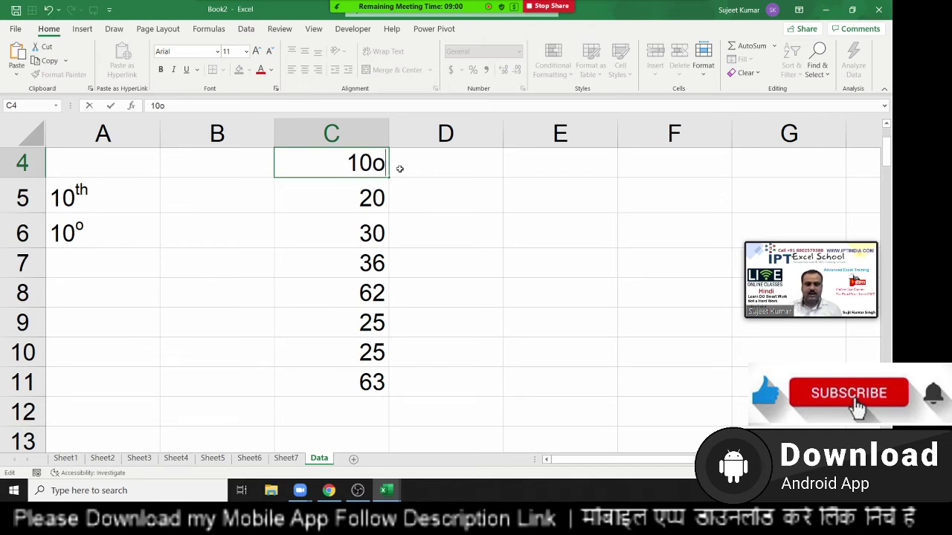
{"action": "left_click_drag", "start_coordinate": [385, 164], "coordinate": [372, 164]}
{"action": "right_click", "coordinate": [381, 165]}
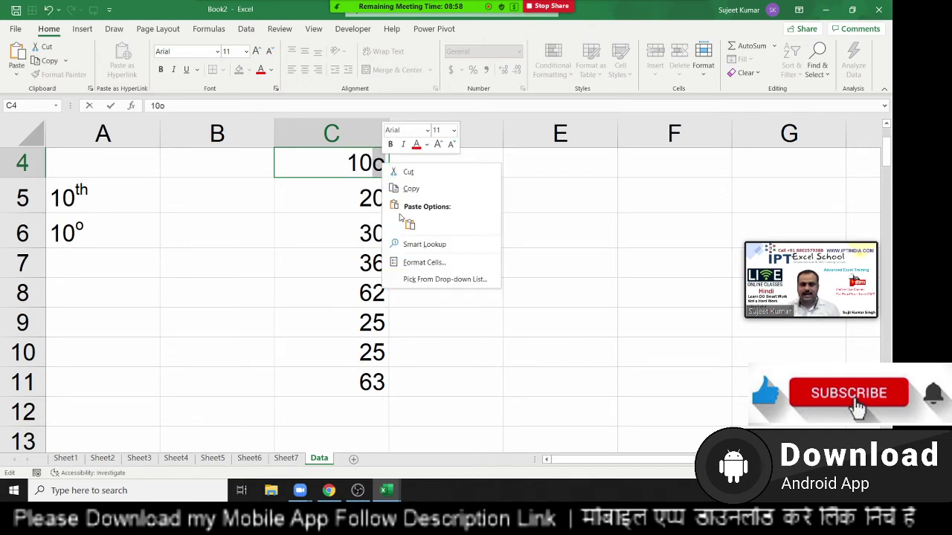
{"action": "left_click", "coordinate": [421, 266]}
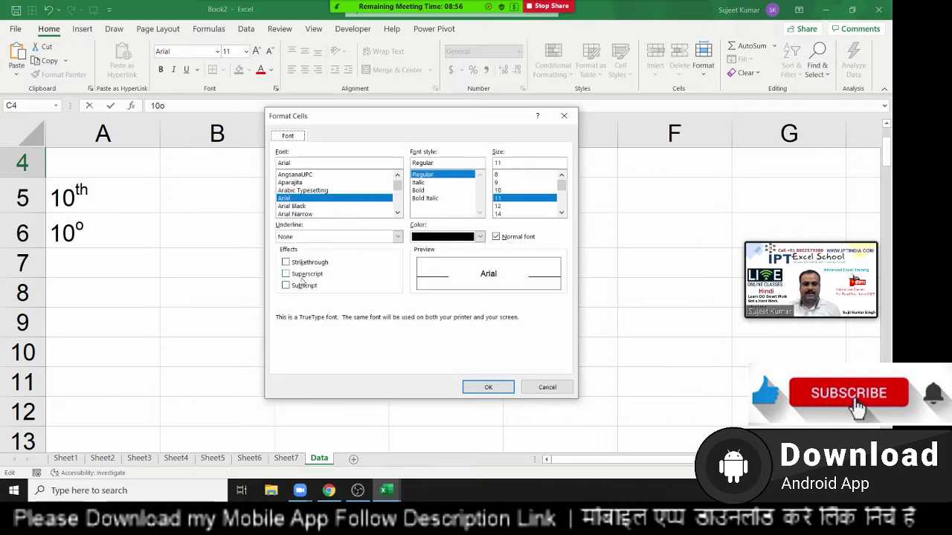
{"action": "left_click", "coordinate": [301, 275]}
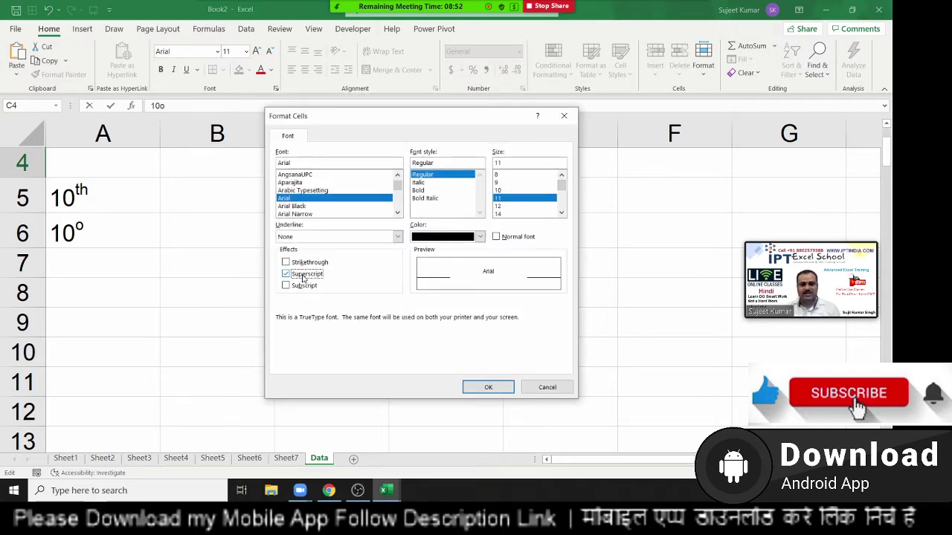
{"action": "key", "text": "Return"}
{"action": "key", "text": "Escape"}
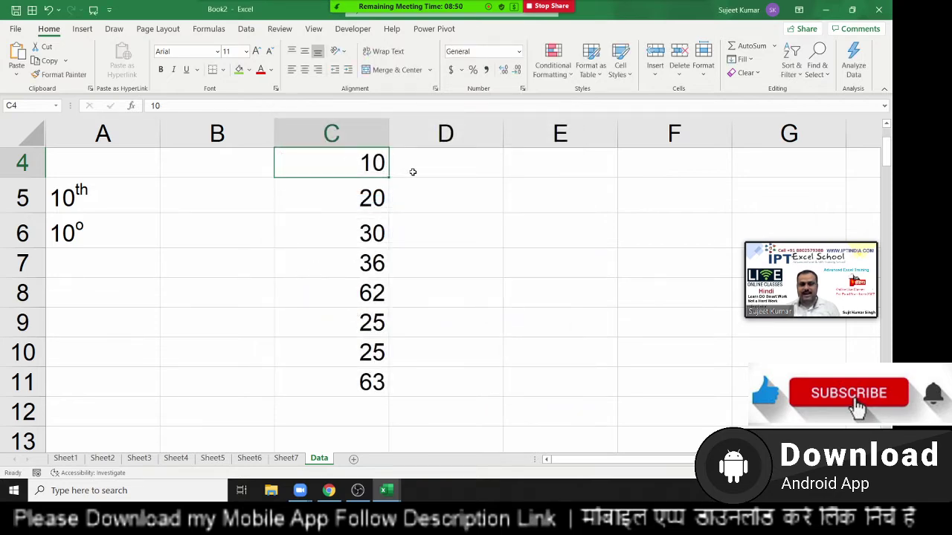
- Type o in D4 and fill it down through D11
{"action": "left_click", "coordinate": [412, 172]}
{"action": "type", "text": "o"}
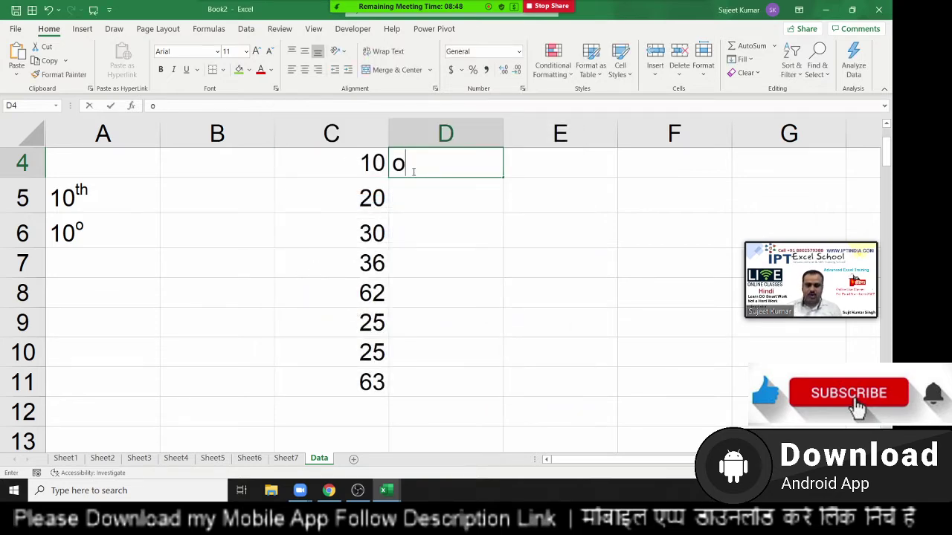
{"action": "key", "text": "Return"}
{"action": "left_click", "coordinate": [415, 153]}
{"action": "left_click_drag", "start_coordinate": [415, 153], "coordinate": [404, 376]}
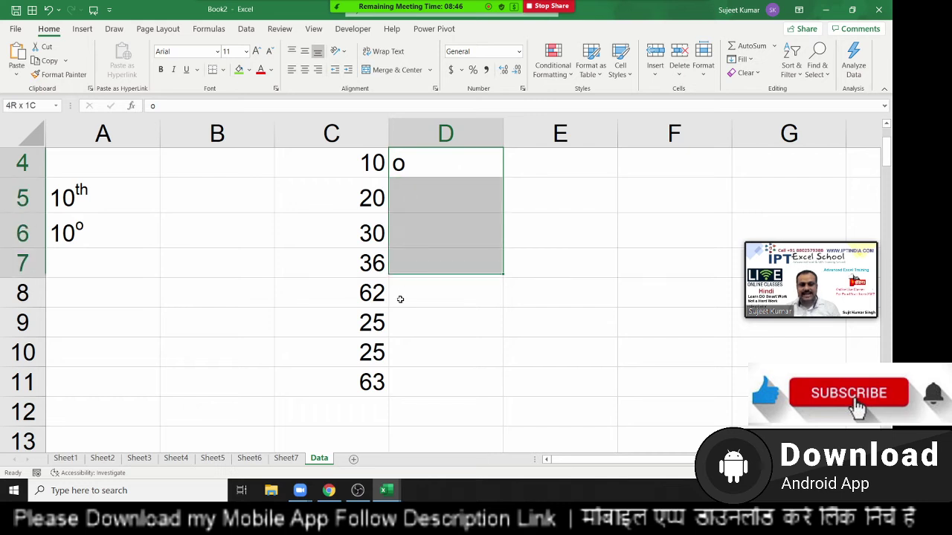
{"action": "key", "text": "ctrl+d"}
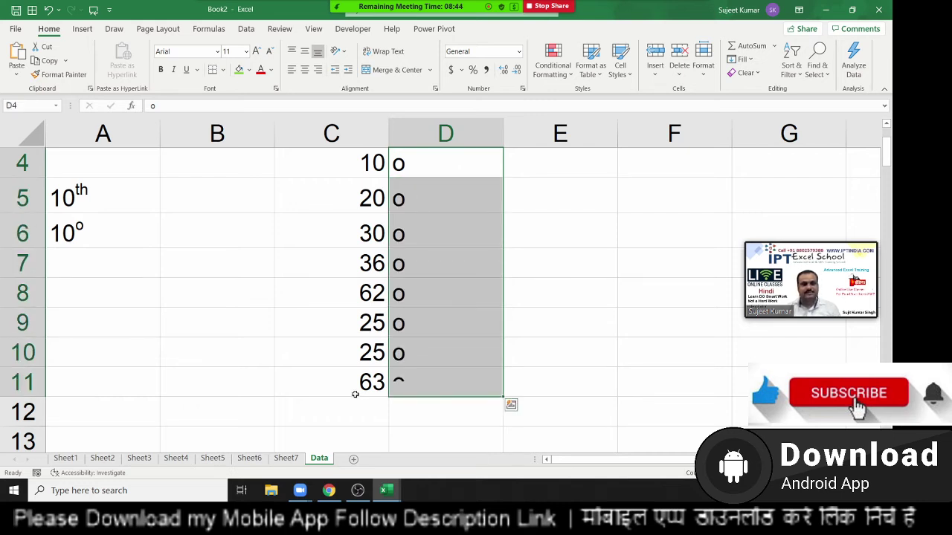
- Narrow column D and top-align the o marks in D4:D11 at size 11
{"action": "left_click", "coordinate": [368, 165]}
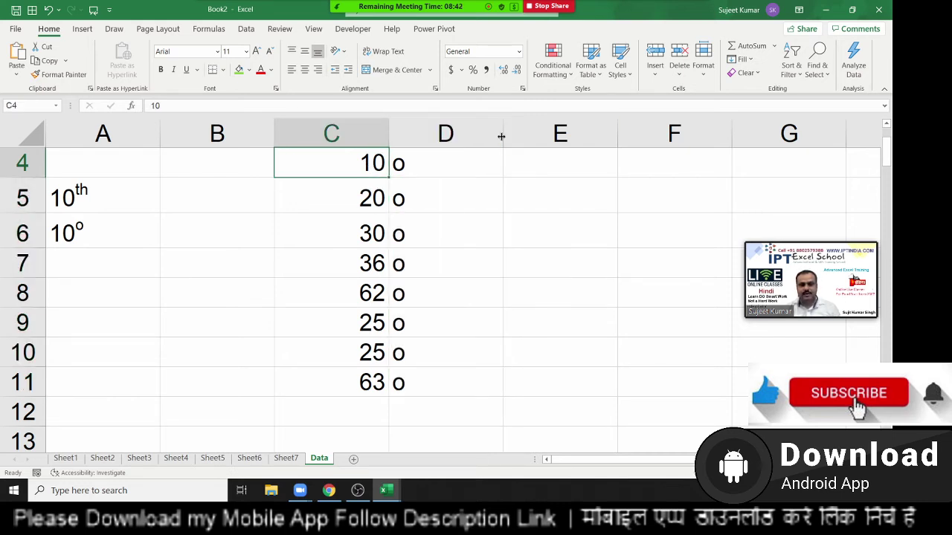
{"action": "left_click_drag", "start_coordinate": [504, 132], "coordinate": [411, 133]}
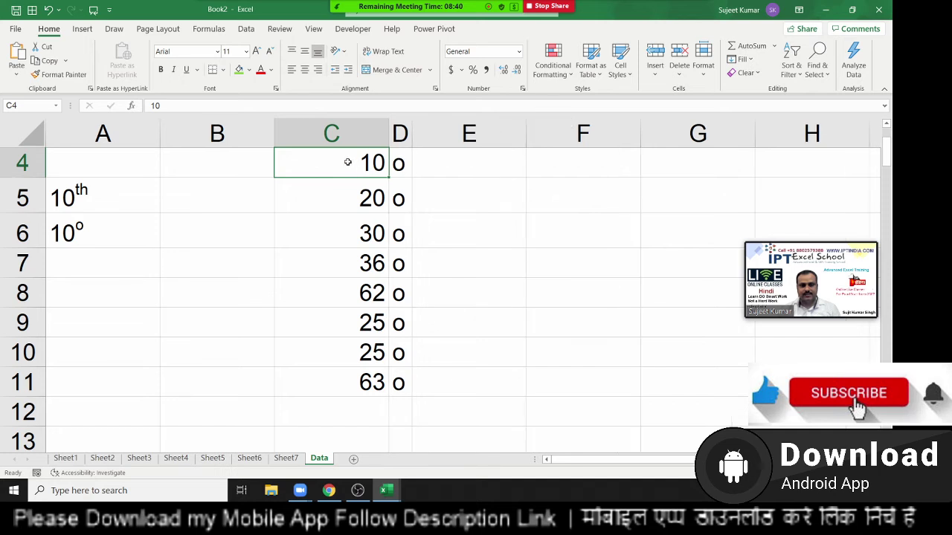
{"action": "left_click", "coordinate": [394, 164]}
{"action": "left_click_drag", "start_coordinate": [394, 164], "coordinate": [399, 382]}
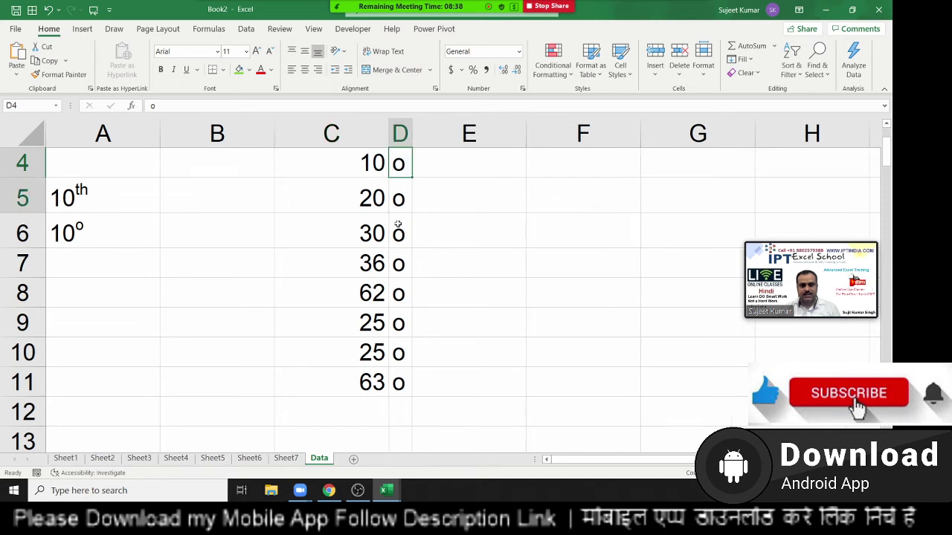
{"action": "left_click", "coordinate": [256, 51]}
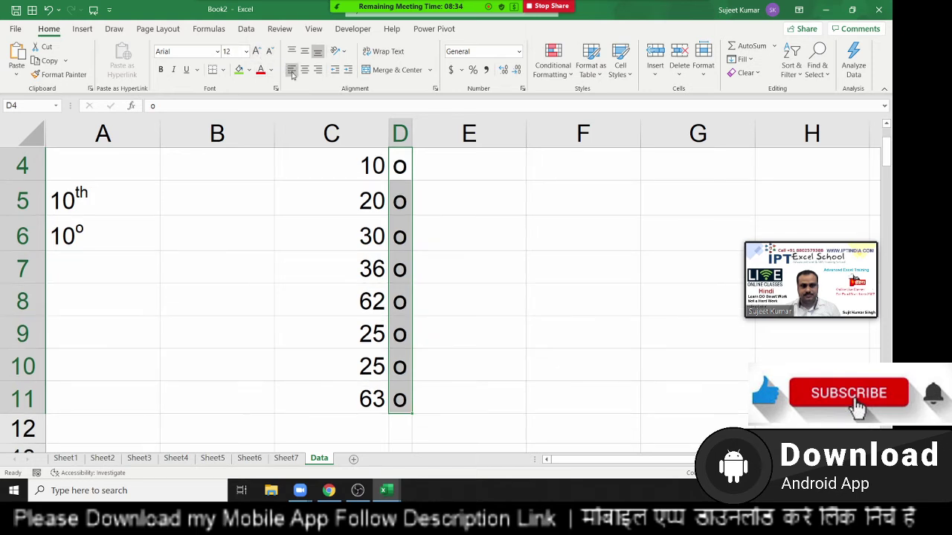
{"action": "left_click", "coordinate": [292, 50]}
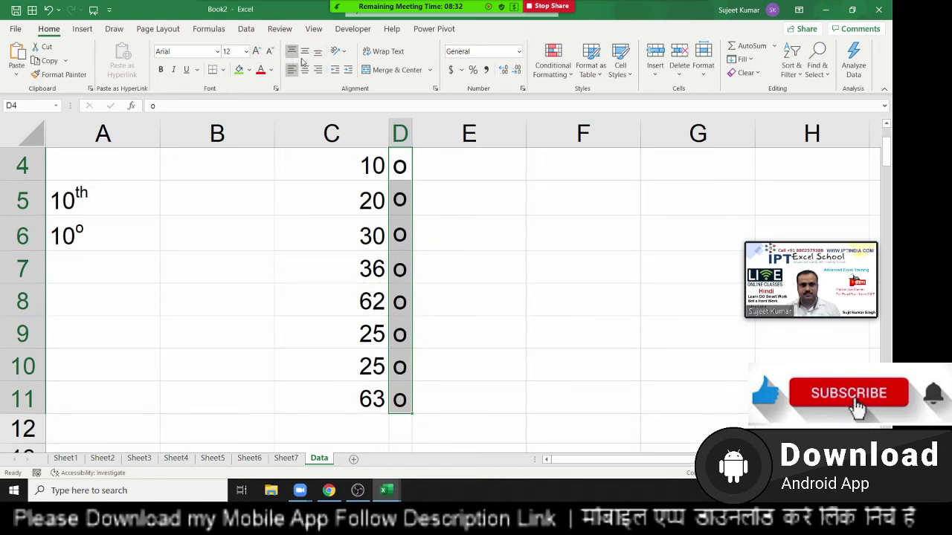
{"action": "left_click", "coordinate": [270, 50]}
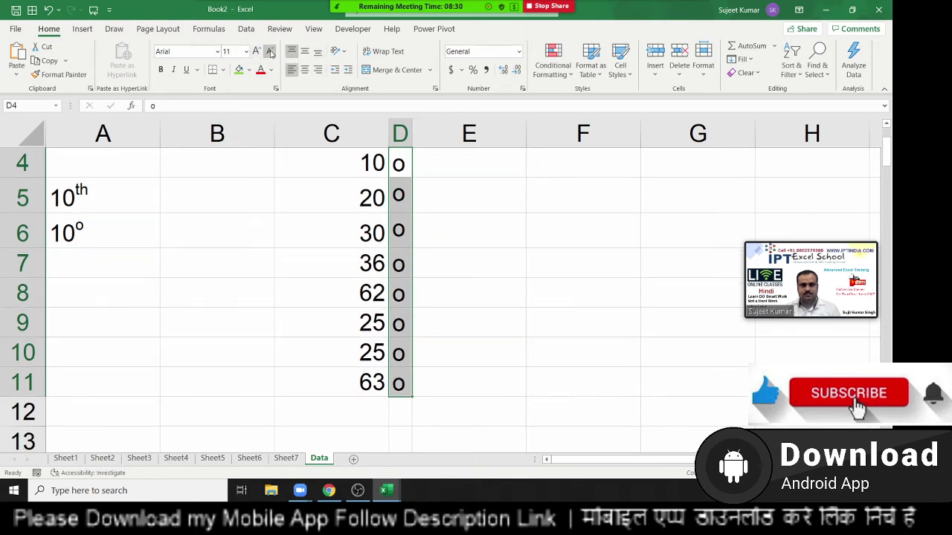
- Format the o marks in D4:D11 as superscript so they look like degree signs
{"action": "right_click", "coordinate": [403, 195]}
{"action": "left_click", "coordinate": [449, 417]}
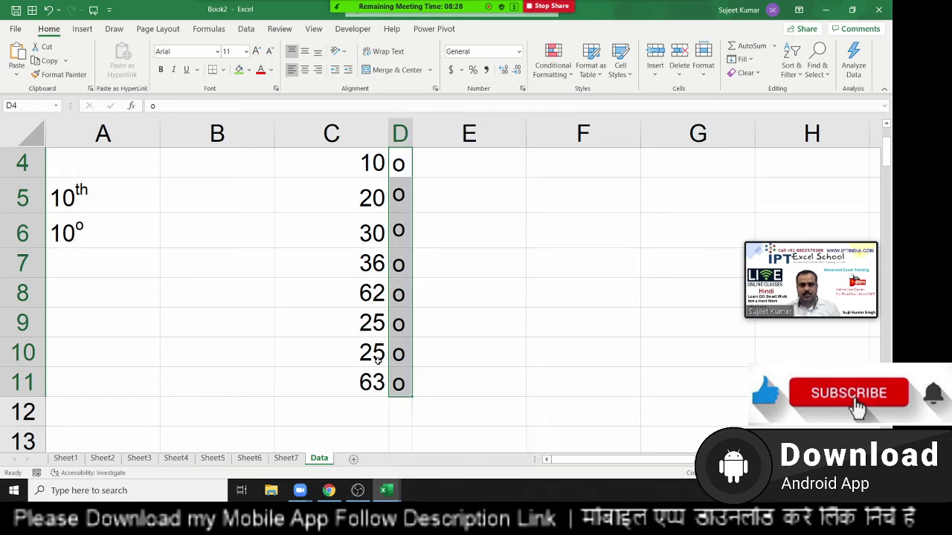
{"action": "left_click", "coordinate": [330, 351]}
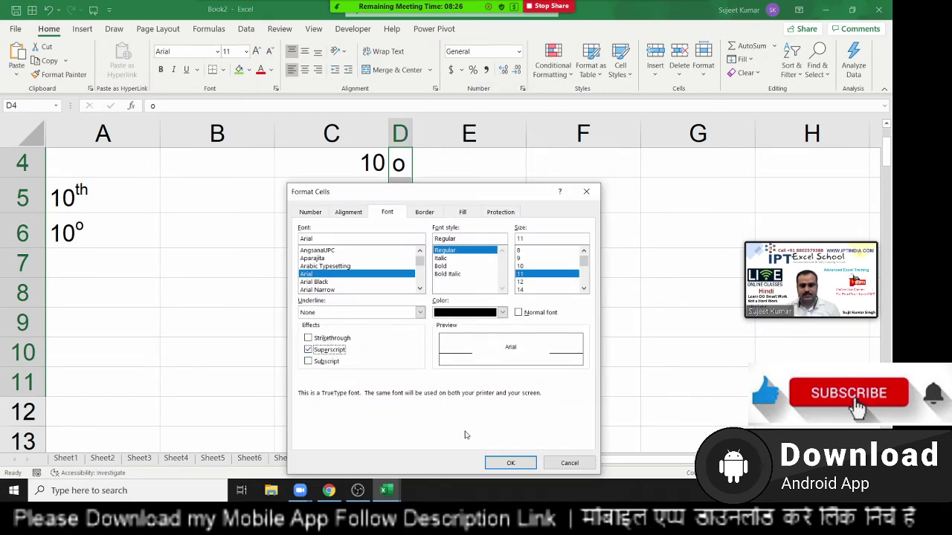
{"action": "left_click", "coordinate": [510, 464]}
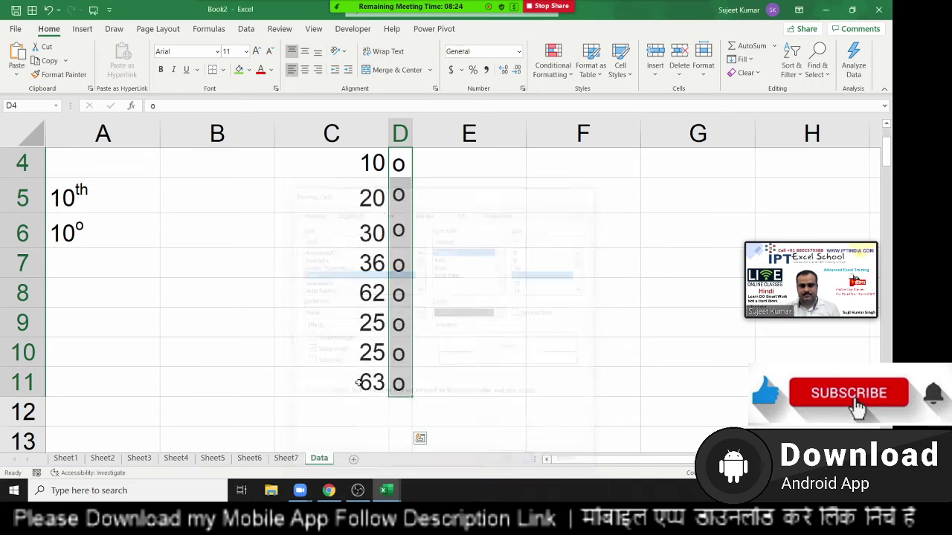
{"action": "left_click", "coordinate": [268, 302]}
- Squeeze column D to about 9 pixels beside the numbers
{"action": "left_click_drag", "start_coordinate": [357, 166], "coordinate": [410, 425]}
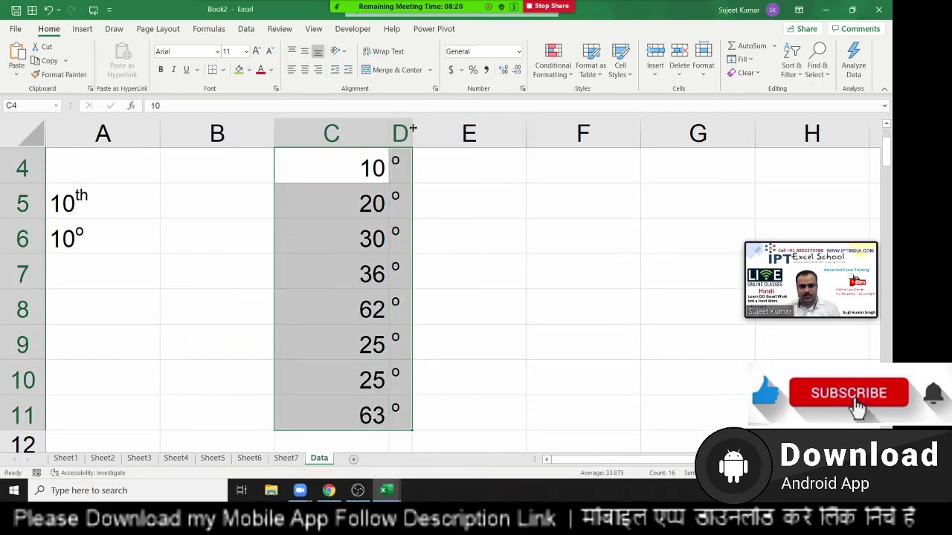
{"action": "left_click_drag", "start_coordinate": [411, 129], "coordinate": [400, 130]}
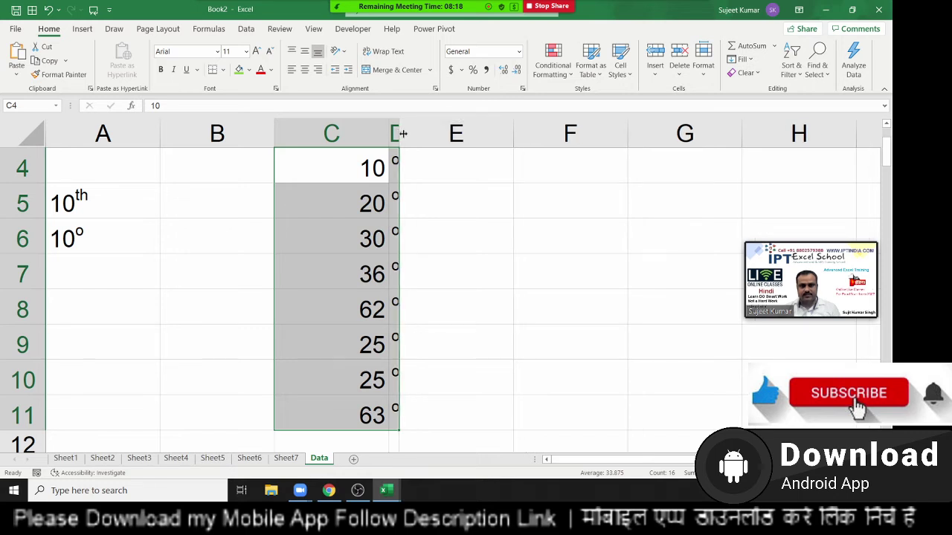
{"action": "left_click", "coordinate": [440, 221]}
{"action": "mouse_move", "coordinate": [397, 141]}
{"action": "left_mouse_down"}
{"action": "mouse_move", "coordinate": [386, 424]}
{"action": "mouse_move", "coordinate": [394, 425]}
{"action": "left_mouse_up"}
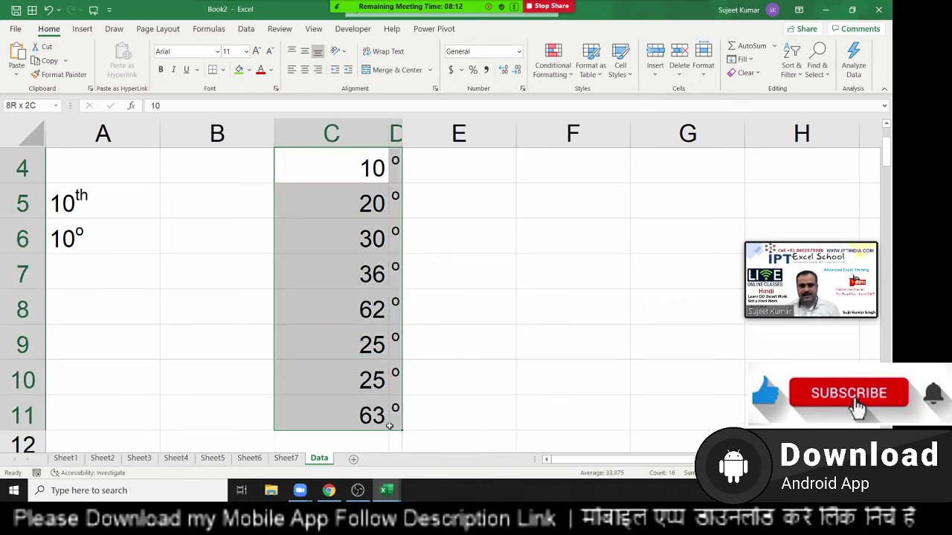
- Give C4:D11 a solid outline border with top, bottom, left and right edges
{"action": "right_click", "coordinate": [376, 365]}
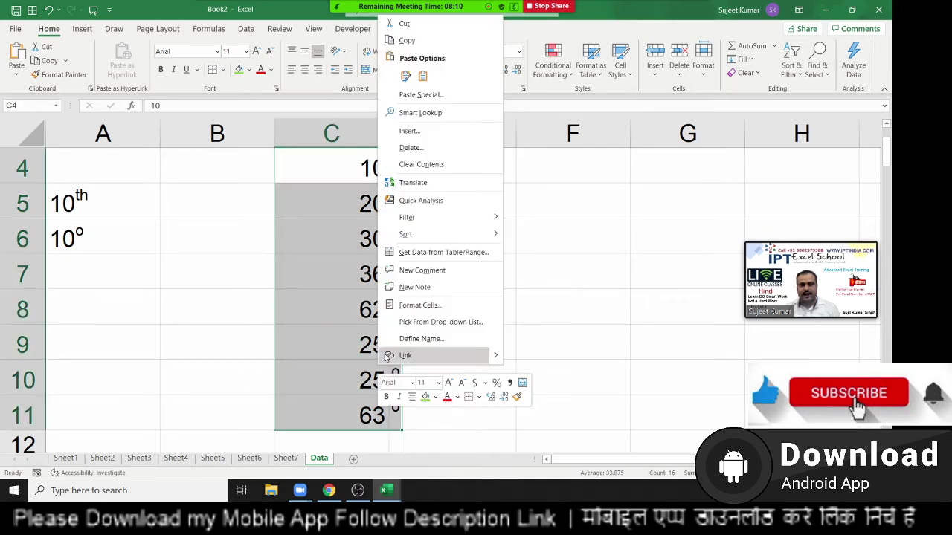
{"action": "left_click", "coordinate": [416, 305]}
{"action": "left_click", "coordinate": [305, 318]}
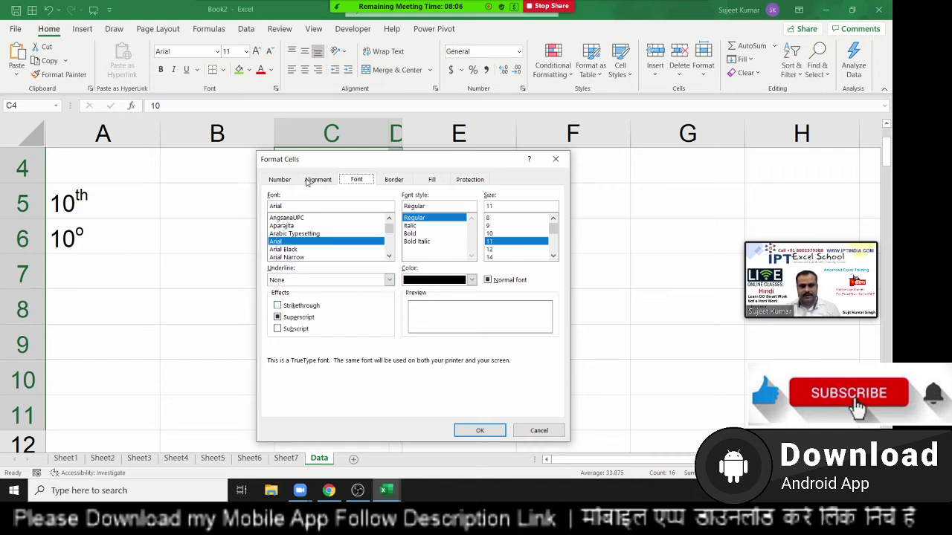
{"action": "left_click", "coordinate": [399, 181]}
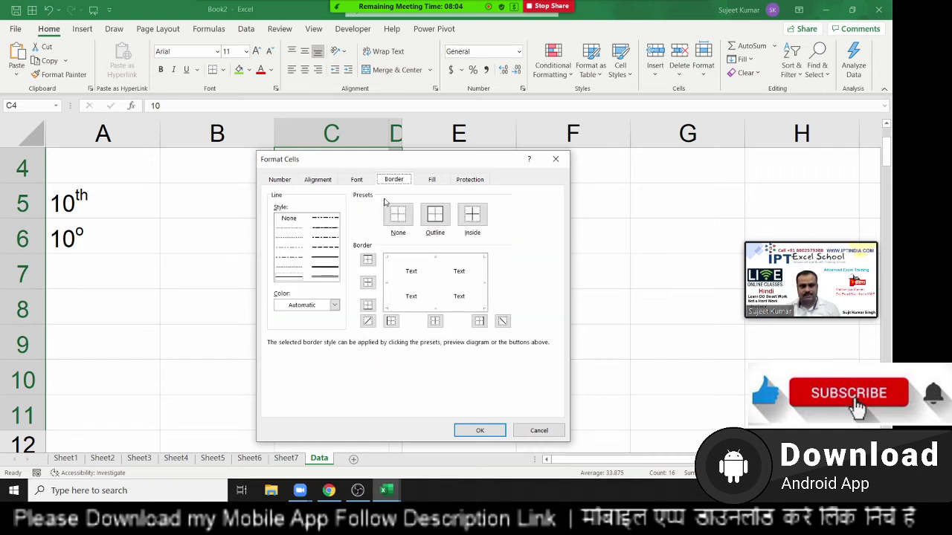
{"action": "left_click", "coordinate": [321, 265]}
{"action": "left_click", "coordinate": [401, 260]}
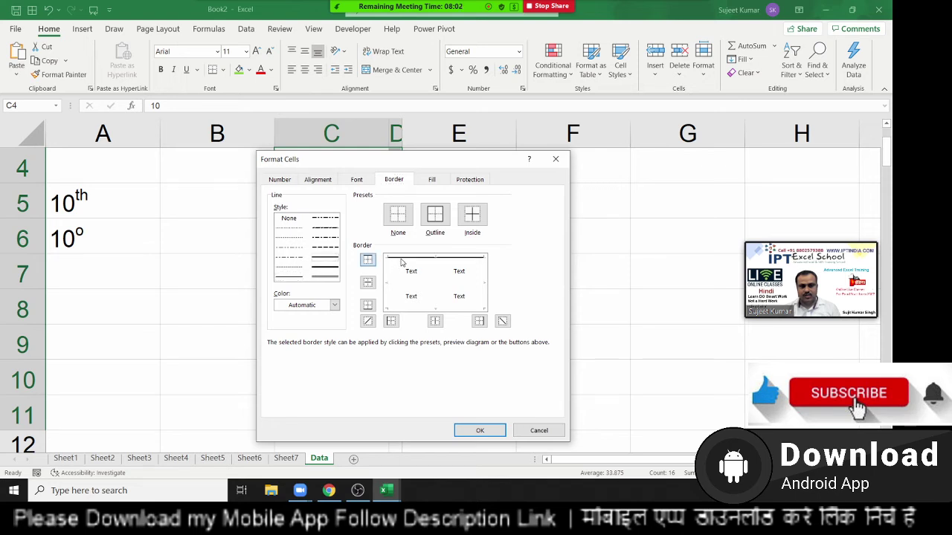
{"action": "left_click", "coordinate": [417, 310]}
{"action": "left_click", "coordinate": [389, 286]}
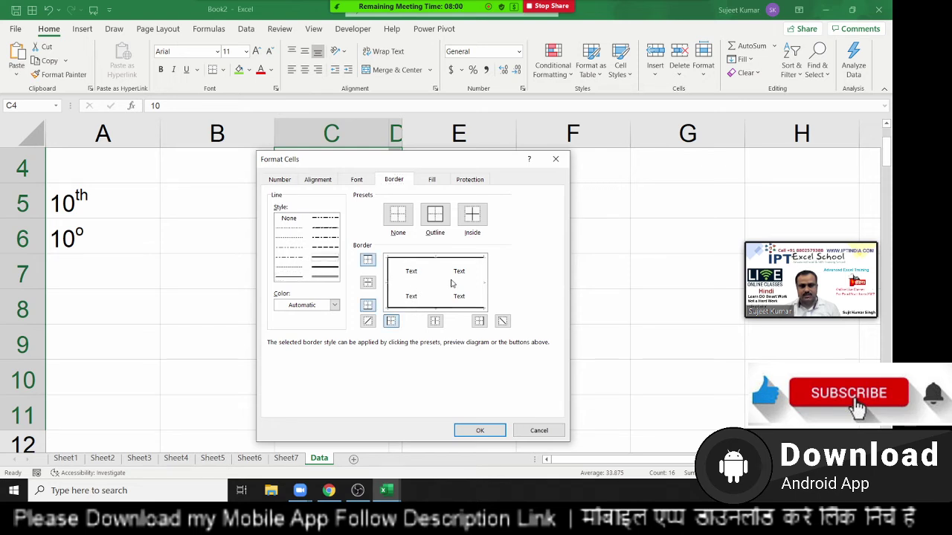
{"action": "left_click", "coordinate": [481, 287]}
- Add horizontal lines between rows, leaving diagonal and vertical lines off, and apply
{"action": "left_click", "coordinate": [421, 283]}
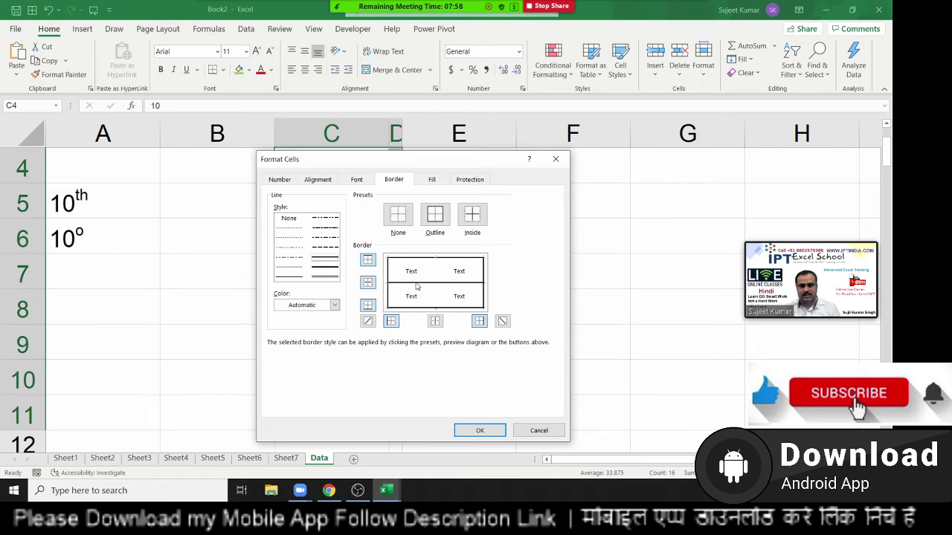
{"action": "left_click", "coordinate": [429, 275]}
{"action": "left_click", "coordinate": [430, 275]}
{"action": "double_click", "coordinate": [437, 271]}
{"action": "left_click", "coordinate": [437, 271]}
{"action": "left_click", "coordinate": [437, 271]}
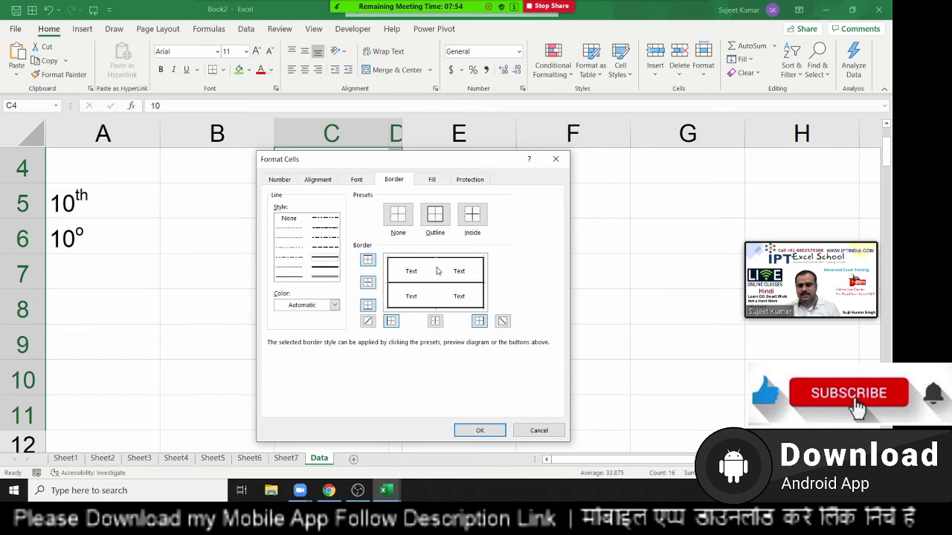
{"action": "left_click", "coordinate": [480, 431]}
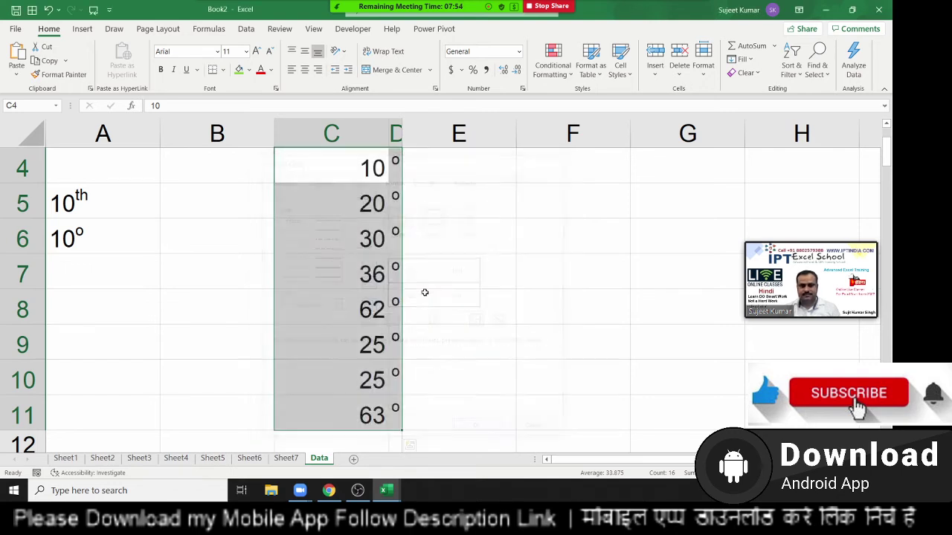
- Narrow column C to fit its values and check the entries in C7, A6 and D7
{"action": "left_click", "coordinate": [249, 70]}
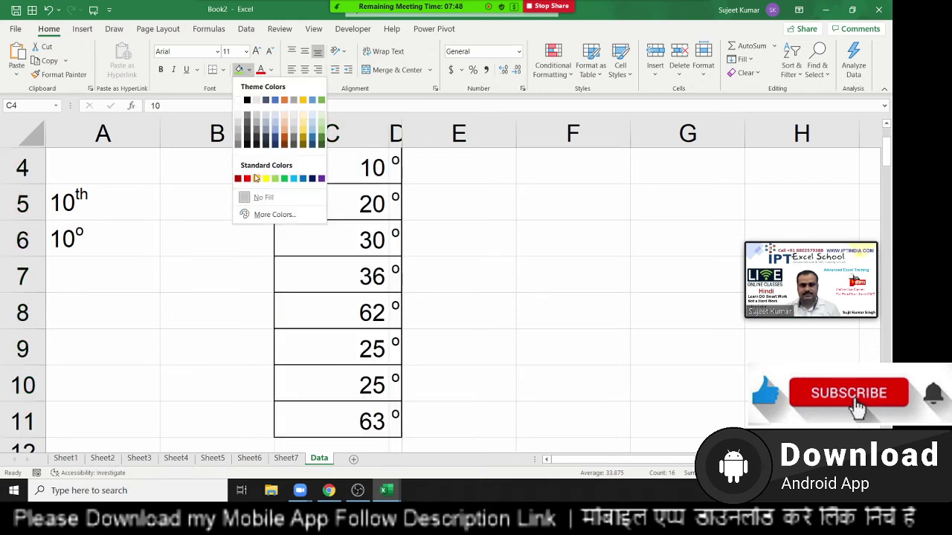
{"action": "left_click", "coordinate": [238, 100]}
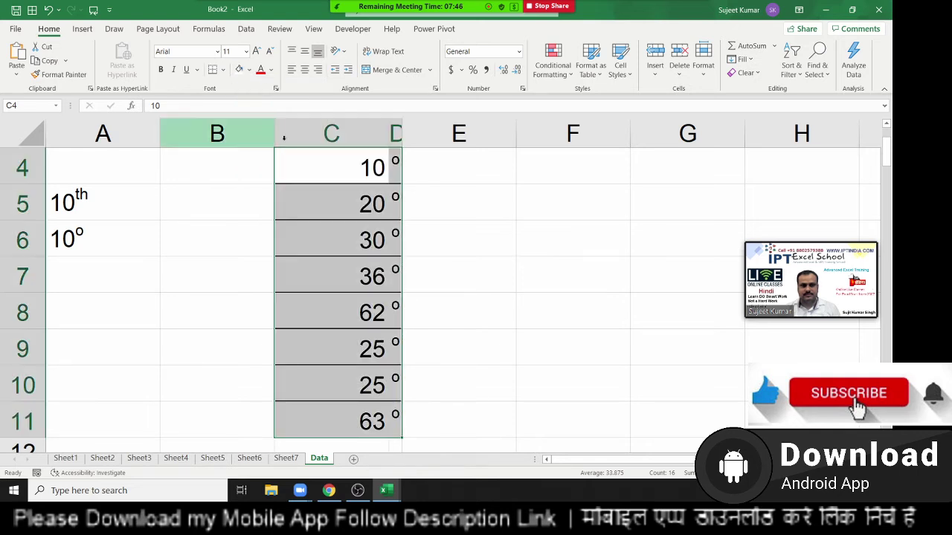
{"action": "left_click_drag", "start_coordinate": [392, 133], "coordinate": [321, 136]}
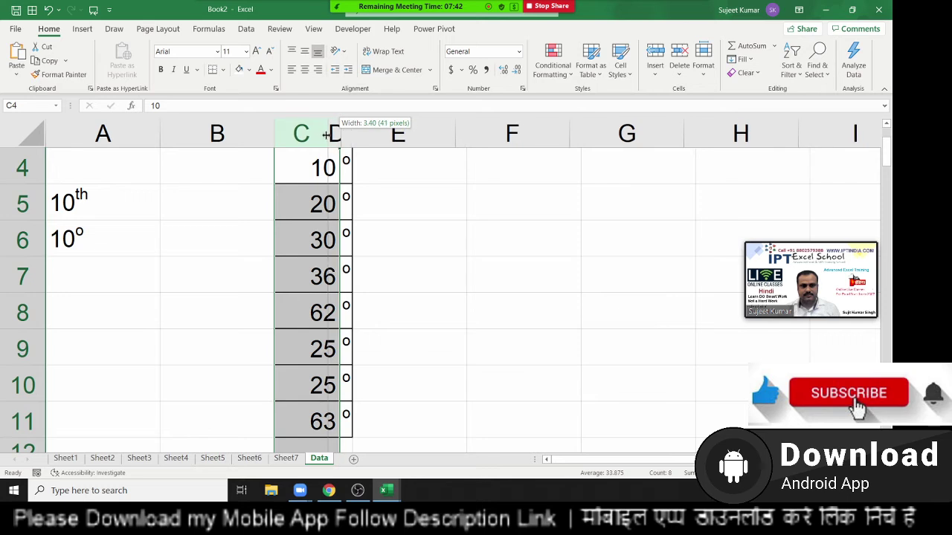
{"action": "left_click", "coordinate": [387, 190]}
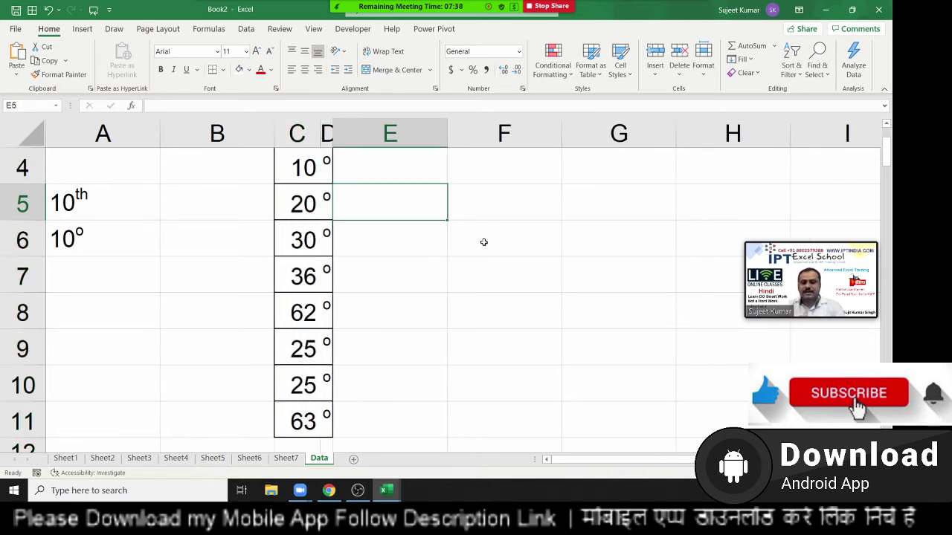
{"action": "scroll", "coordinate": [484, 239], "scroll_direction": "down", "scroll_amount": 1}
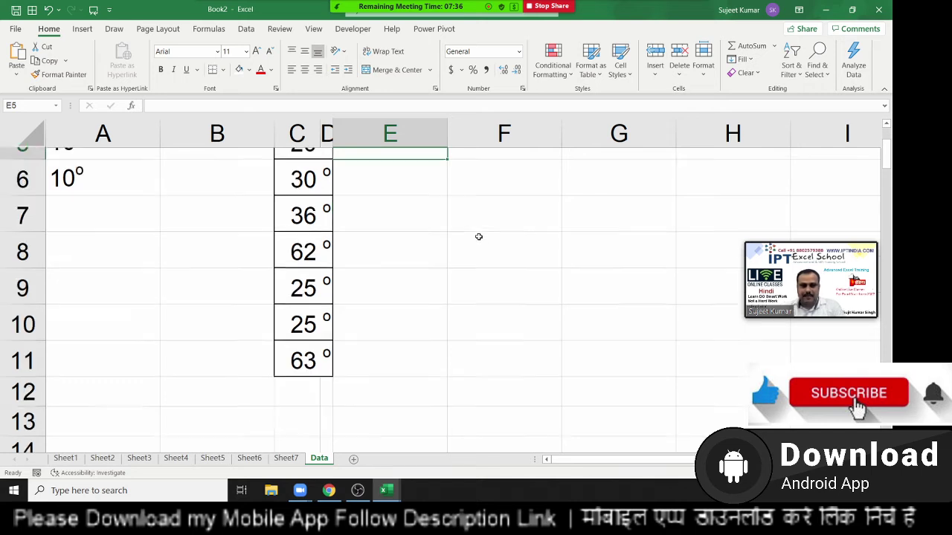
{"action": "scroll", "coordinate": [443, 278], "scroll_direction": "up", "scroll_amount": 1}
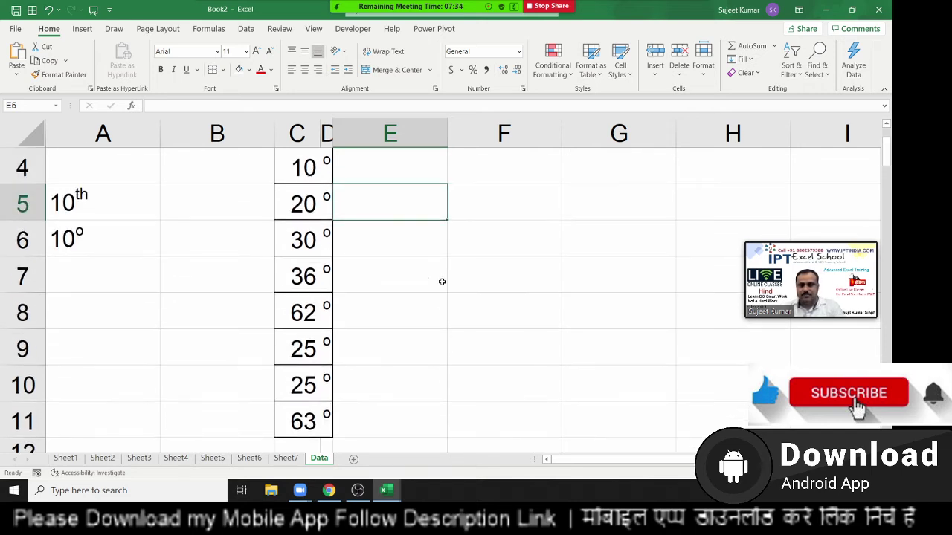
{"action": "left_click", "coordinate": [305, 277]}
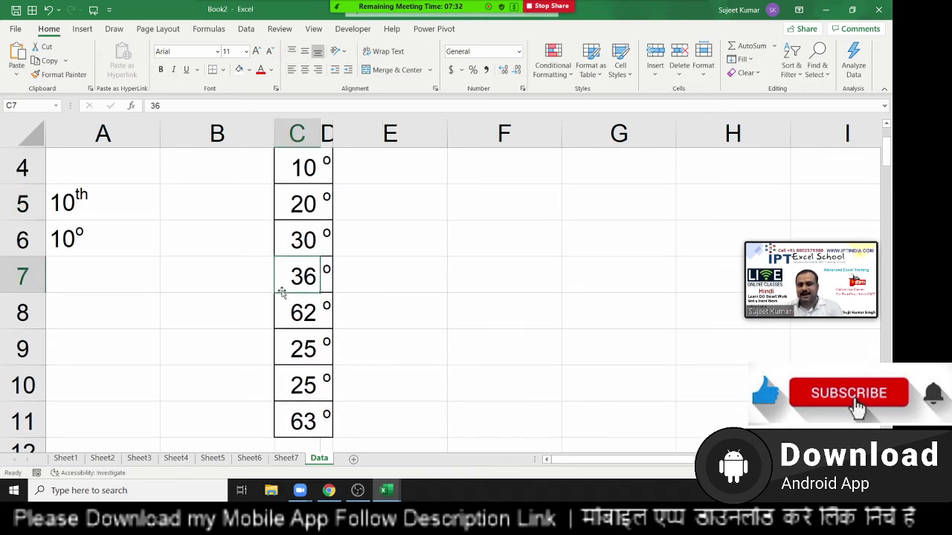
{"action": "left_click", "coordinate": [95, 252]}
{"action": "left_click", "coordinate": [325, 276]}
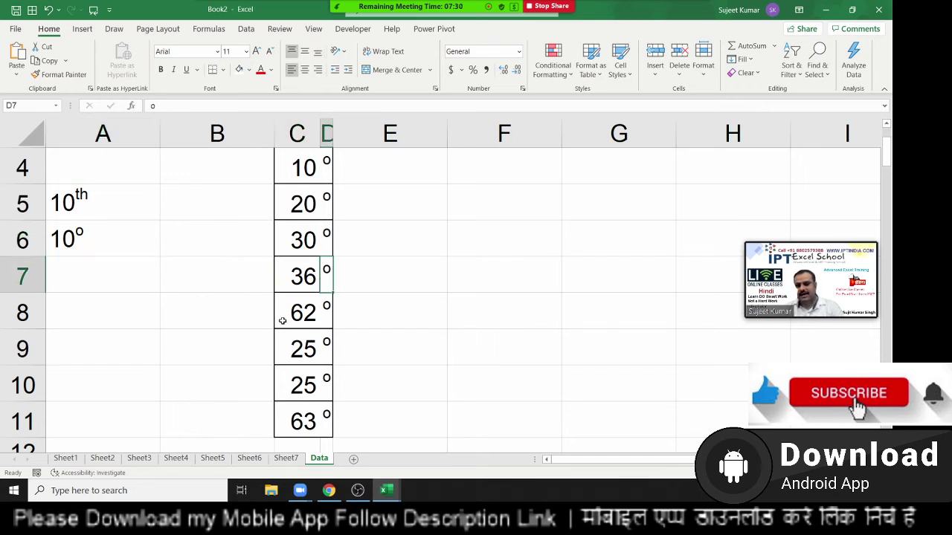
{"action": "left_click", "coordinate": [425, 280]}
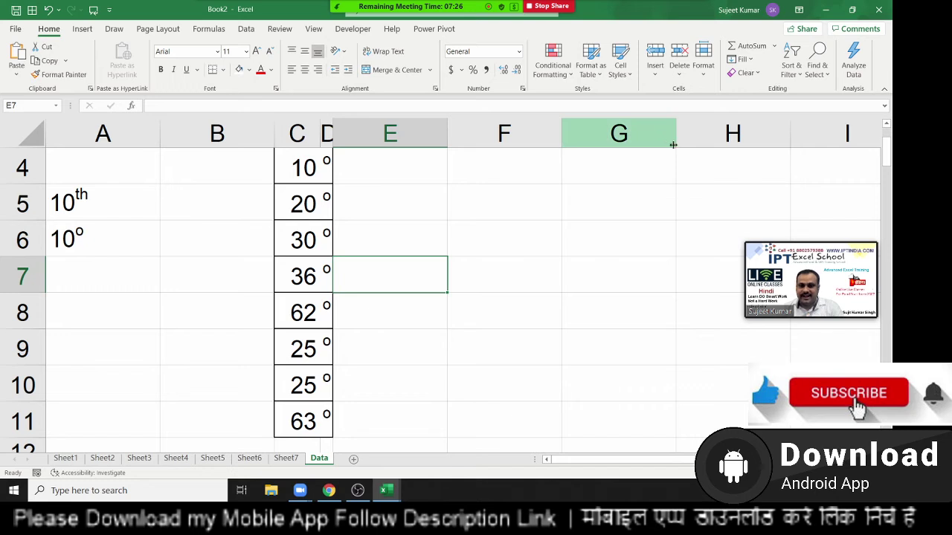
- Narrow column G to 4.30 (50 pixels)
{"action": "left_click_drag", "start_coordinate": [675, 134], "coordinate": [613, 145]}
{"action": "scroll", "coordinate": [446, 290], "scroll_direction": "down", "scroll_amount": 4}
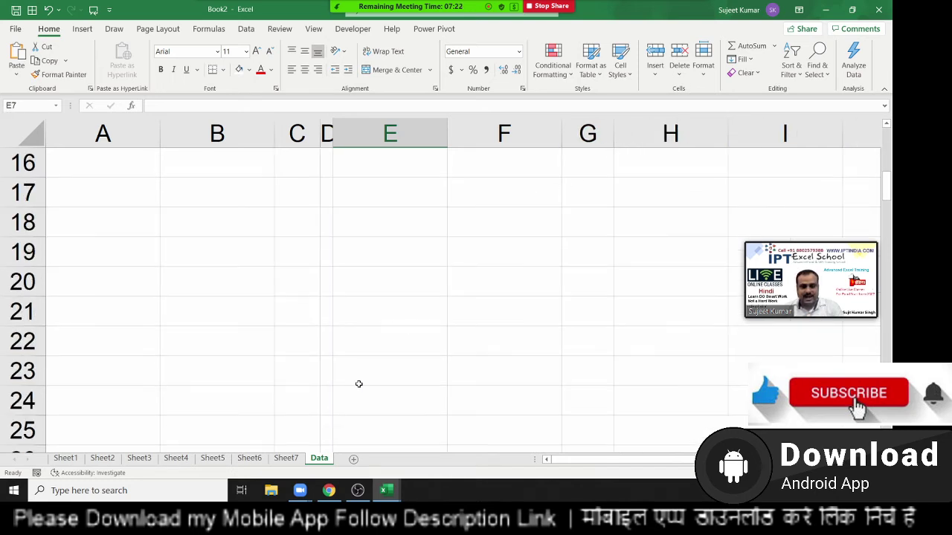
{"action": "left_click", "coordinate": [385, 281]}
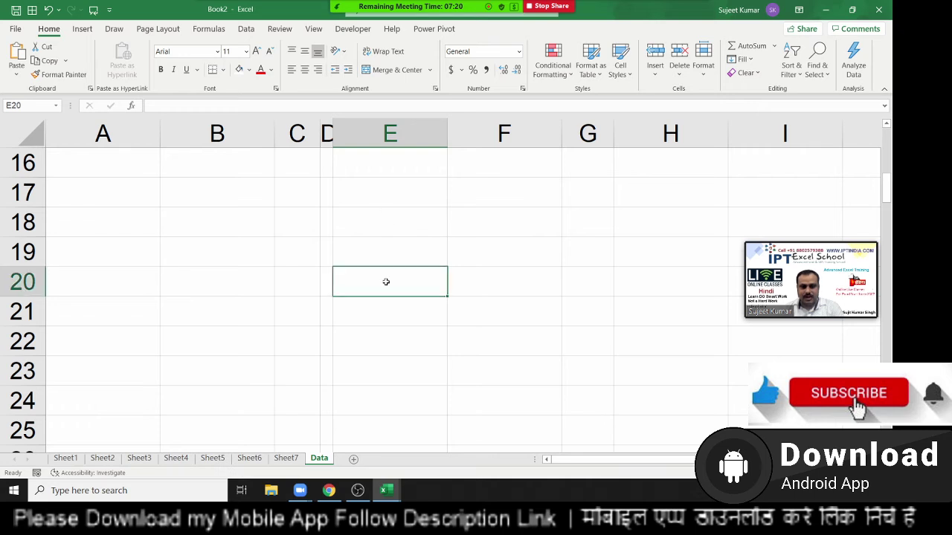
- Select the Assistant Professor bio snippet in the Google search result
{"action": "left_click", "coordinate": [327, 492]}
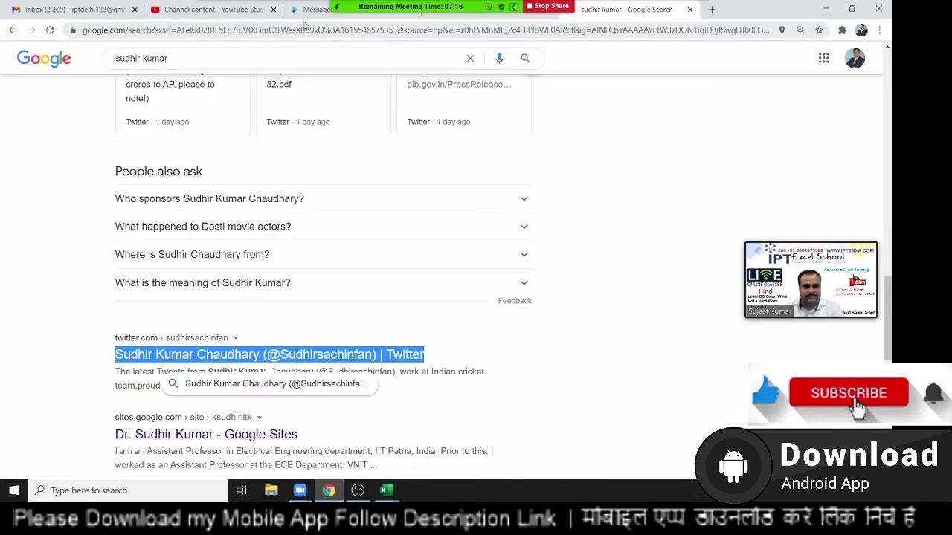
{"action": "scroll", "coordinate": [186, 320], "scroll_direction": "down", "scroll_amount": 3}
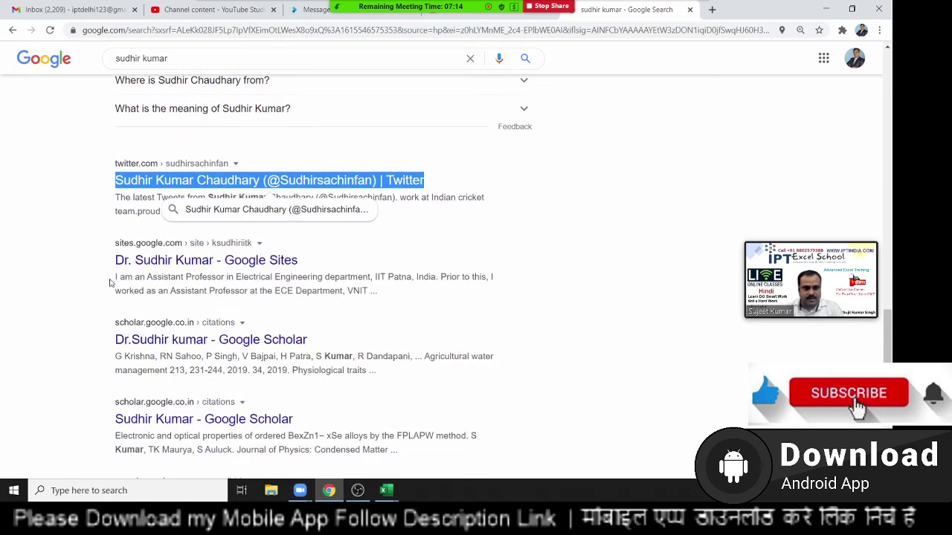
{"action": "left_click_drag", "start_coordinate": [115, 276], "coordinate": [367, 308]}
{"action": "key", "text": "ctrl+c"}
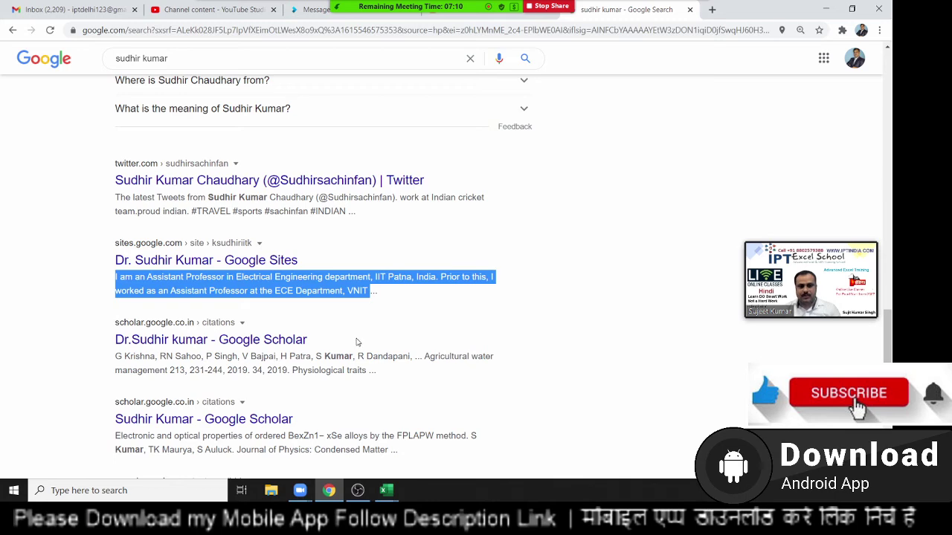
- Back in Excel, merge cells E17:H19 into one block
{"action": "key", "text": "alt+Tab"}
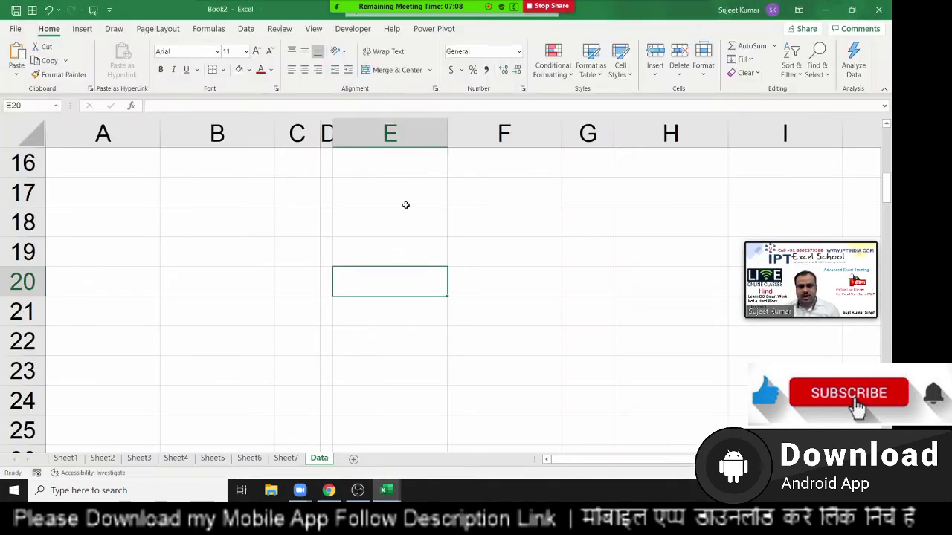
{"action": "mouse_move", "coordinate": [407, 194]}
{"action": "left_mouse_down"}
{"action": "mouse_move", "coordinate": [479, 223]}
{"action": "mouse_move", "coordinate": [682, 272]}
{"action": "mouse_move", "coordinate": [734, 272]}
{"action": "mouse_move", "coordinate": [720, 257]}
{"action": "left_mouse_up"}
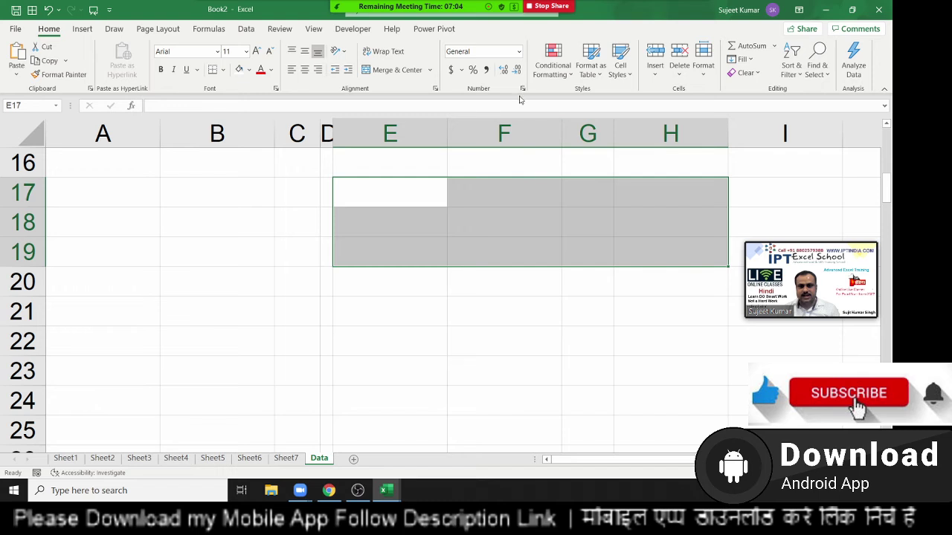
{"action": "left_click", "coordinate": [396, 69]}
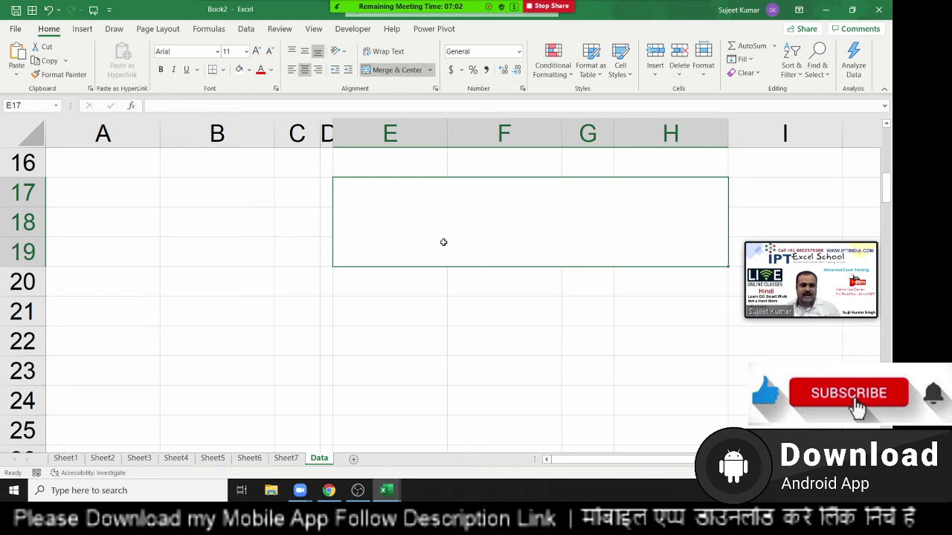
- Paste the Assistant Professor bio into the merged E17:H19 cell
{"action": "key", "text": "ctrl+v"}
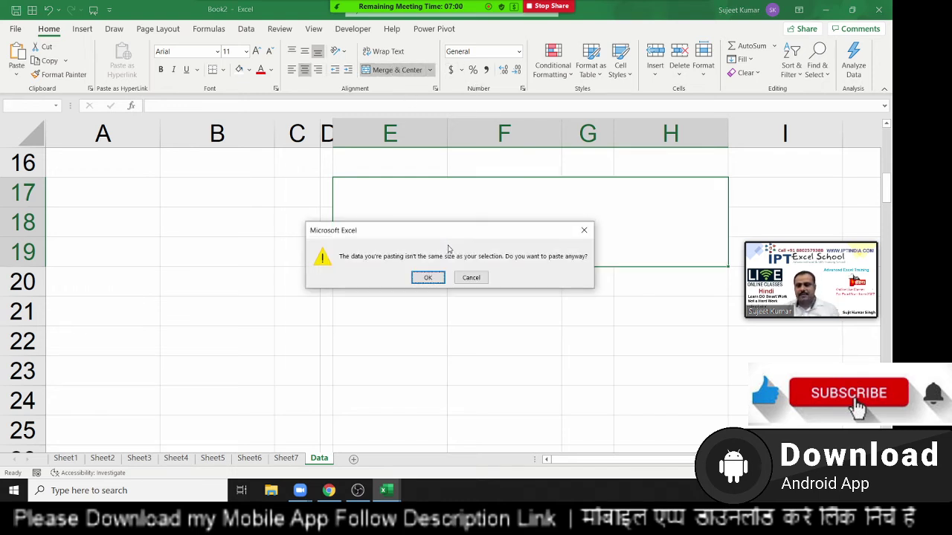
{"action": "key", "text": "Escape"}
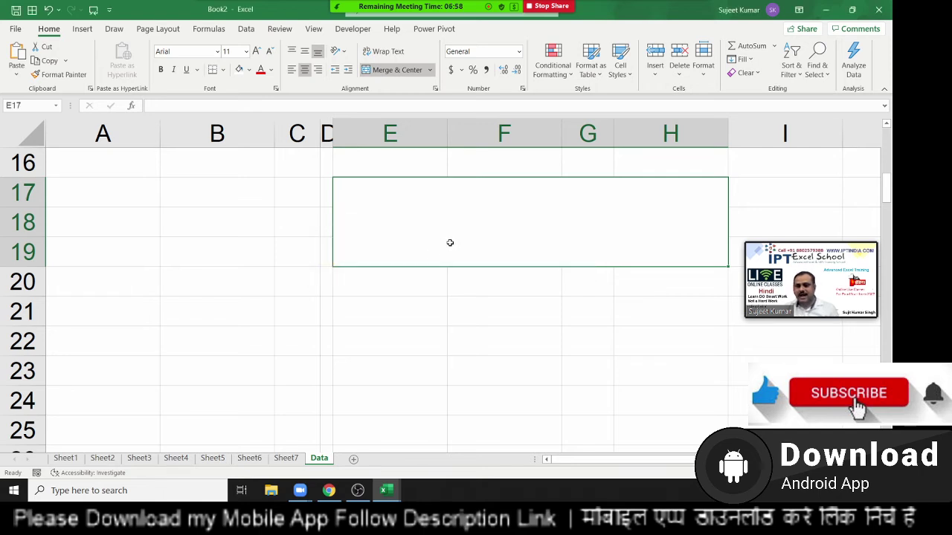
{"action": "key", "text": "ctrl+v"}
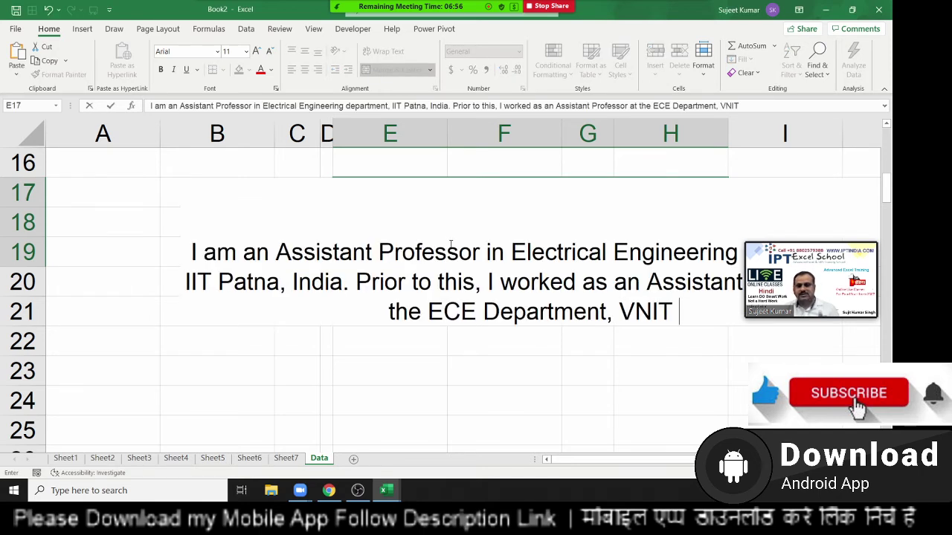
{"action": "left_click", "coordinate": [499, 394]}
{"action": "left_click", "coordinate": [474, 254]}
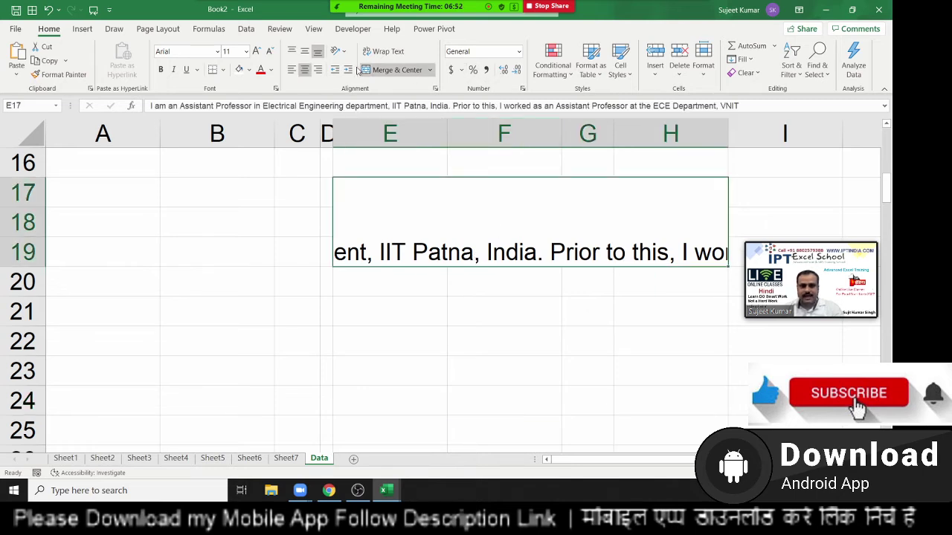
- Middle-align and wrap the bio, shrink it to 9 pt, and make row 18 taller
{"action": "left_click", "coordinate": [305, 55]}
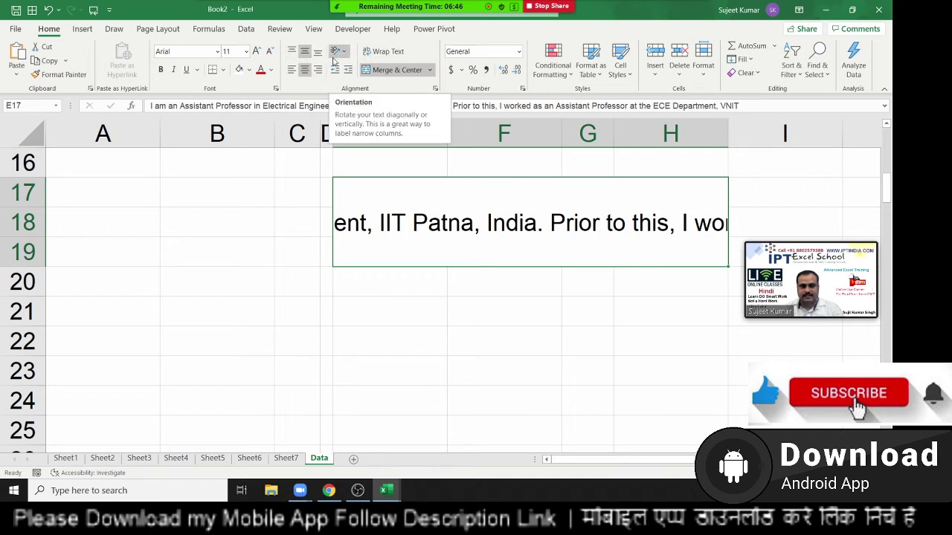
{"action": "left_click", "coordinate": [383, 51]}
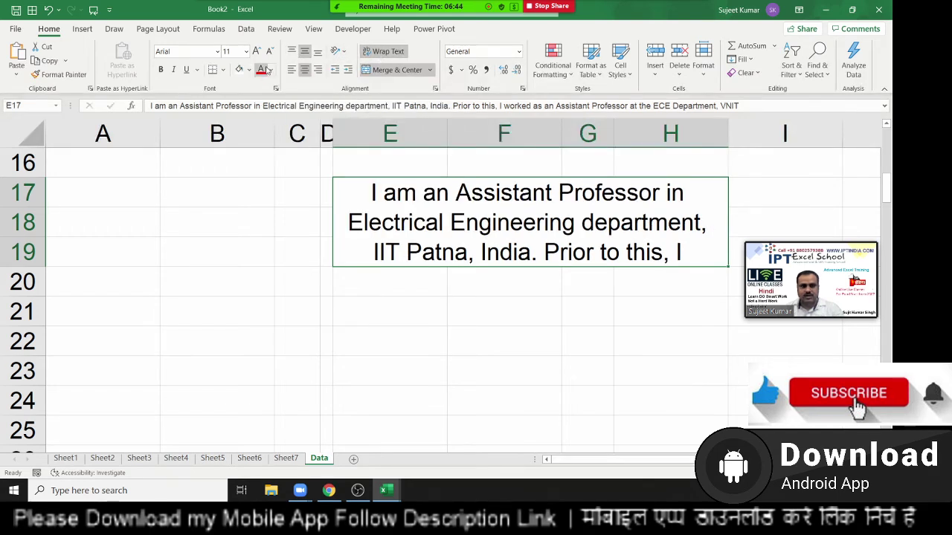
{"action": "left_click", "coordinate": [269, 51]}
{"action": "left_click", "coordinate": [269, 51]}
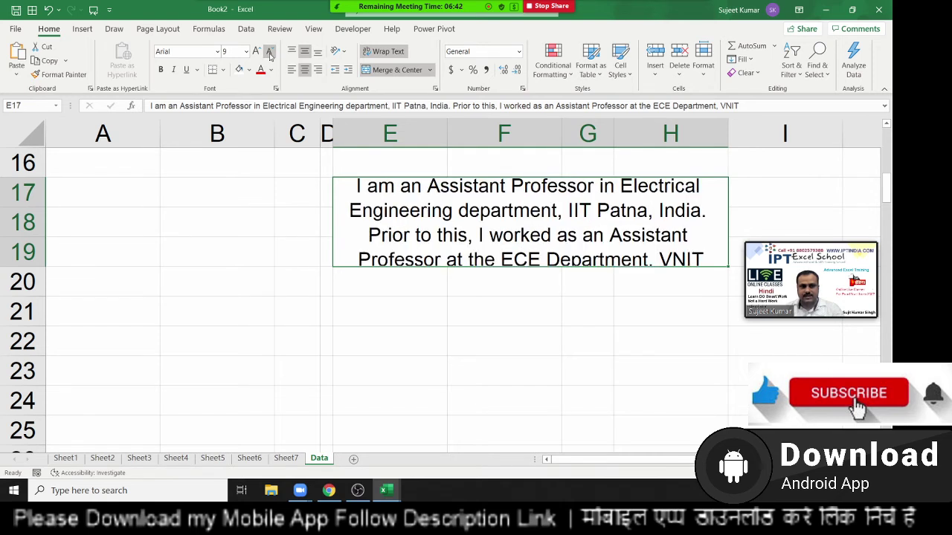
{"action": "left_click_drag", "start_coordinate": [31, 237], "coordinate": [25, 255]}
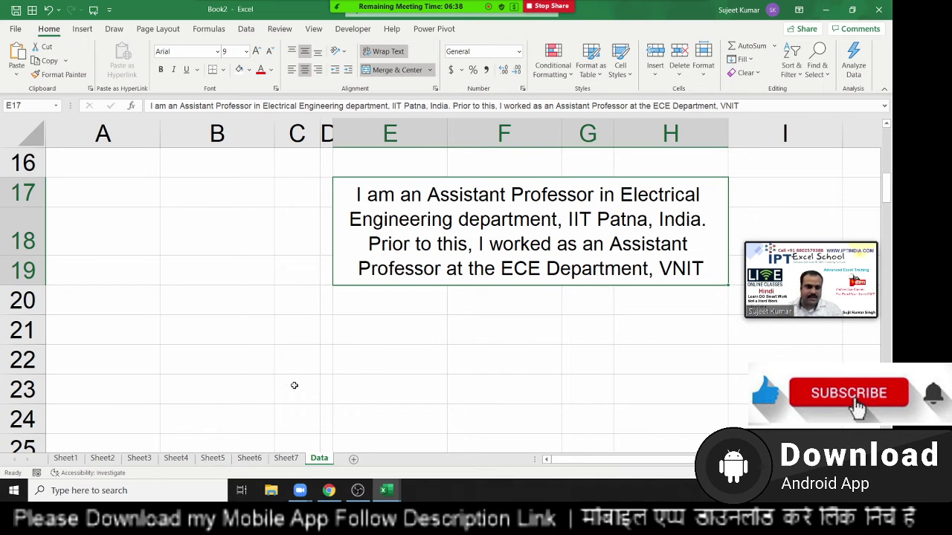
{"action": "left_click", "coordinate": [360, 383]}
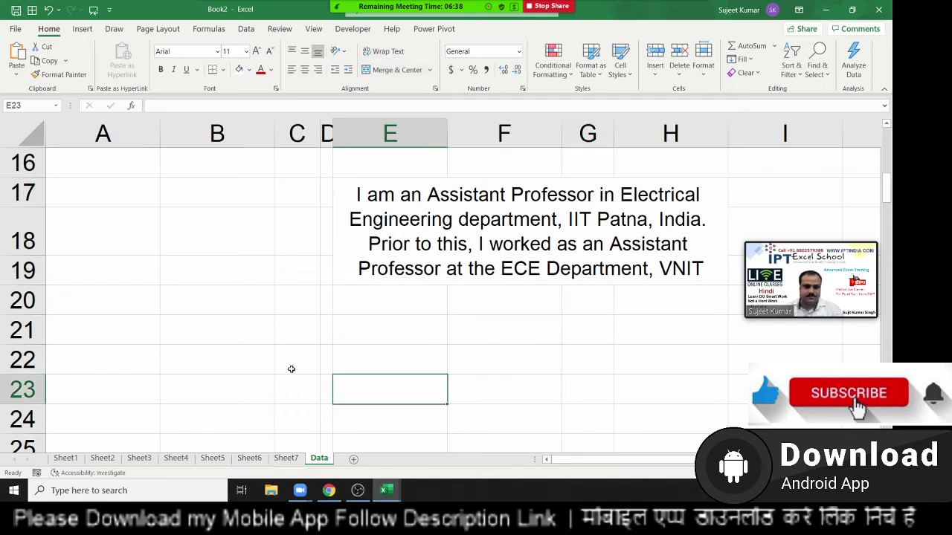
{"action": "left_click", "coordinate": [611, 233]}
- Select IIT Patna in the bio text, then leave the cell unchanged
{"action": "double_click", "coordinate": [593, 223]}
{"action": "double_click", "coordinate": [597, 220]}
{"action": "left_click_drag", "start_coordinate": [597, 221], "coordinate": [651, 221]}
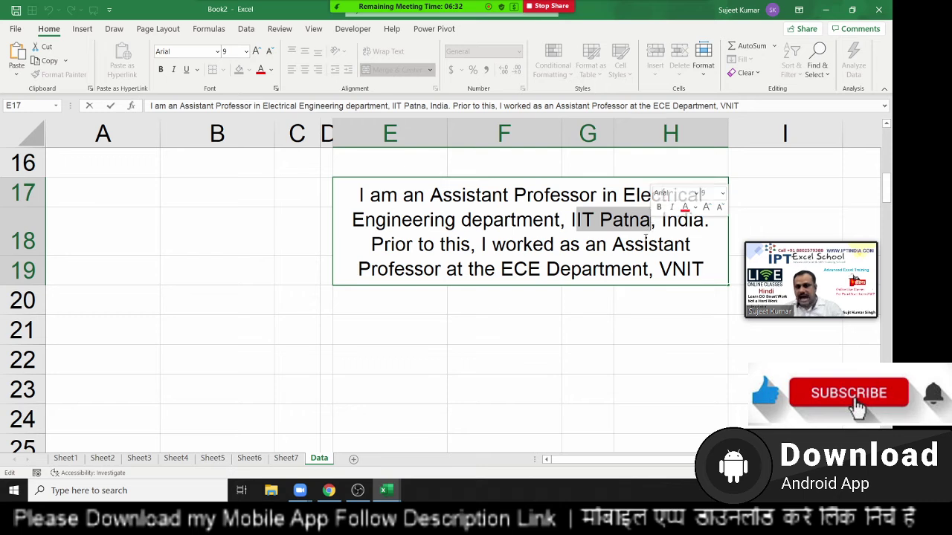
{"action": "left_click", "coordinate": [597, 318]}
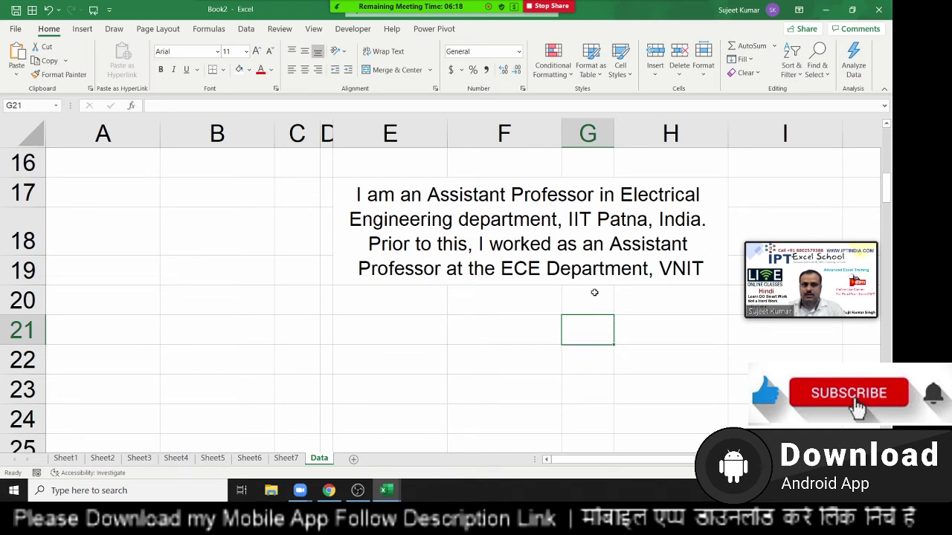
{"action": "mouse_move", "coordinate": [406, 17]}
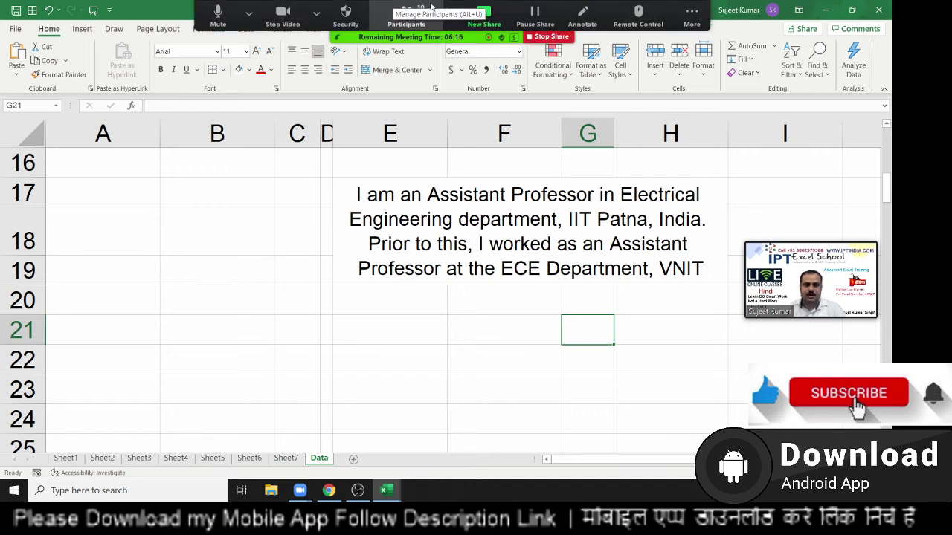
{"action": "left_click", "coordinate": [316, 12]}
{"action": "left_click", "coordinate": [283, 15]}
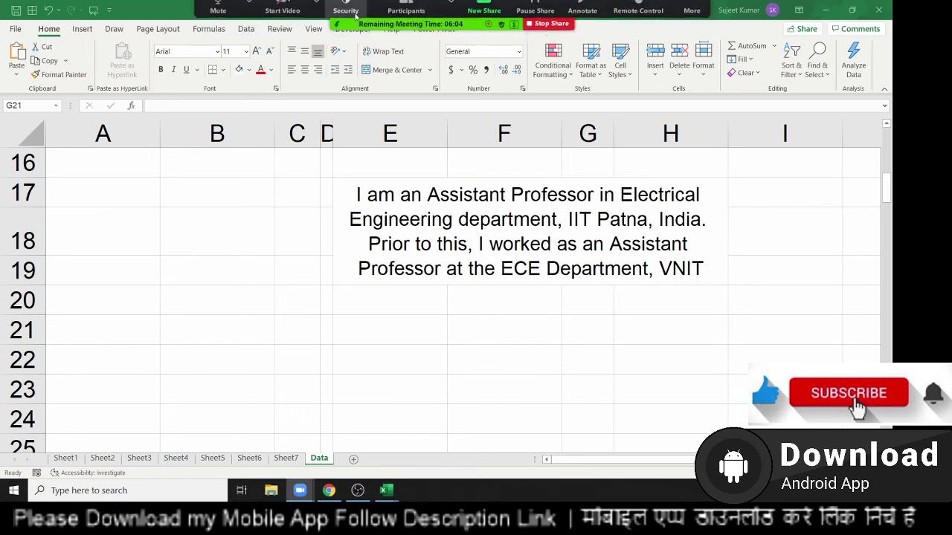
{"action": "left_click", "coordinate": [316, 14]}
{"action": "left_click", "coordinate": [315, 15]}
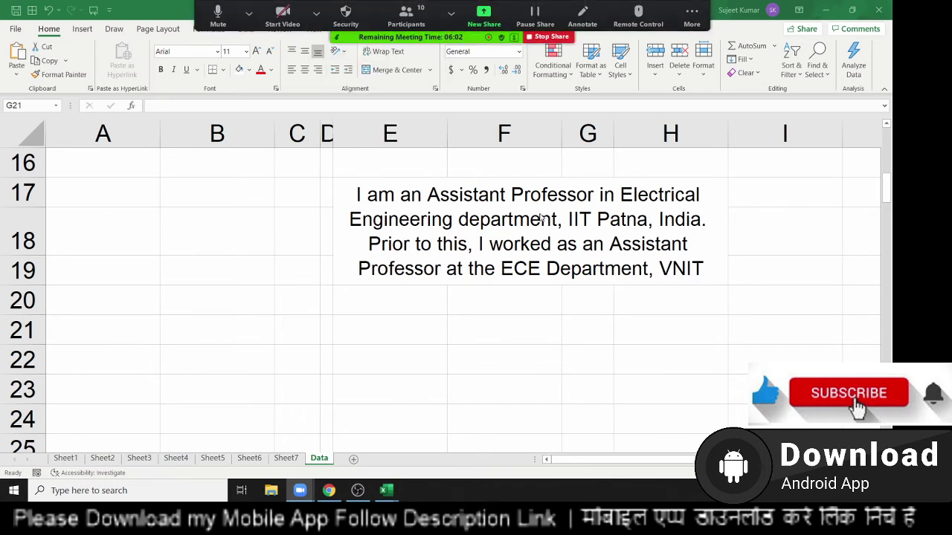
- Reselect IIT Patna and apply red strikethrough in Format Cells, dropping a trial superscript
{"action": "double_click", "coordinate": [582, 220]}
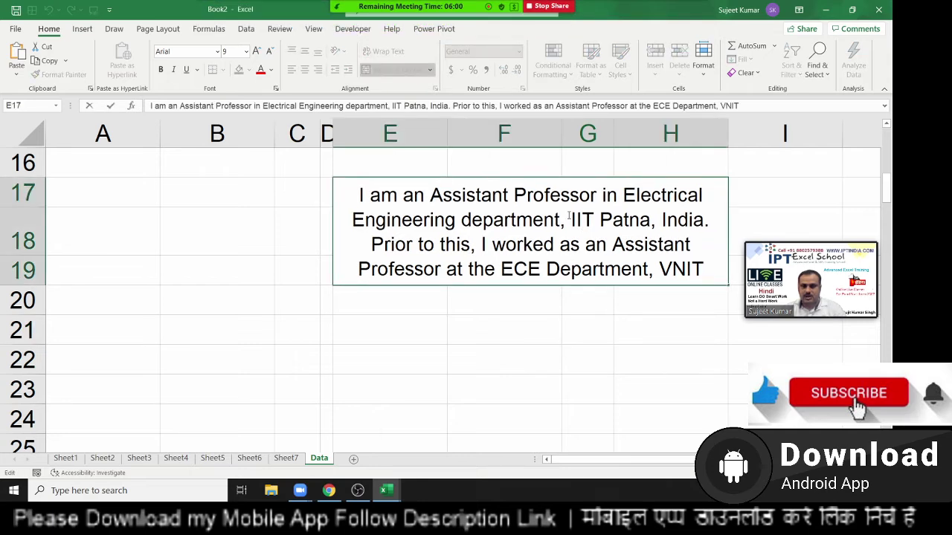
{"action": "left_click_drag", "start_coordinate": [569, 218], "coordinate": [651, 219]}
{"action": "right_click", "coordinate": [634, 222]}
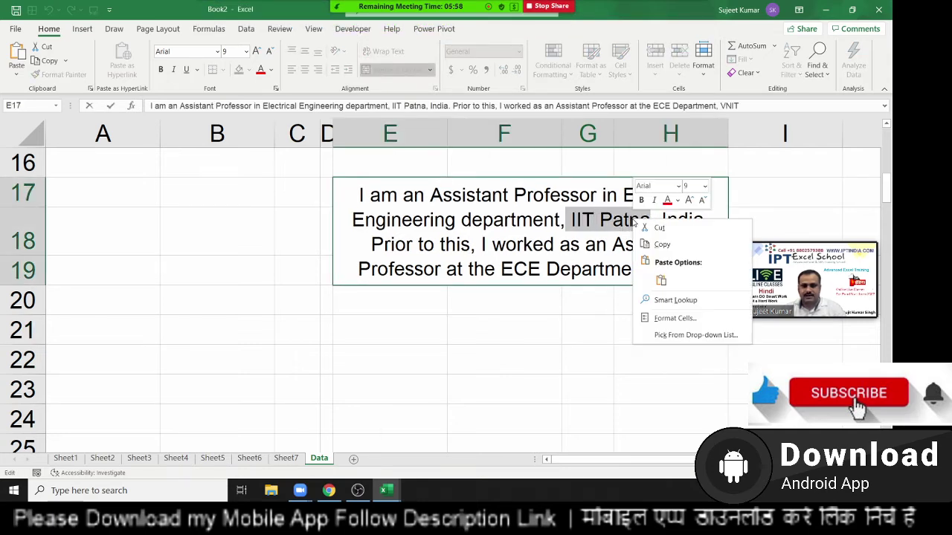
{"action": "left_click", "coordinate": [675, 318]}
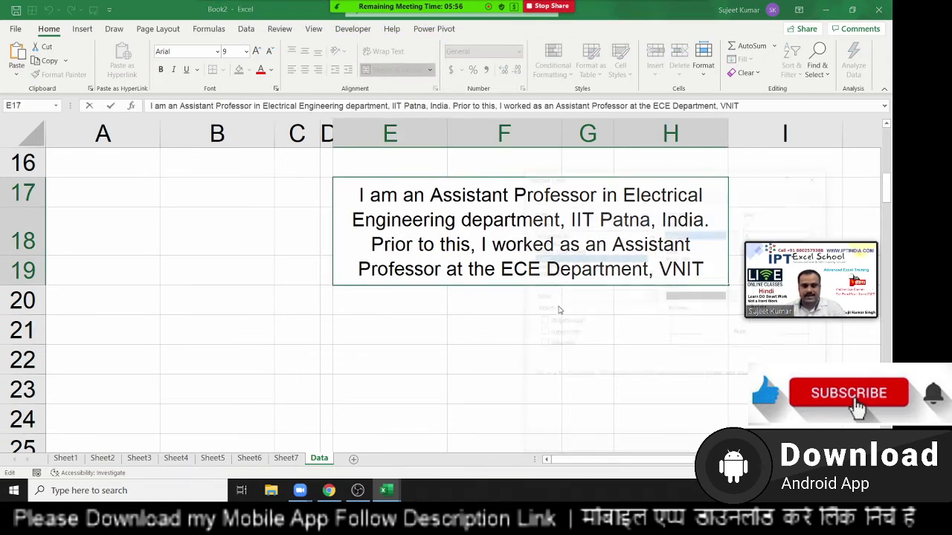
{"action": "left_click", "coordinate": [554, 335]}
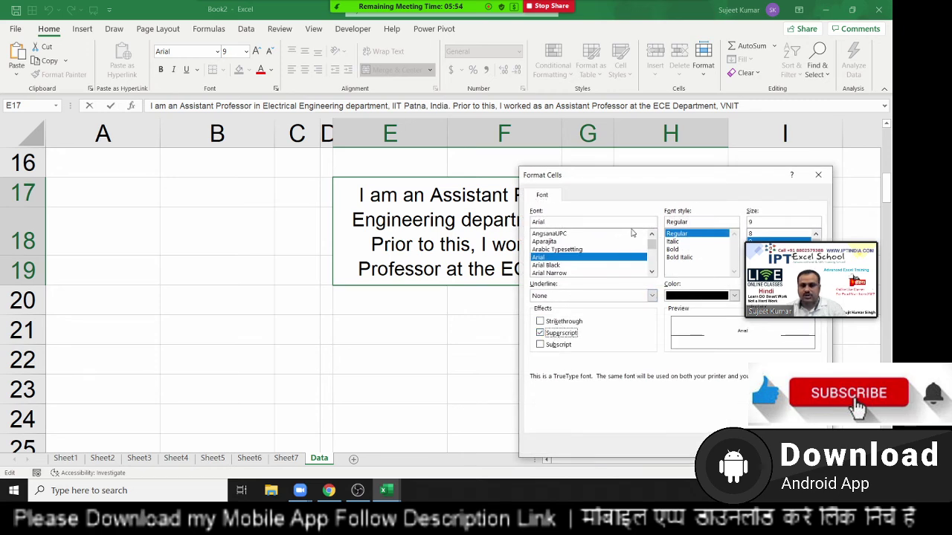
{"action": "left_click_drag", "start_coordinate": [642, 178], "coordinate": [354, 155]}
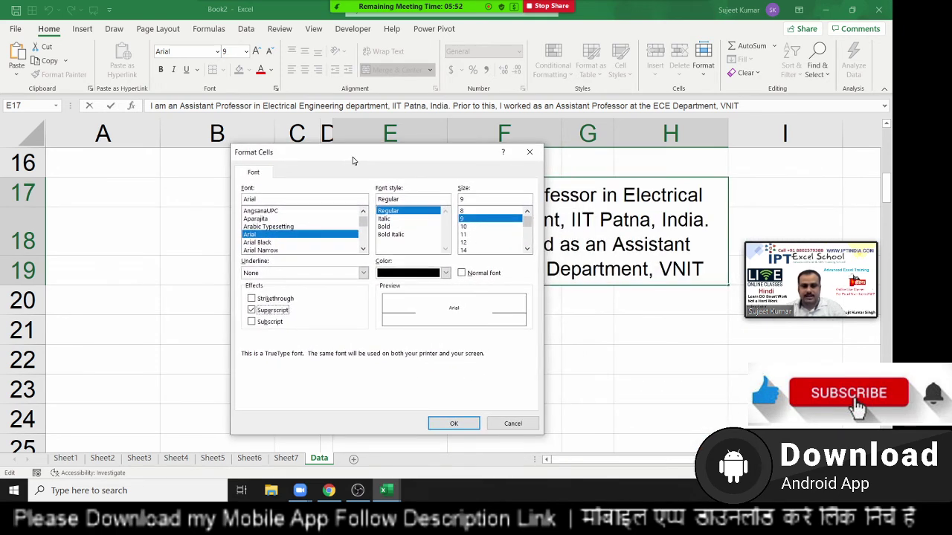
{"action": "left_click", "coordinate": [280, 309]}
{"action": "left_click", "coordinate": [276, 299]}
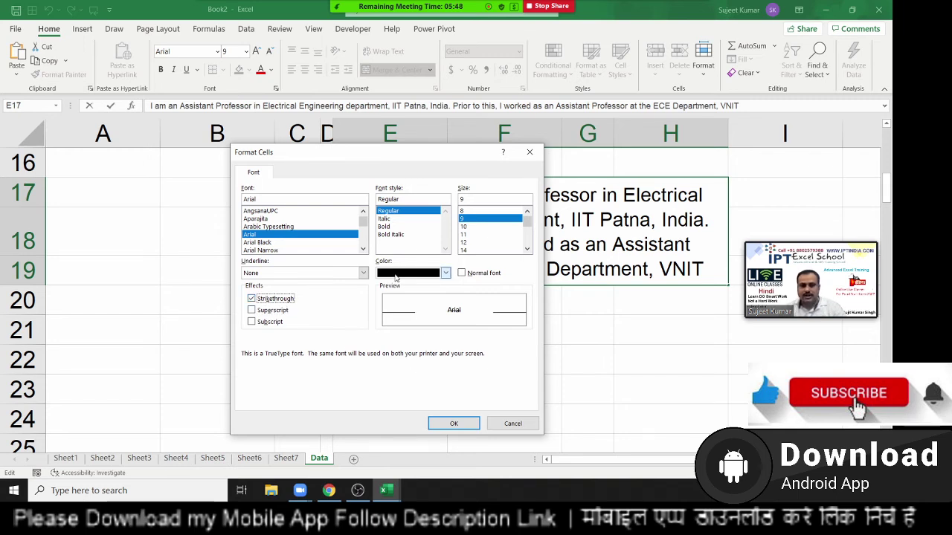
{"action": "left_click", "coordinate": [395, 274]}
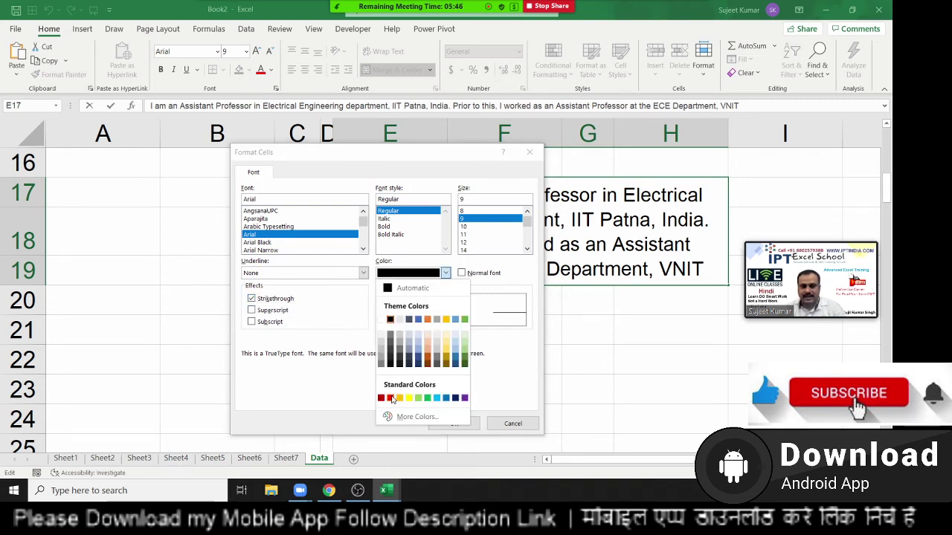
{"action": "left_click", "coordinate": [390, 398]}
{"action": "left_click", "coordinate": [452, 423]}
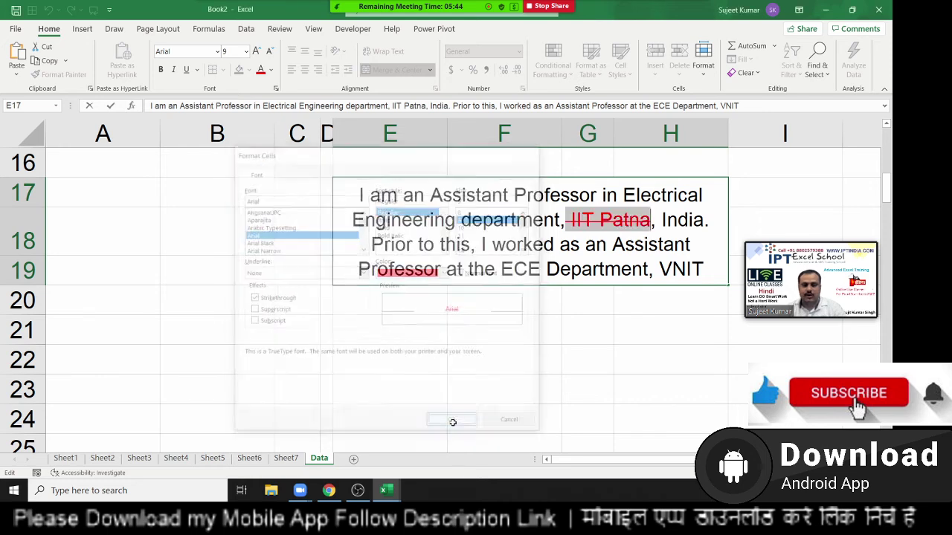
{"action": "left_click", "coordinate": [471, 360]}
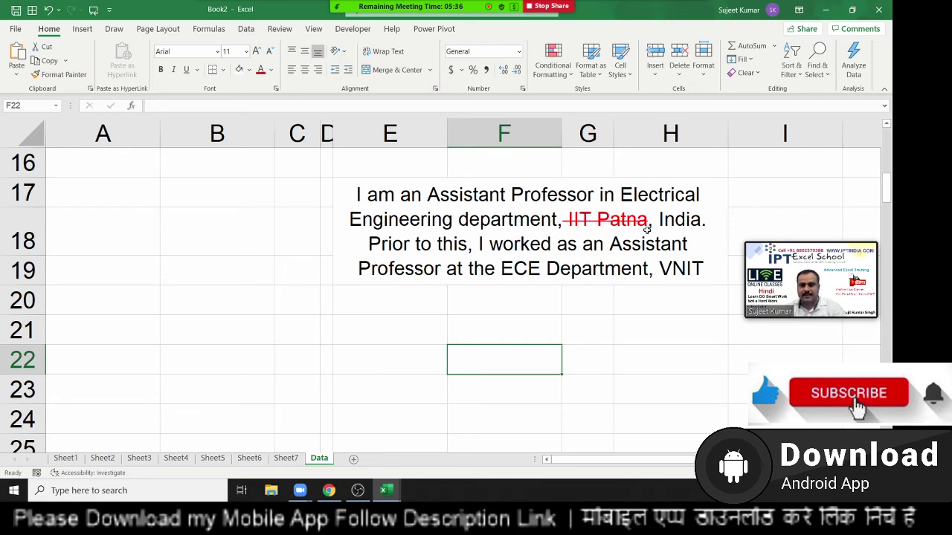
- Enter 85, 36, 52, 32, 36, 85, 25 and 62 down G1:G8, correcting the mistyped G6 value
{"action": "scroll", "coordinate": [536, 292], "scroll_direction": "up", "scroll_amount": 4}
{"action": "scroll", "coordinate": [536, 290], "scroll_direction": "up", "scroll_amount": 1}
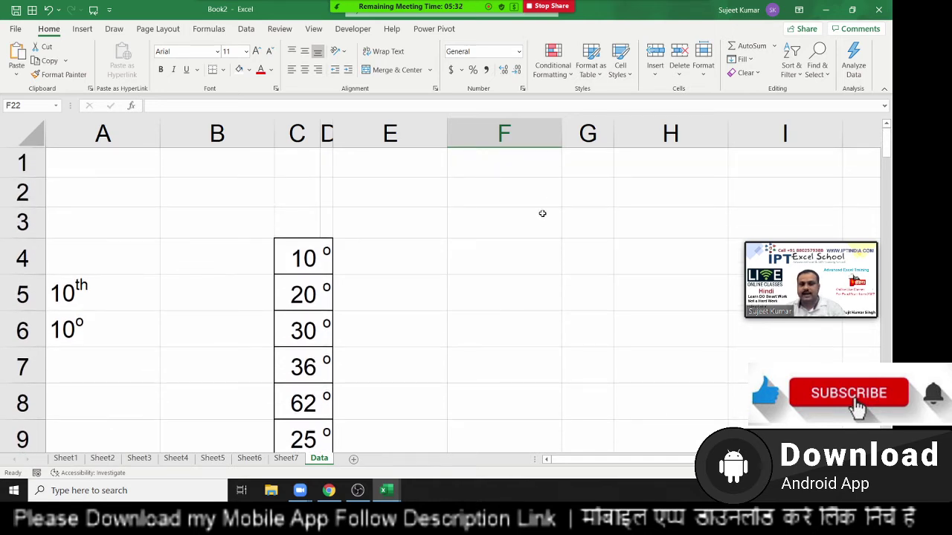
{"action": "left_click", "coordinate": [572, 158]}
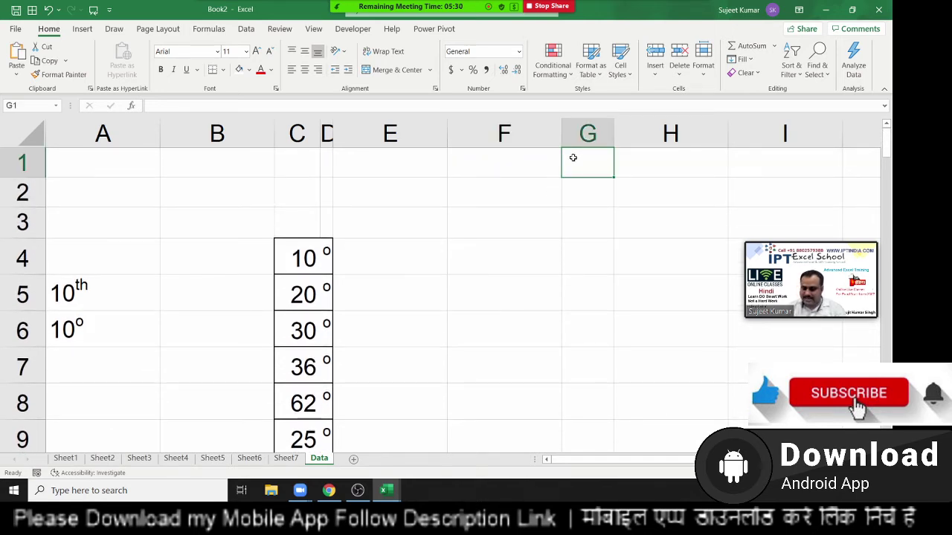
{"action": "type", "text": "85"}
{"action": "key", "text": "Return"}
{"action": "type", "text": "36"}
{"action": "key", "text": "Return"}
{"action": "type", "text": "52"}
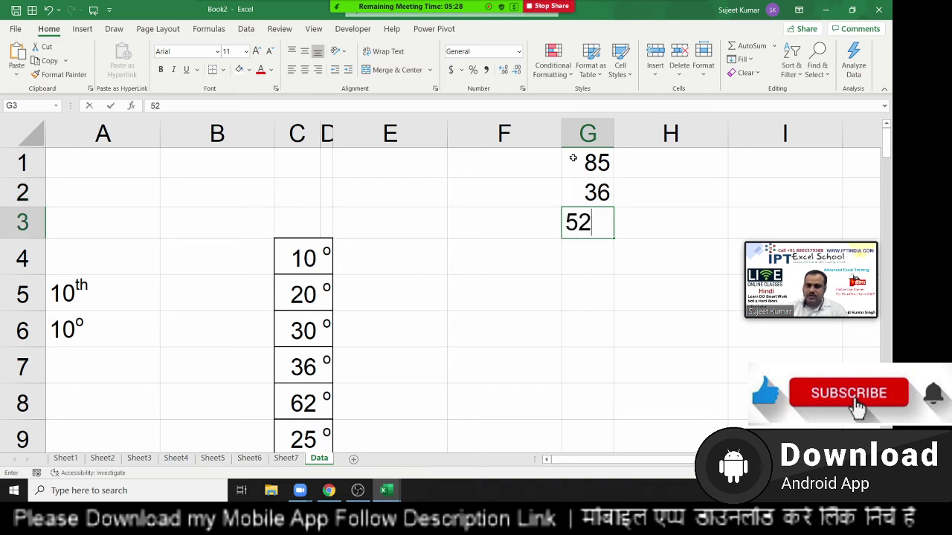
{"action": "key", "text": "Return"}
{"action": "type", "text": "32"}
{"action": "key", "text": "Return"}
{"action": "type", "text": "36"}
{"action": "key", "text": "Return"}
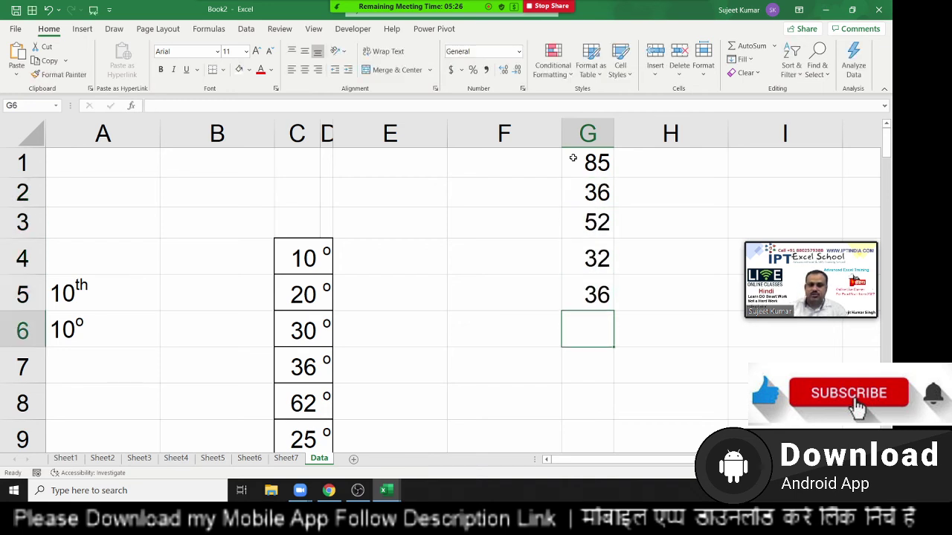
{"action": "type", "text": "525"}
{"action": "key", "text": "Return"}
{"action": "key", "text": "Up"}
{"action": "type", "text": "85"}
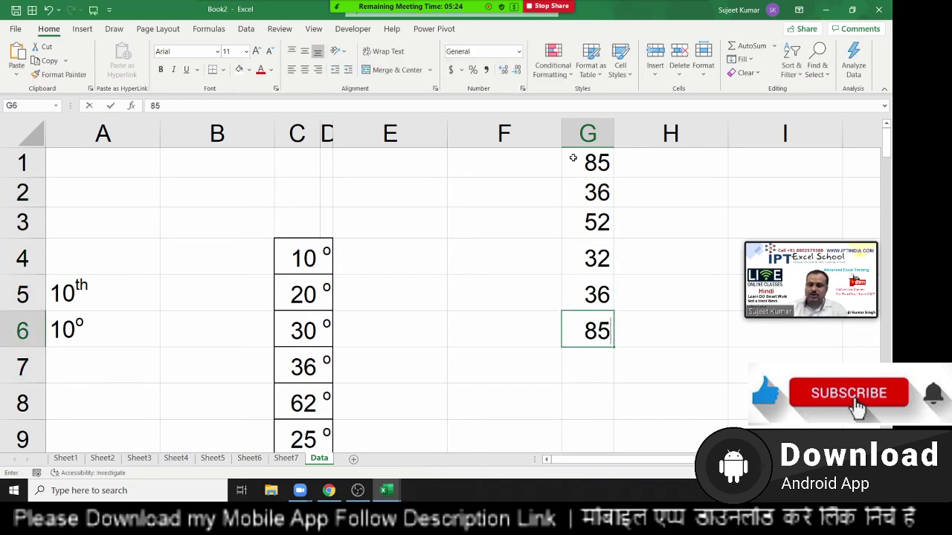
{"action": "key", "text": "Return"}
{"action": "type", "text": "25"}
{"action": "key", "text": "Return"}
{"action": "type", "text": "62"}
{"action": "key", "text": "Return"}
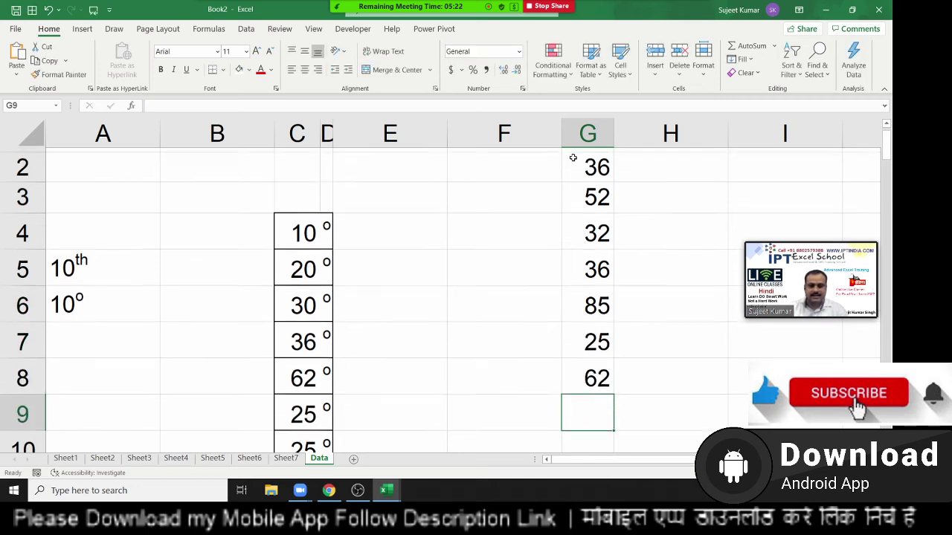
- Select the 52 in G3 and operate controls at the top of the window
{"action": "scroll", "coordinate": [662, 204], "scroll_direction": "up", "scroll_amount": 1}
{"action": "left_click", "coordinate": [599, 214]}
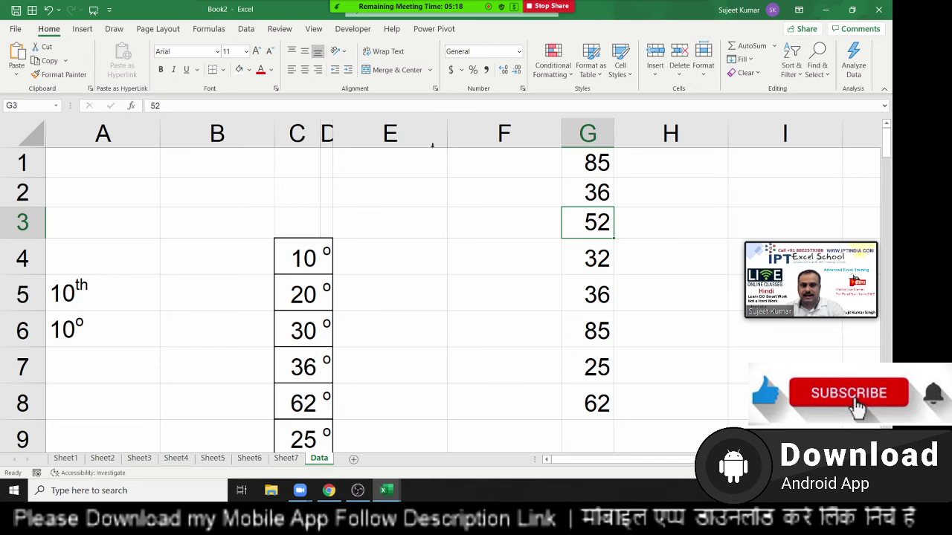
{"action": "left_click", "coordinate": [582, 11]}
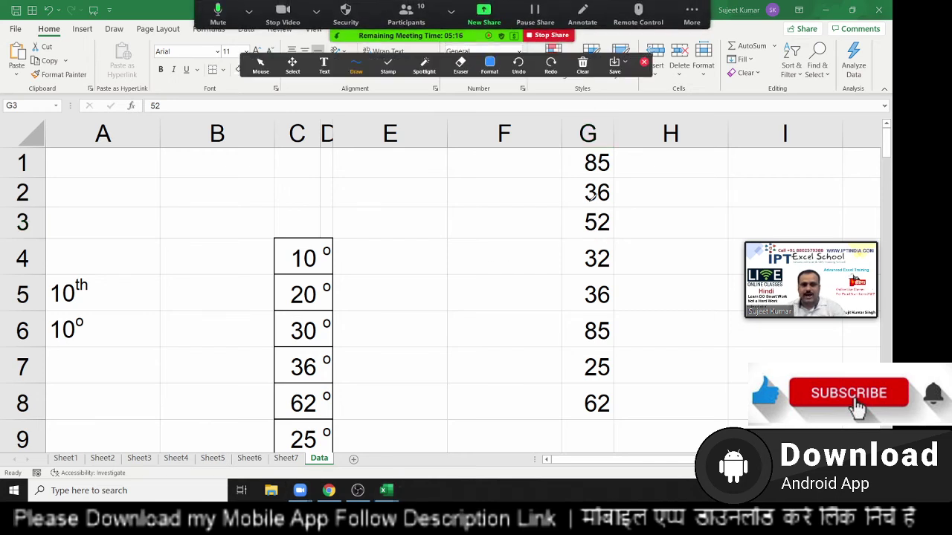
{"action": "mouse_move", "coordinate": [569, 179]}
{"action": "left_mouse_down"}
{"action": "mouse_move", "coordinate": [607, 199]}
{"action": "mouse_move", "coordinate": [544, 203]}
{"action": "left_mouse_up"}
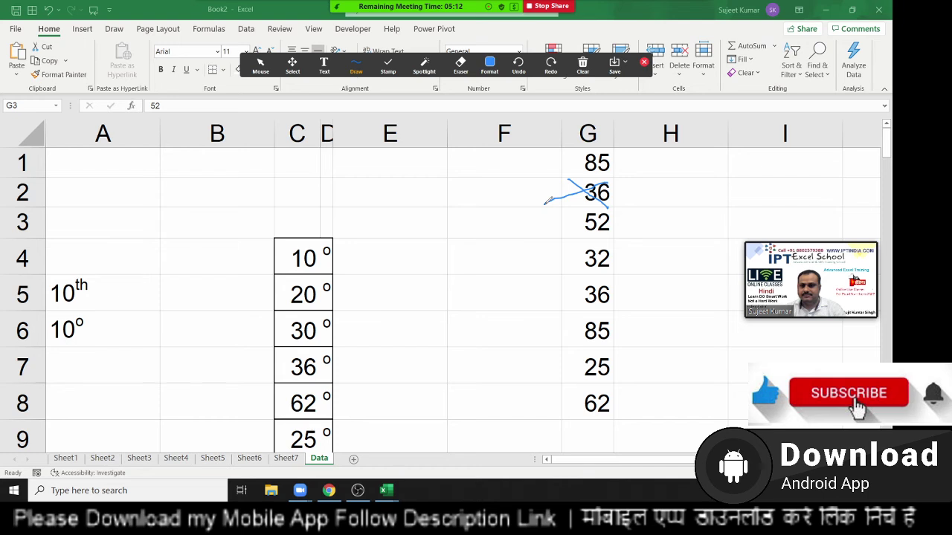
{"action": "left_click", "coordinate": [644, 63]}
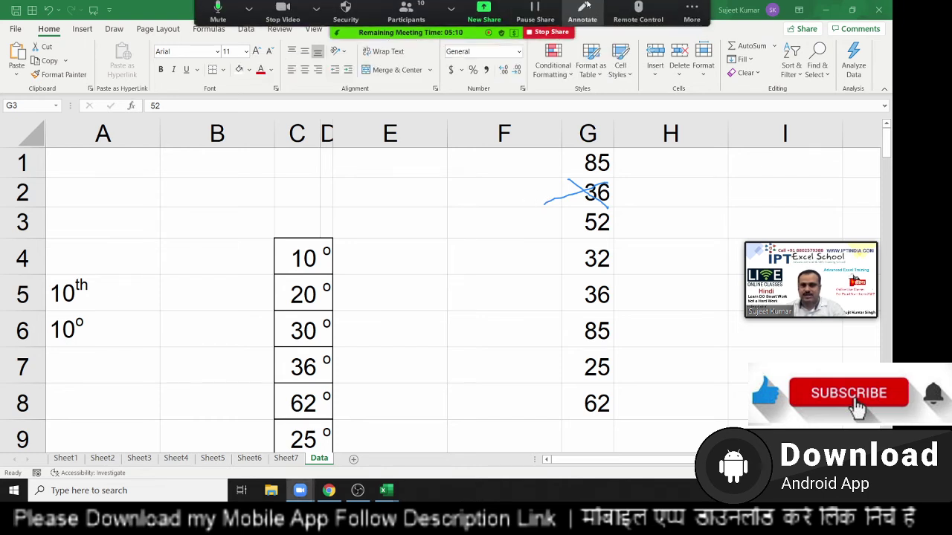
{"action": "left_click", "coordinate": [594, 24]}
{"action": "left_click", "coordinate": [582, 64]}
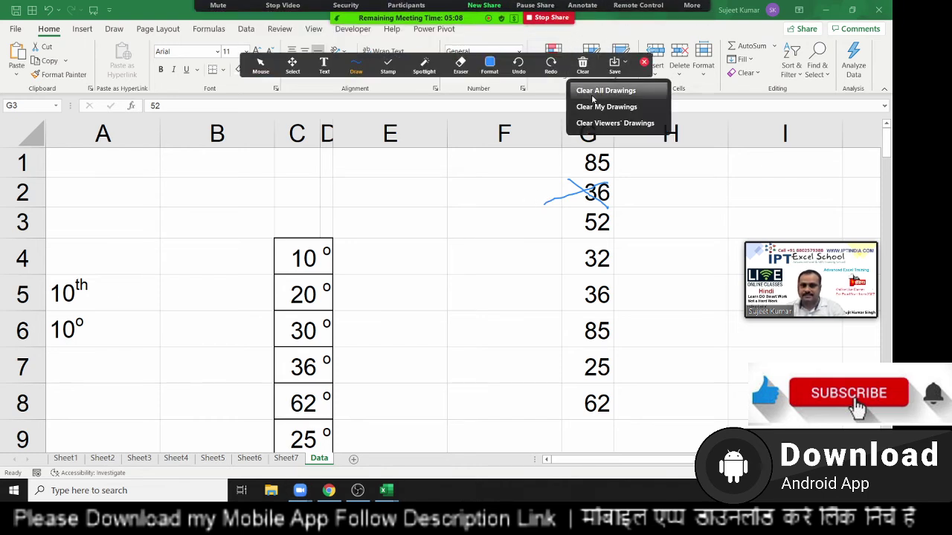
{"action": "left_click", "coordinate": [595, 88]}
{"action": "left_click", "coordinate": [645, 63]}
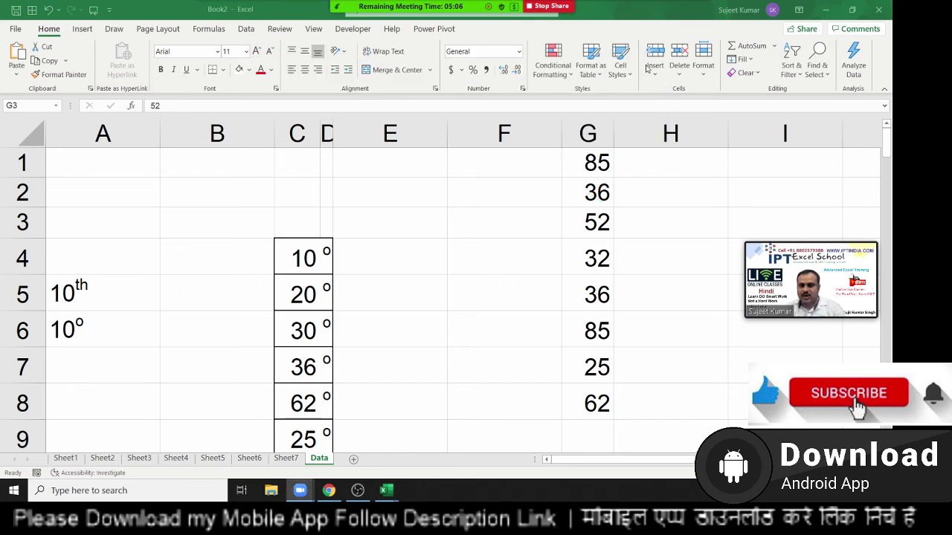
- Strike through the 36 in G2 with red up and down diagonal borders
{"action": "left_click", "coordinate": [601, 204]}
{"action": "right_click", "coordinate": [602, 205]}
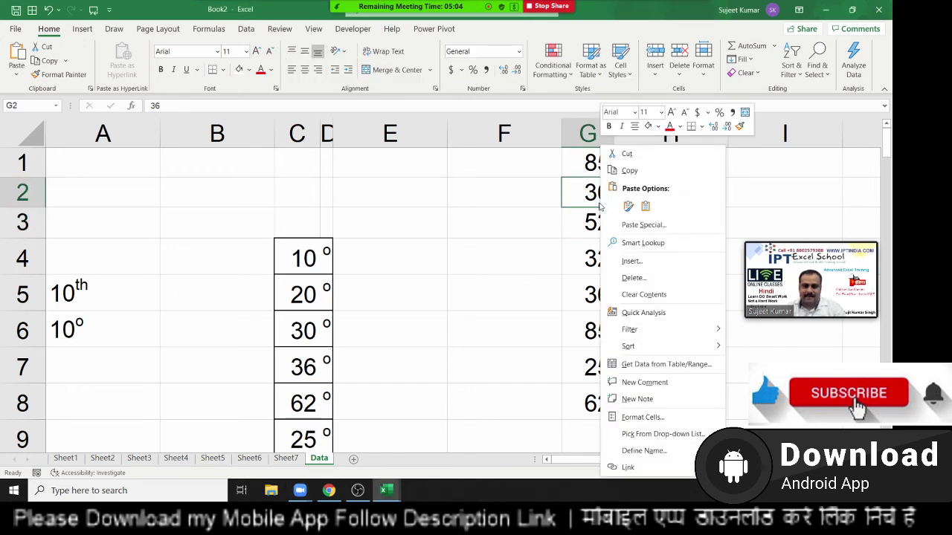
{"action": "left_click", "coordinate": [642, 419]}
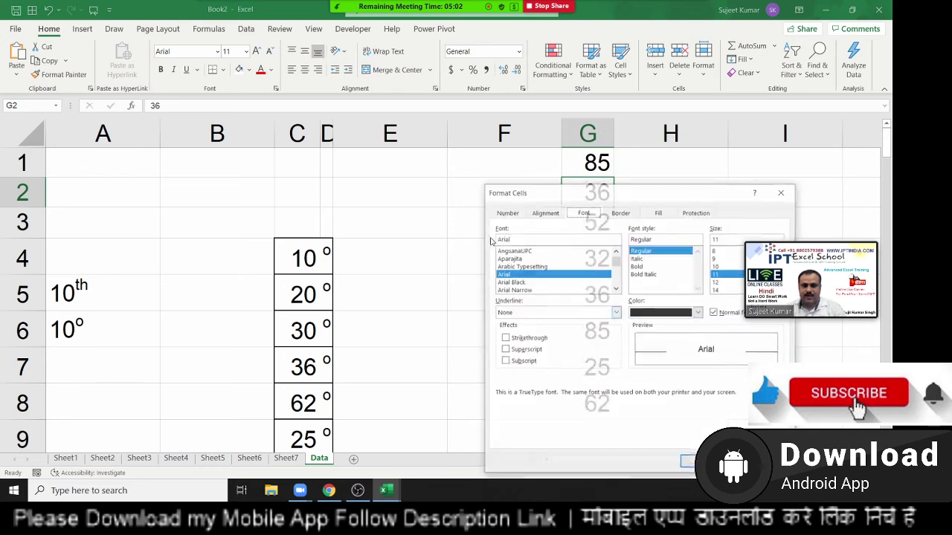
{"action": "left_click_drag", "start_coordinate": [598, 116], "coordinate": [362, 117]}
{"action": "left_click", "coordinate": [384, 137]}
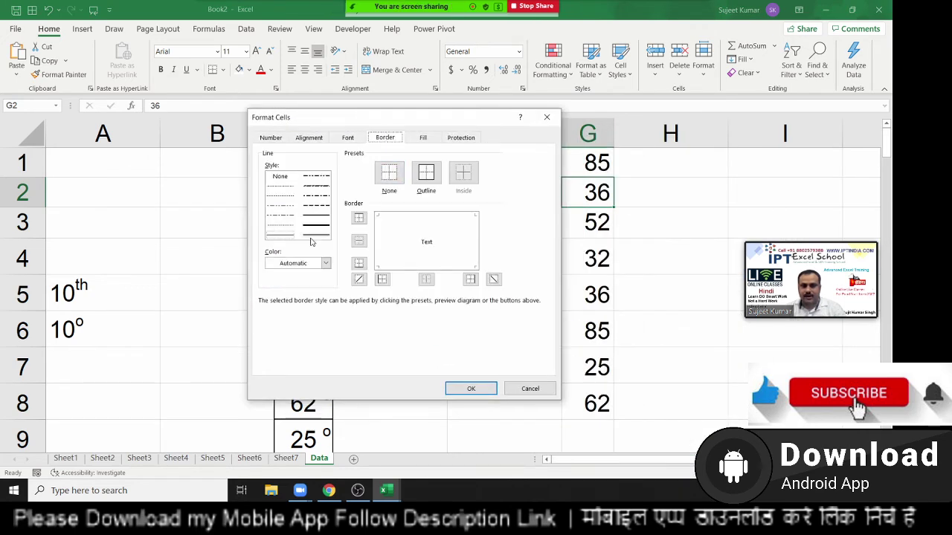
{"action": "left_click", "coordinate": [325, 263]}
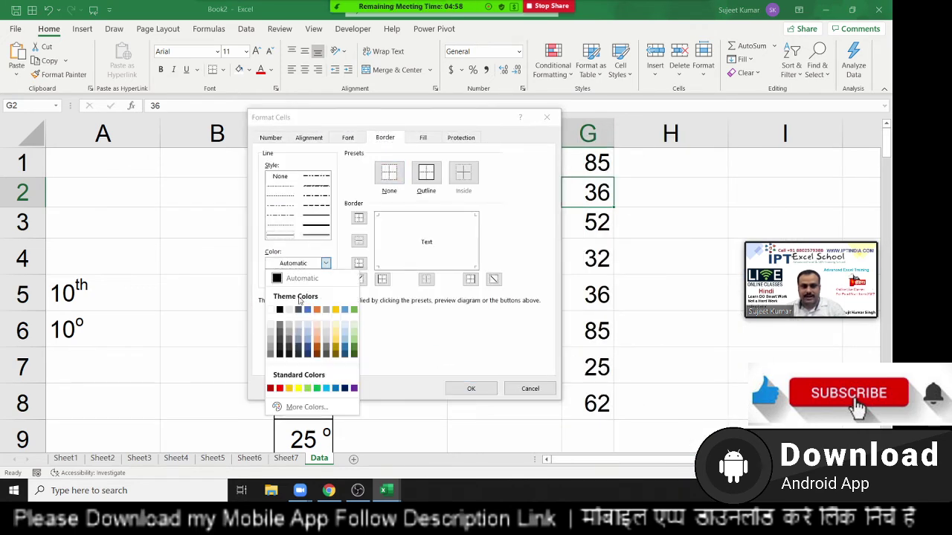
{"action": "left_click", "coordinate": [280, 388]}
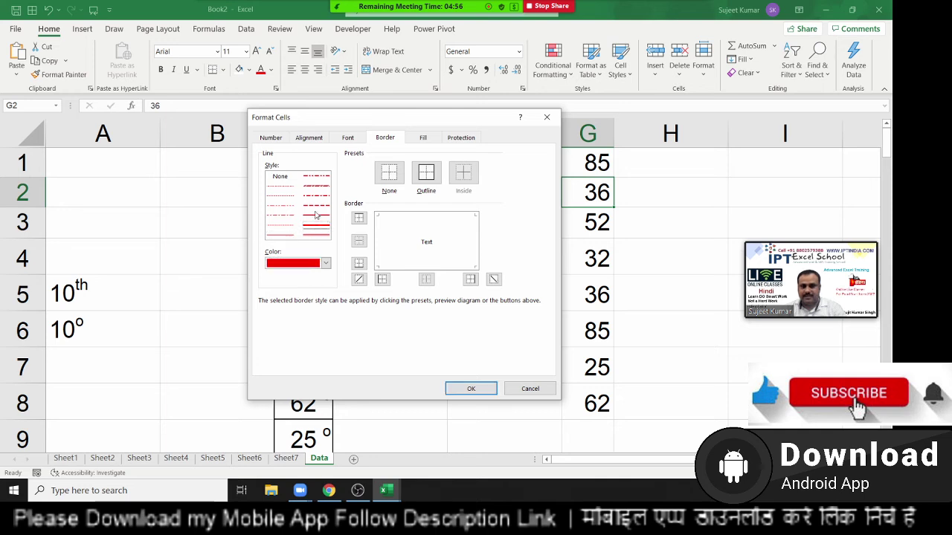
{"action": "left_click", "coordinate": [356, 280]}
{"action": "left_click", "coordinate": [493, 279]}
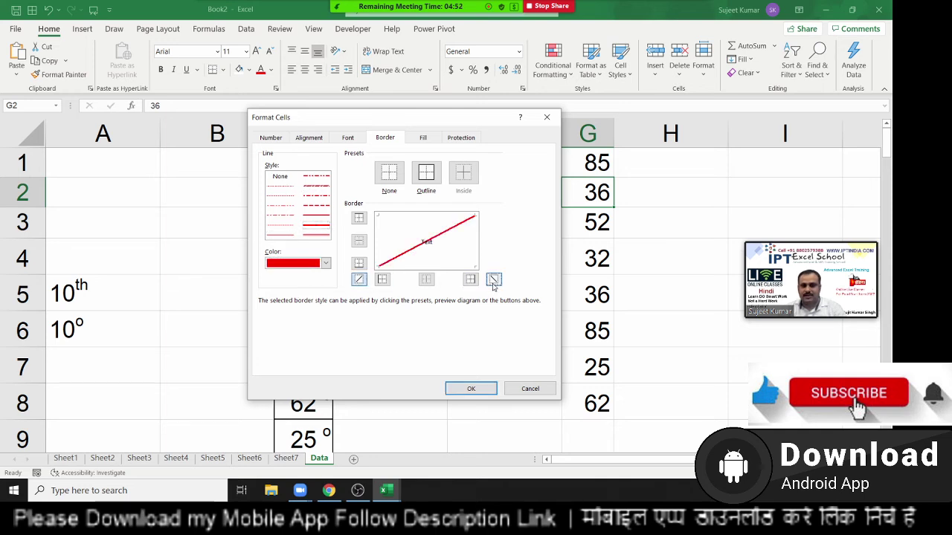
{"action": "left_click", "coordinate": [472, 396]}
{"action": "left_click", "coordinate": [339, 293]}
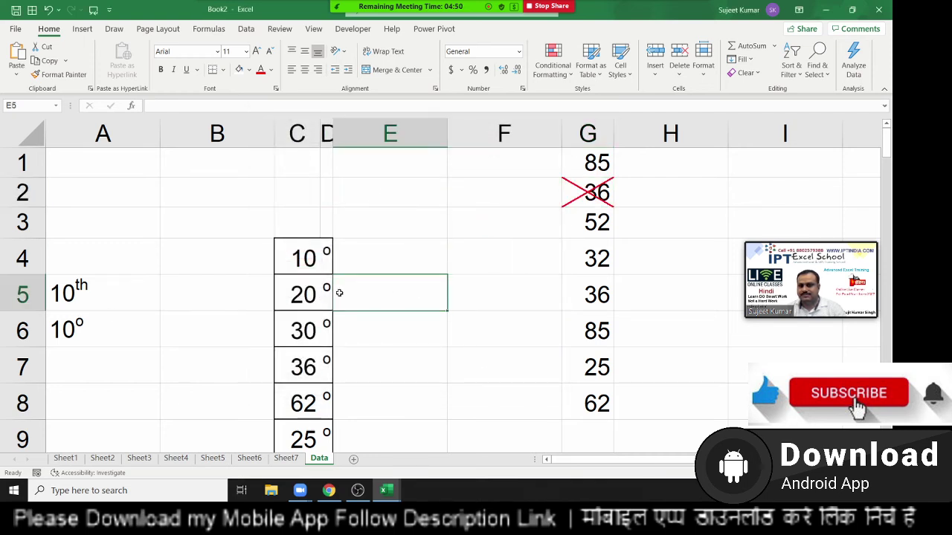
- Repeat the red diagonal cross on G4 (32) and G7 (25) using F4
{"action": "left_click", "coordinate": [582, 259]}
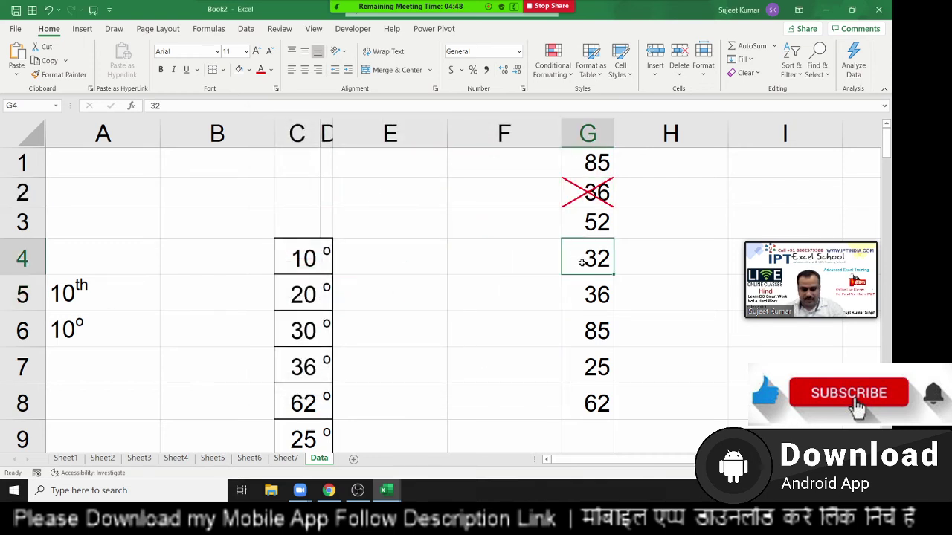
{"action": "key", "text": "F4"}
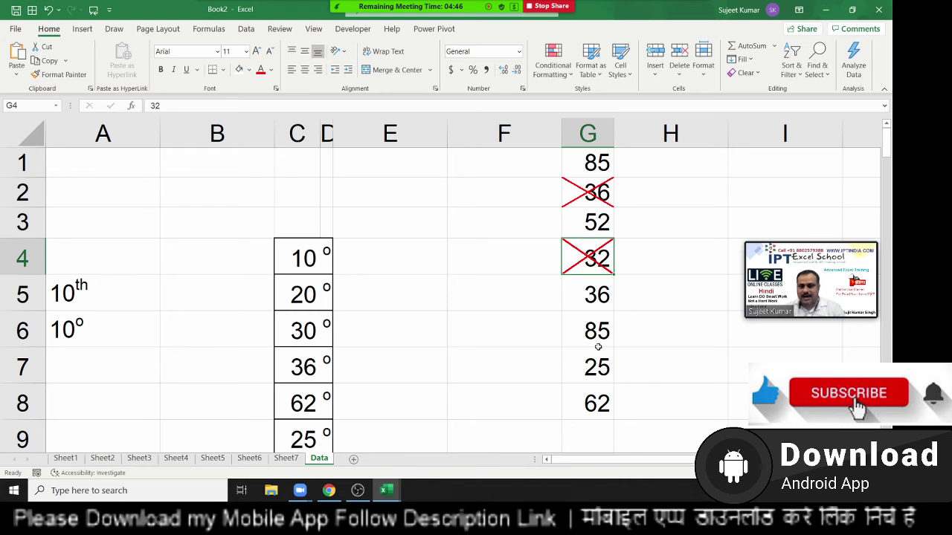
{"action": "left_click", "coordinate": [593, 364]}
{"action": "key", "text": "F4"}
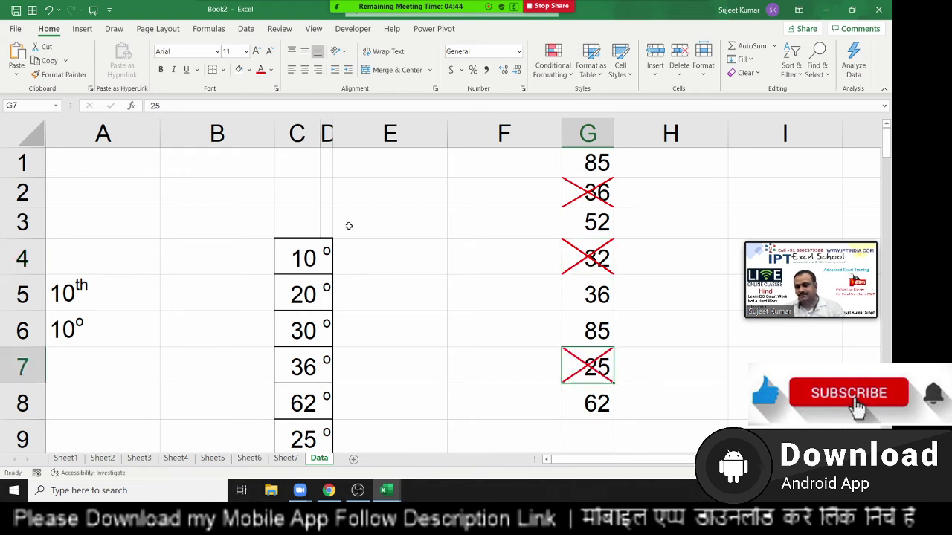
{"action": "left_click", "coordinate": [346, 224]}
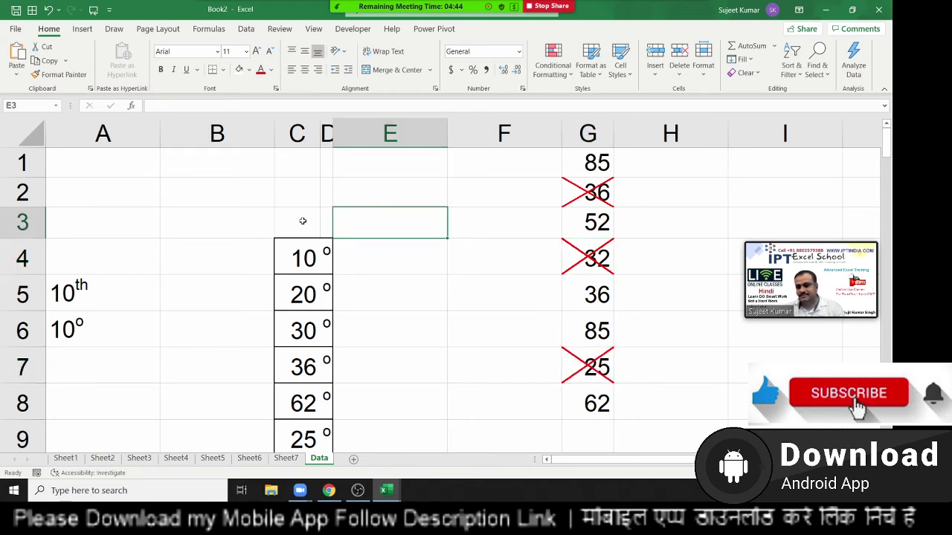
- Give the 36 in G5 a single light green rising diagonal border
{"action": "left_click", "coordinate": [578, 309]}
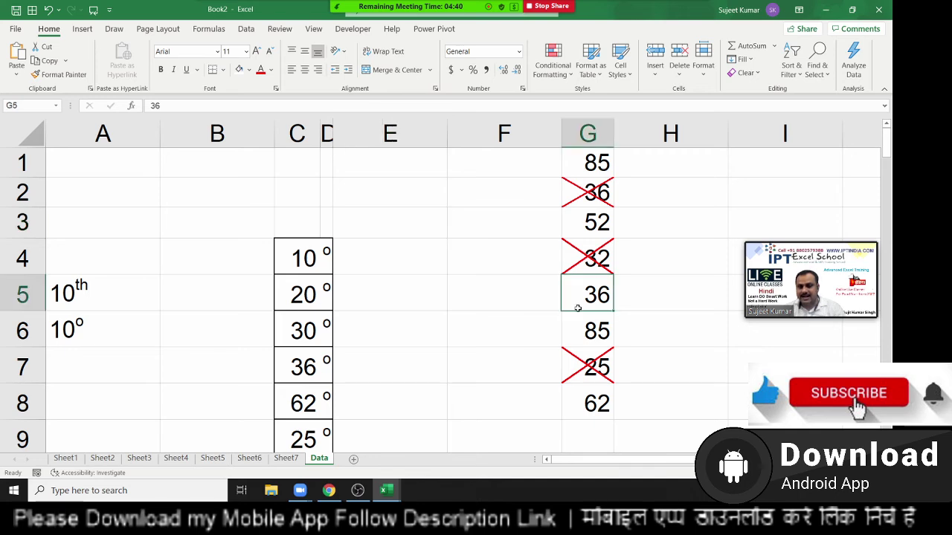
{"action": "right_click", "coordinate": [578, 309]}
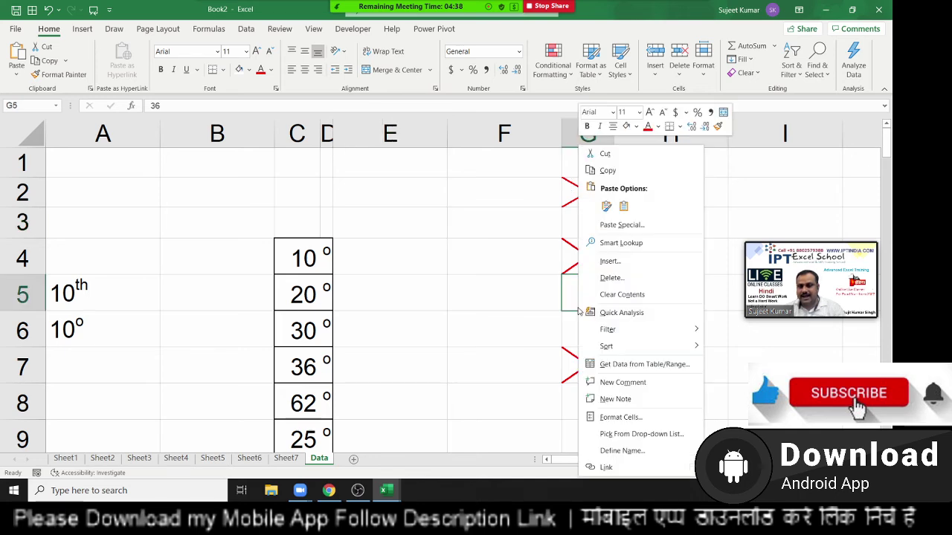
{"action": "left_click", "coordinate": [618, 417]}
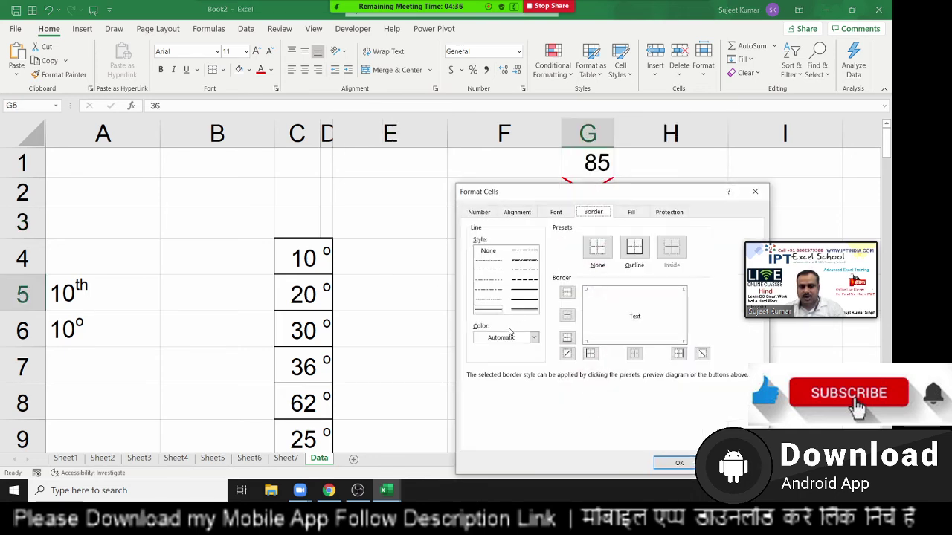
{"action": "left_click", "coordinate": [533, 337]}
{"action": "left_click", "coordinate": [530, 308]}
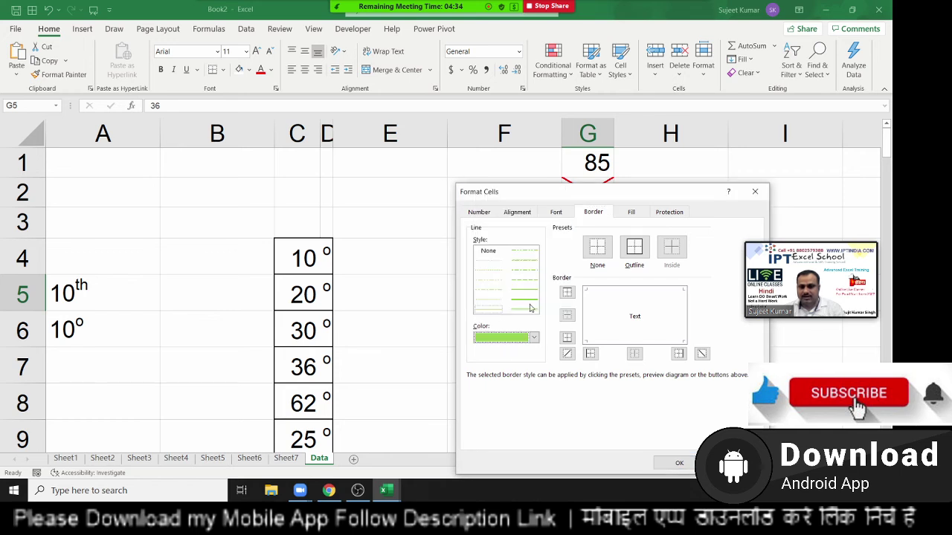
{"action": "left_click", "coordinate": [590, 355]}
{"action": "left_click", "coordinate": [567, 355]}
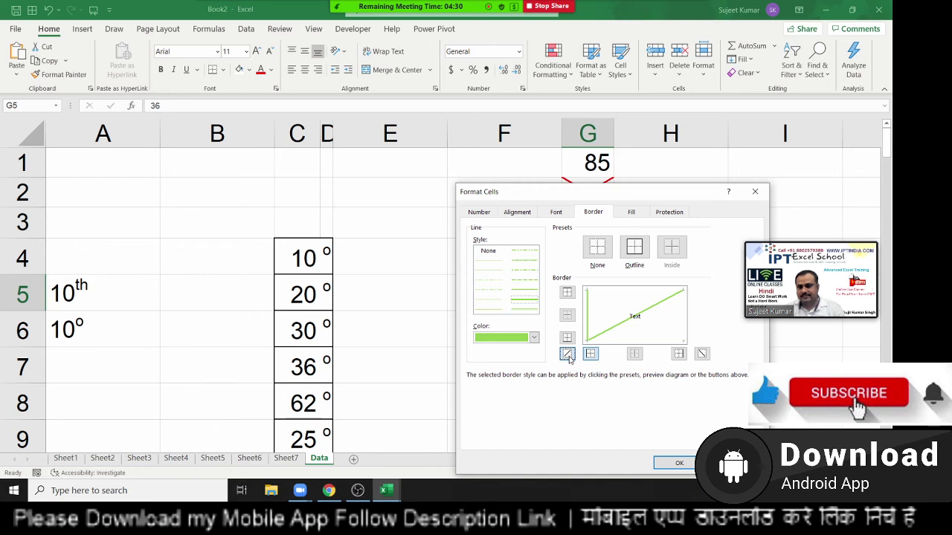
{"action": "left_click", "coordinate": [680, 462]}
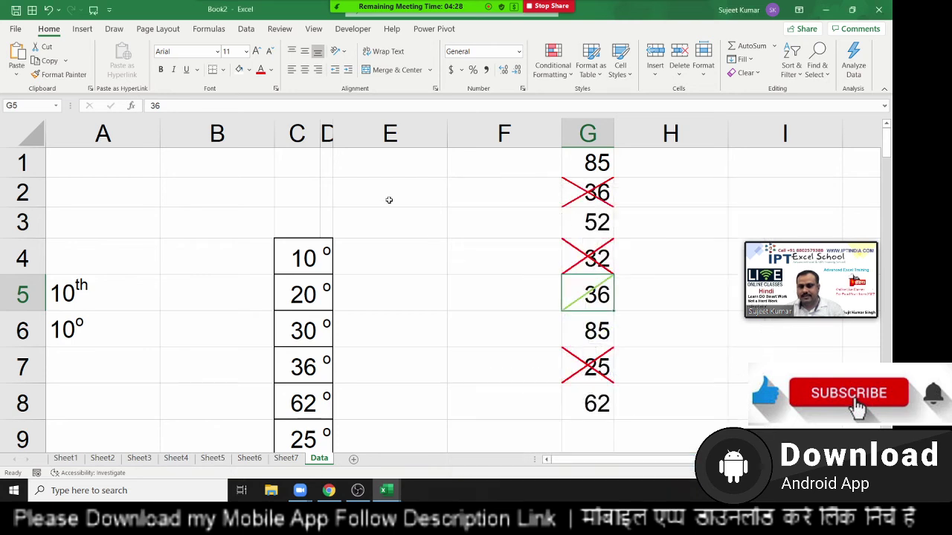
{"action": "left_click", "coordinate": [389, 198]}
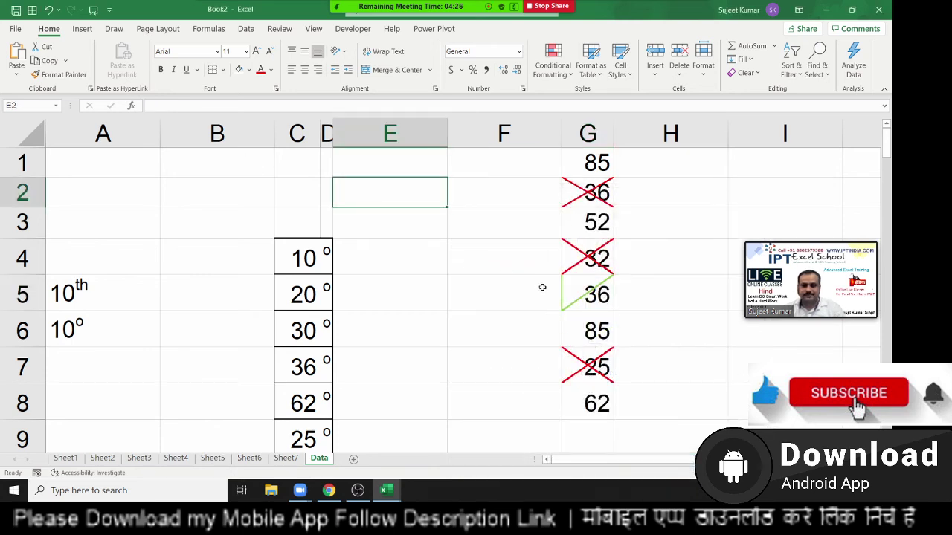
- Select cells across G1:G8 to review the crossed and slashed numbers
{"action": "left_click", "coordinate": [596, 285]}
{"action": "mouse_move", "coordinate": [446, 10]}
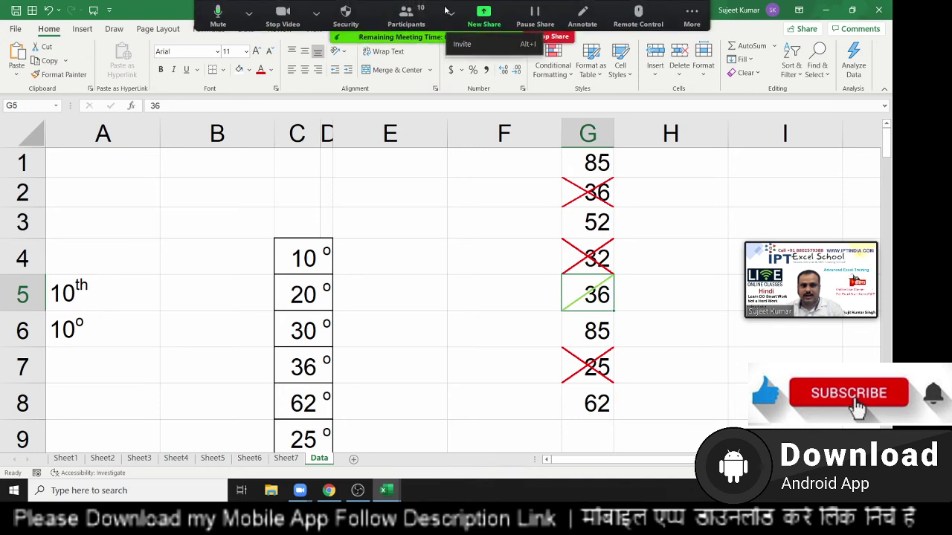
{"action": "left_click", "coordinate": [587, 339]}
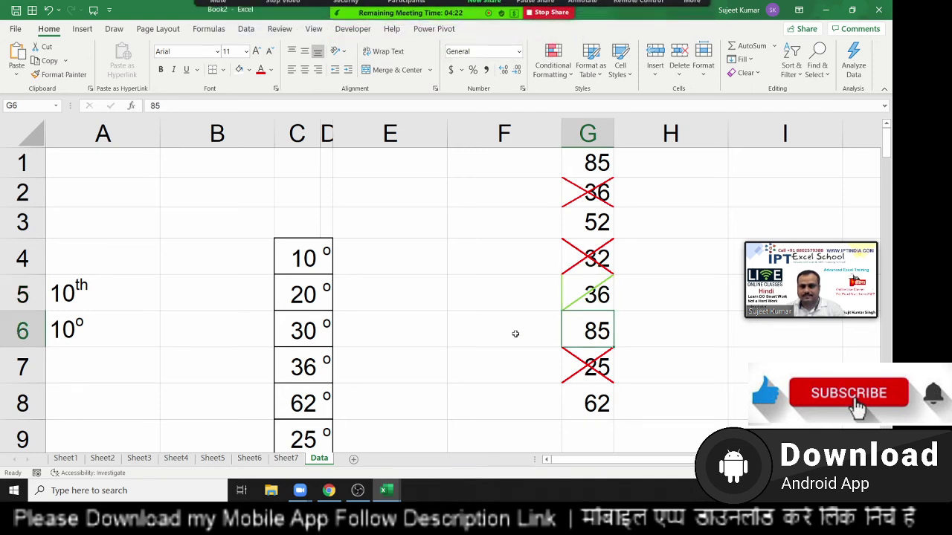
{"action": "left_click", "coordinate": [446, 323]}
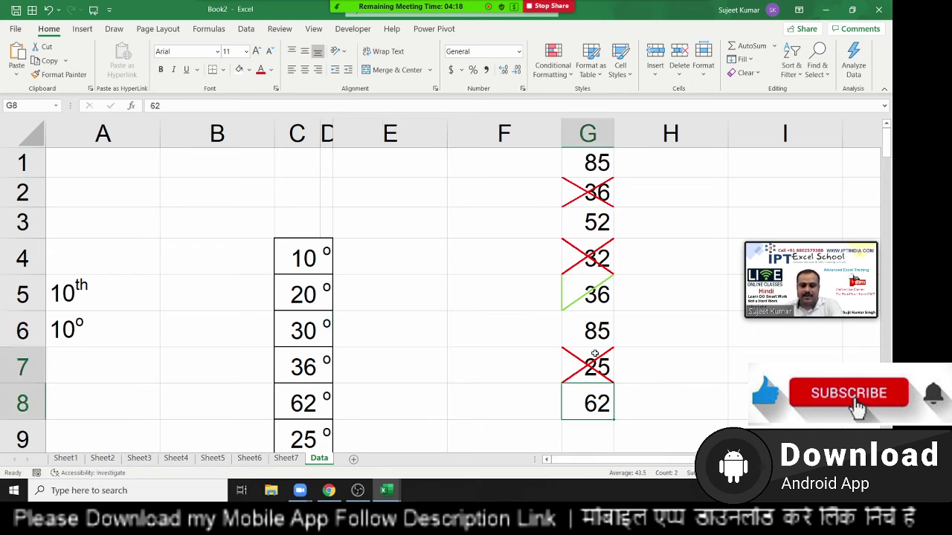
{"action": "left_click_drag", "start_coordinate": [587, 409], "coordinate": [602, 165]}
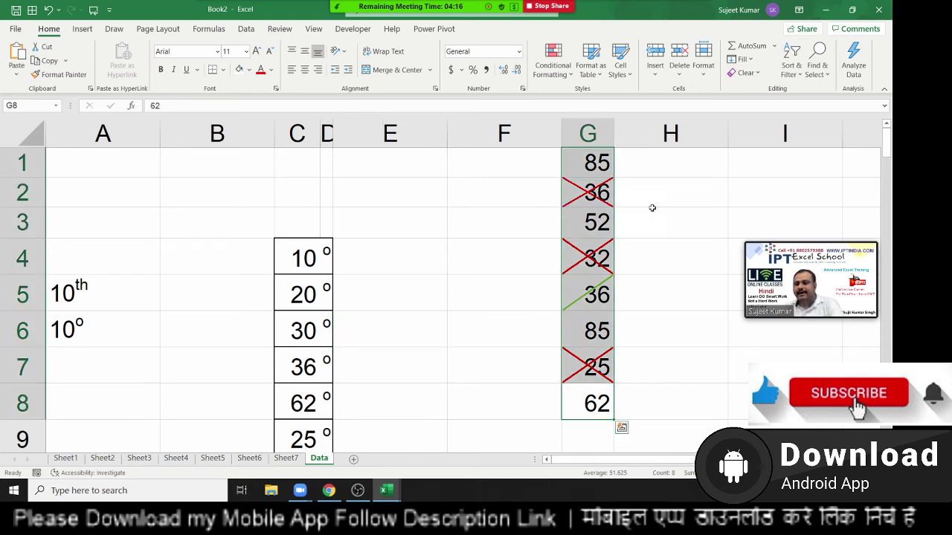
{"action": "left_click", "coordinate": [580, 197]}
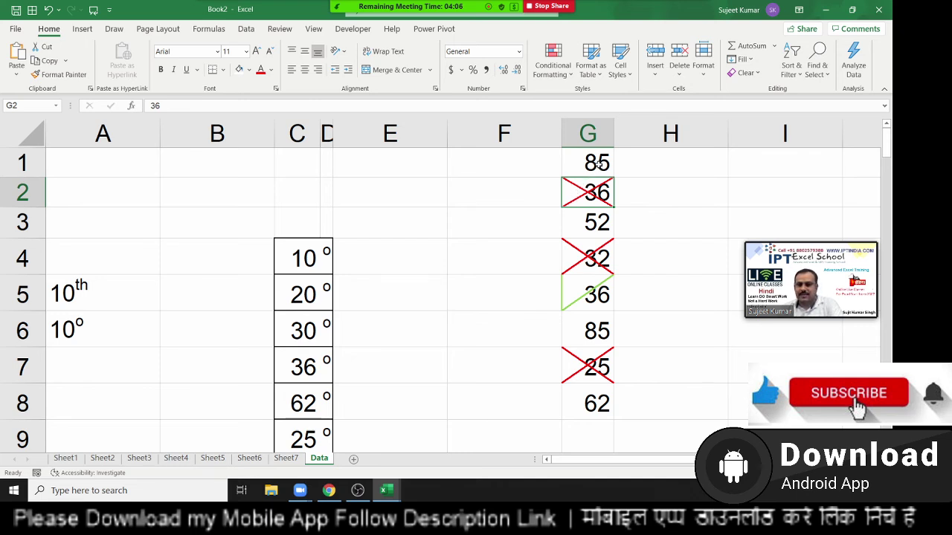
{"action": "left_click_drag", "start_coordinate": [597, 164], "coordinate": [574, 390]}
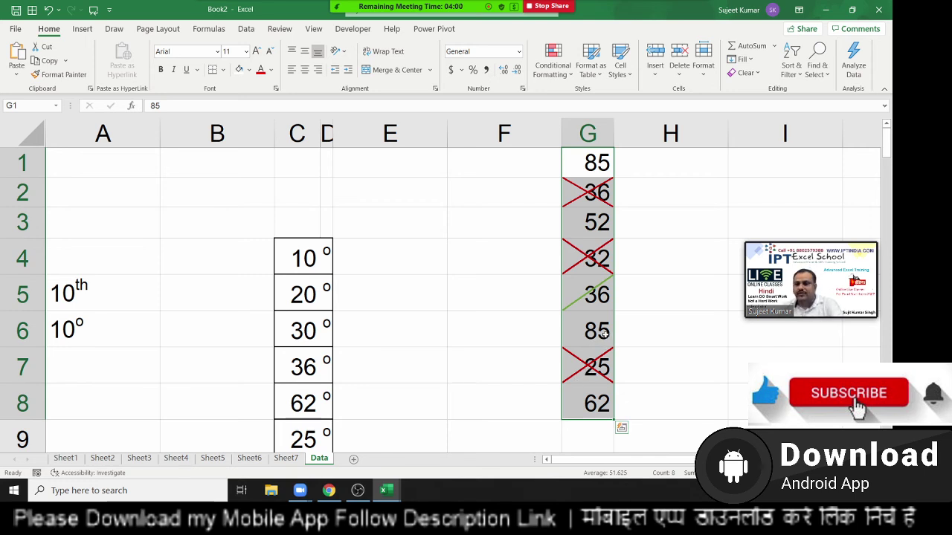
{"action": "left_click", "coordinate": [606, 201]}
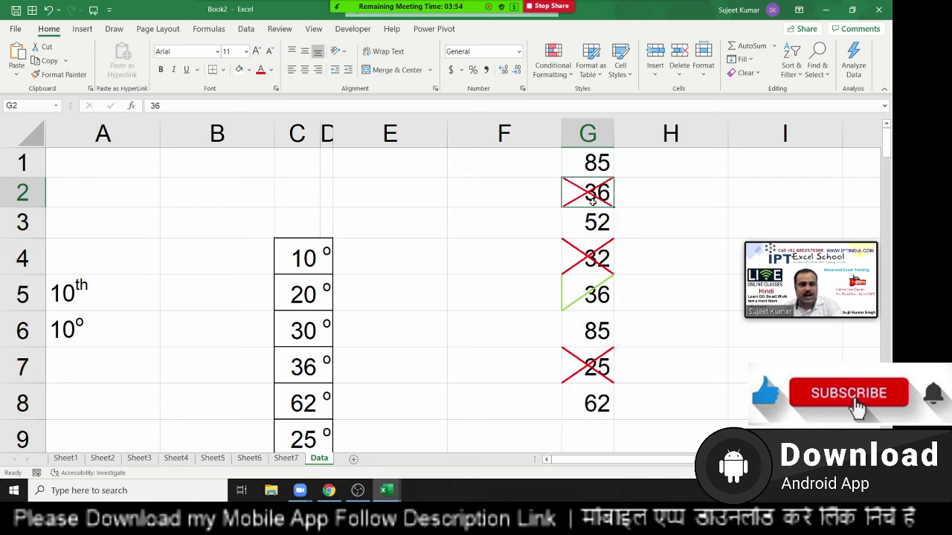
{"action": "left_click", "coordinate": [610, 173]}
- Enter P in H1 and fill it down to H8 with Ctrl+D
{"action": "left_click", "coordinate": [627, 172]}
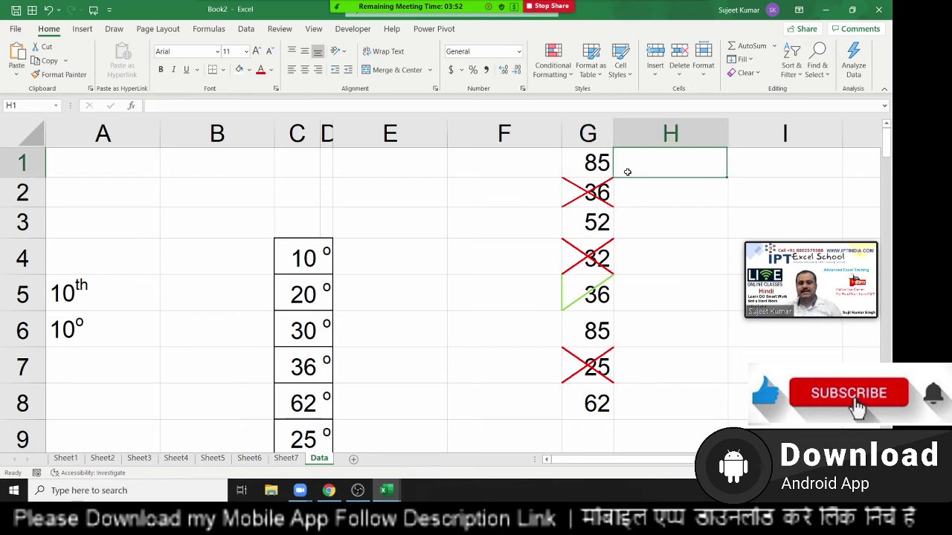
{"action": "type", "text": "P"}
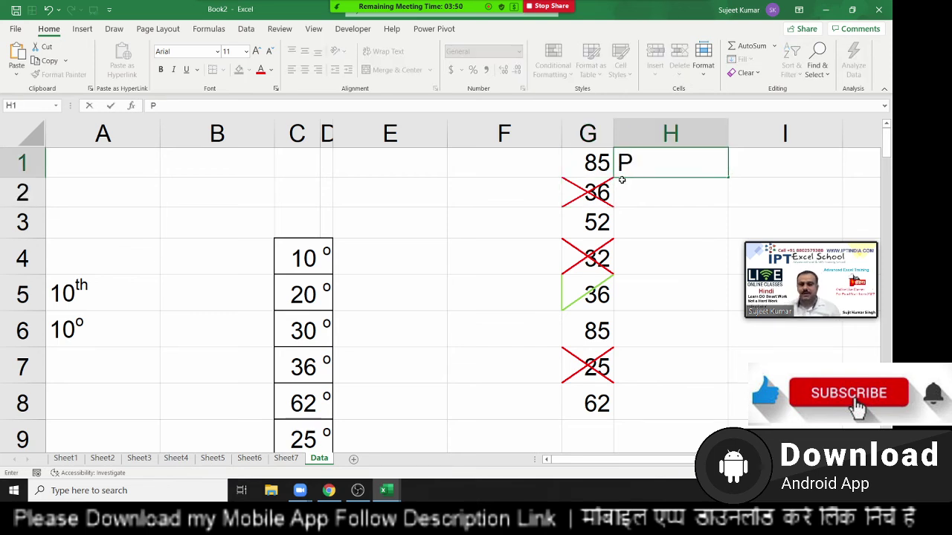
{"action": "key", "text": "Return"}
{"action": "left_click_drag", "start_coordinate": [646, 169], "coordinate": [627, 392]}
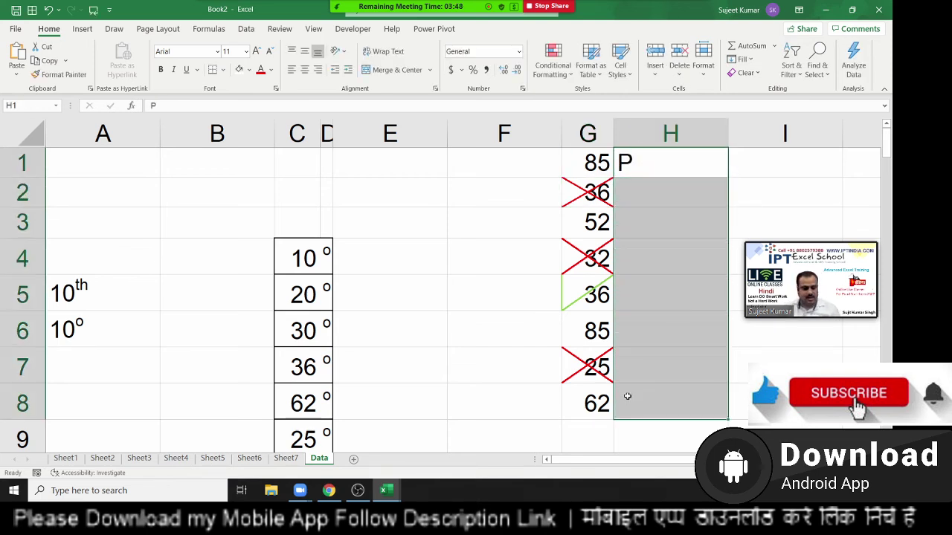
{"action": "key", "text": "ctrl+d"}
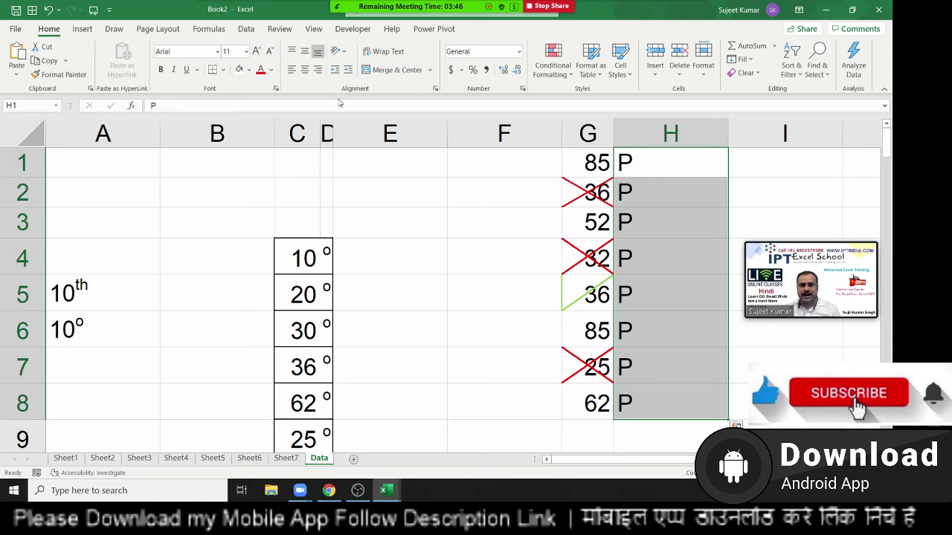
- Set H1:H8 to the Wingdings 2 font so the P's display as check marks
{"action": "left_click", "coordinate": [217, 51]}
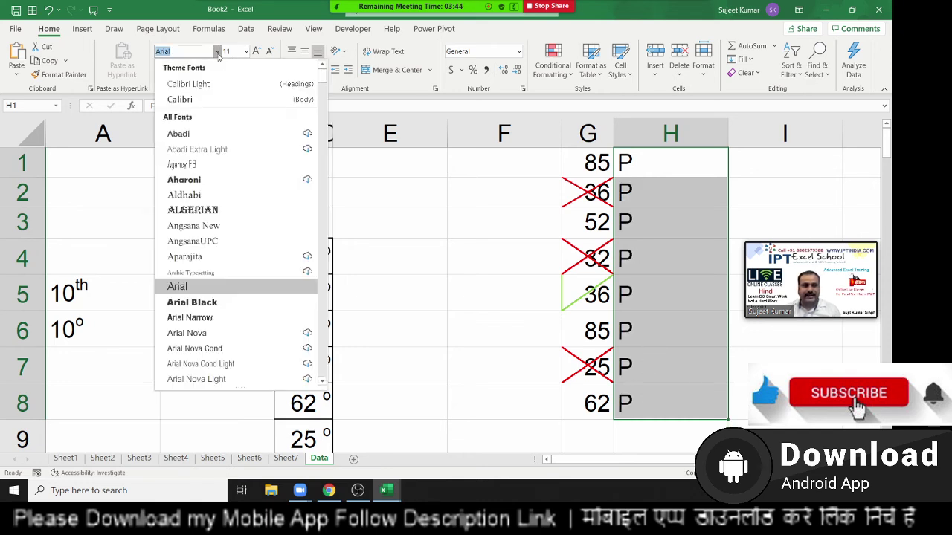
{"action": "scroll", "coordinate": [290, 335], "scroll_direction": "down", "scroll_amount": 15}
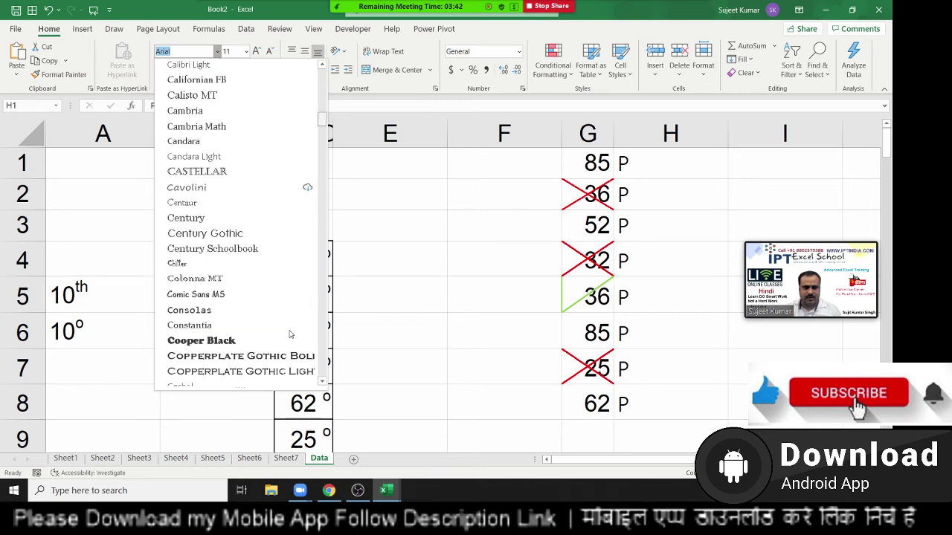
{"action": "scroll", "coordinate": [330, 342], "scroll_direction": "down", "scroll_amount": 20}
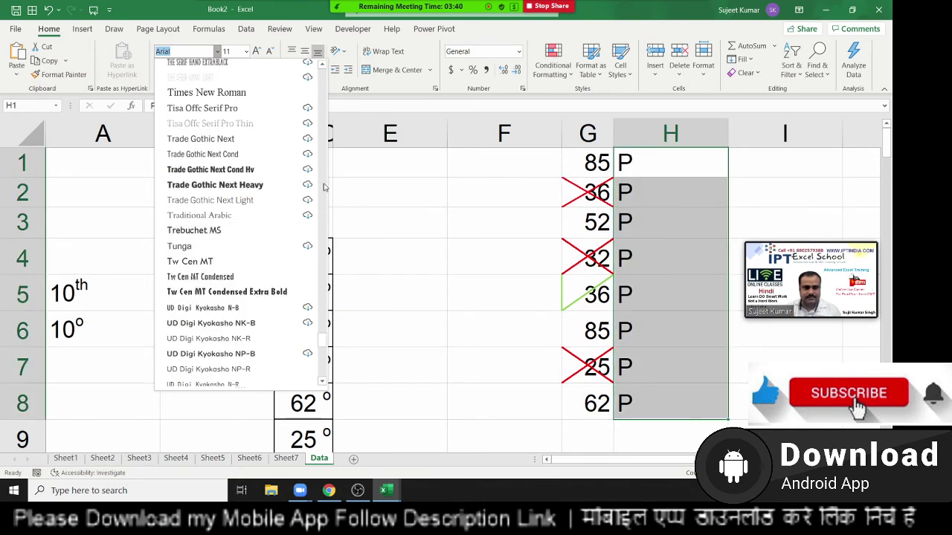
{"action": "left_click_drag", "start_coordinate": [321, 340], "coordinate": [322, 357]}
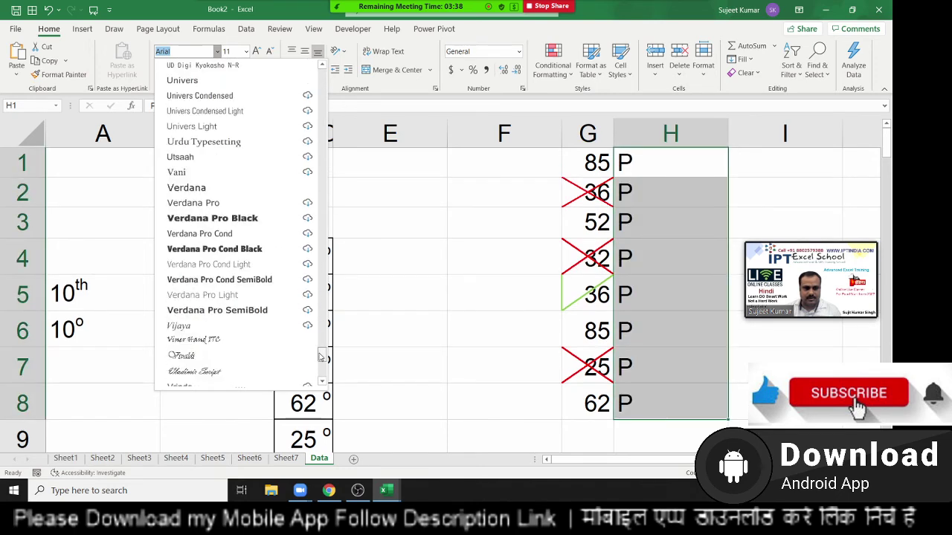
{"action": "scroll", "coordinate": [321, 357], "scroll_direction": "down", "scroll_amount": 3}
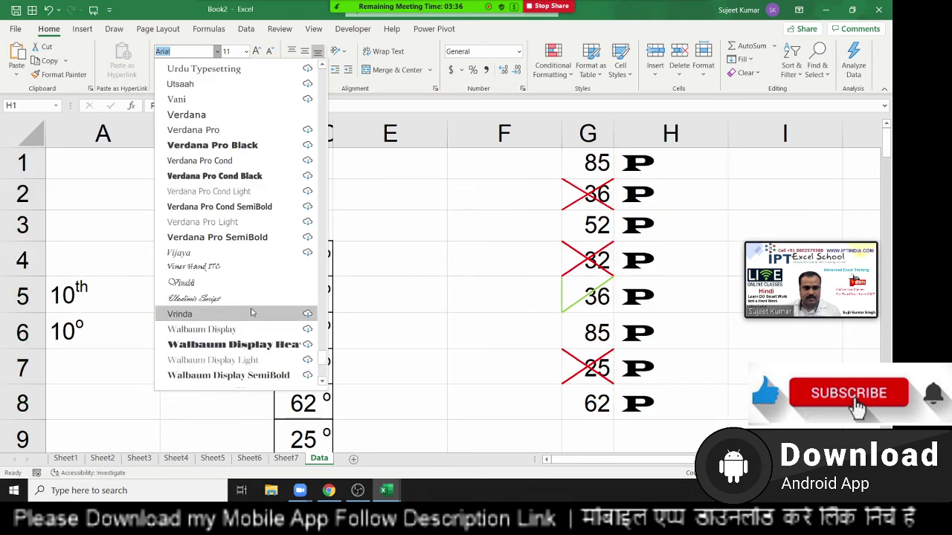
{"action": "scroll", "coordinate": [249, 309], "scroll_direction": "up", "scroll_amount": 2}
{"action": "scroll", "coordinate": [244, 283], "scroll_direction": "down", "scroll_amount": 7}
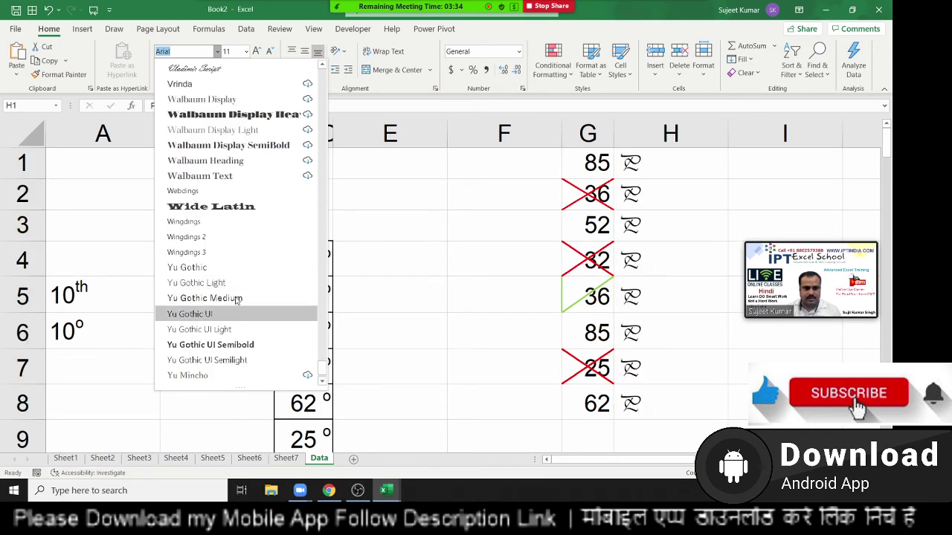
{"action": "left_click", "coordinate": [227, 238]}
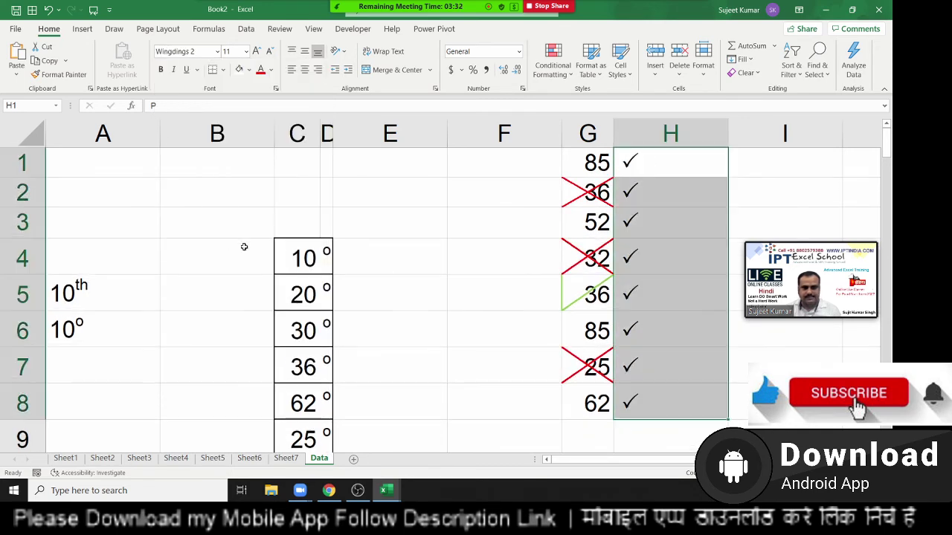
{"action": "left_click", "coordinate": [642, 263]}
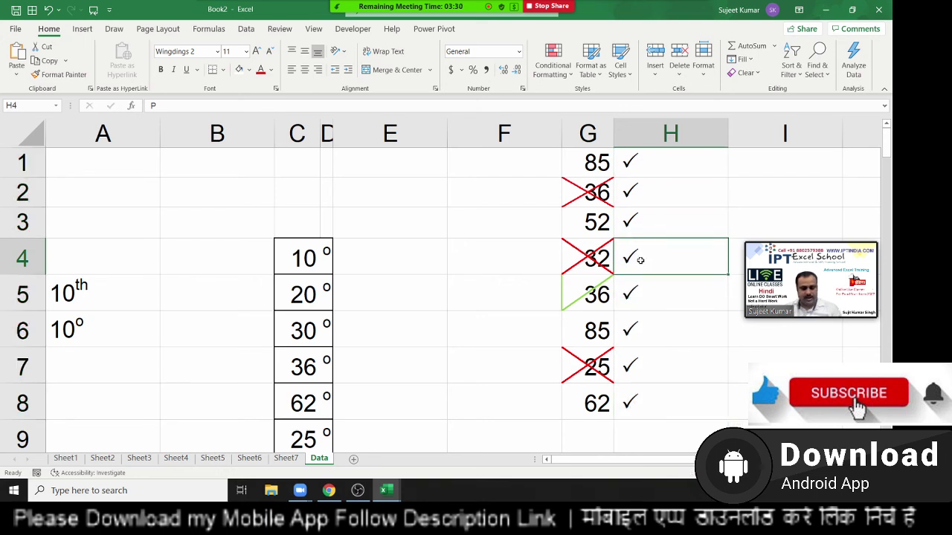
- Change H4 and H6 to O so they show cross marks
{"action": "type", "text": "O"}
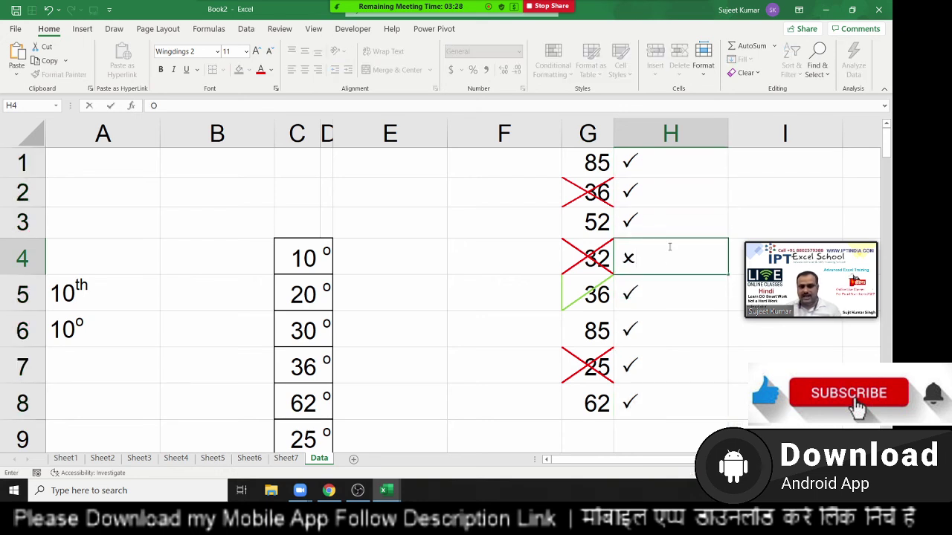
{"action": "left_click", "coordinate": [629, 331]}
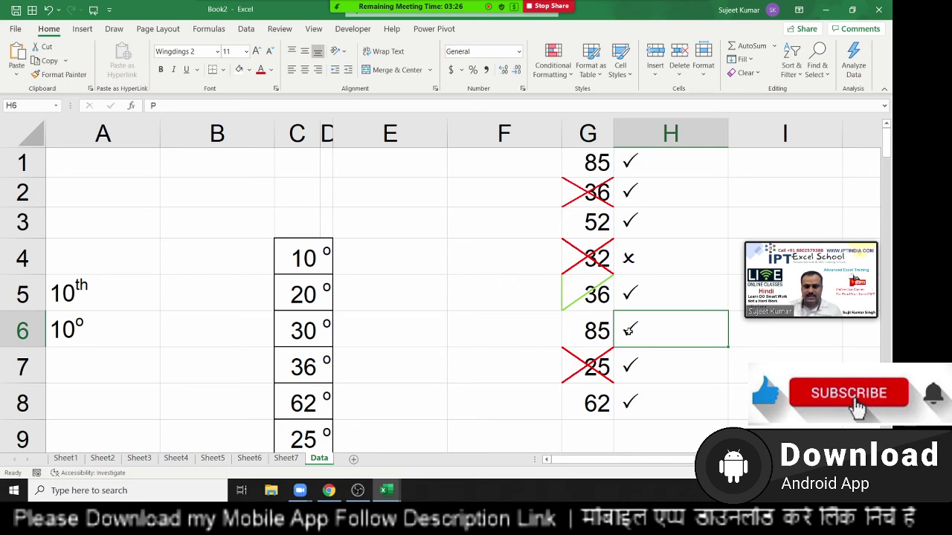
{"action": "type", "text": "O"}
{"action": "key", "text": "Return"}
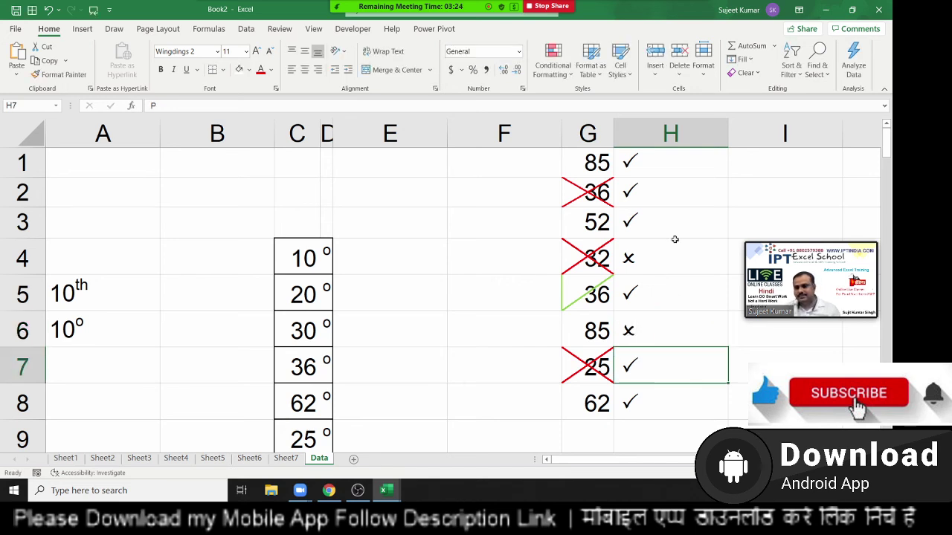
- Select H1:H6, check the marks in H4 and H1, and finish on G1
{"action": "left_click", "coordinate": [638, 168]}
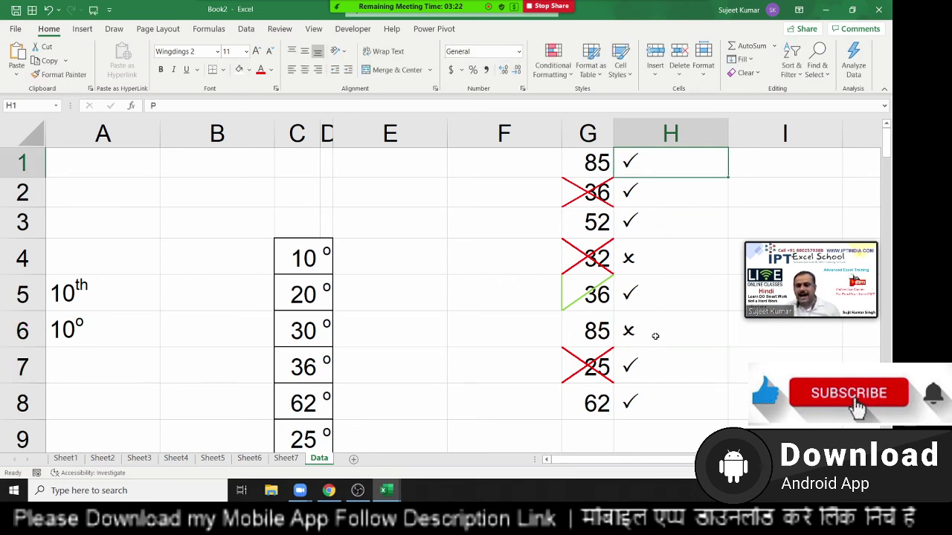
{"action": "left_click", "coordinate": [664, 394], "text": "shift"}
{"action": "key", "text": "shift+Up"}
{"action": "key", "text": "shift+Up"}
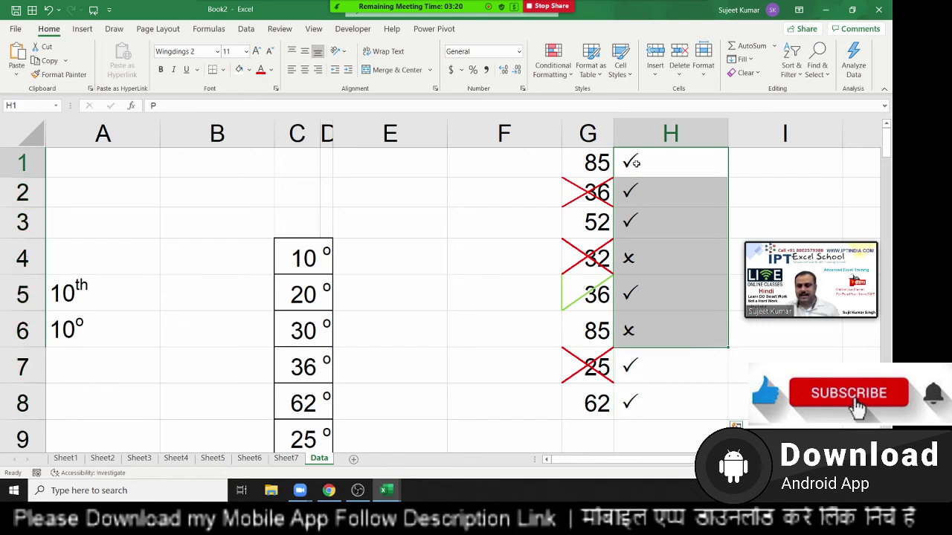
{"action": "left_click", "coordinate": [636, 162]}
{"action": "left_click", "coordinate": [644, 261]}
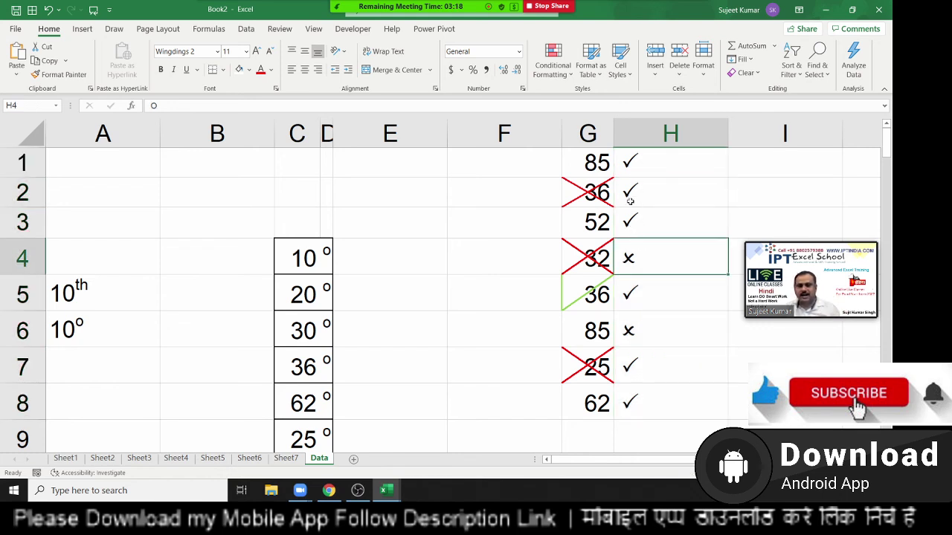
{"action": "double_click", "coordinate": [632, 167]}
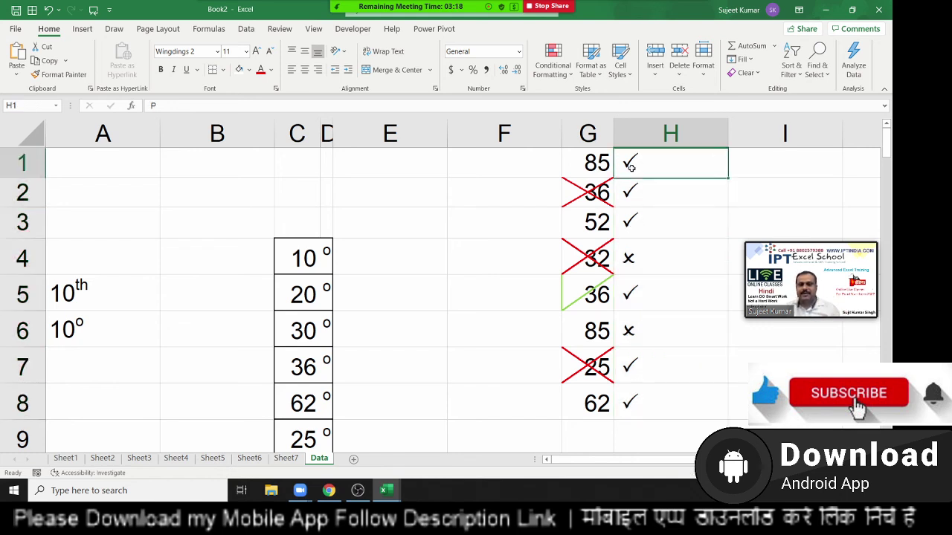
{"action": "left_click", "coordinate": [593, 152]}
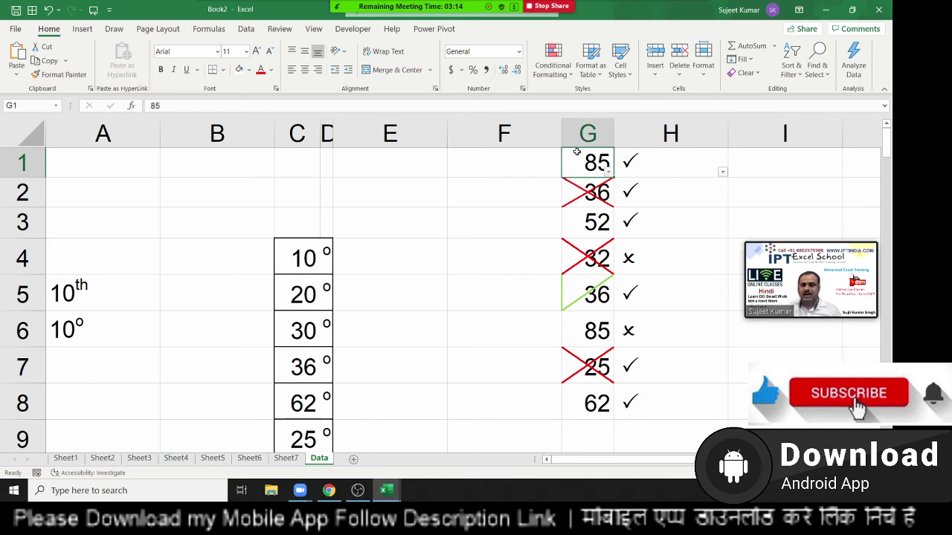
- Filter column H to hide the O crosses, then clear the filter with Ctrl+Shift+L
{"action": "left_click", "coordinate": [722, 172]}
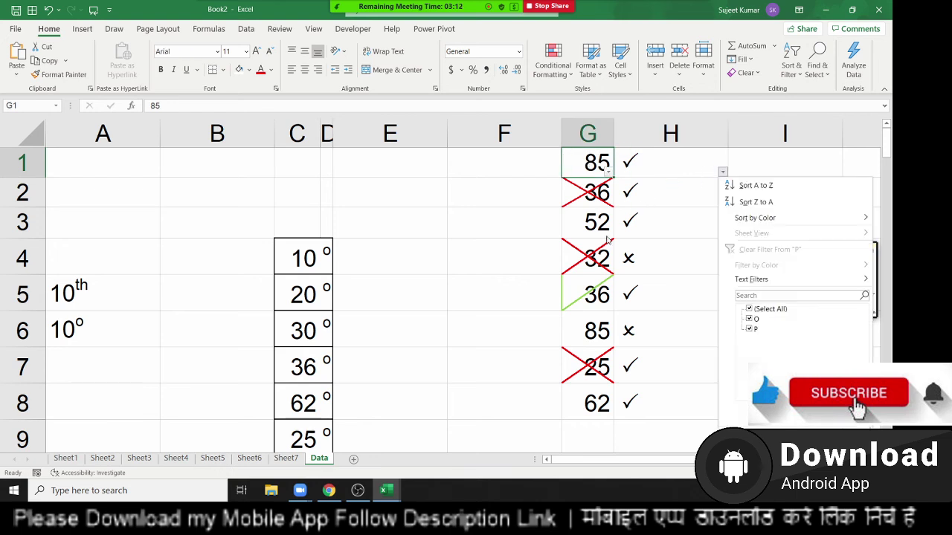
{"action": "left_click", "coordinate": [755, 319]}
{"action": "left_click", "coordinate": [800, 413]}
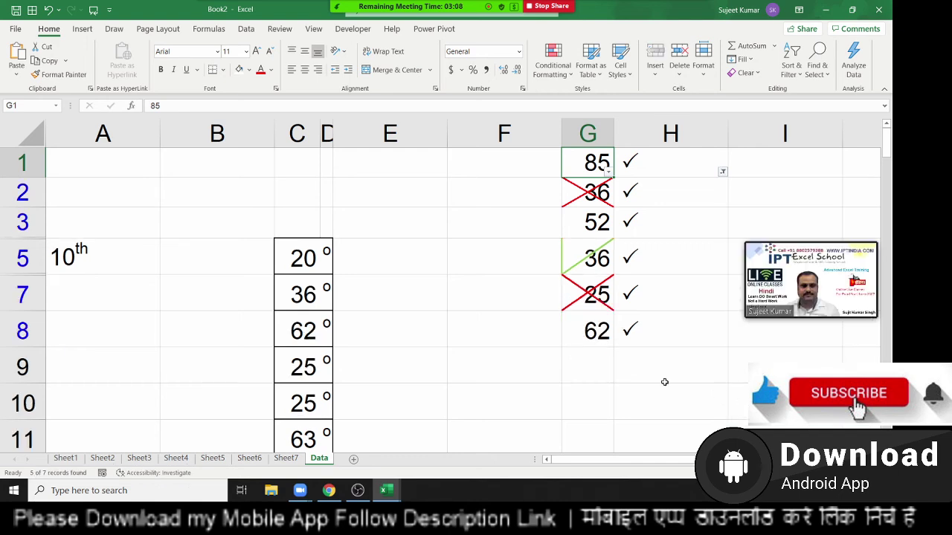
{"action": "key", "text": "ctrl+shift+l"}
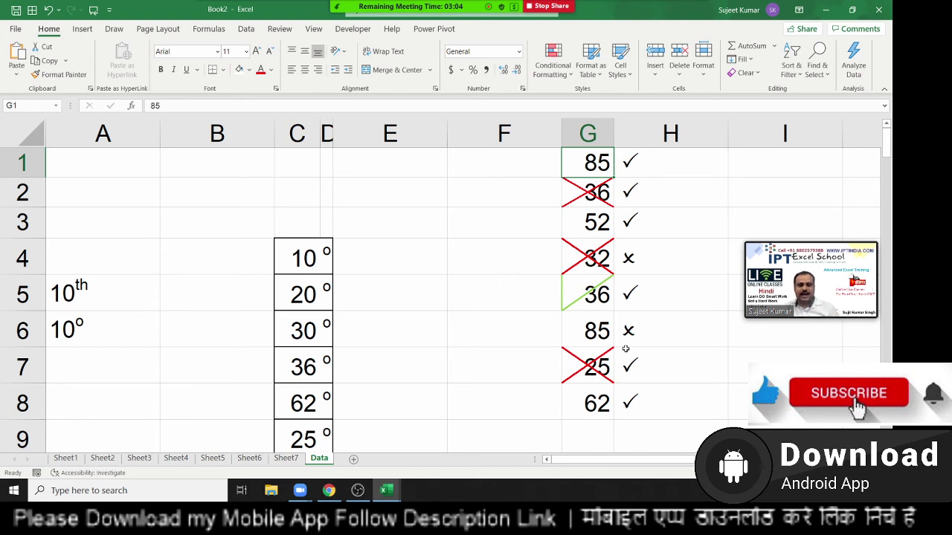
- Open H1's contents for editing and leave it unchanged
{"action": "scroll", "coordinate": [446, 298], "scroll_direction": "right", "scroll_amount": 5}
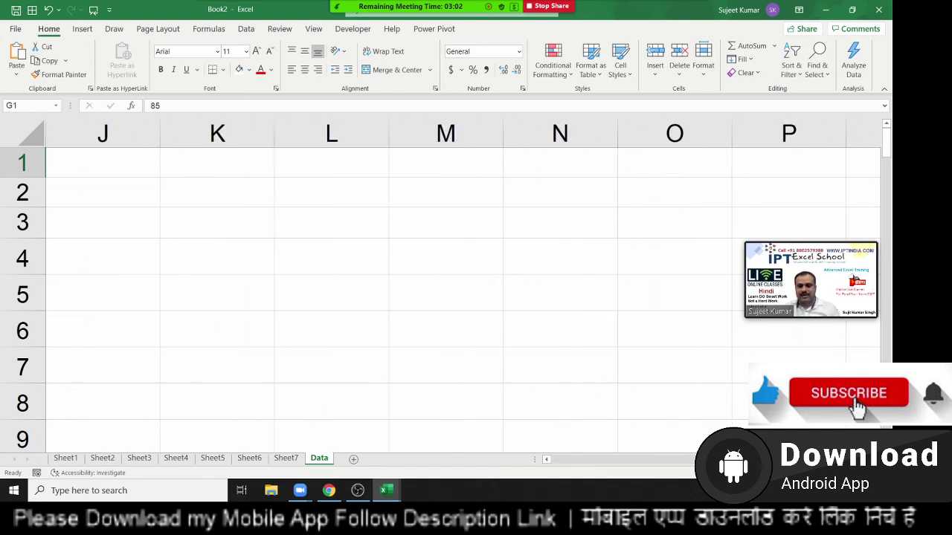
{"action": "scroll", "coordinate": [447, 298], "scroll_direction": "left", "scroll_amount": 3}
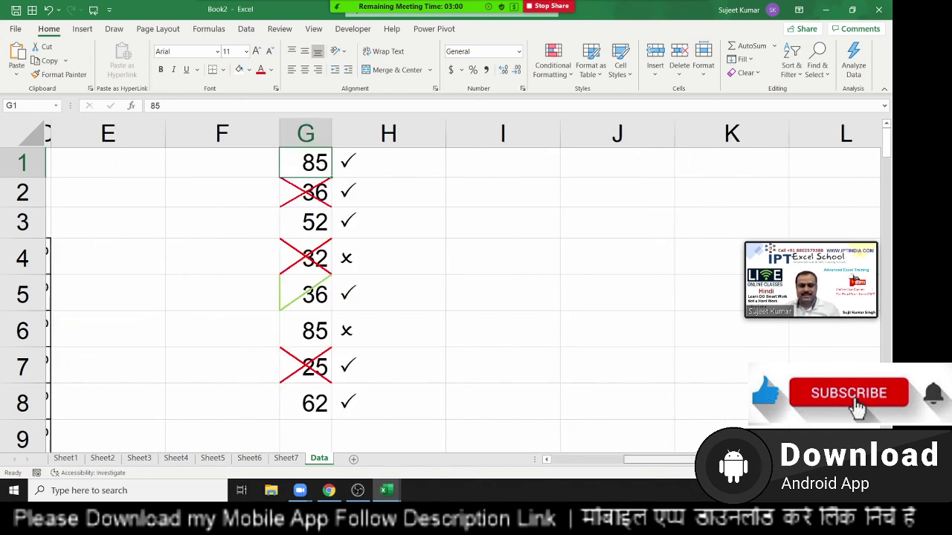
{"action": "left_click", "coordinate": [349, 168]}
{"action": "double_click", "coordinate": [349, 168]}
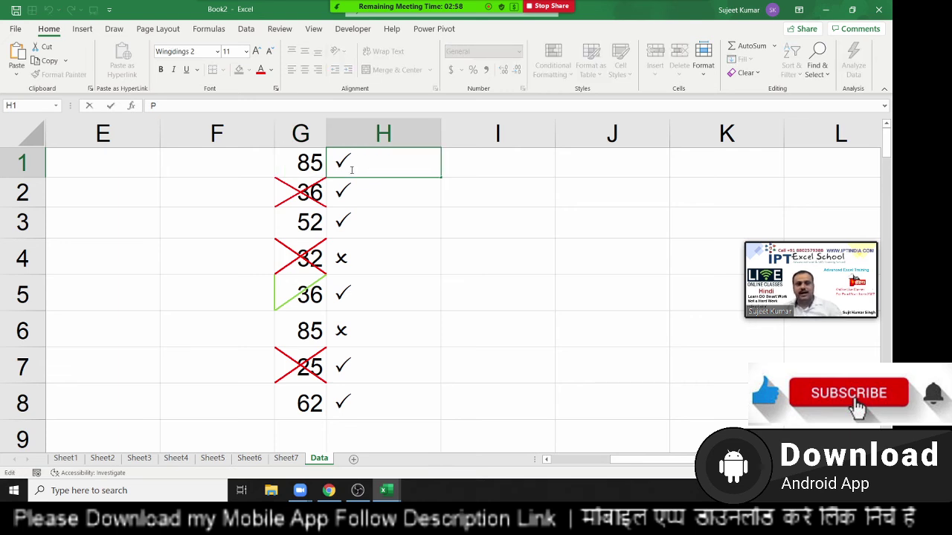
{"action": "key", "text": "Escape"}
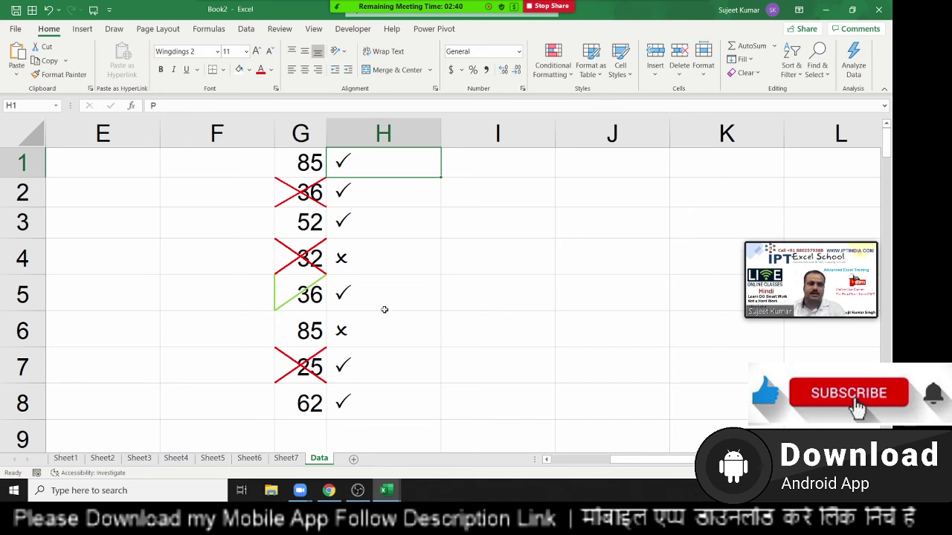
- Enter J in I3, rotate it to -45° and set its font to Calibri
{"action": "left_click", "coordinate": [484, 235]}
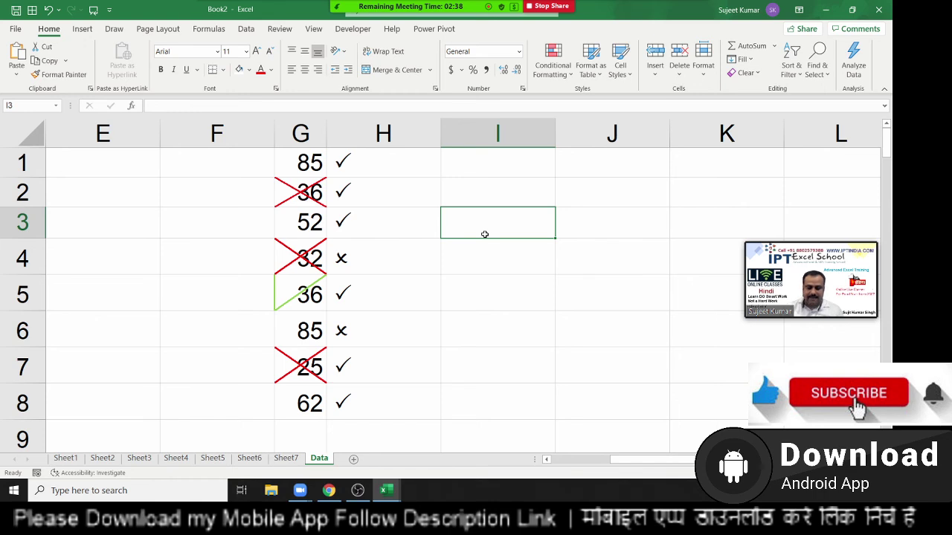
{"action": "type", "text": "J"}
{"action": "left_click", "coordinate": [553, 315]}
{"action": "left_click", "coordinate": [497, 231]}
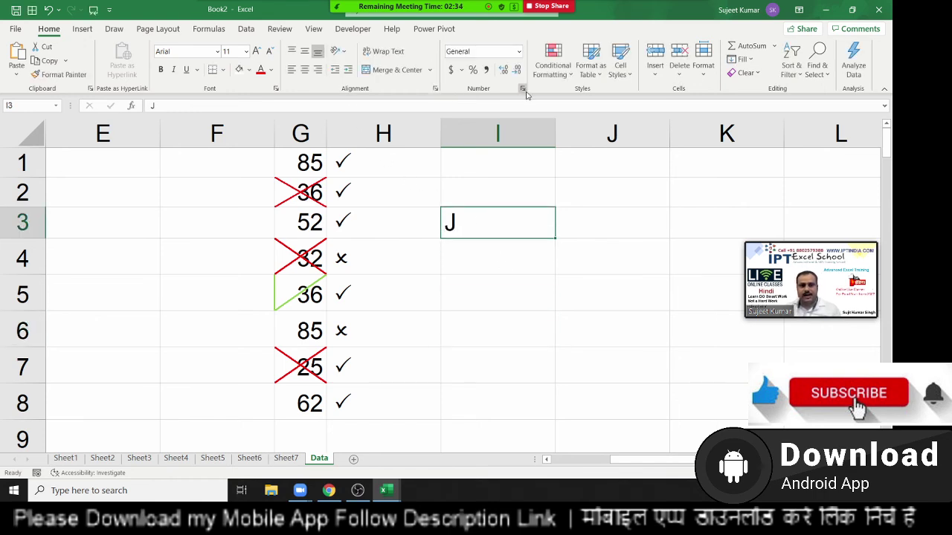
{"action": "left_click", "coordinate": [436, 89]}
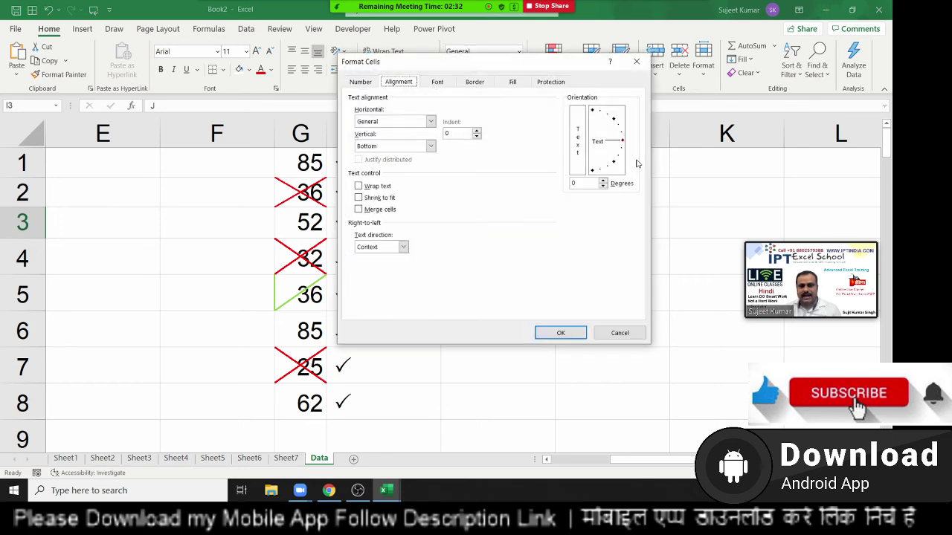
{"action": "left_click_drag", "start_coordinate": [623, 146], "coordinate": [623, 173]}
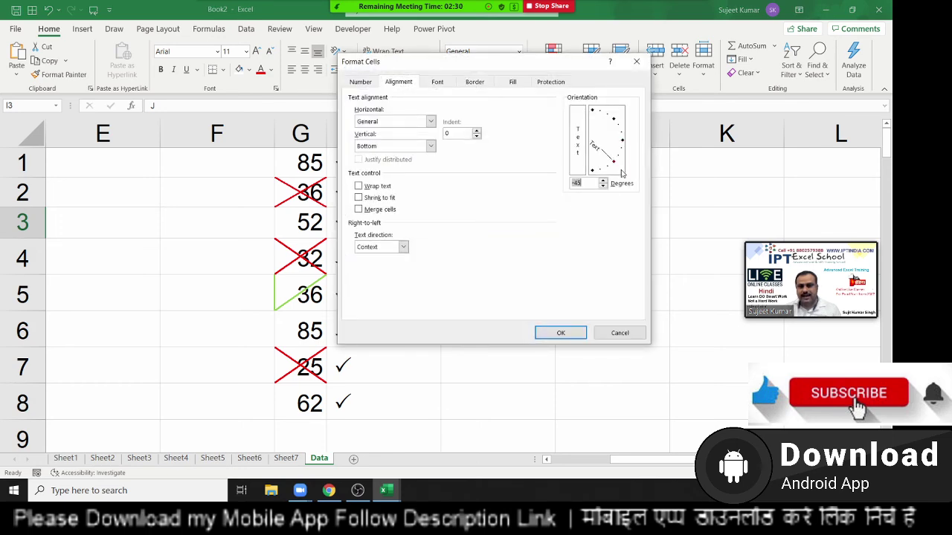
{"action": "left_click", "coordinate": [560, 333]}
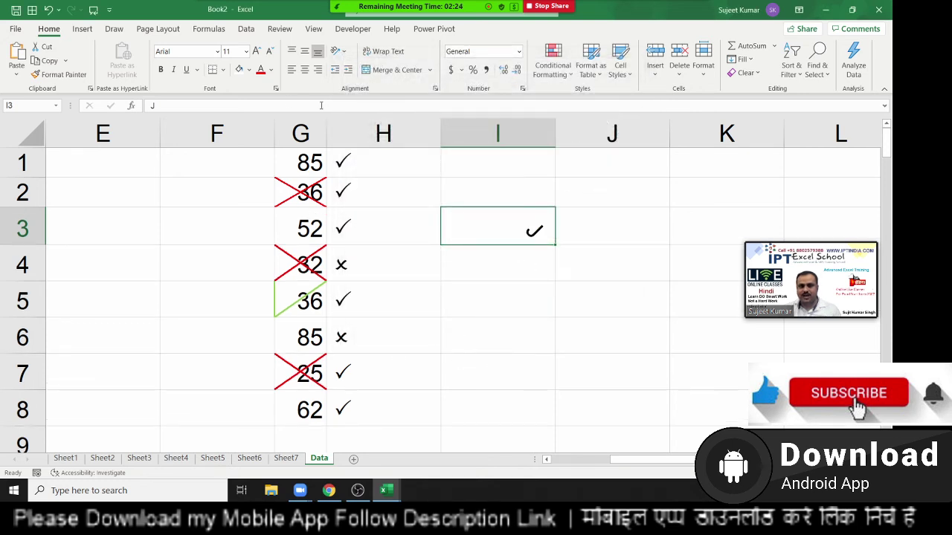
{"action": "left_click", "coordinate": [182, 50]}
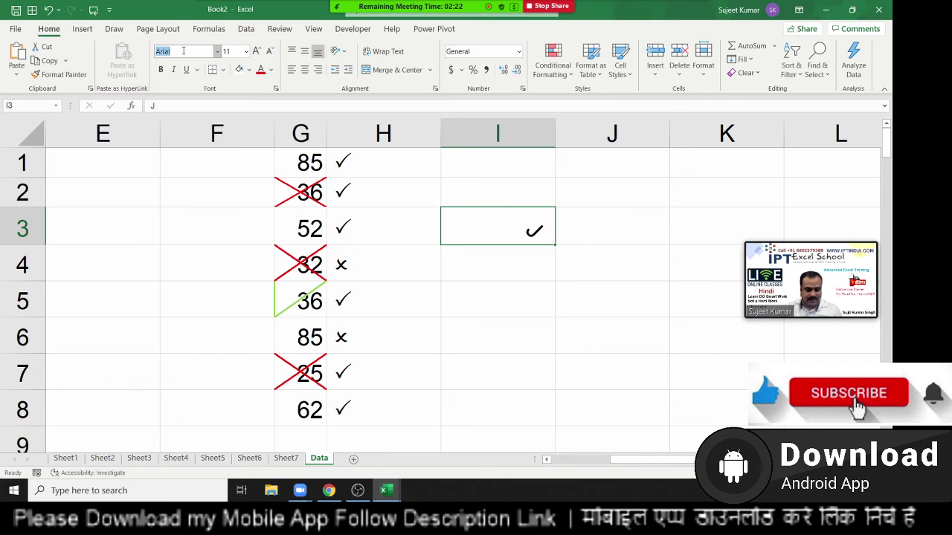
{"action": "type", "text": "Cli"}
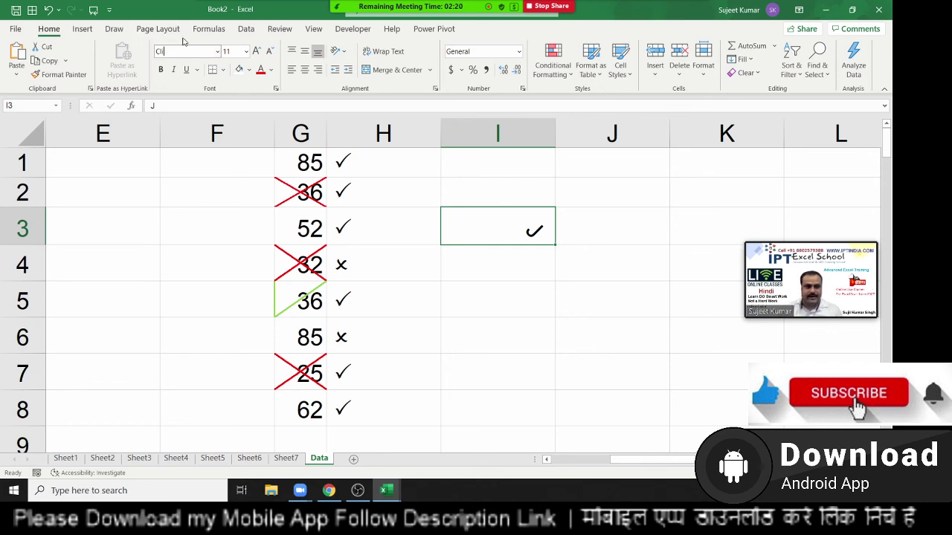
{"action": "left_click", "coordinate": [219, 51]}
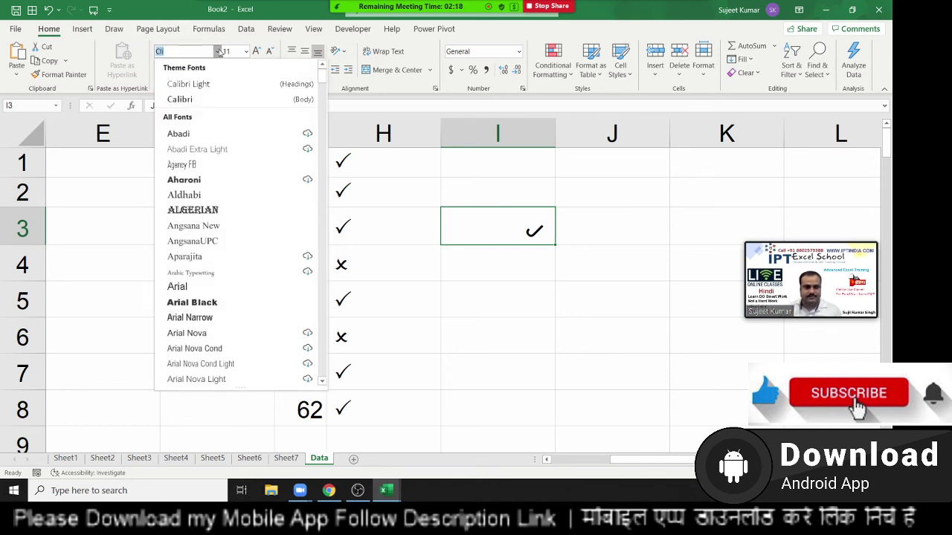
{"action": "left_click", "coordinate": [204, 99]}
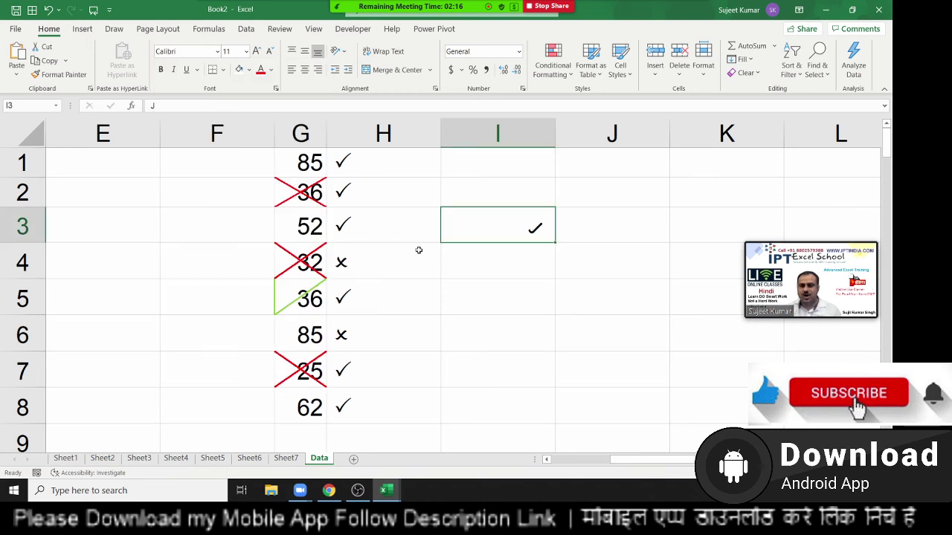
- Enter X in I4 and select I3:I4 together
{"action": "left_click", "coordinate": [497, 269]}
{"action": "type", "text": "X"}
{"action": "key", "text": "Return"}
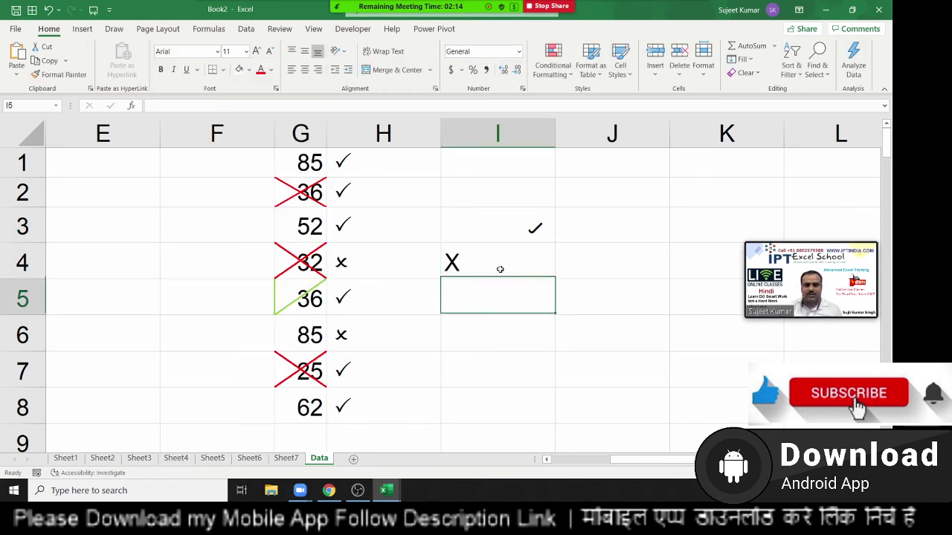
{"action": "left_click_drag", "start_coordinate": [495, 261], "coordinate": [493, 236]}
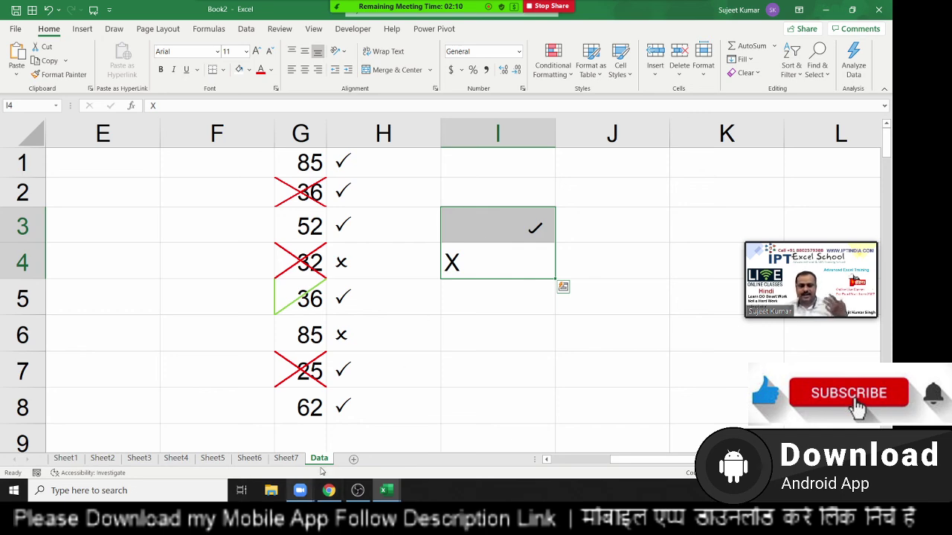
- Add a new sheet and view the Book1 table for reference
{"action": "left_click", "coordinate": [354, 460]}
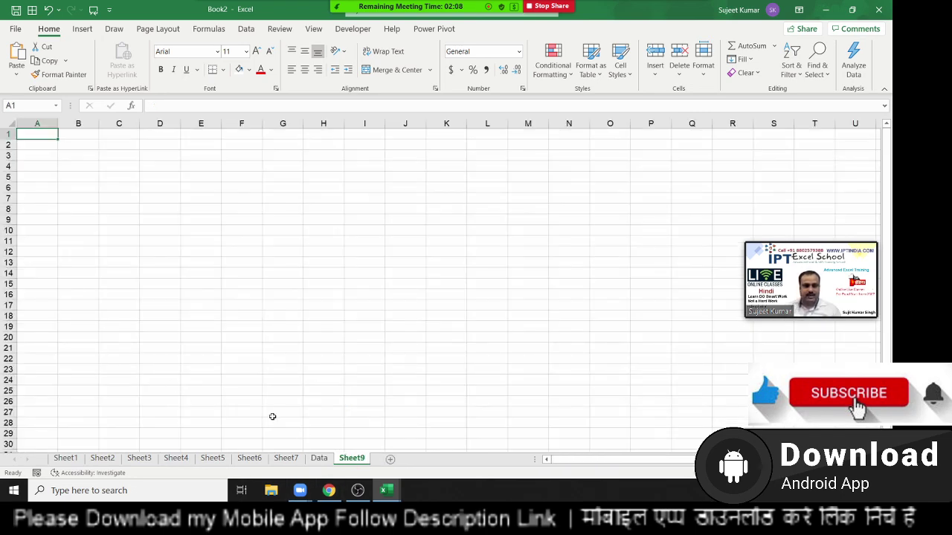
{"action": "left_click", "coordinate": [388, 490]}
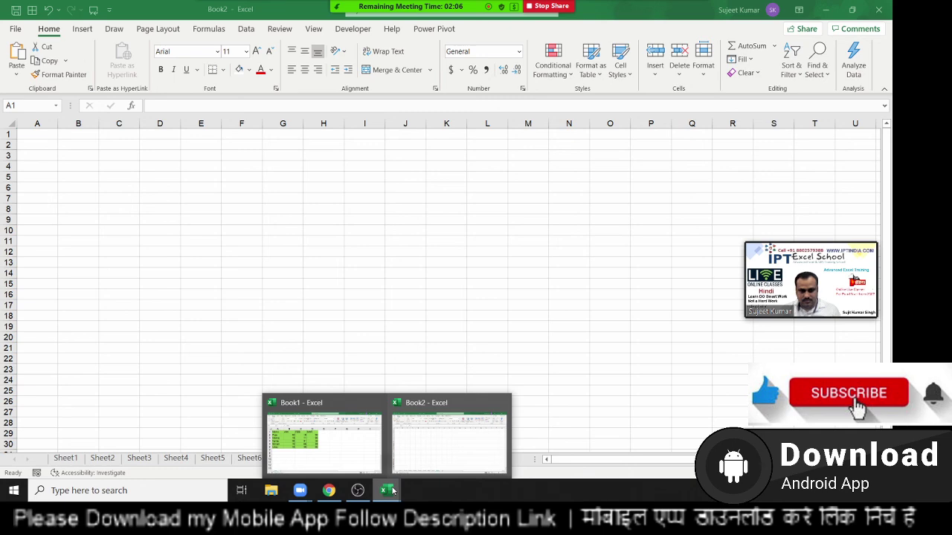
{"action": "left_click", "coordinate": [368, 458]}
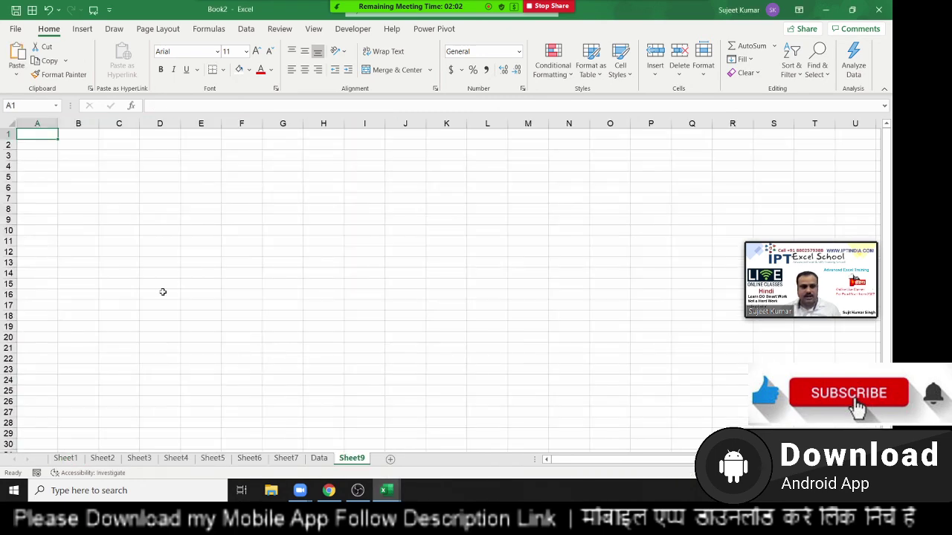
- Put Name in A3 and fill dates from 1-Mar-21 to 5-Apr-21 across row 3
{"action": "left_click", "coordinate": [44, 156]}
{"action": "type", "text": "Name"}
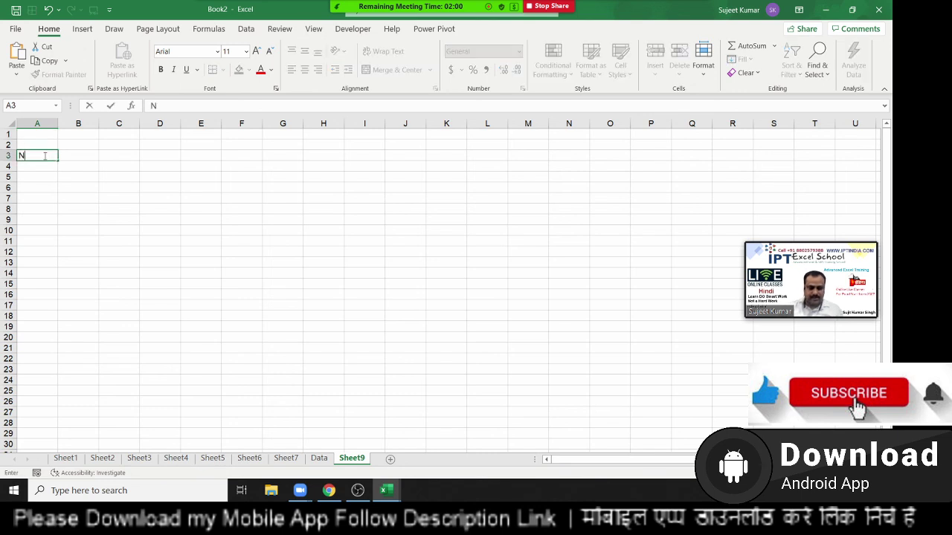
{"action": "key", "text": "Return"}
{"action": "left_click", "coordinate": [45, 156]}
{"action": "key", "text": "Right"}
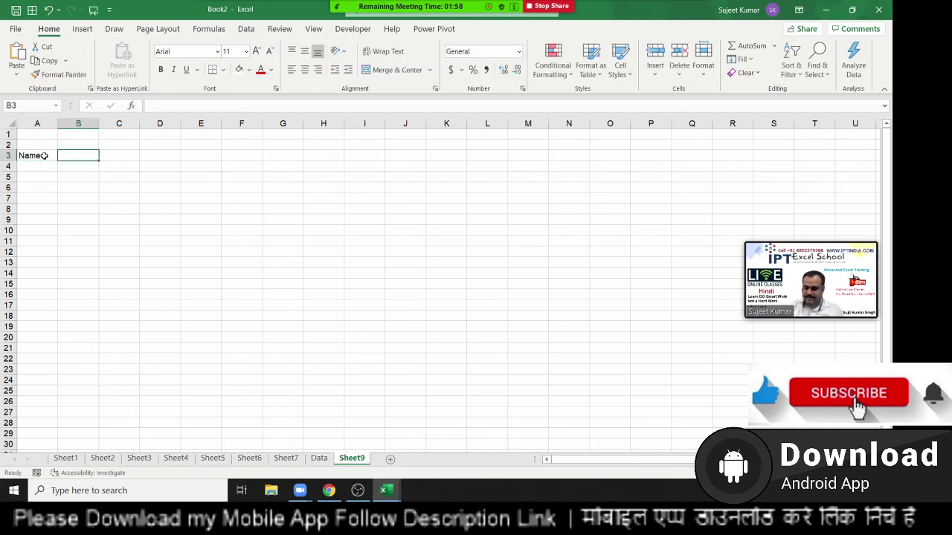
{"action": "type", "text": "3/1/2021"}
{"action": "key", "text": "ctrl+Return"}
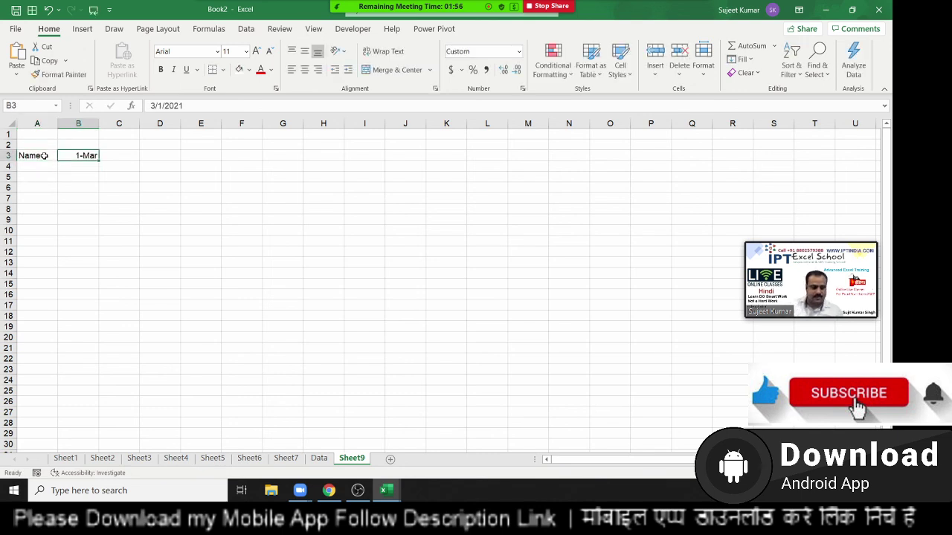
{"action": "key", "text": "ctrl+shift+3"}
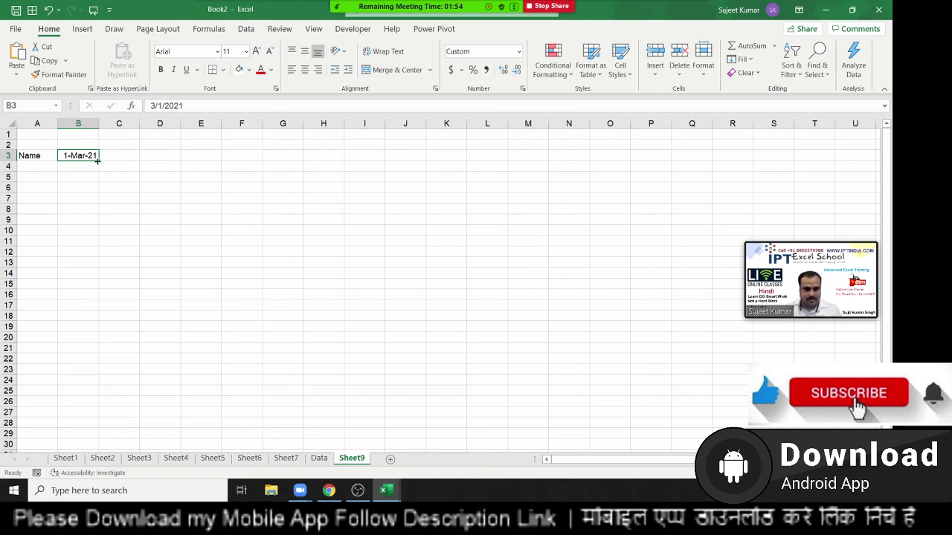
{"action": "left_click_drag", "start_coordinate": [97, 161], "coordinate": [893, 196]}
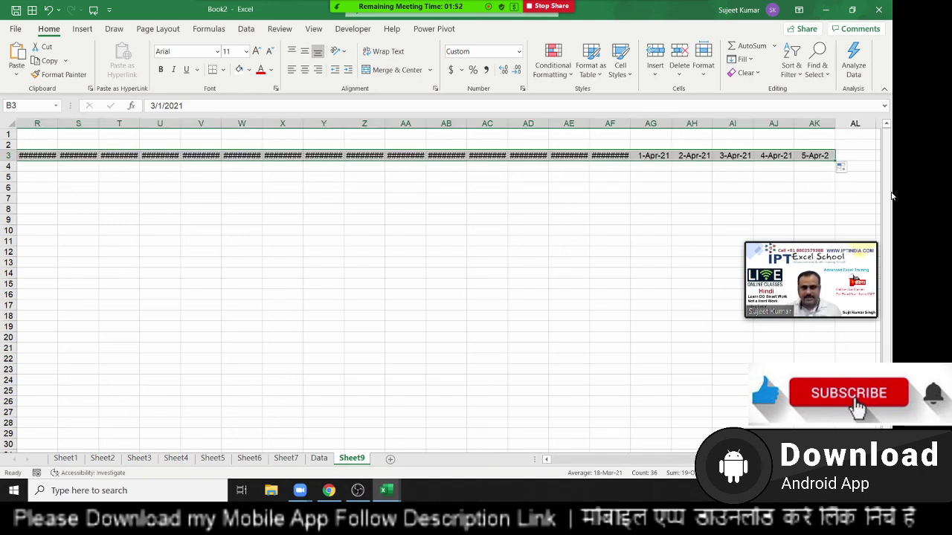
- Delete the April dates after March and move to A4 below Name
{"action": "left_click", "coordinate": [661, 156]}
{"action": "key", "text": "ctrl+shift+Right"}
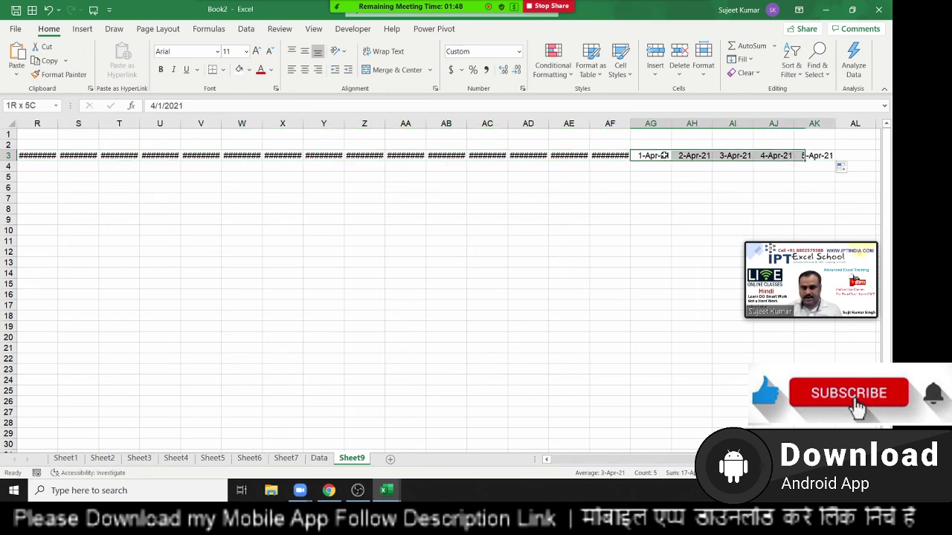
{"action": "key", "text": "Delete"}
{"action": "key", "text": "Left"}
{"action": "key", "text": "ctrl+Left"}
{"action": "key", "text": "Down"}
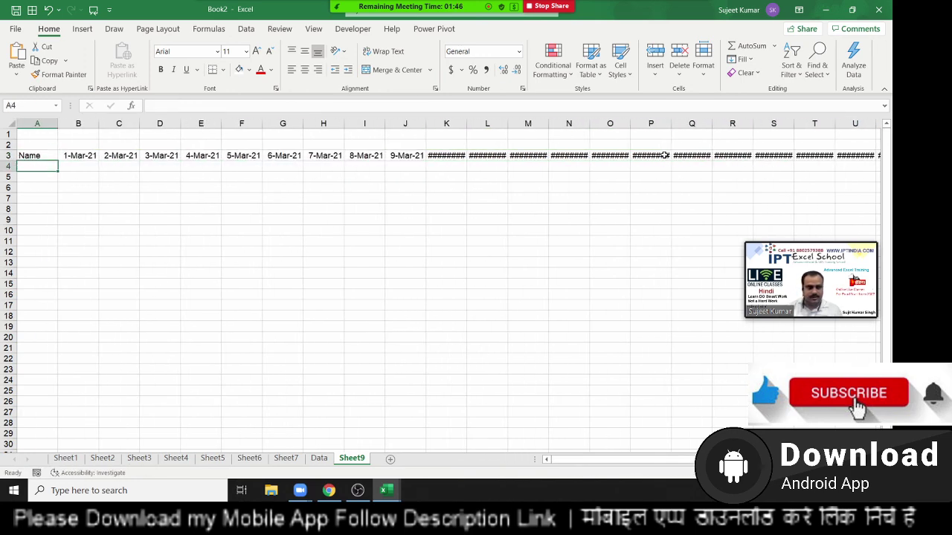
- Enter the first name in A4 and fill the names down to A15
{"action": "type", "text": "Puja"}
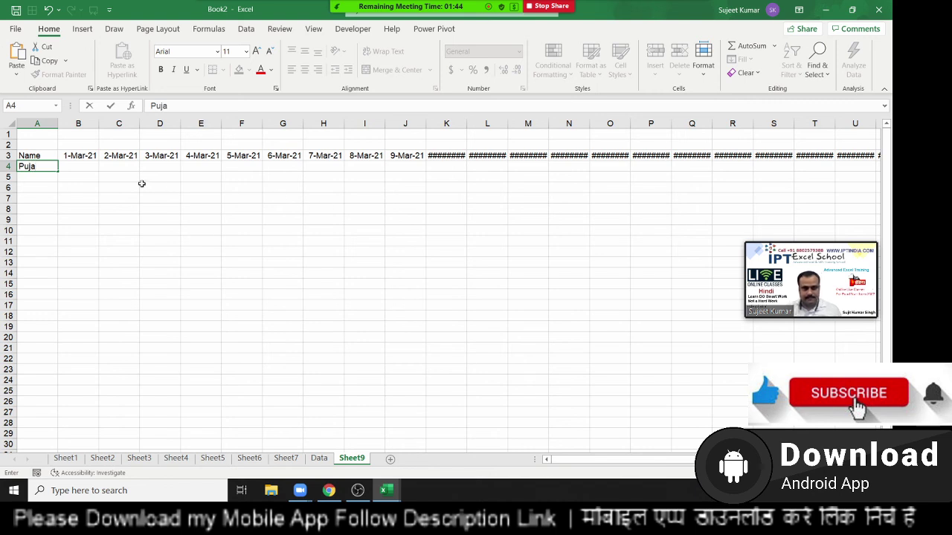
{"action": "left_click", "coordinate": [142, 186]}
{"action": "left_click", "coordinate": [56, 164]}
{"action": "left_click_drag", "start_coordinate": [59, 281], "coordinate": [60, 285]}
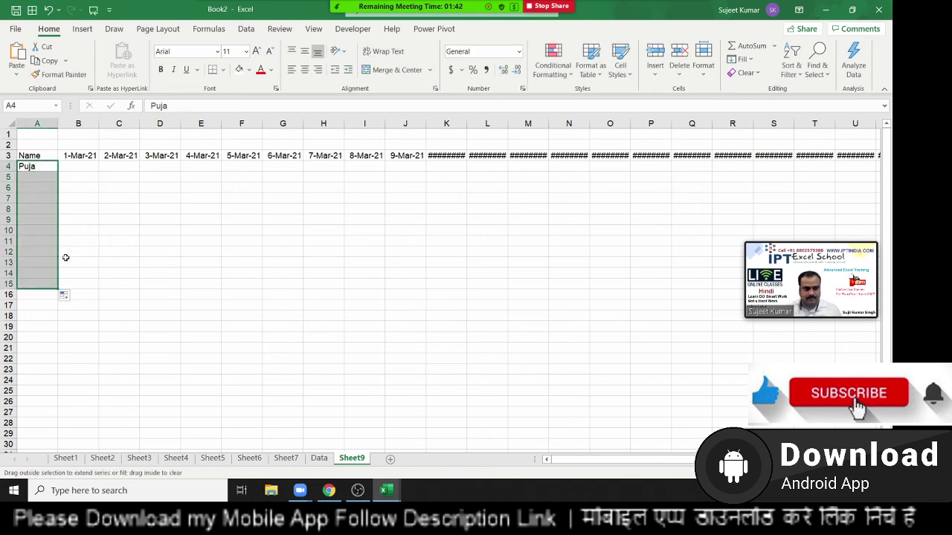
- Mark every March day with P for all twelve names in B4:AF15
{"action": "left_click", "coordinate": [82, 168]}
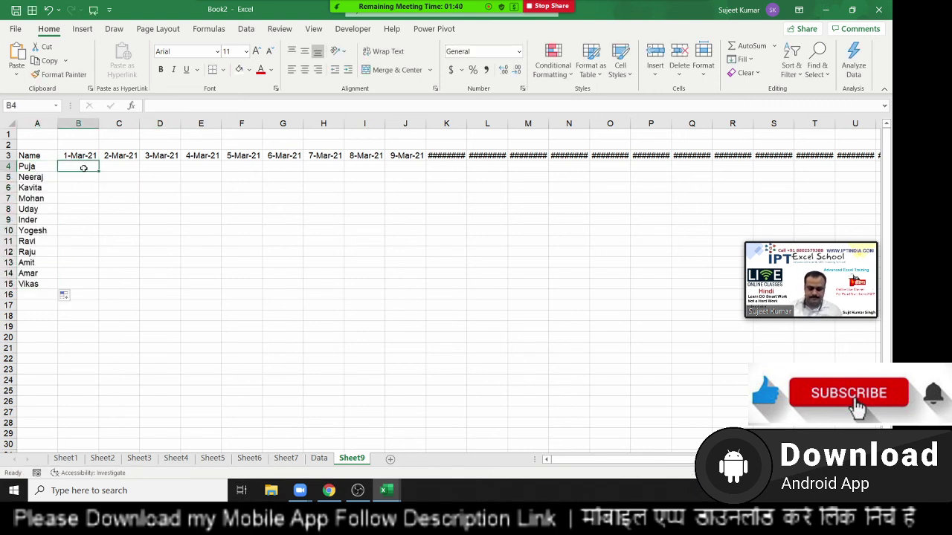
{"action": "type", "text": "P"}
{"action": "key", "text": "Up"}
{"action": "key", "text": "ctrl+Right"}
{"action": "key", "text": "Down"}
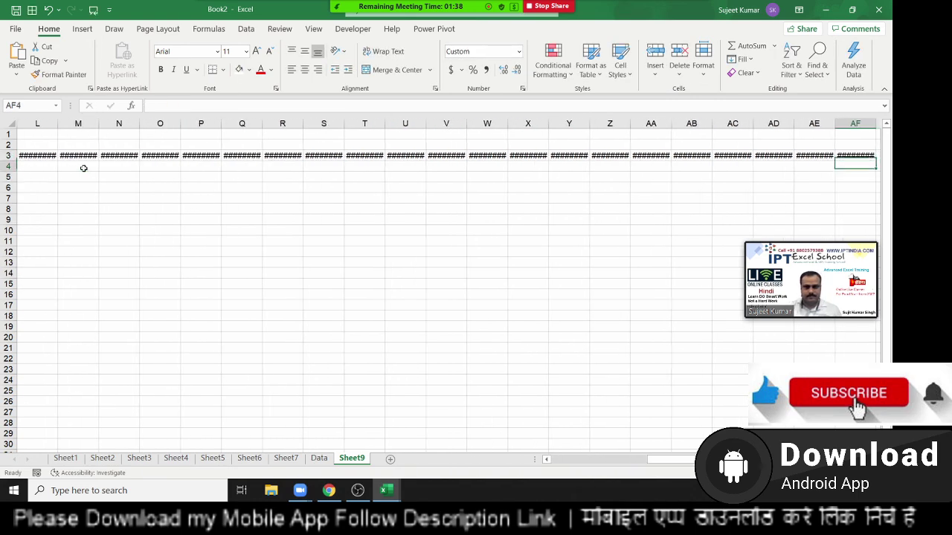
{"action": "key", "text": "ctrl+Left"}
{"action": "key", "text": "Right"}
{"action": "key", "text": "ctrl+shift+Right"}
{"action": "type", "text": "P"}
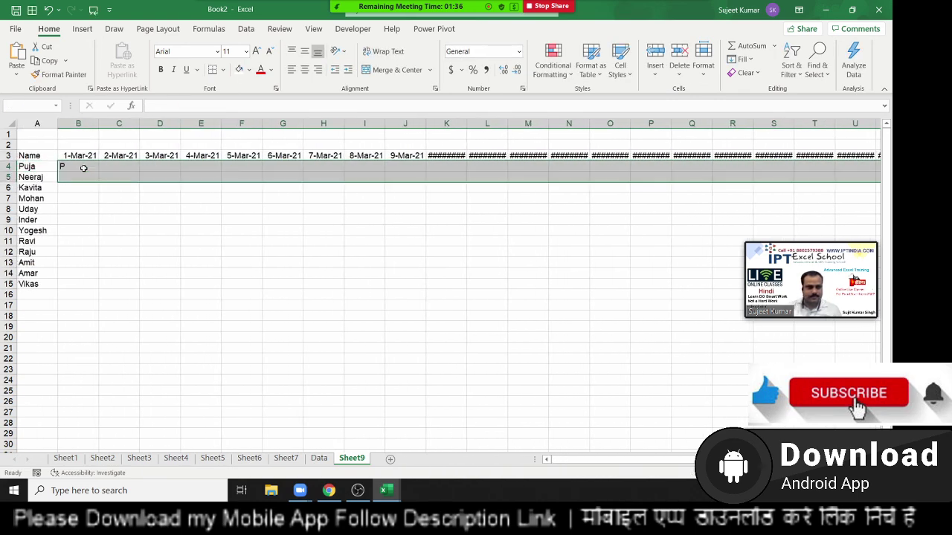
{"action": "key", "text": "shift+Down"}
{"action": "key", "text": "shift+Down"}
{"action": "key", "text": "shift+Down"}
{"action": "key", "text": "shift+Down"}
{"action": "key", "text": "shift+Down"}
{"action": "key", "text": "shift+Down"}
{"action": "key", "text": "shift+Down"}
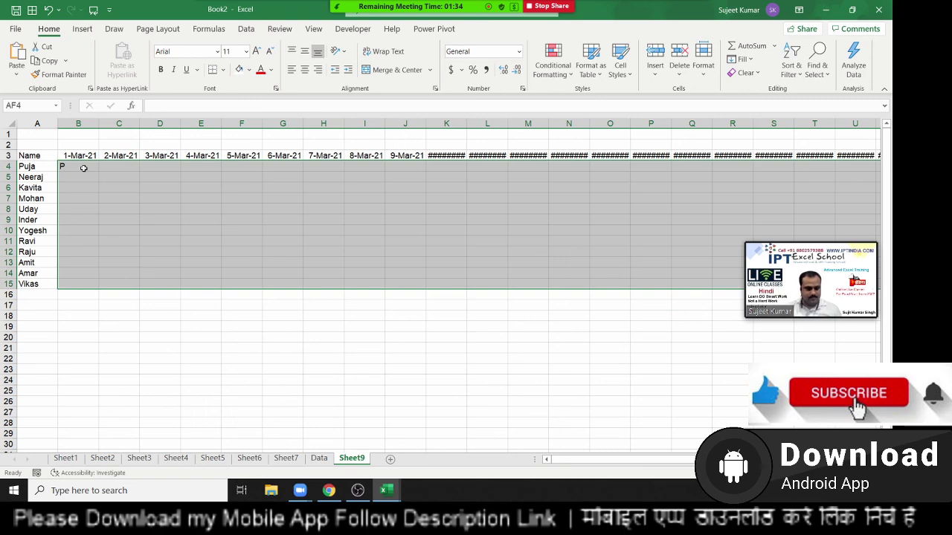
{"action": "key", "text": "ctrl+Return"}
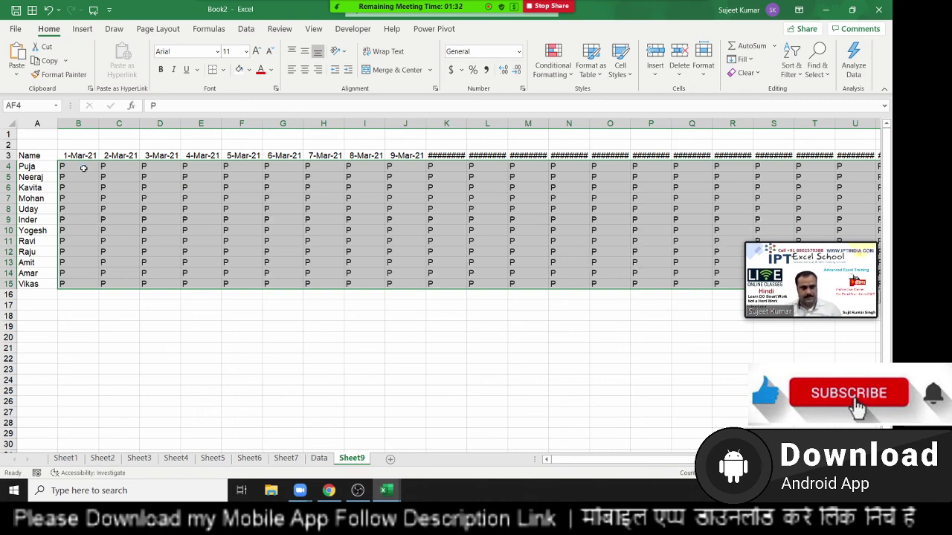
- Autofit all columns so the March dates display fully
{"action": "key", "text": "Up"}
{"action": "key", "text": "Left"}
{"action": "key", "text": "ctrl+Left"}
{"action": "key", "text": "ctrl+shift+End"}
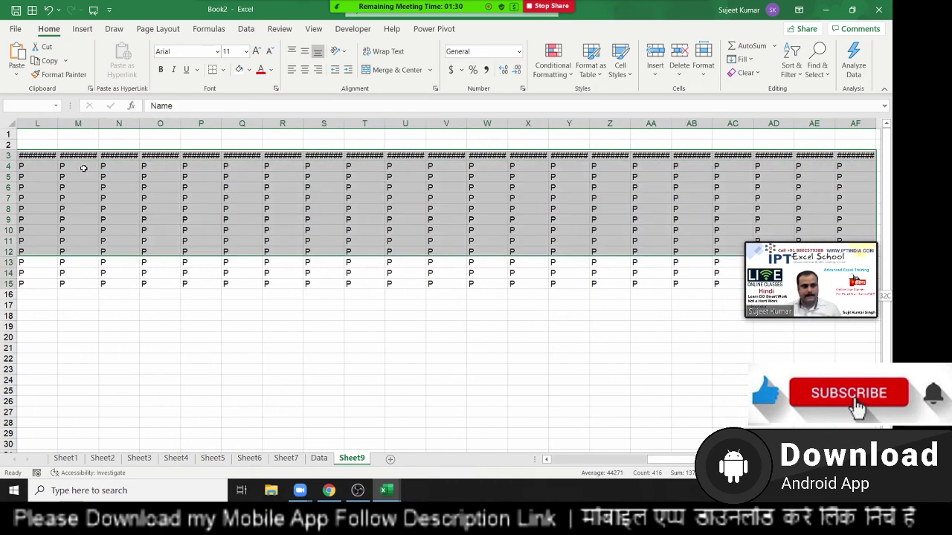
{"action": "left_click", "coordinate": [15, 126]}
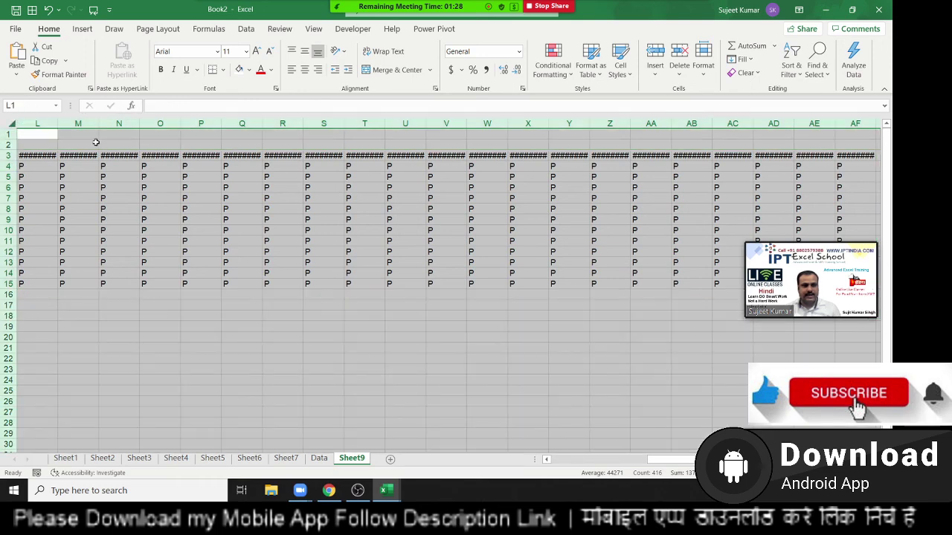
{"action": "double_click", "coordinate": [139, 124]}
{"action": "left_click", "coordinate": [74, 155]}
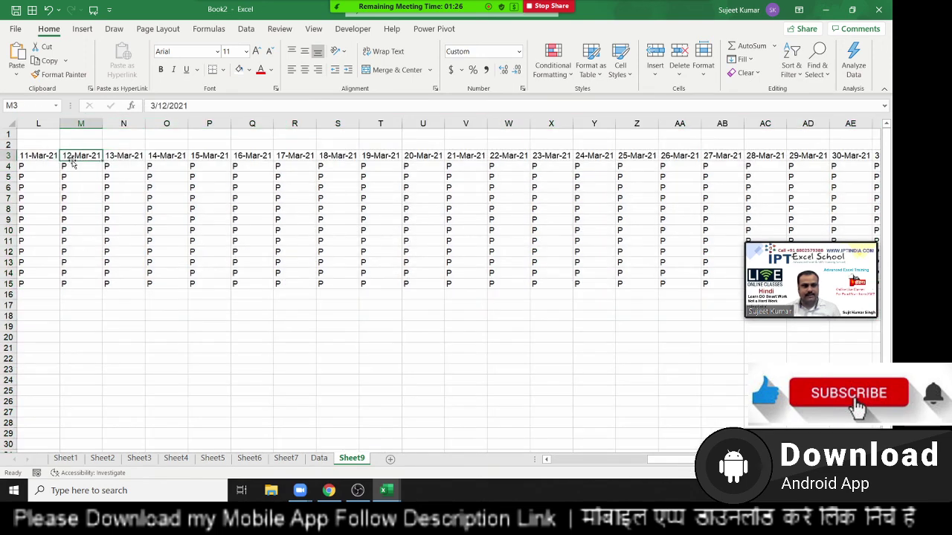
- Apply All Borders to the attendance table A3:AF15 and preview the printout
{"action": "key", "text": "ctrl+Left"}
{"action": "key", "text": "ctrl+shift+Right"}
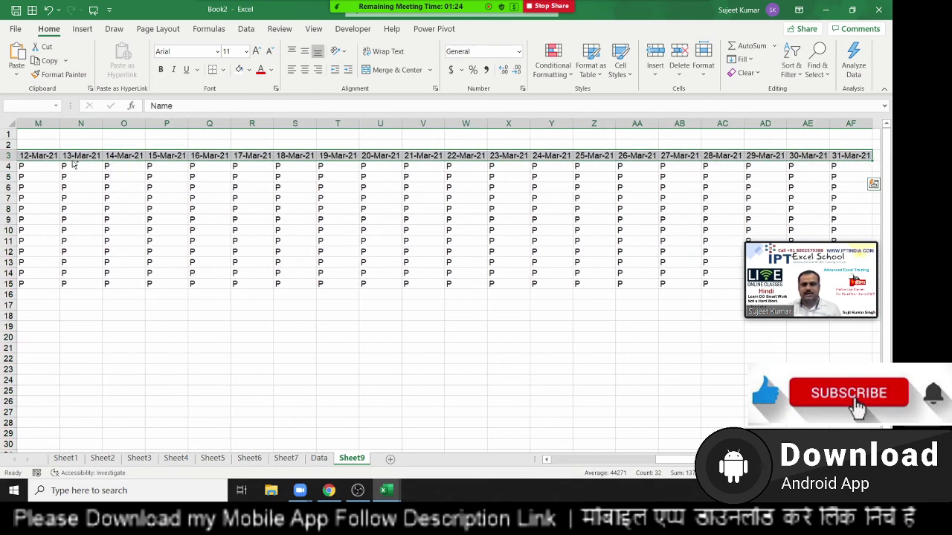
{"action": "key", "text": "ctrl+shift+Down"}
{"action": "left_click", "coordinate": [222, 69]}
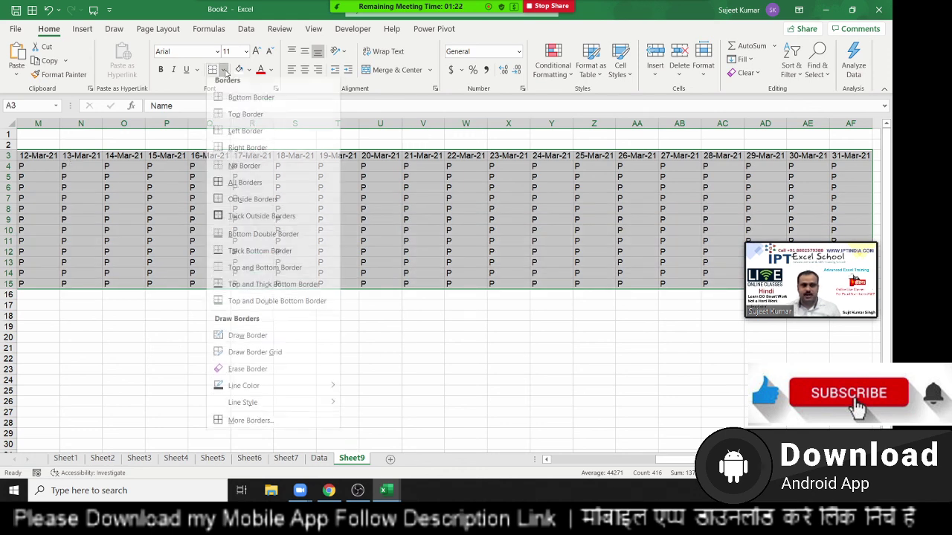
{"action": "left_click", "coordinate": [227, 190]}
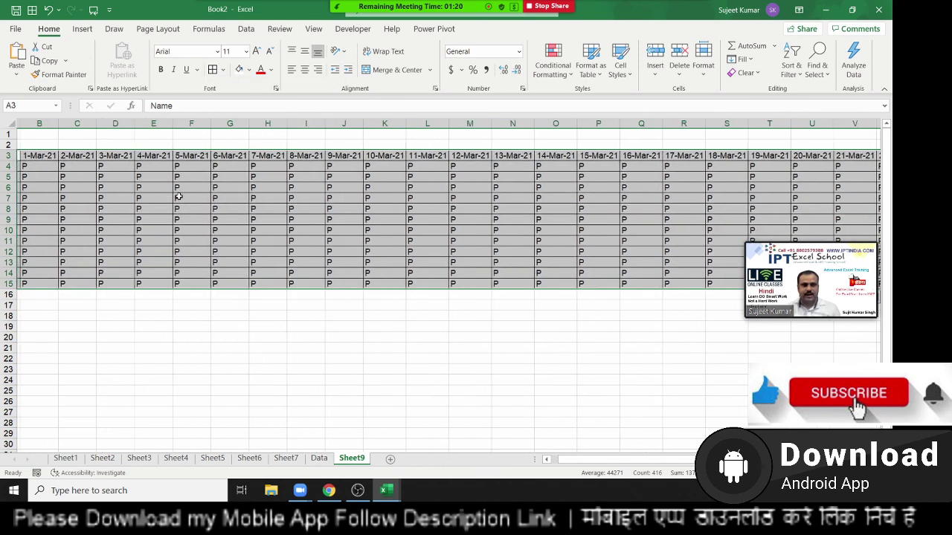
{"action": "left_click", "coordinate": [131, 220]}
{"action": "key", "text": "ctrl+p"}
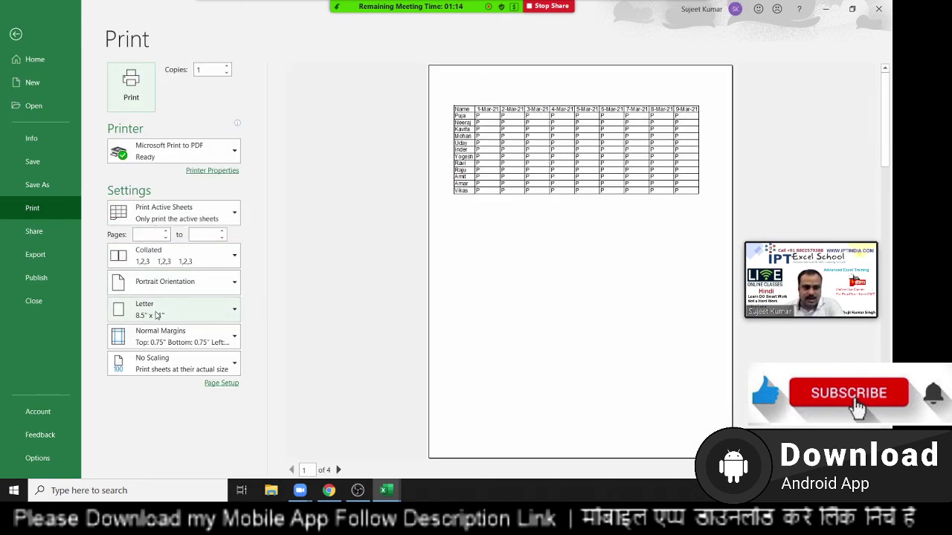
- Set the print layout to Narrow Margins and Landscape orientation, then return to the sheet
{"action": "left_click", "coordinate": [158, 336]}
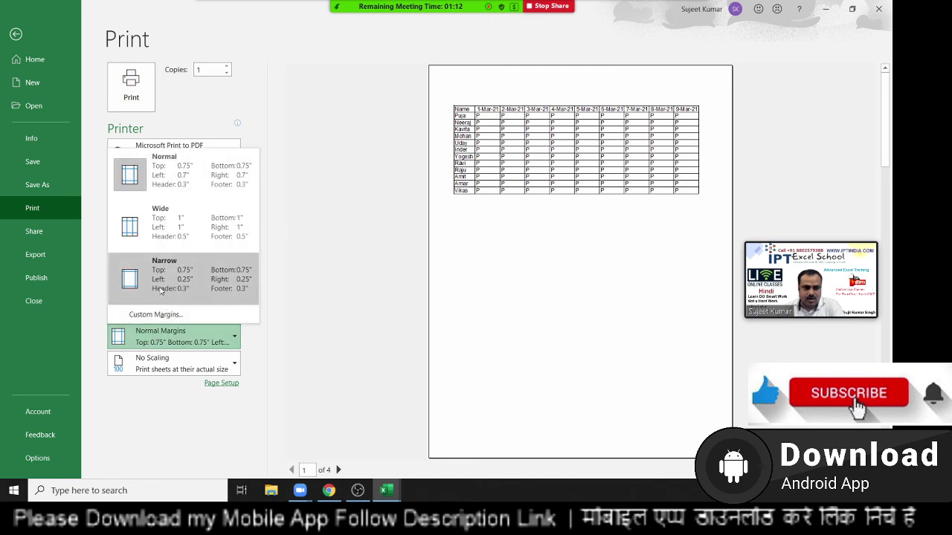
{"action": "left_click", "coordinate": [161, 290]}
{"action": "left_click", "coordinate": [161, 282]}
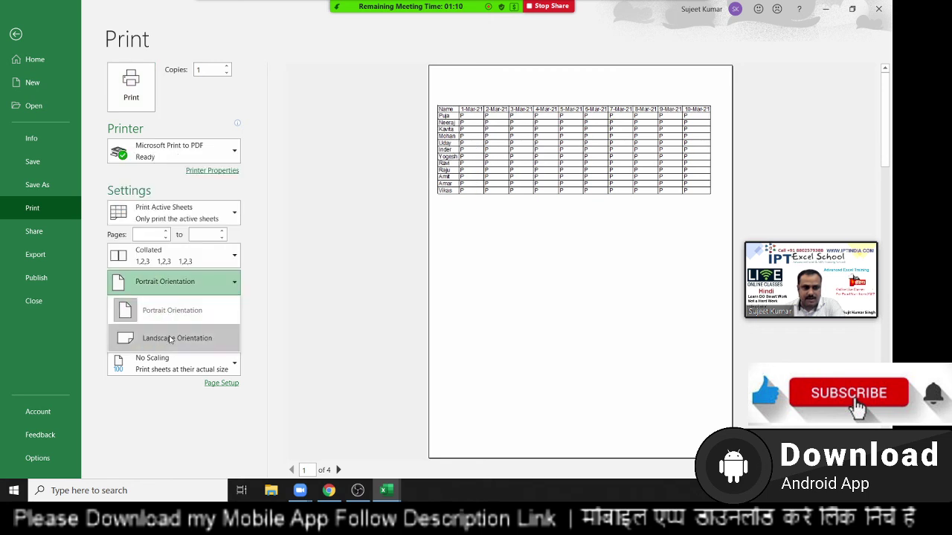
{"action": "left_click", "coordinate": [172, 335]}
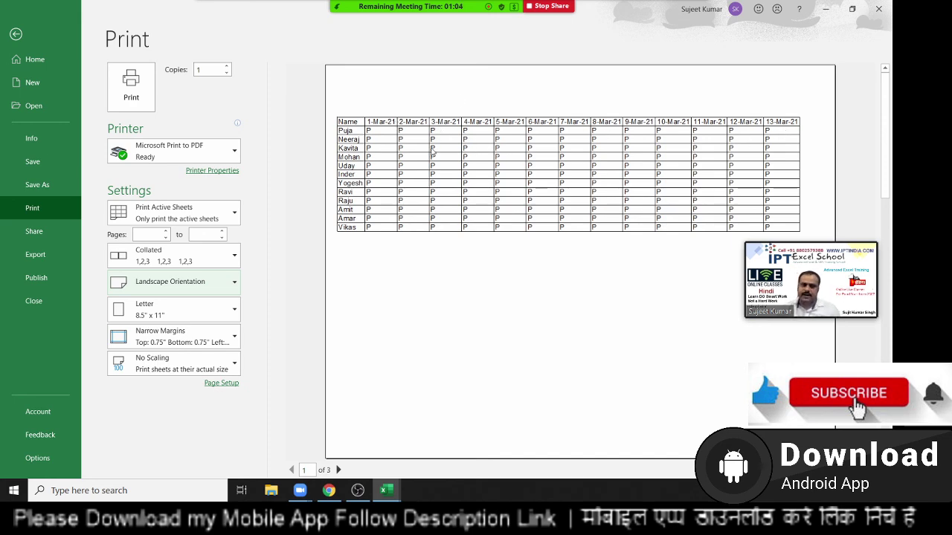
{"action": "left_click", "coordinate": [15, 34]}
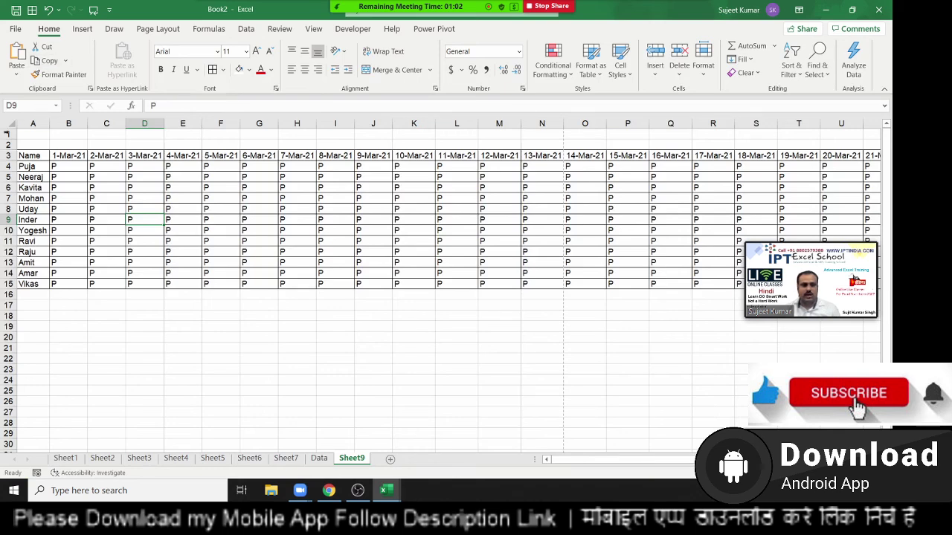
- Rotate the row 3 header text up across A3:AF3
{"action": "left_click", "coordinate": [30, 155]}
{"action": "key", "text": "ctrl+shift+Right"}
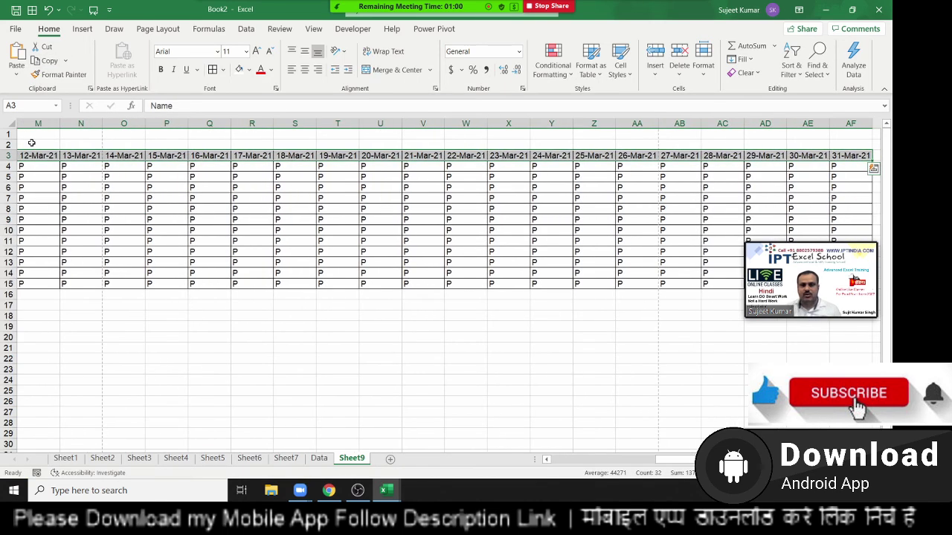
{"action": "left_click", "coordinate": [336, 50]}
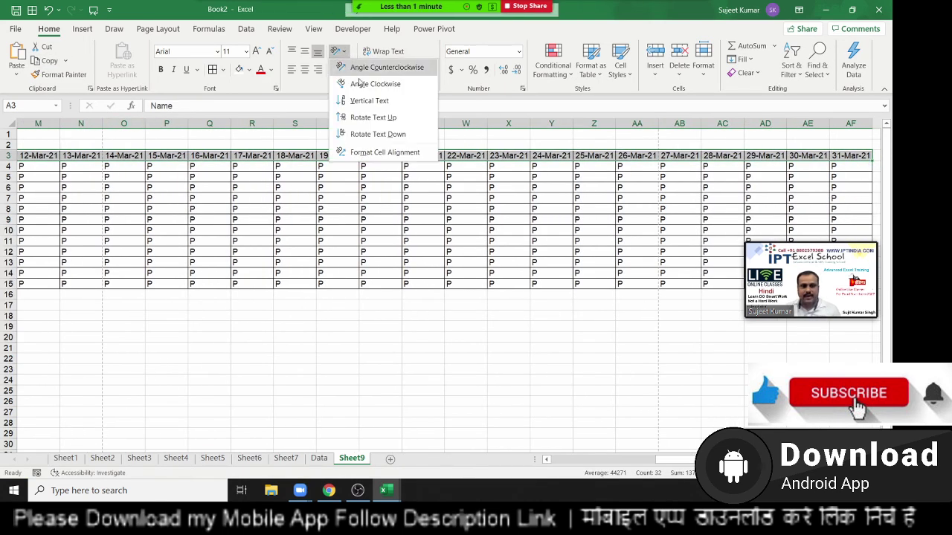
{"action": "left_click", "coordinate": [373, 117]}
{"action": "left_click", "coordinate": [344, 227]}
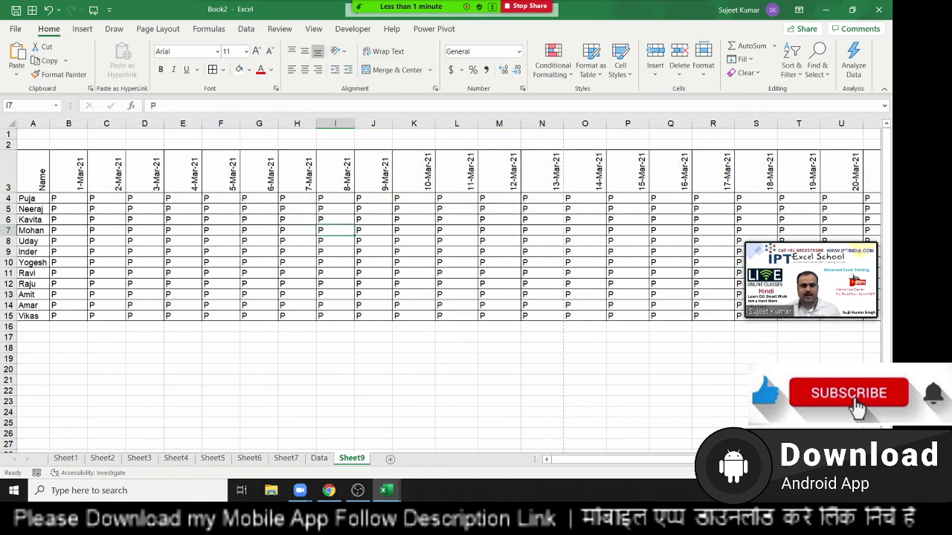
- Autofit the columns to the narrow P marks and confirm the sheet fits one printed page
{"action": "left_click", "coordinate": [10, 120]}
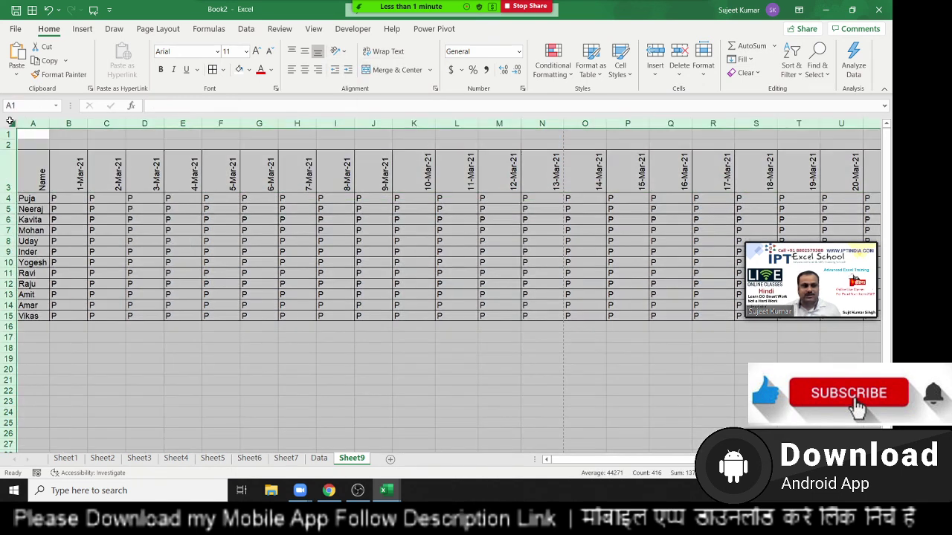
{"action": "double_click", "coordinate": [203, 123]}
{"action": "left_click", "coordinate": [212, 198]}
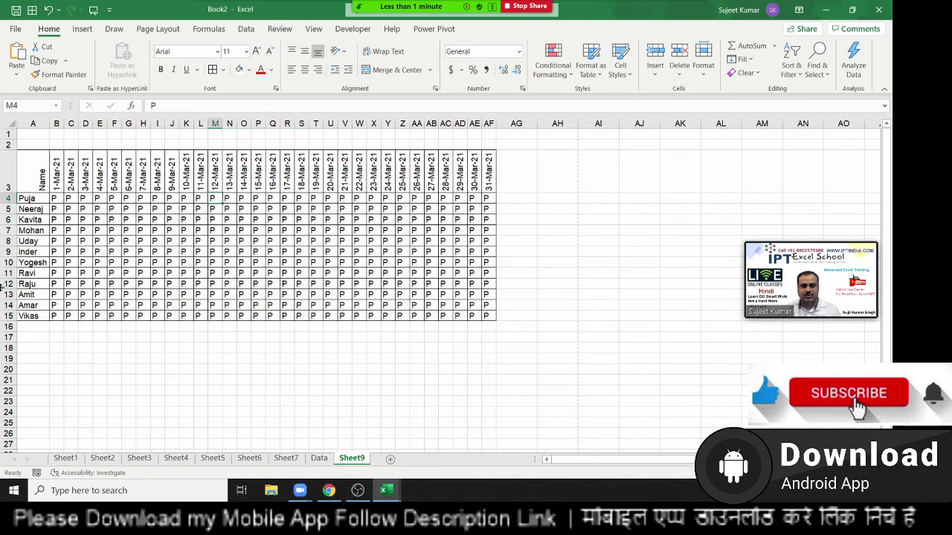
{"action": "left_click", "coordinate": [88, 282]}
{"action": "key", "text": "ctrl+p"}
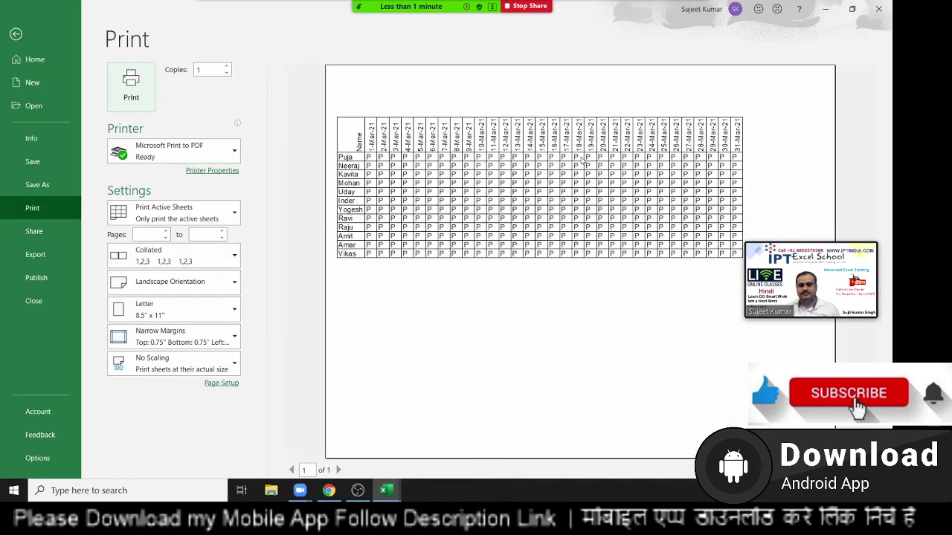
{"action": "key", "text": "Escape"}
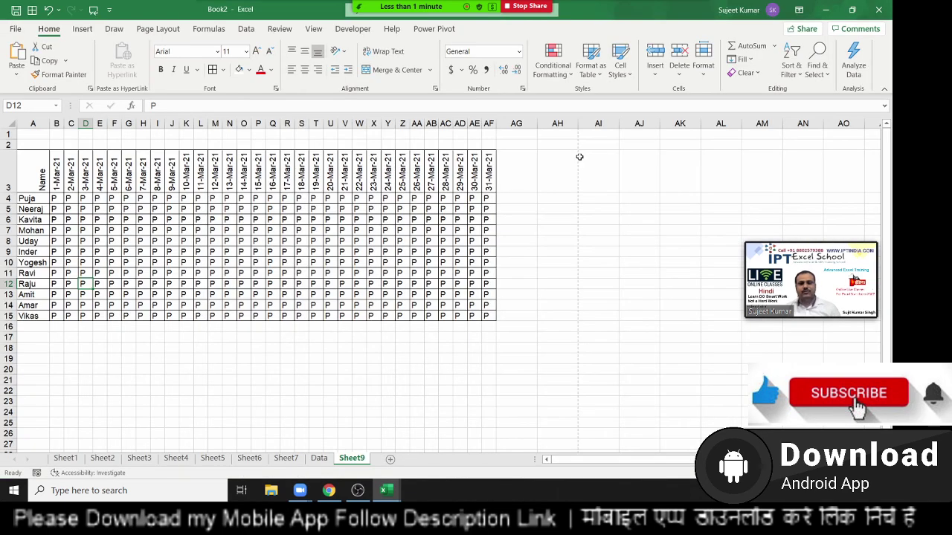